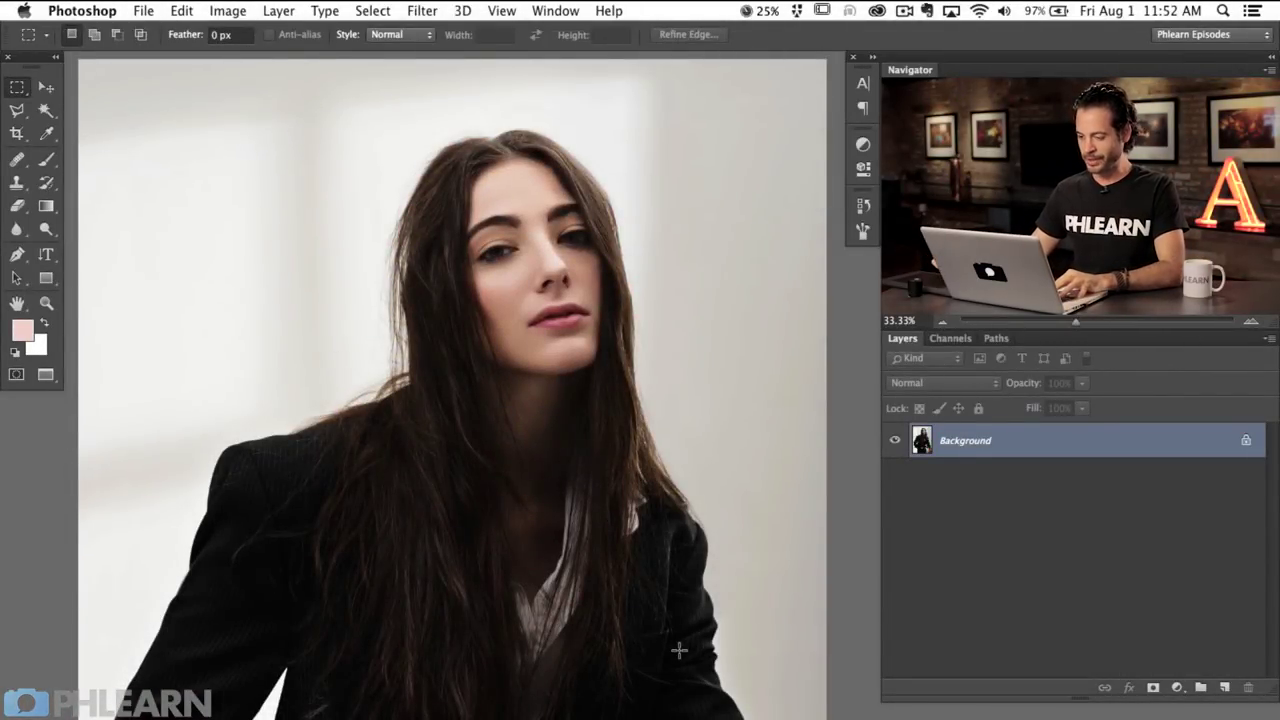
Step: Zoom out to fit the whole portrait and open the new fill or adjustment layer list
{"action": "left_click_drag", "start_coordinate": [447, 502], "coordinate": [443, 529]}
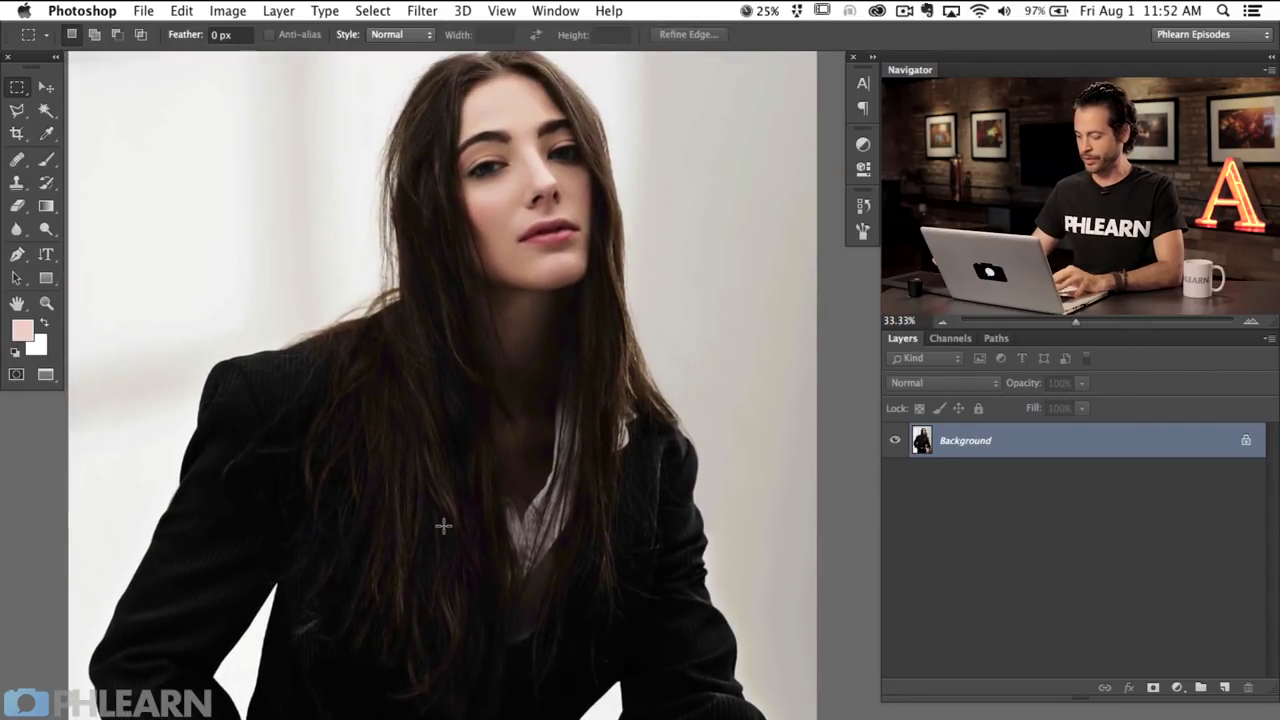
{"action": "key", "text": "super+minus"}
{"action": "left_click_drag", "start_coordinate": [540, 712], "coordinate": [506, 676]}
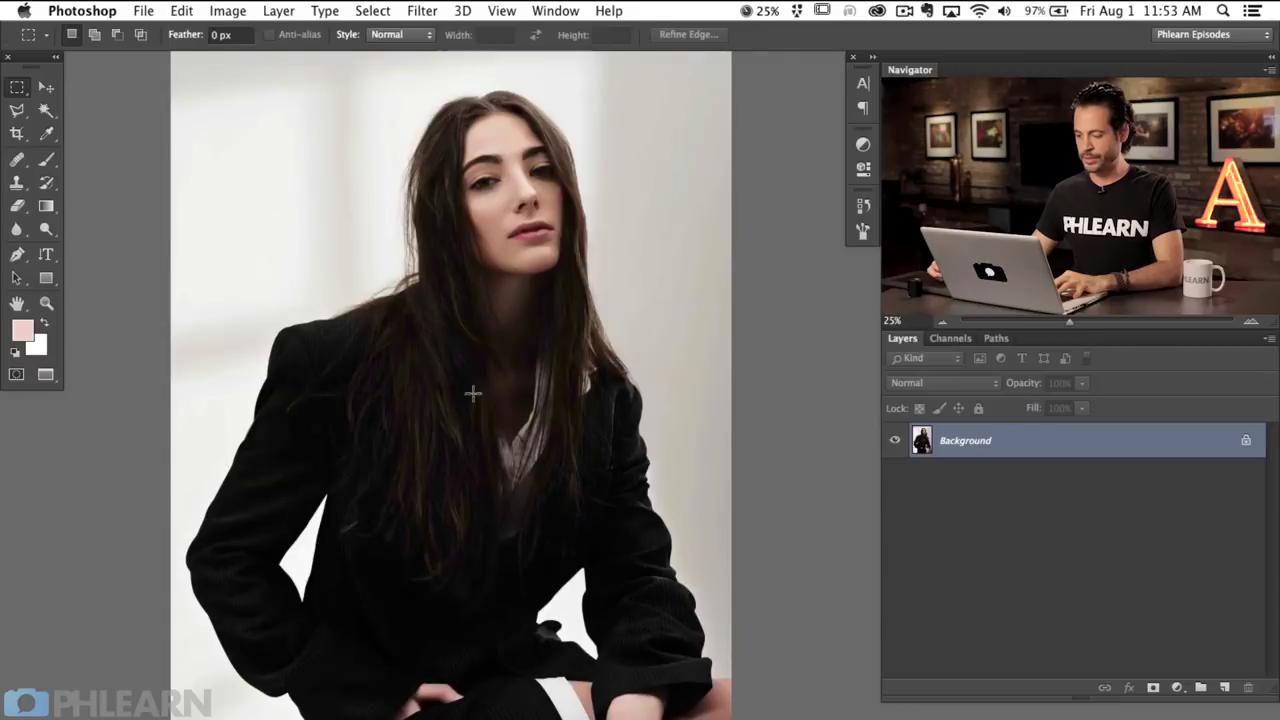
{"action": "scroll", "coordinate": [500, 450], "scroll_direction": "down", "scroll_amount": 3}
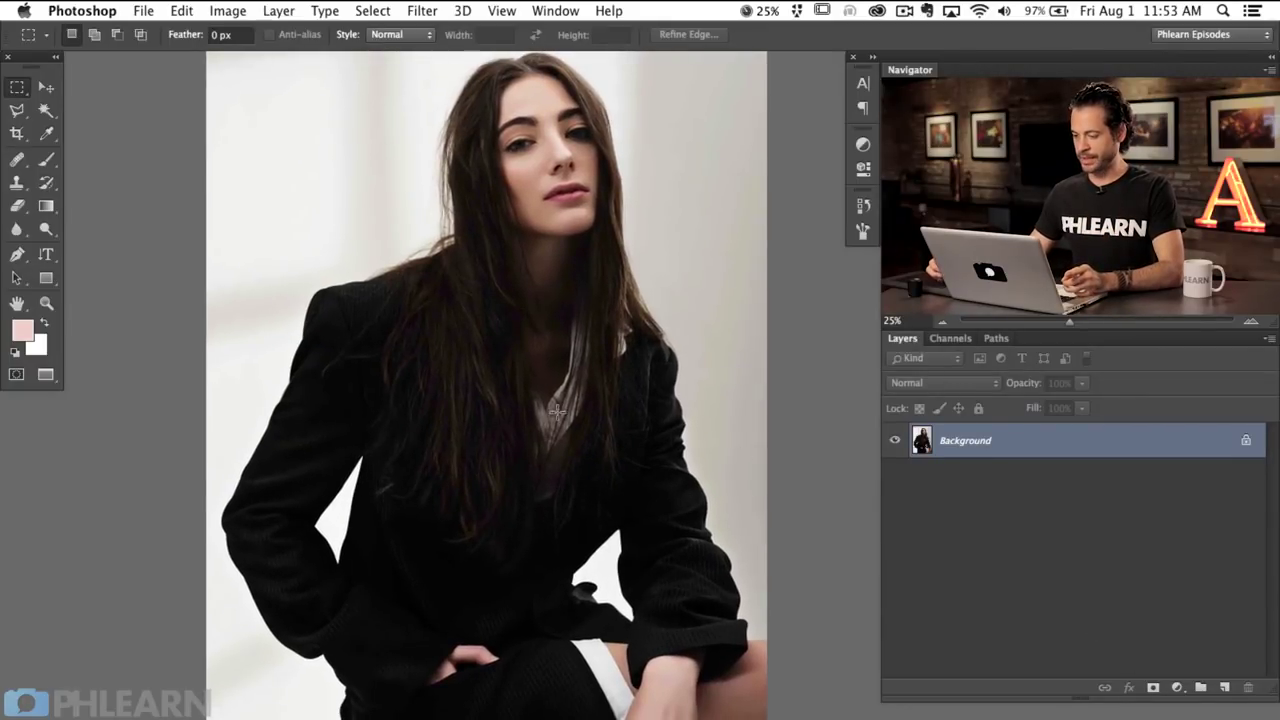
{"action": "left_click", "coordinate": [1178, 688]}
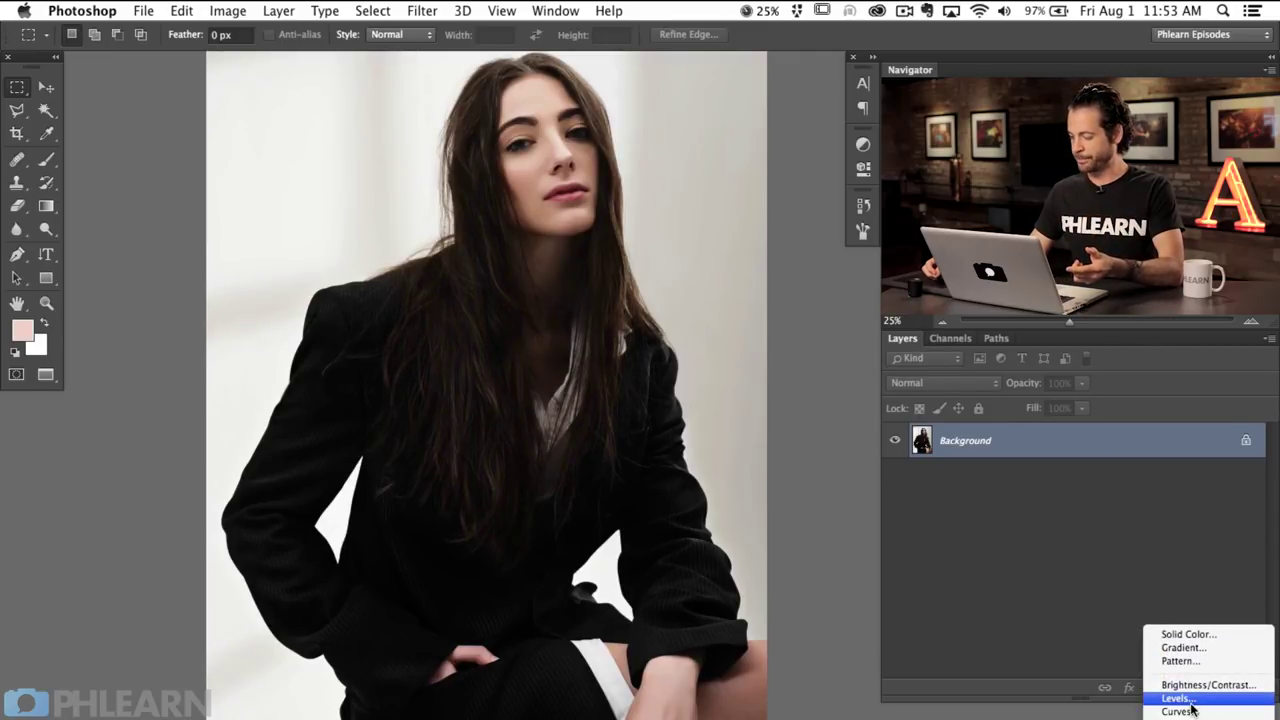
Step: Add a Levels 1 adjustment layer above the Background, left at default values
{"action": "left_click", "coordinate": [1190, 700]}
{"action": "left_click_drag", "start_coordinate": [474, 388], "coordinate": [380, 391]}
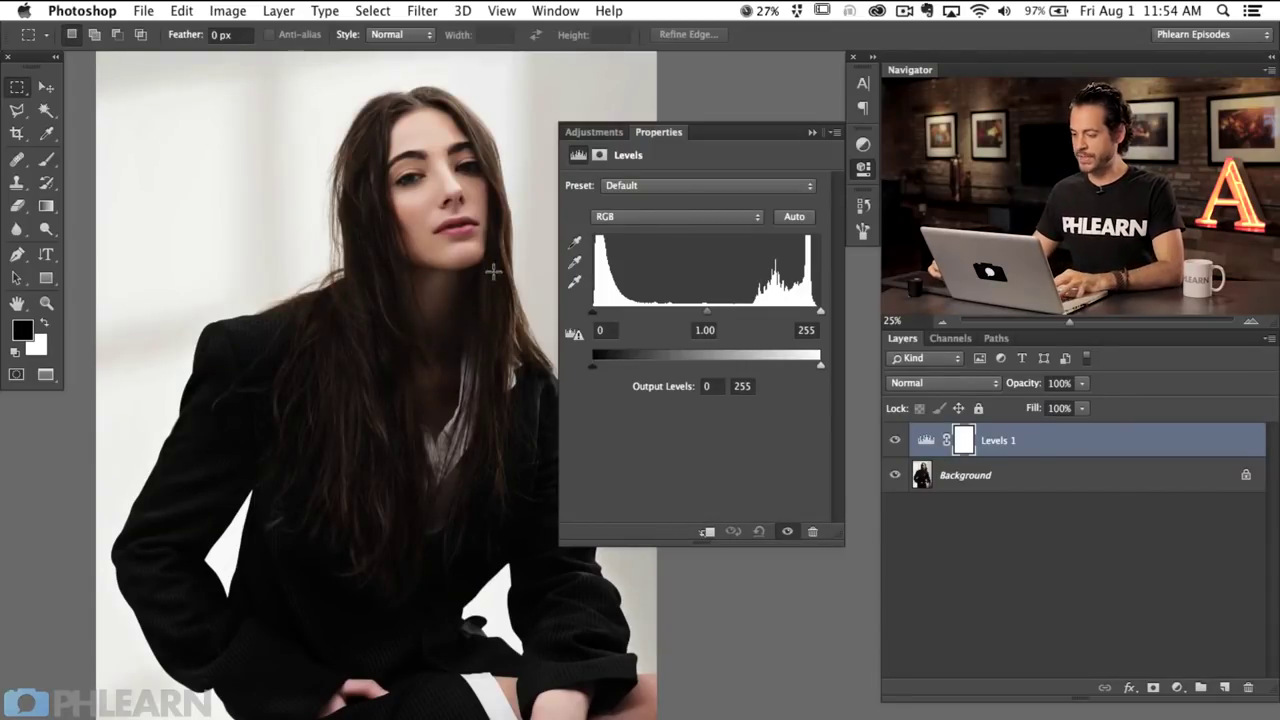
Step: Try raising the combined RGB output black level, then reset it
{"action": "left_click_drag", "start_coordinate": [411, 406], "coordinate": [384, 399]}
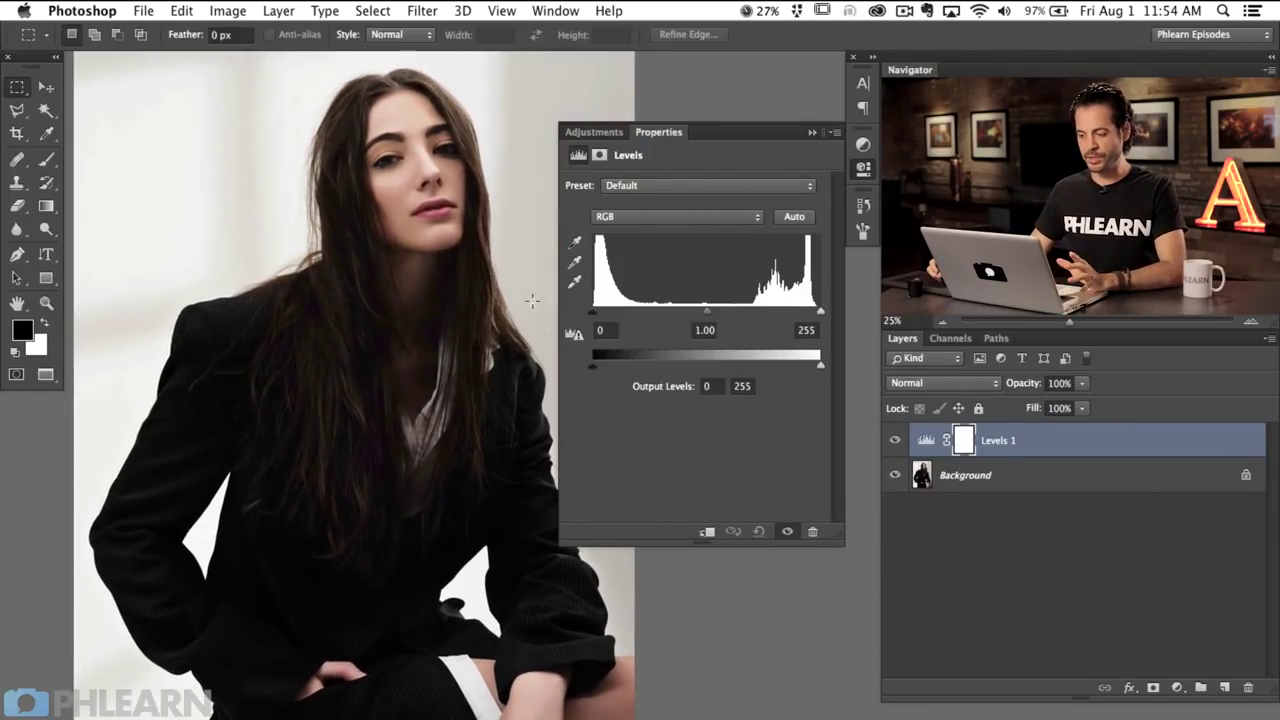
{"action": "left_click", "coordinate": [632, 216]}
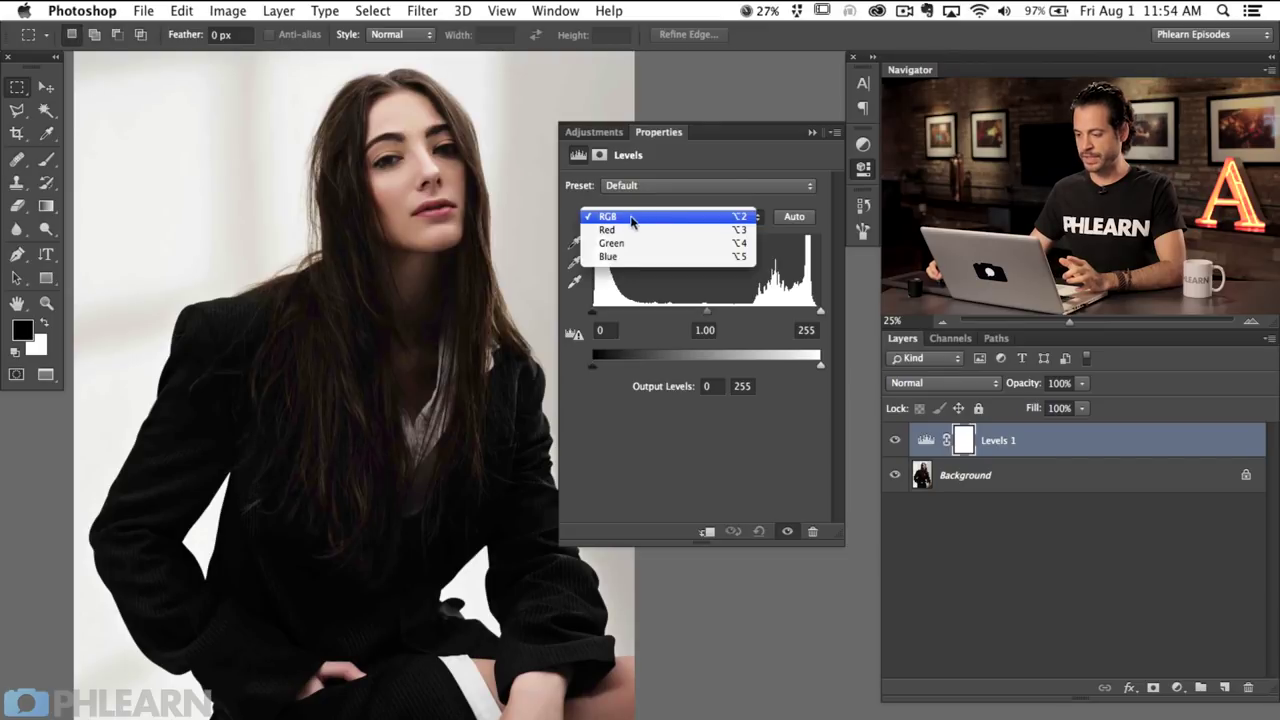
{"action": "left_click", "coordinate": [623, 216]}
{"action": "left_click_drag", "start_coordinate": [593, 365], "coordinate": [562, 367]}
{"action": "mouse_move", "coordinate": [820, 366]}
{"action": "left_mouse_down"}
{"action": "mouse_move", "coordinate": [718, 367]}
{"action": "mouse_move", "coordinate": [820, 366]}
{"action": "left_mouse_up"}
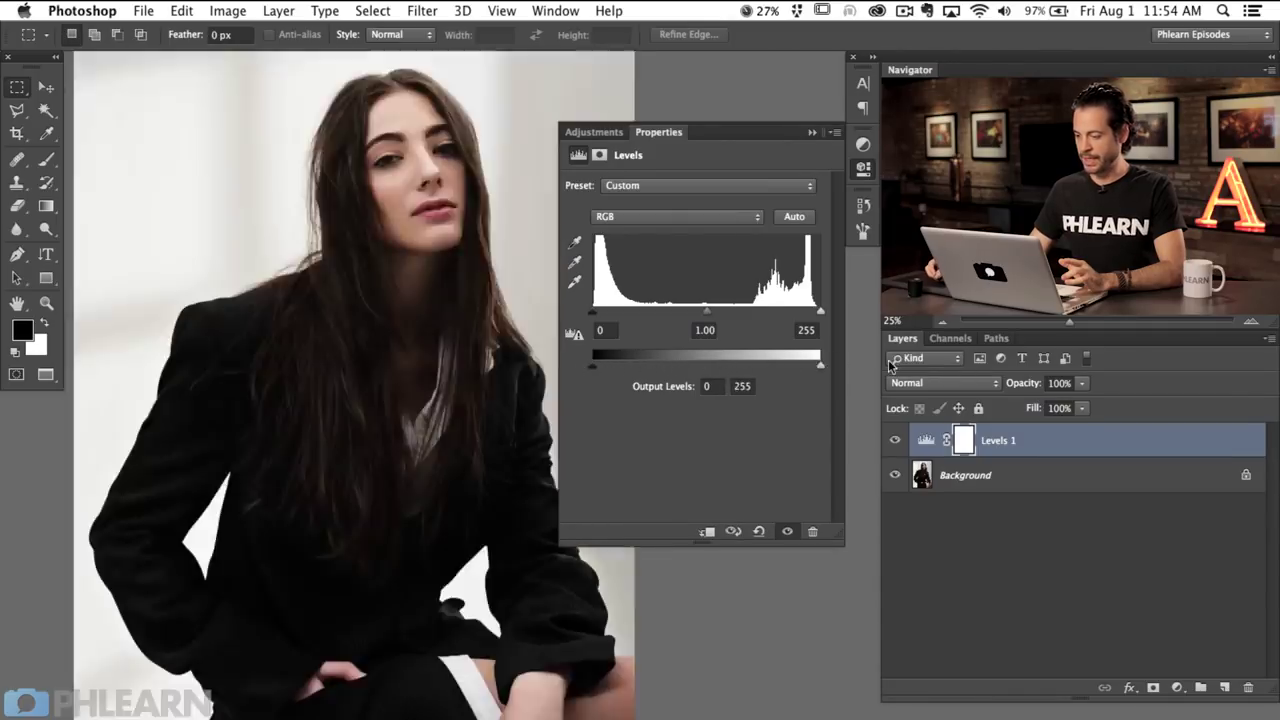
Step: Lift the Red channel output black to 51 to warm the shadows
{"action": "left_click", "coordinate": [628, 218]}
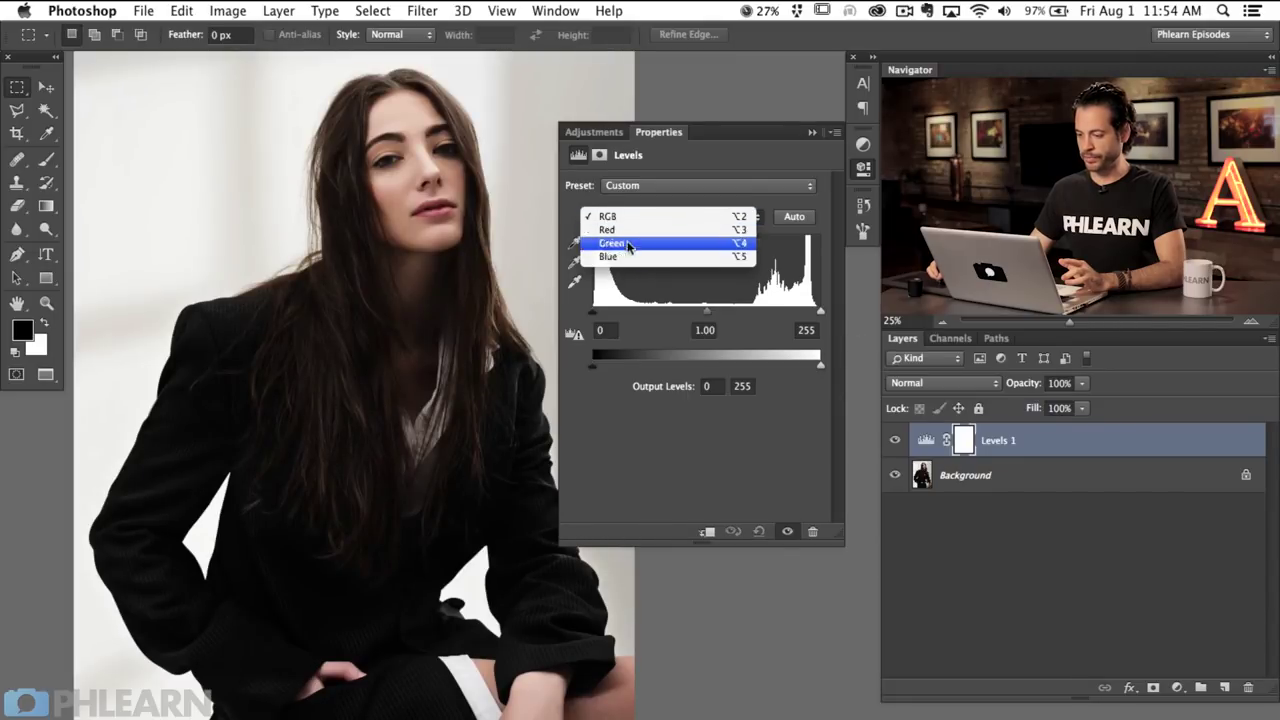
{"action": "left_click", "coordinate": [626, 229]}
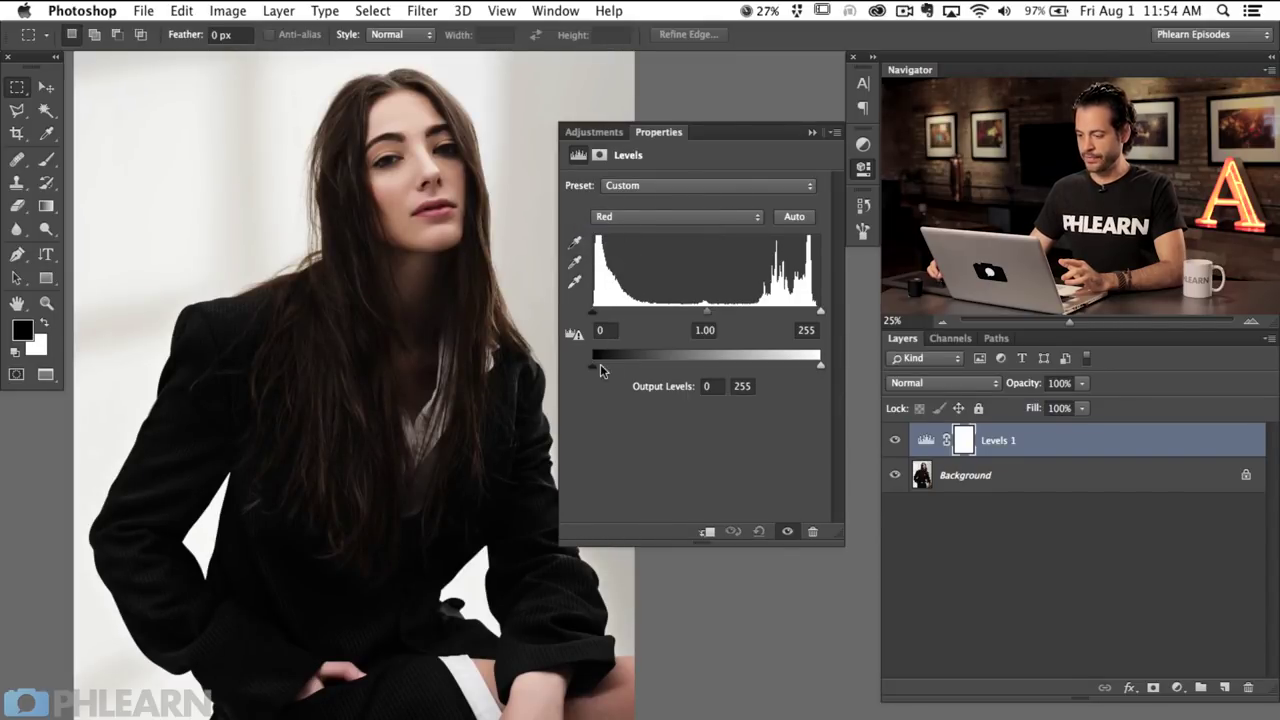
{"action": "left_click_drag", "start_coordinate": [597, 374], "coordinate": [640, 366]}
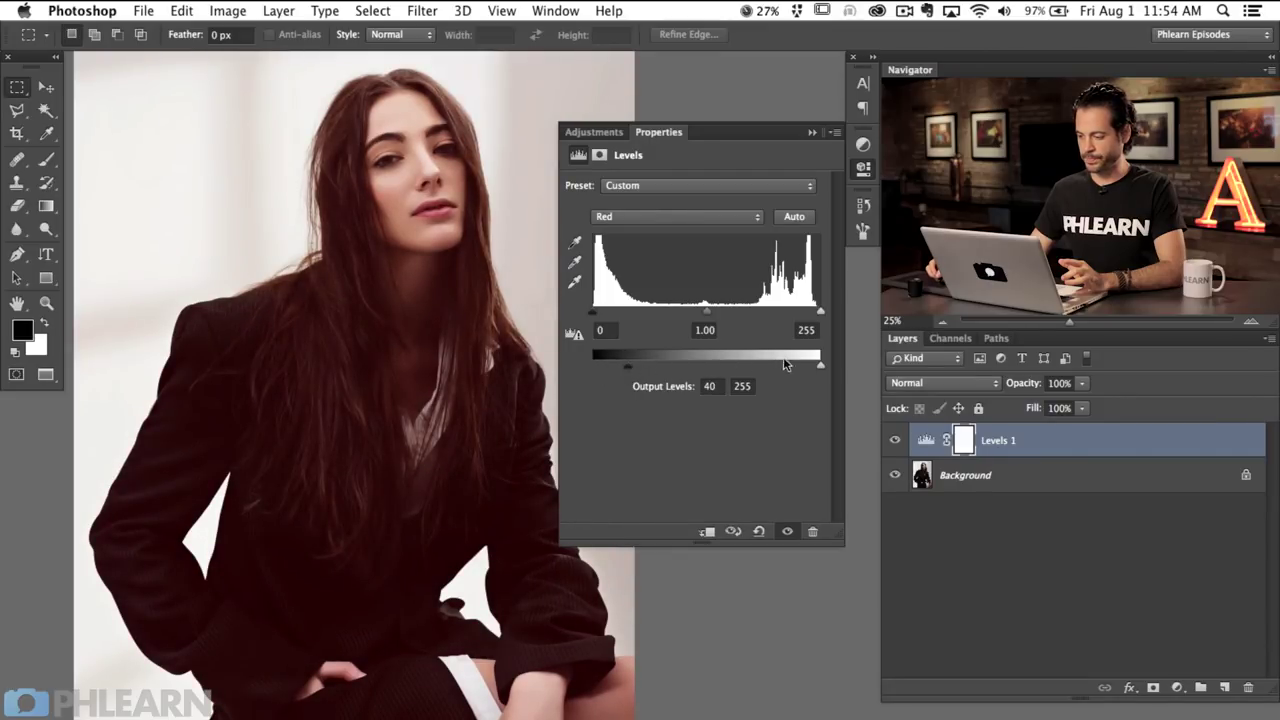
{"action": "mouse_move", "coordinate": [822, 369]}
{"action": "left_mouse_down"}
{"action": "mouse_move", "coordinate": [751, 373]}
{"action": "mouse_move", "coordinate": [836, 368]}
{"action": "left_mouse_up"}
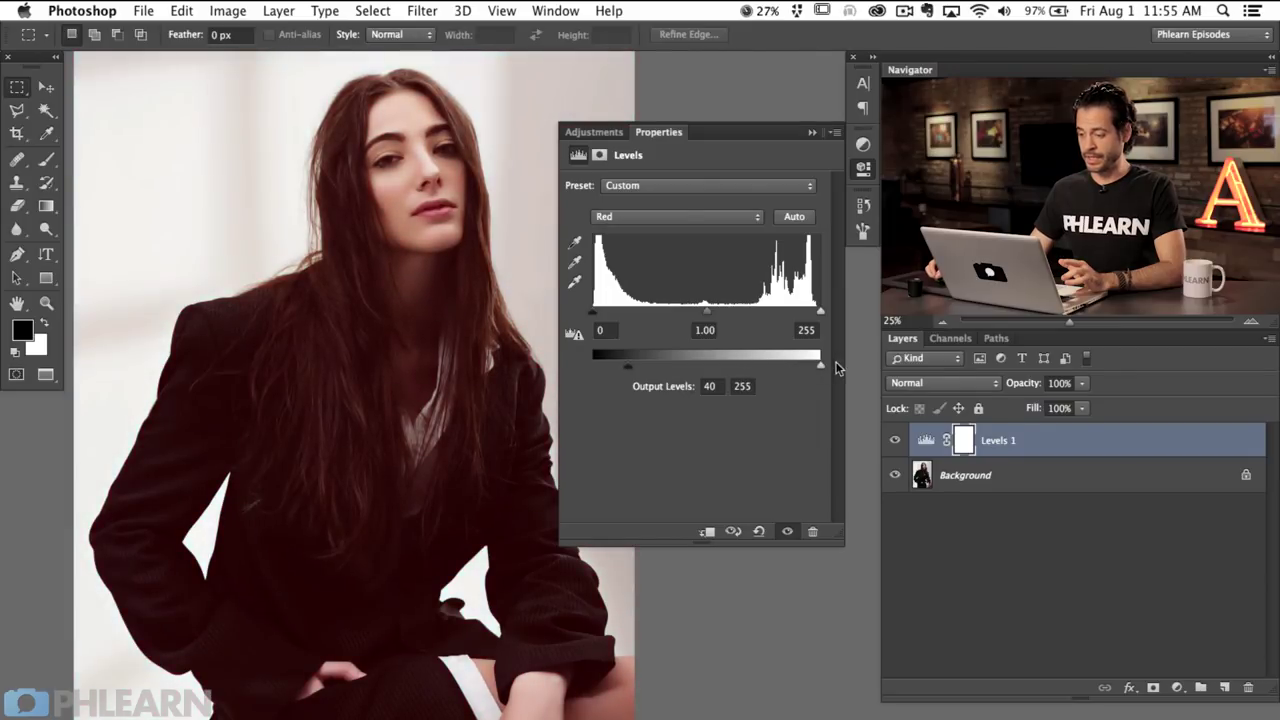
Step: Lift the Green and Blue output blacks to 31 each
{"action": "left_click", "coordinate": [622, 217]}
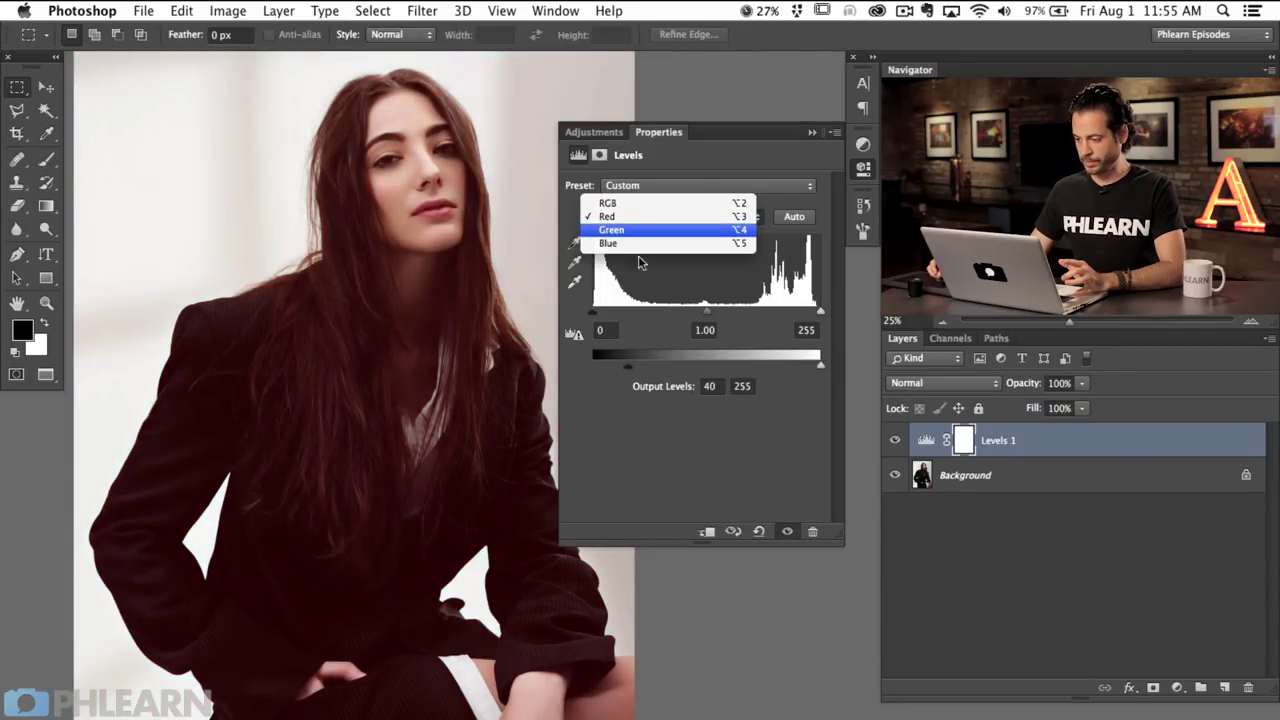
{"action": "left_click", "coordinate": [636, 228]}
{"action": "mouse_move", "coordinate": [600, 370]}
{"action": "left_mouse_down"}
{"action": "mouse_move", "coordinate": [661, 364]}
{"action": "mouse_move", "coordinate": [616, 364]}
{"action": "left_mouse_up"}
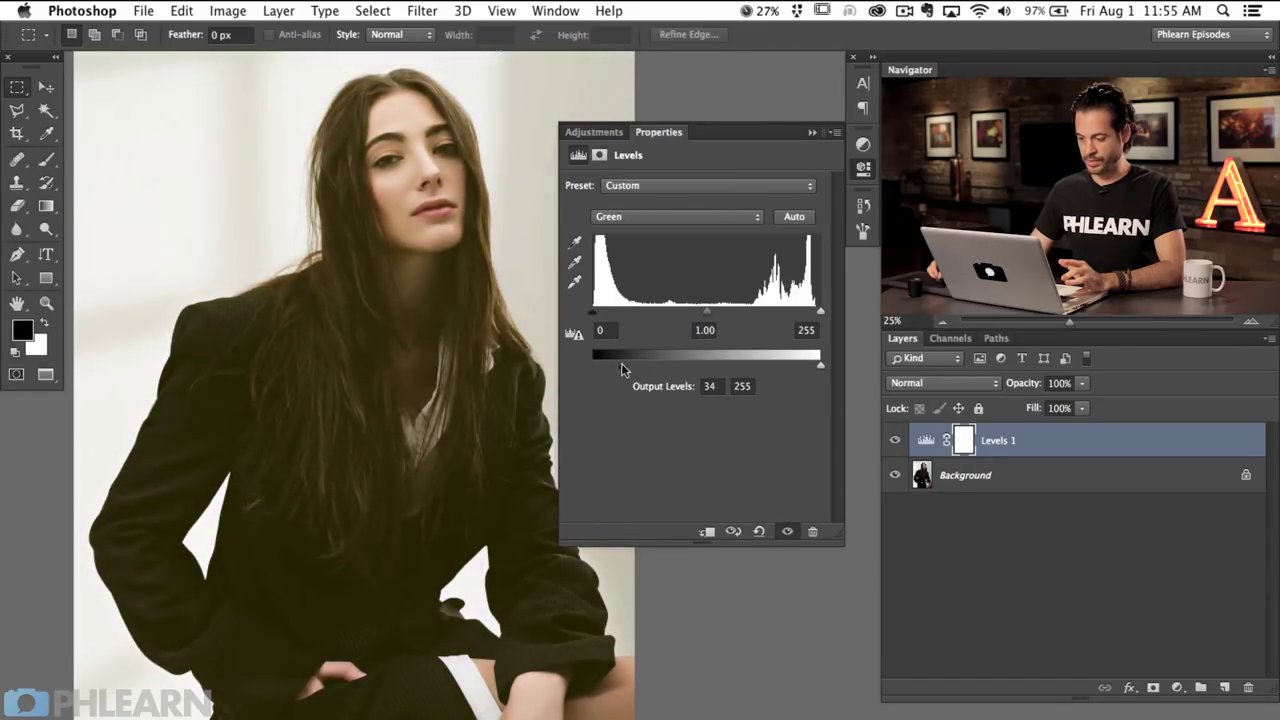
{"action": "left_click", "coordinate": [640, 216]}
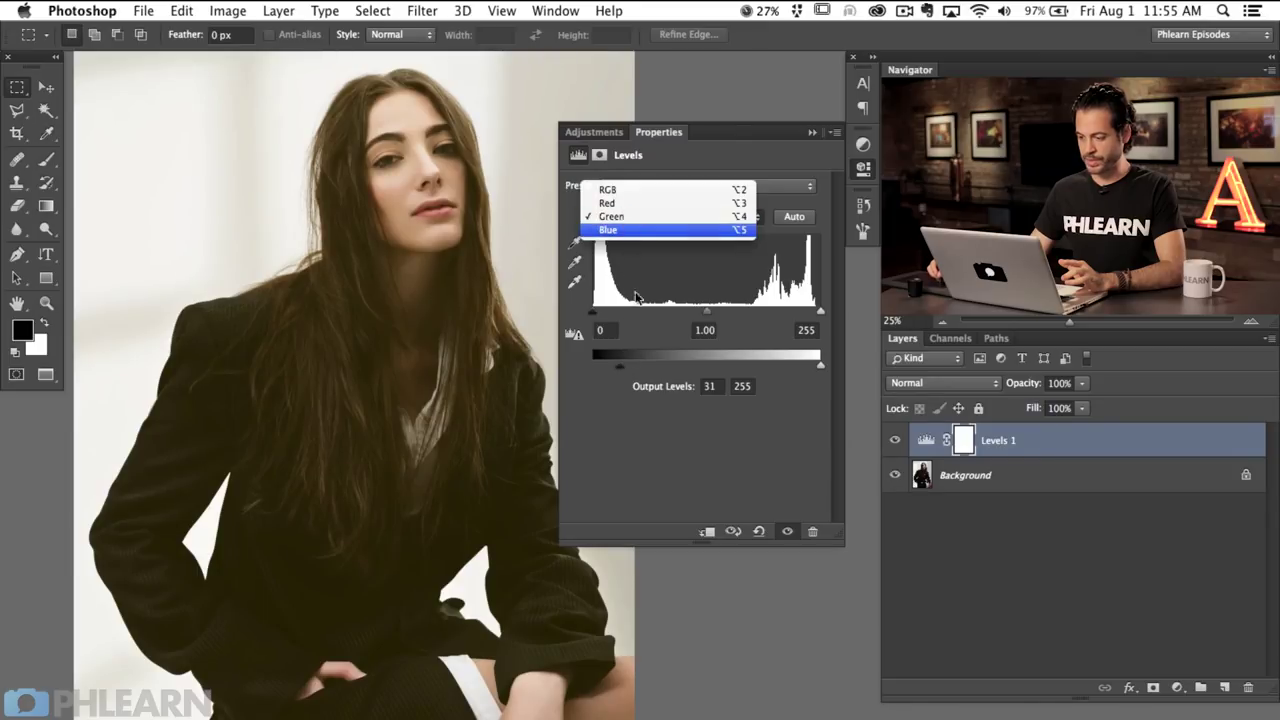
{"action": "left_click", "coordinate": [620, 229]}
{"action": "left_click_drag", "start_coordinate": [595, 365], "coordinate": [621, 368]}
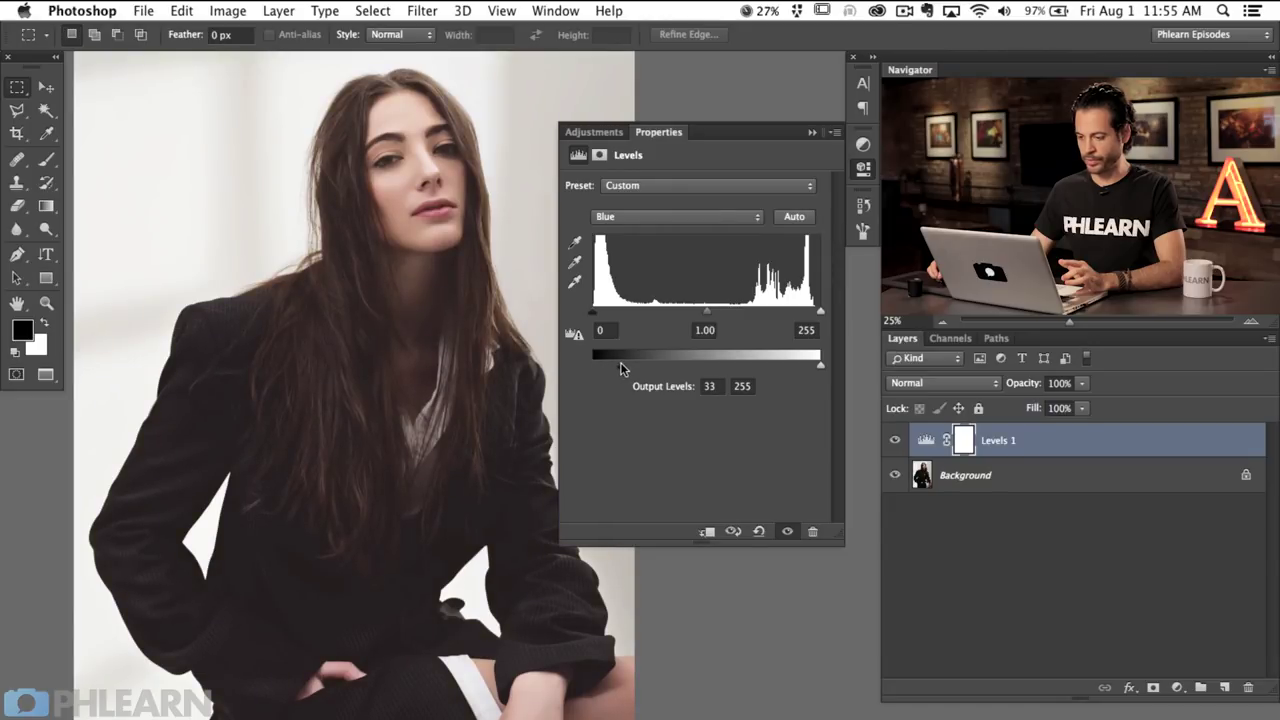
{"action": "left_click", "coordinate": [628, 217]}
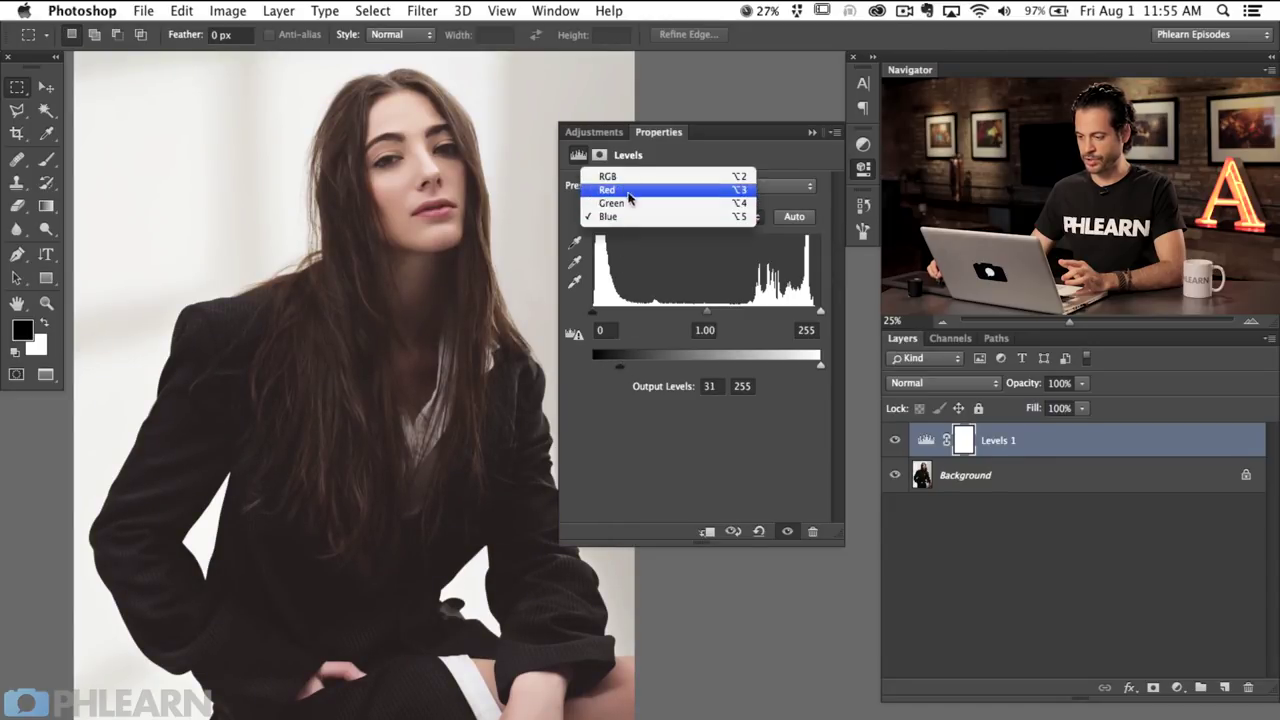
{"action": "left_click", "coordinate": [630, 195]}
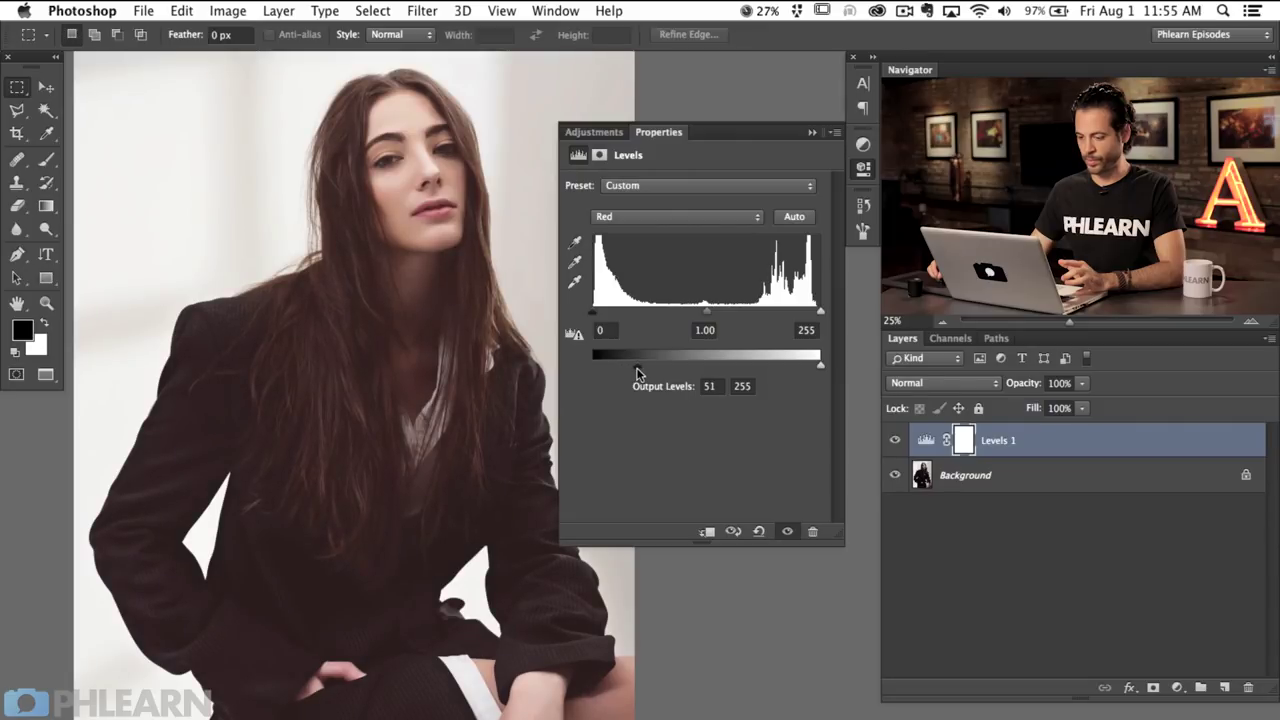
{"action": "scroll", "coordinate": [509, 486], "scroll_direction": "down", "scroll_amount": 2}
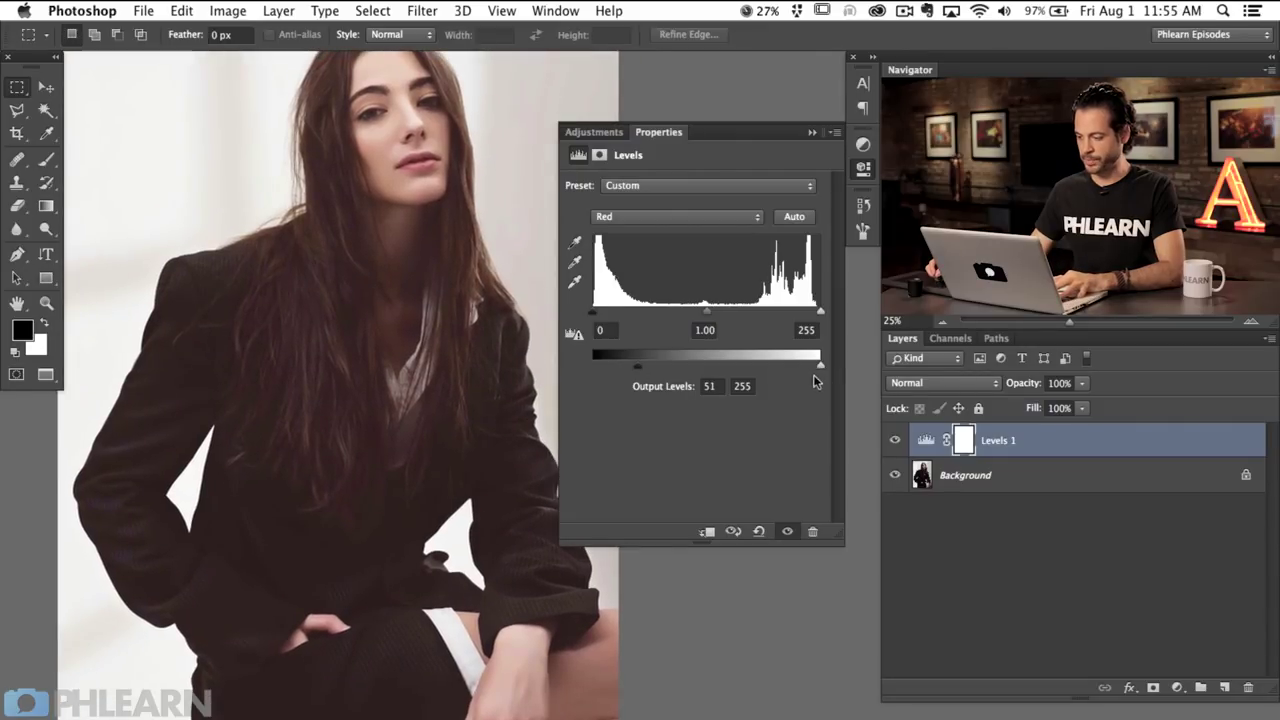
Step: Lower the Red output white to 243 and pull the Blue highlights down slightly
{"action": "left_click_drag", "start_coordinate": [820, 368], "coordinate": [803, 370]}
{"action": "left_click", "coordinate": [664, 217]}
{"action": "left_click", "coordinate": [668, 246]}
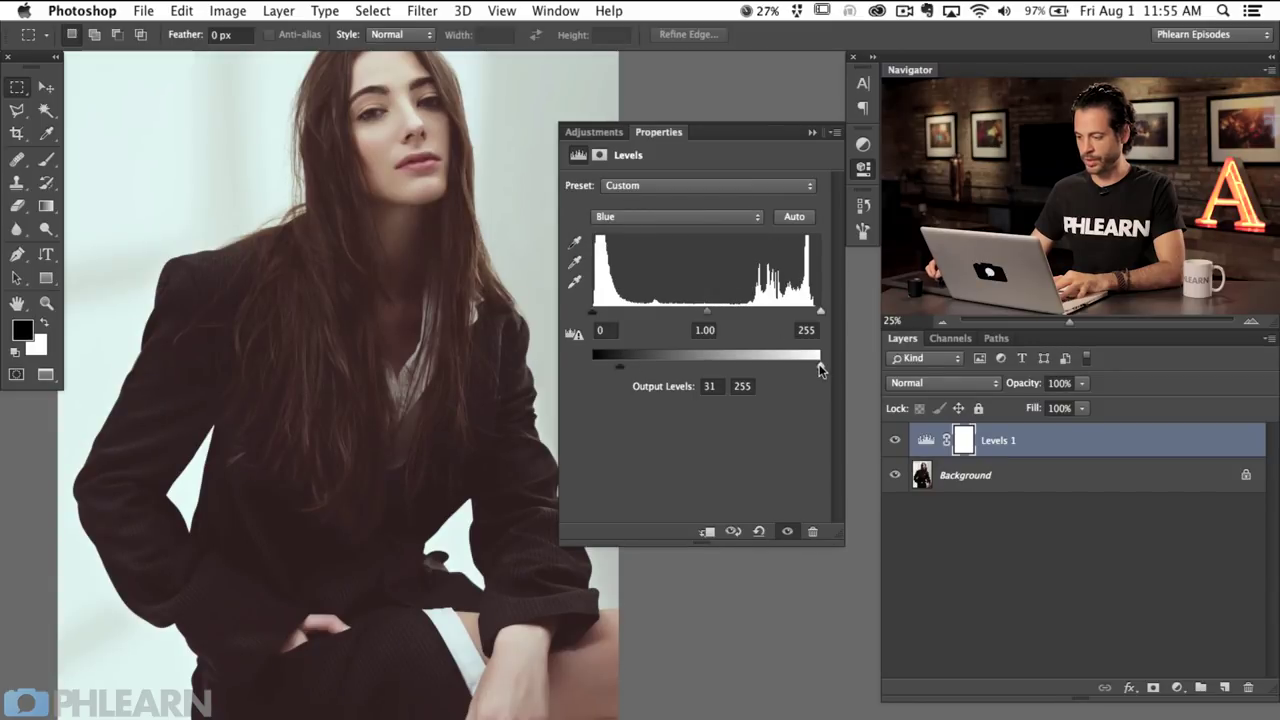
{"action": "left_click_drag", "start_coordinate": [791, 362], "coordinate": [812, 370]}
{"action": "left_click", "coordinate": [664, 217]}
{"action": "left_click", "coordinate": [799, 363]}
Step: Cap Green output white at 240, lift Red shadows to 55, and close Properties
{"action": "left_click", "coordinate": [673, 217]}
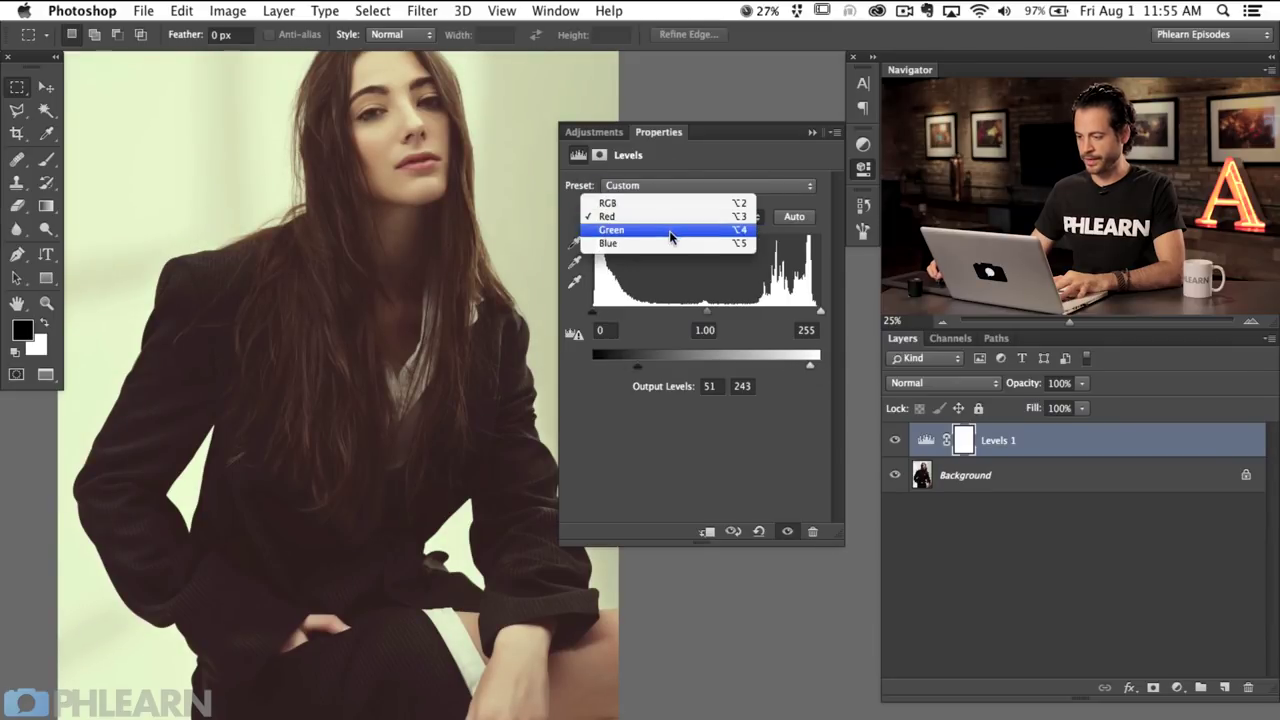
{"action": "left_click", "coordinate": [672, 232]}
{"action": "left_click_drag", "start_coordinate": [822, 370], "coordinate": [812, 369]}
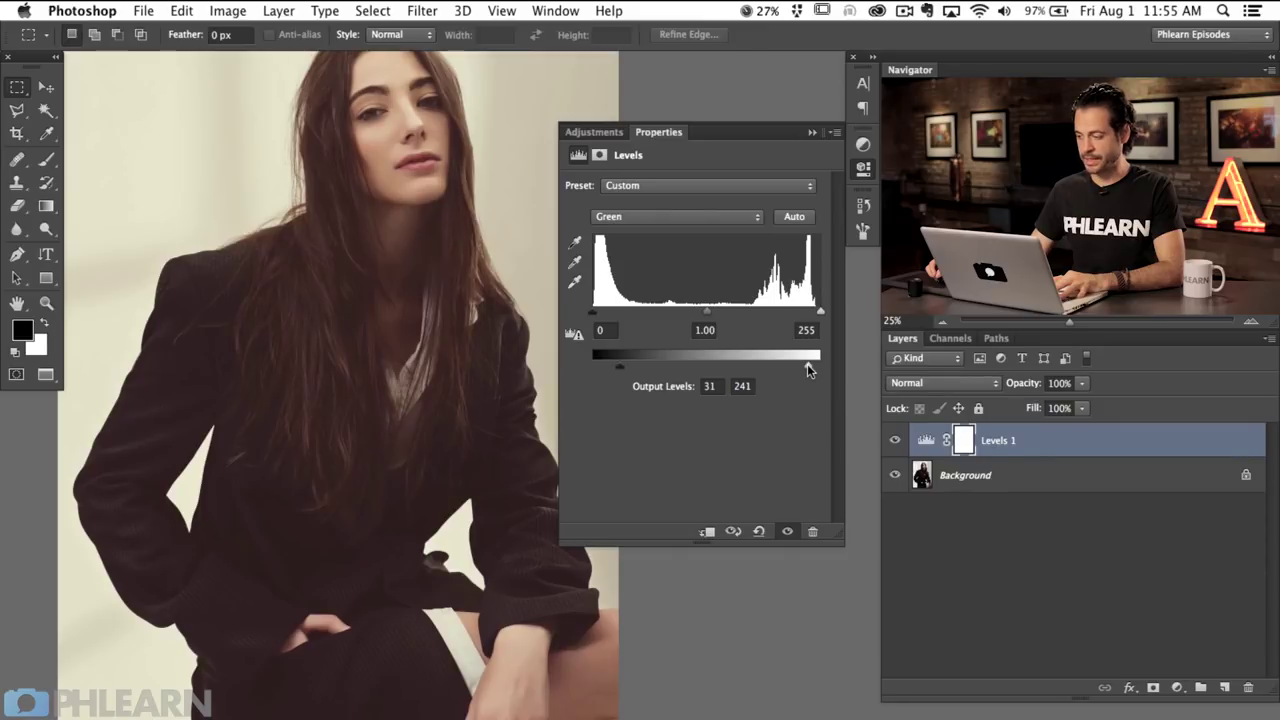
{"action": "left_click_drag", "start_coordinate": [808, 370], "coordinate": [806, 369]}
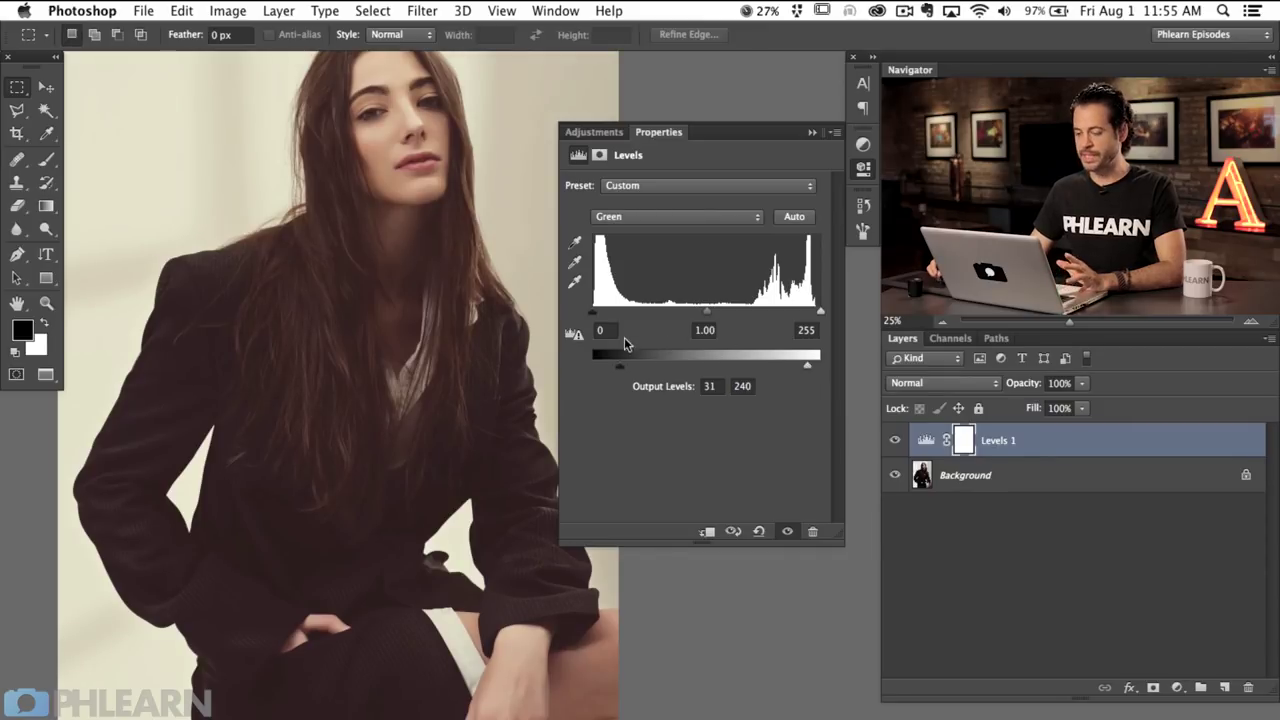
{"action": "left_click", "coordinate": [648, 216]}
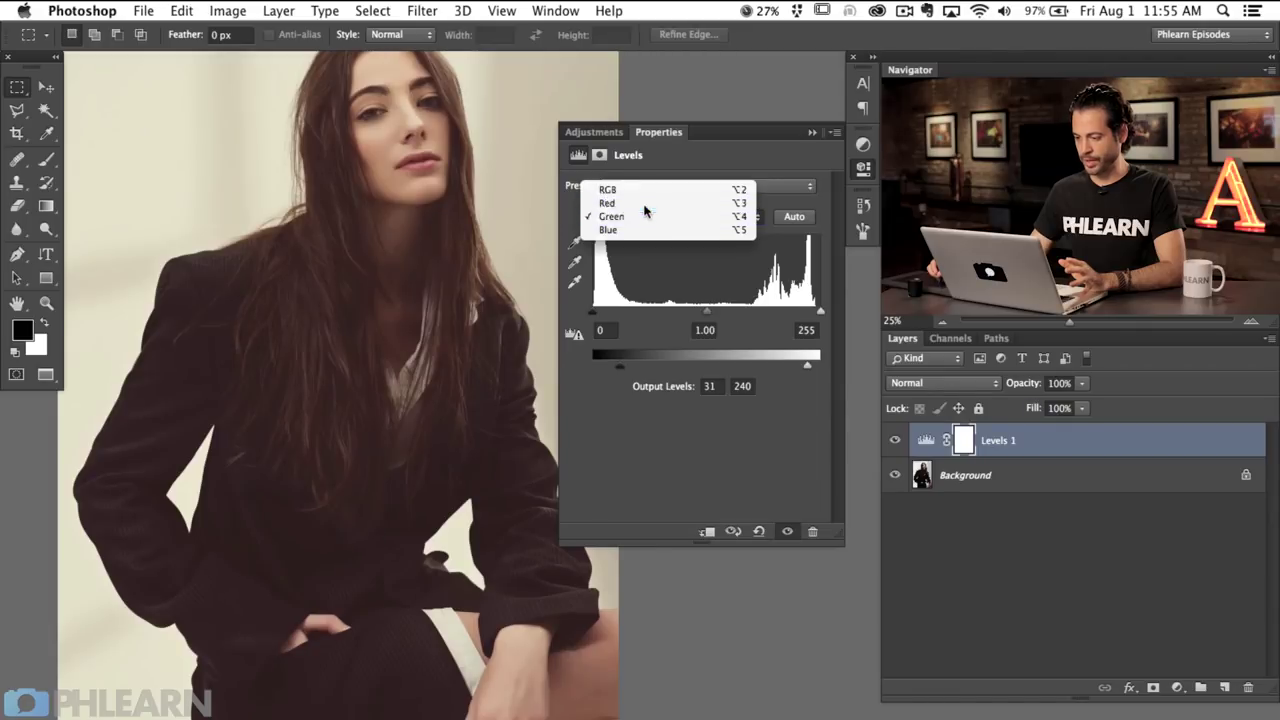
{"action": "left_click", "coordinate": [645, 201]}
{"action": "left_click_drag", "start_coordinate": [634, 372], "coordinate": [646, 372]}
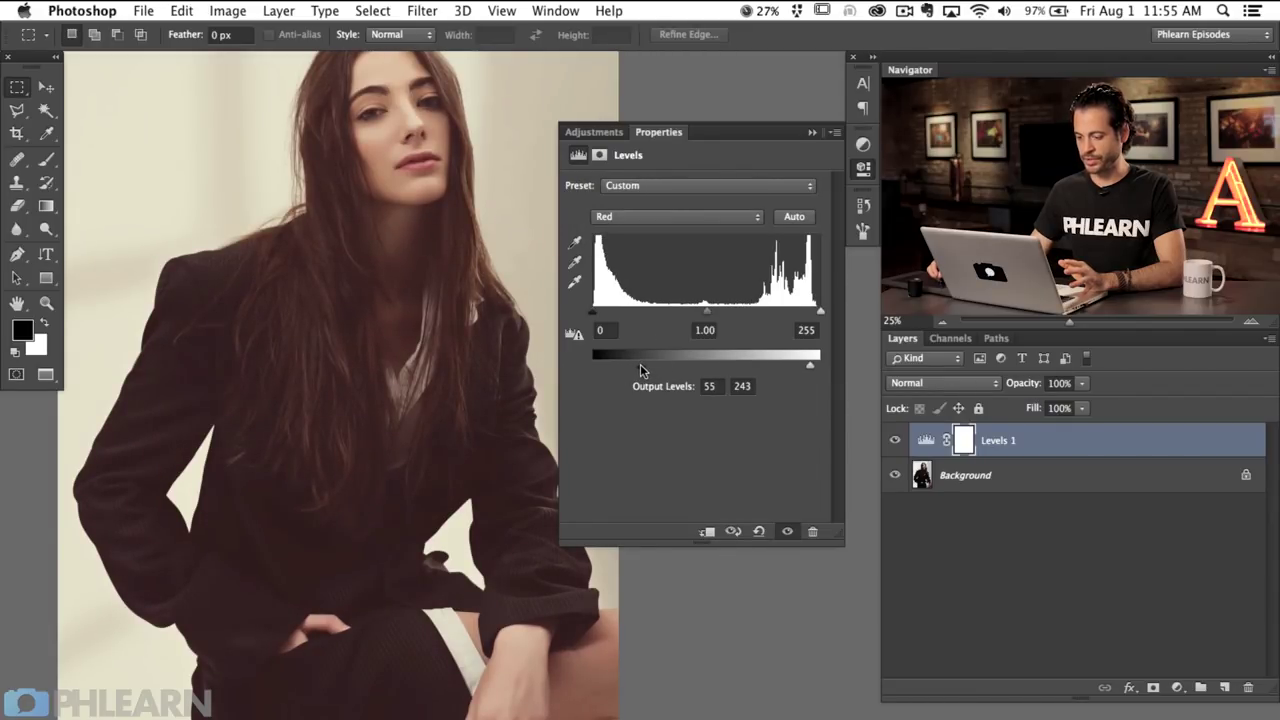
{"action": "left_click", "coordinate": [863, 168]}
{"action": "left_click_drag", "start_coordinate": [537, 337], "coordinate": [604, 423]}
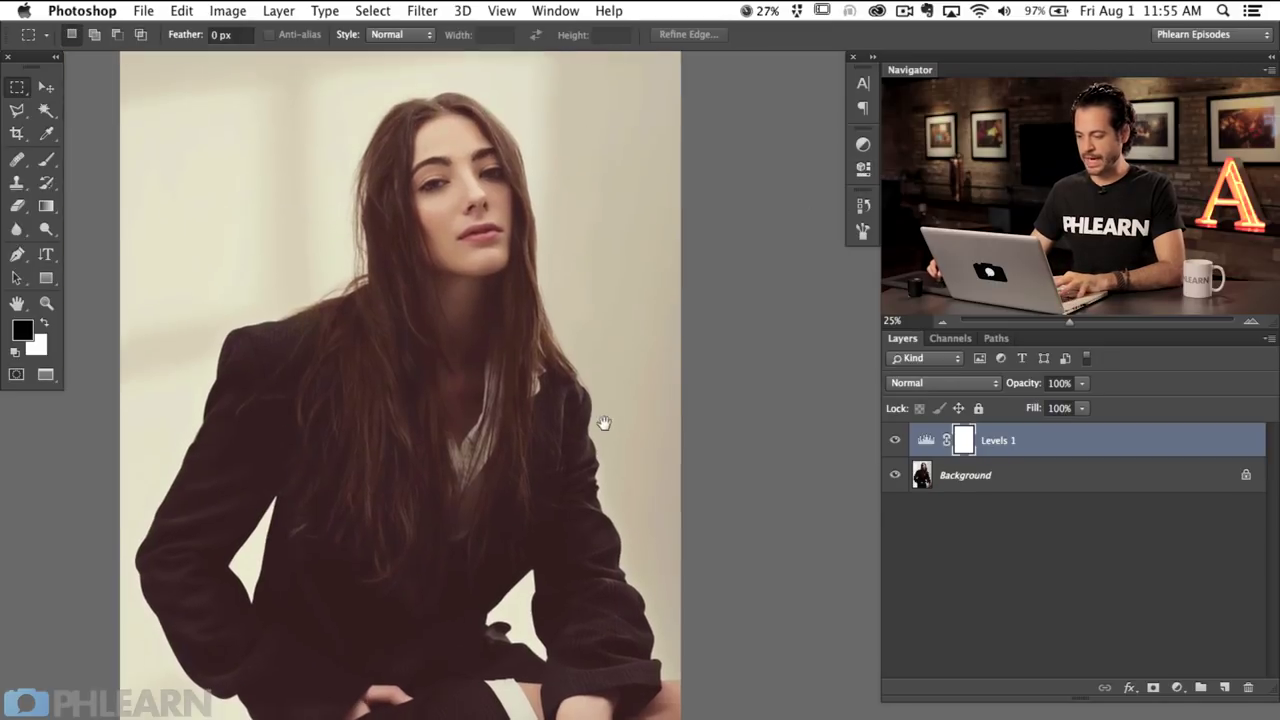
Step: Toggle Levels 1 visibility to compare the portrait with and without it
{"action": "left_click", "coordinate": [895, 441]}
{"action": "left_click", "coordinate": [895, 441]}
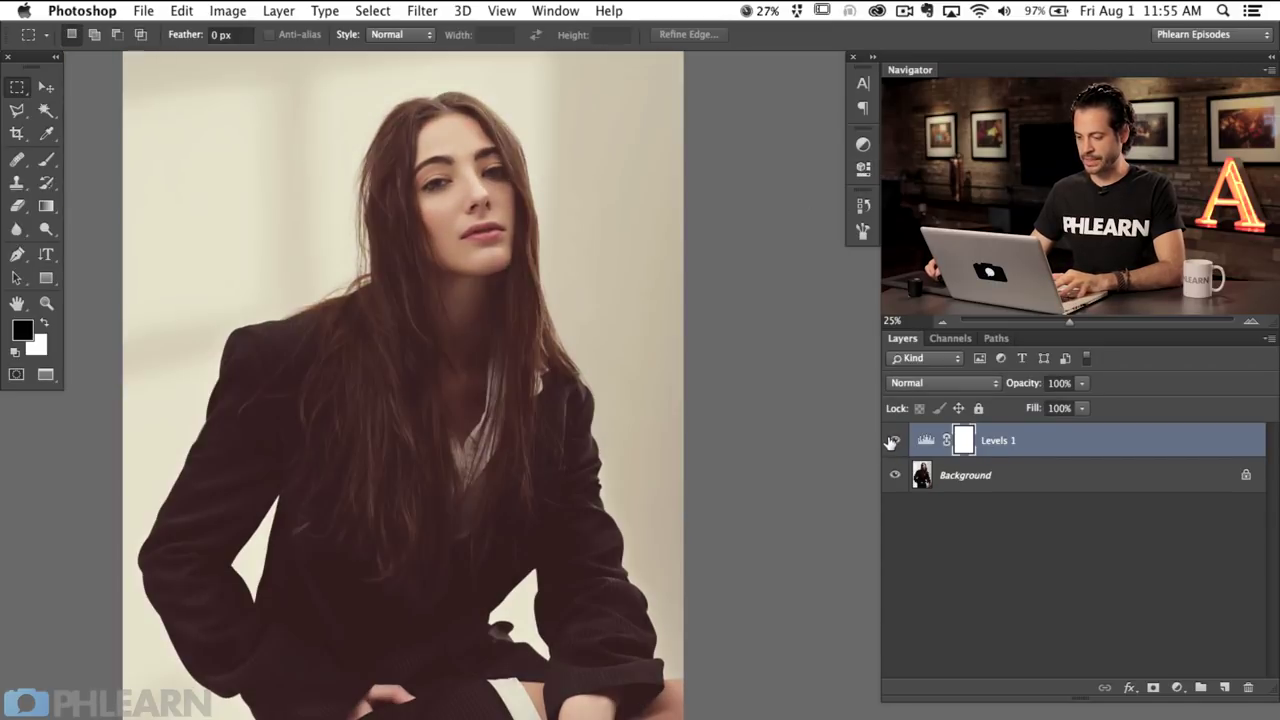
{"action": "left_click", "coordinate": [895, 441]}
{"action": "left_click", "coordinate": [895, 441]}
{"action": "left_click", "coordinate": [895, 441]}
{"action": "left_click", "coordinate": [895, 441]}
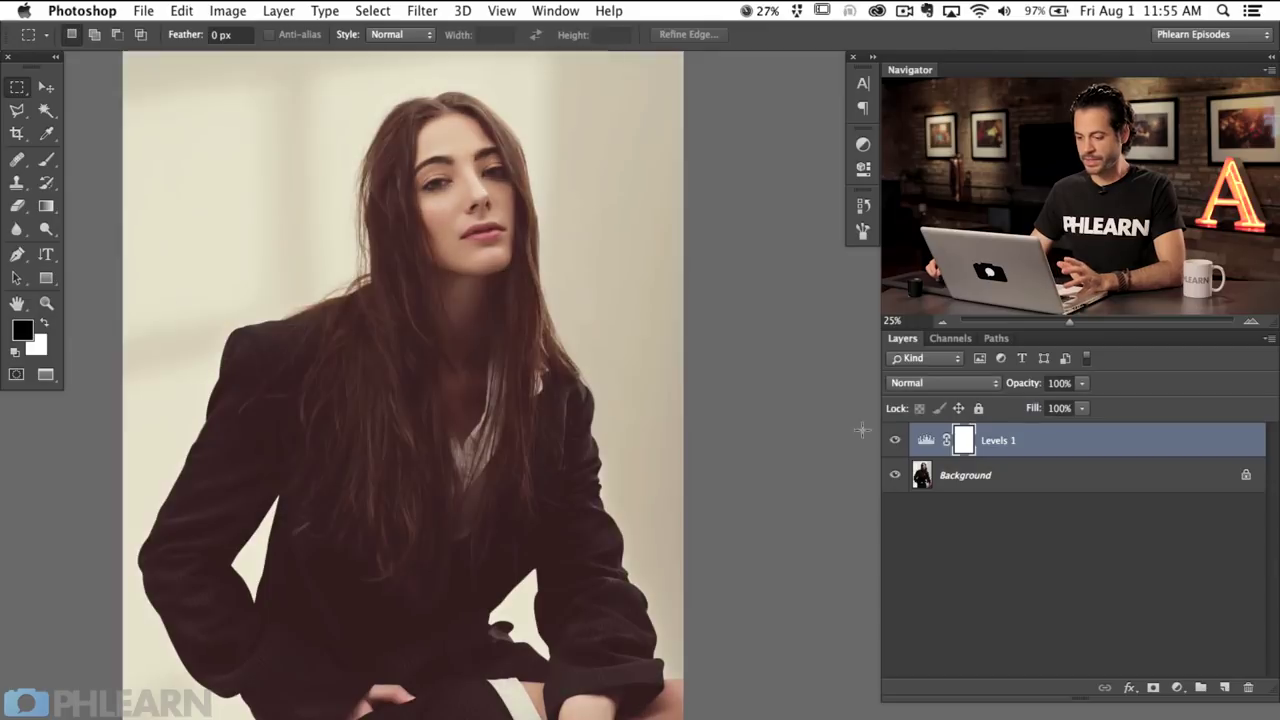
{"action": "left_click", "coordinate": [895, 441]}
{"action": "left_click", "coordinate": [895, 441]}
{"action": "left_click", "coordinate": [895, 441]}
{"action": "left_click", "coordinate": [895, 441]}
Step: Add a Levels 2 layer and compress its Green output levels to 79–162
{"action": "left_click", "coordinate": [1179, 687]}
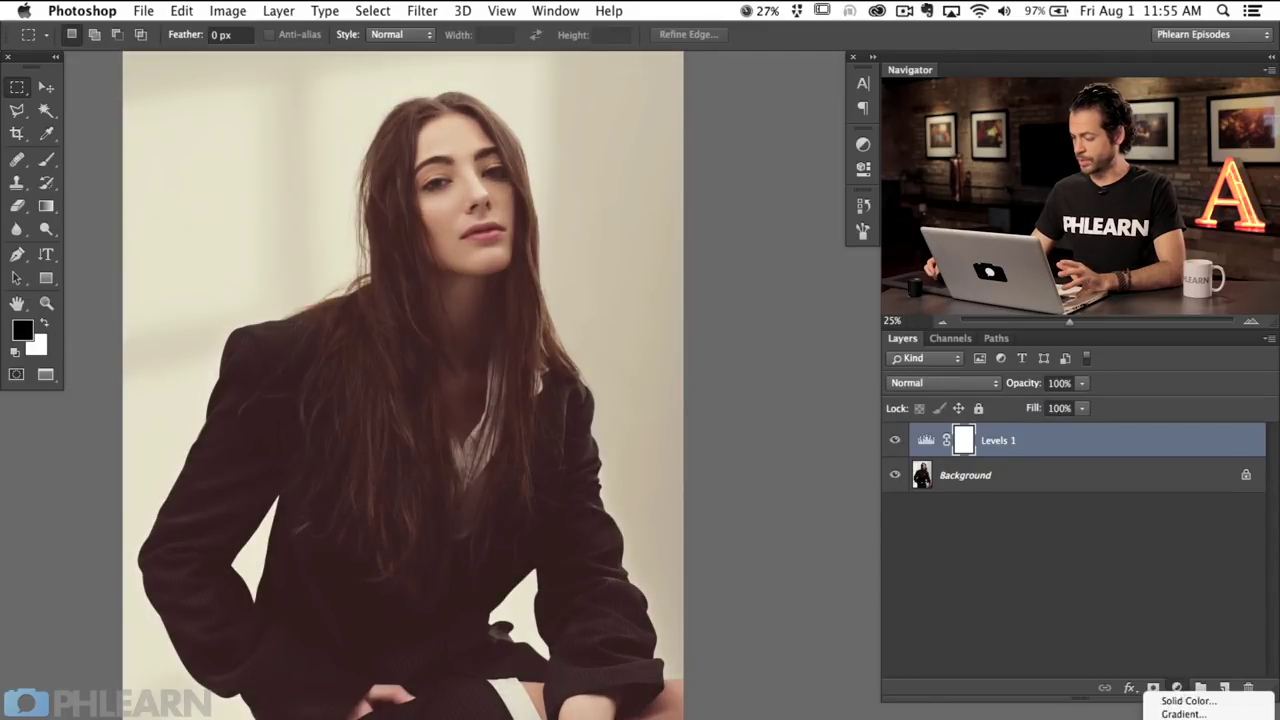
{"action": "left_click", "coordinate": [1179, 670]}
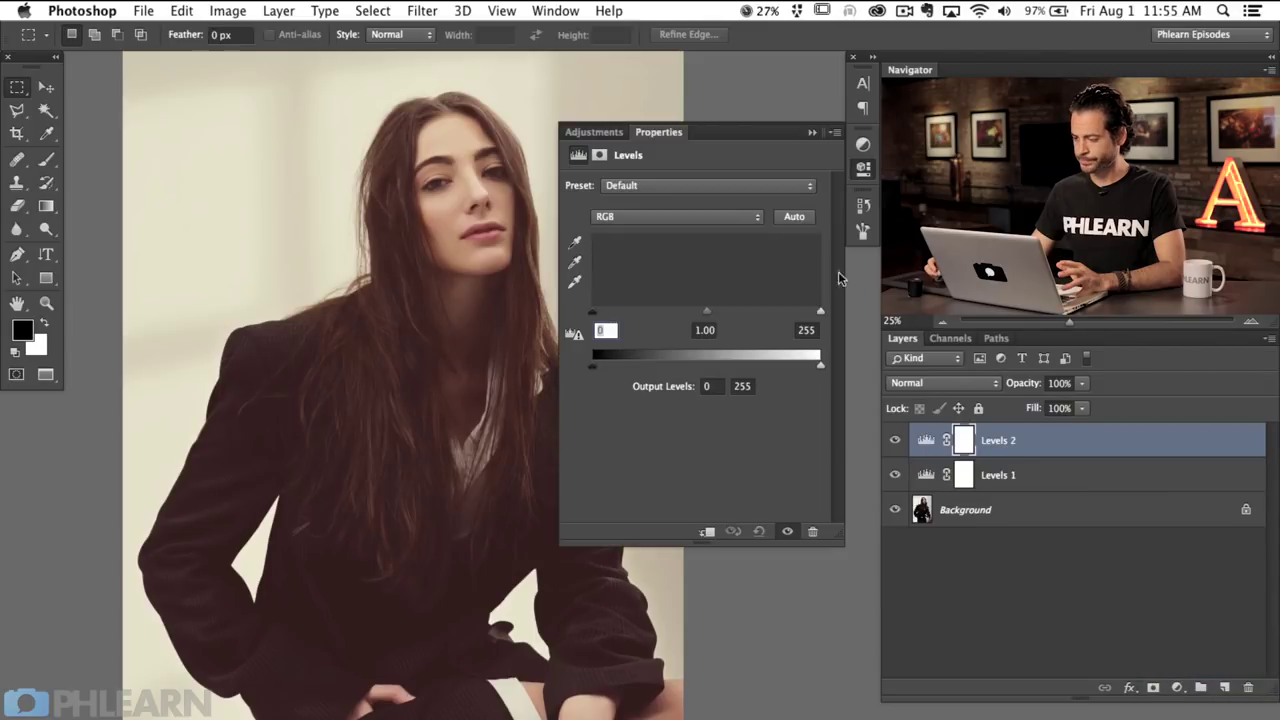
{"action": "left_click", "coordinate": [686, 218]}
{"action": "left_click", "coordinate": [684, 243]}
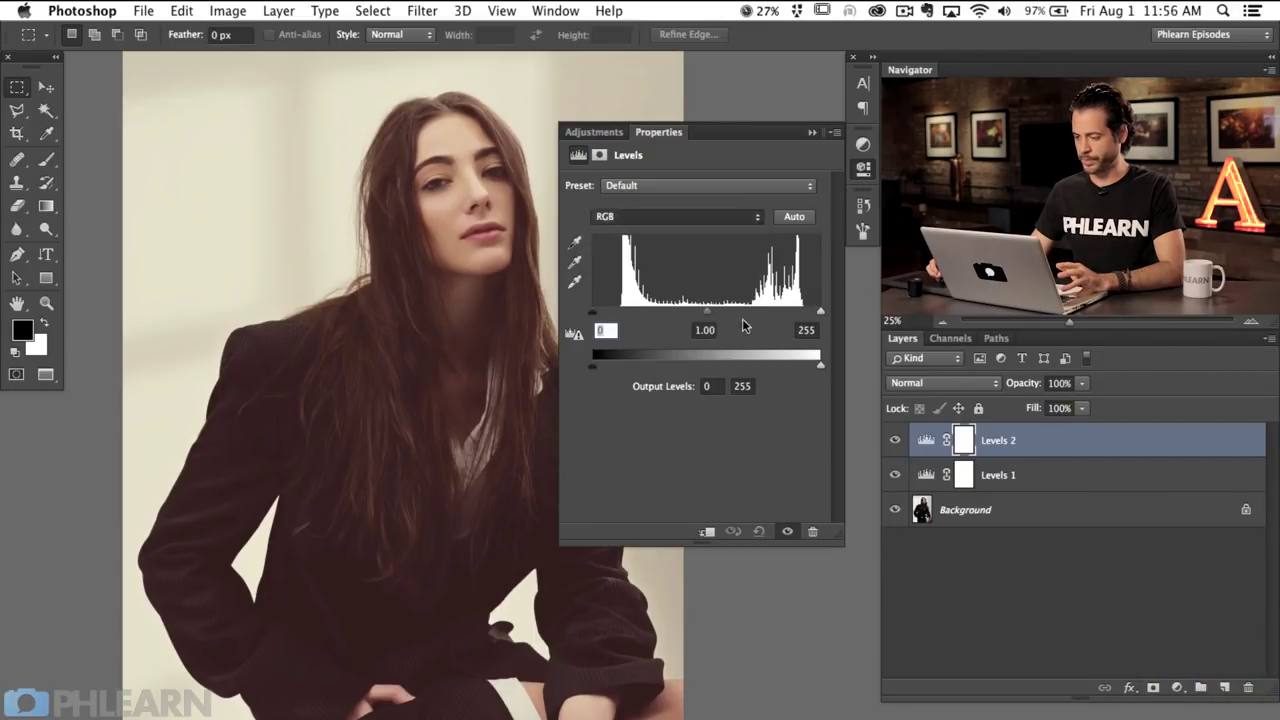
{"action": "mouse_move", "coordinate": [708, 317]}
{"action": "left_mouse_down"}
{"action": "mouse_move", "coordinate": [727, 316]}
{"action": "mouse_move", "coordinate": [706, 312]}
{"action": "left_mouse_up"}
{"action": "mouse_move", "coordinate": [817, 369]}
{"action": "left_mouse_down"}
{"action": "mouse_move", "coordinate": [786, 363]}
{"action": "mouse_move", "coordinate": [820, 366]}
{"action": "left_mouse_up"}
{"action": "left_click_drag", "start_coordinate": [600, 367], "coordinate": [654, 365]}
{"action": "left_click_drag", "start_coordinate": [820, 366], "coordinate": [746, 368]}
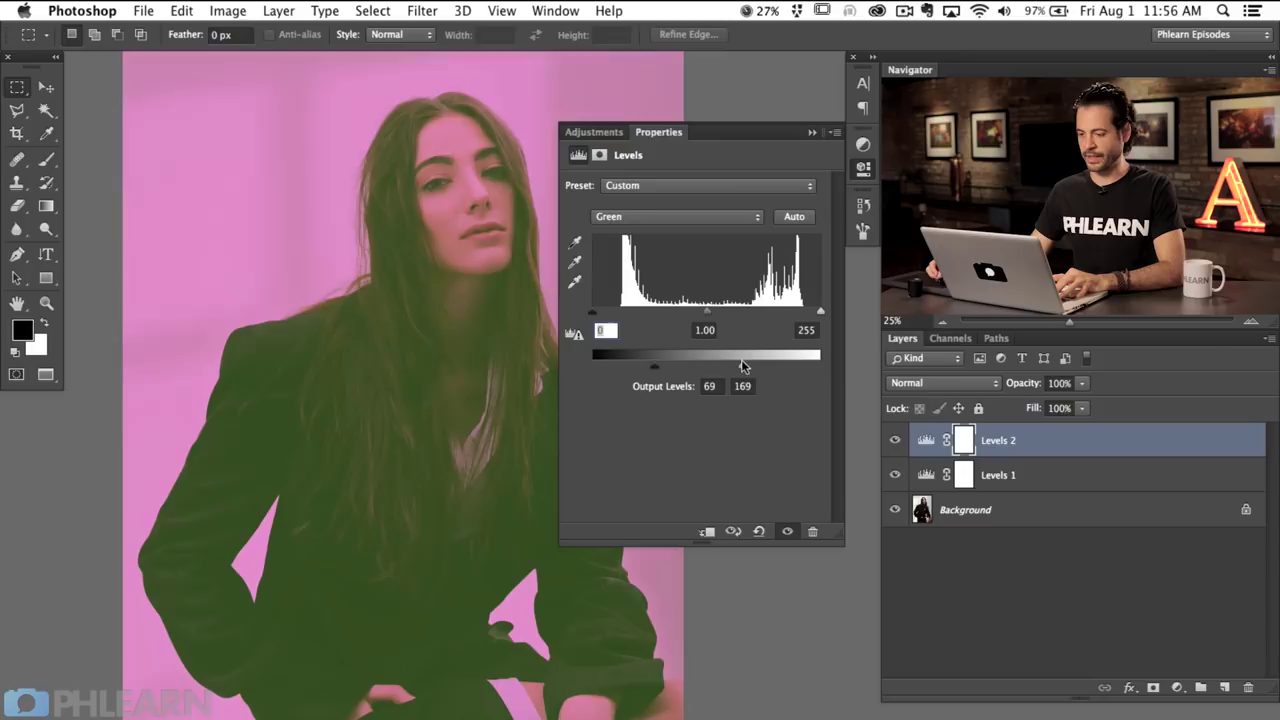
{"action": "left_click", "coordinate": [868, 172]}
Step: Compare the image with and without Levels 2
{"action": "left_click_drag", "start_coordinate": [537, 438], "coordinate": [543, 449]}
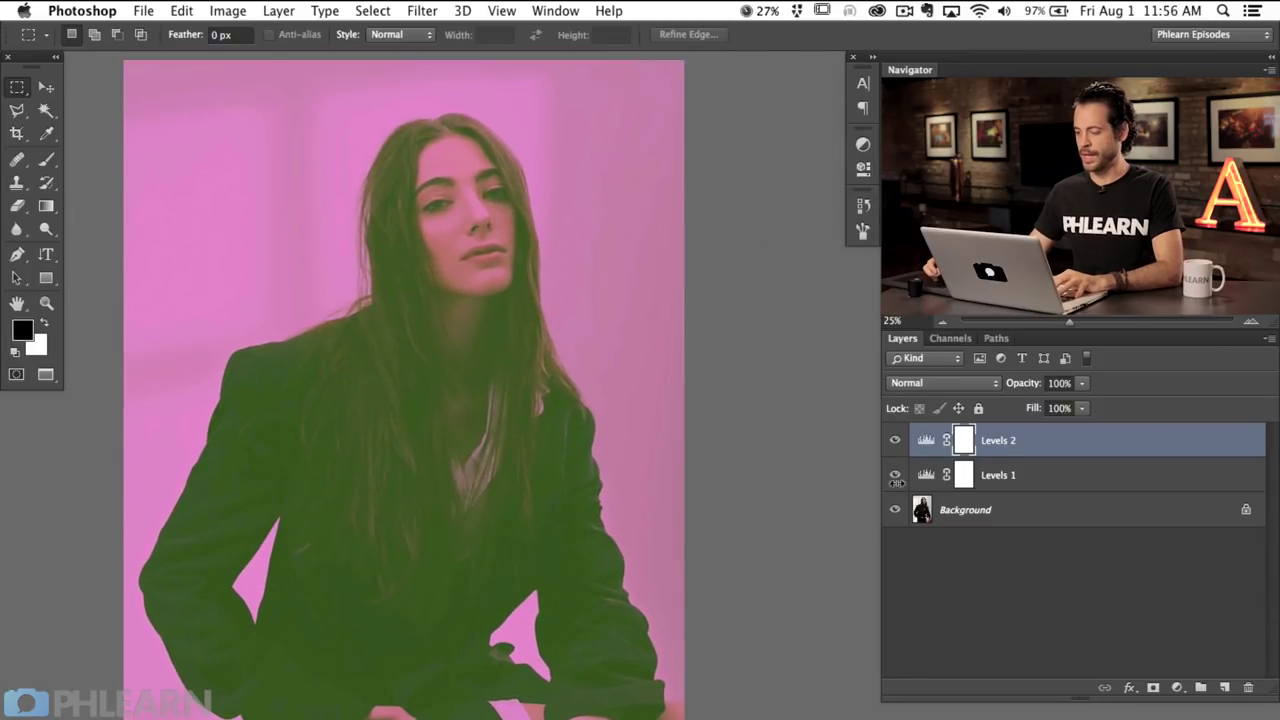
{"action": "left_click", "coordinate": [895, 440]}
{"action": "left_click", "coordinate": [895, 440]}
{"action": "left_click", "coordinate": [895, 440]}
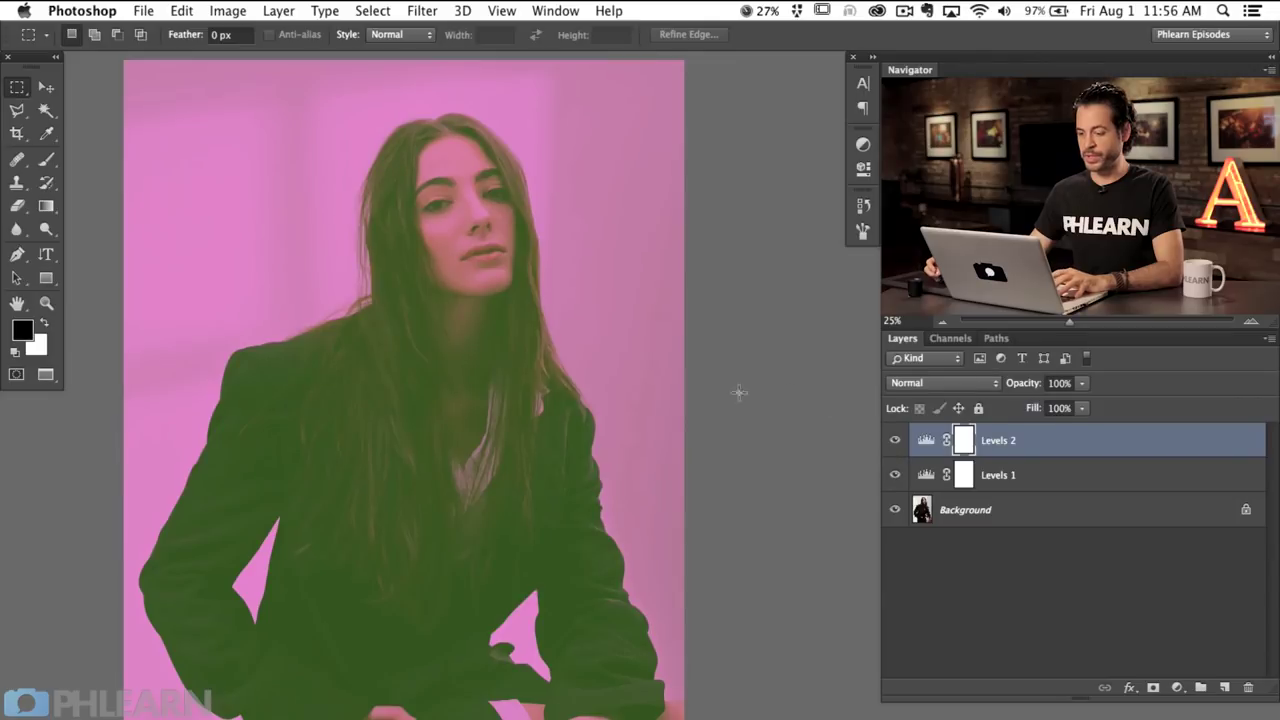
{"action": "left_click_drag", "start_coordinate": [525, 542], "coordinate": [531, 506]}
{"action": "key", "text": "super+i"}
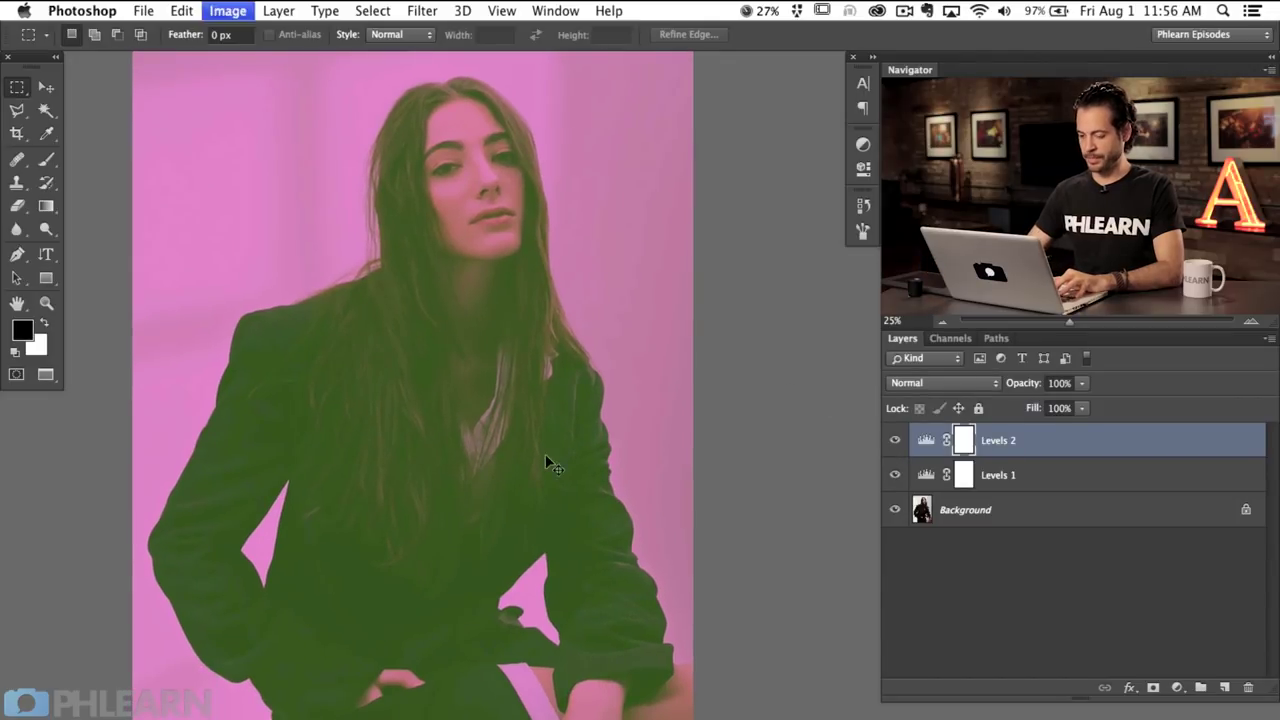
{"action": "key", "text": "g"}
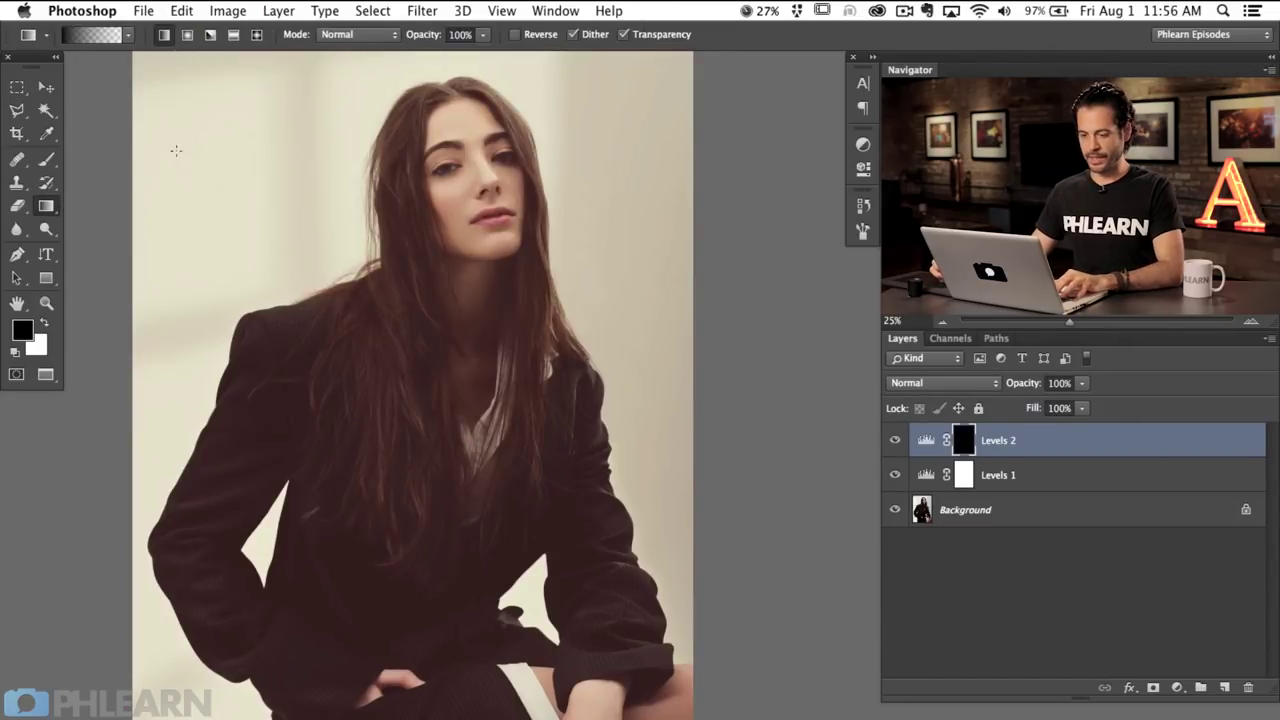
{"action": "key", "text": "x"}
{"action": "scroll", "coordinate": [323, 589], "scroll_direction": "down", "scroll_amount": 5}
{"action": "left_click_drag", "start_coordinate": [145, 668], "coordinate": [586, 175]}
{"action": "scroll", "coordinate": [508, 265], "scroll_direction": "up", "scroll_amount": 5}
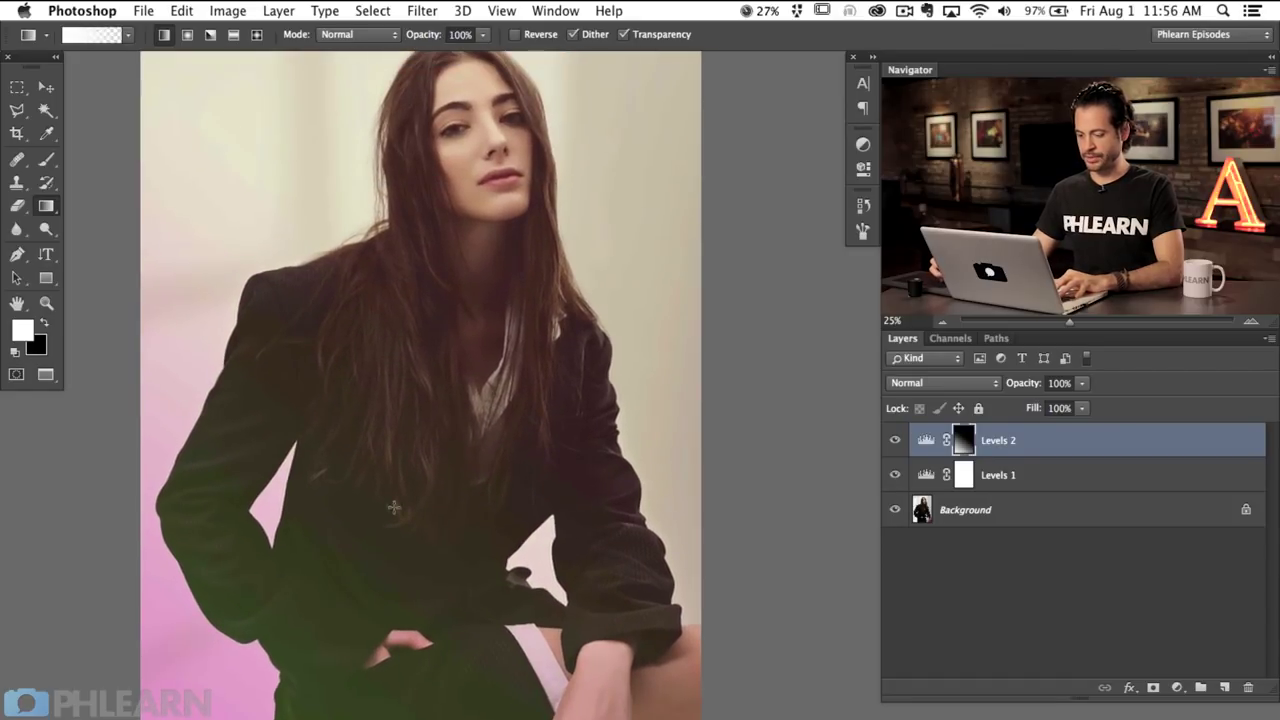
{"action": "mouse_move", "coordinate": [663, 306]}
{"action": "left_mouse_down"}
{"action": "mouse_move", "coordinate": [480, 466]}
{"action": "mouse_move", "coordinate": [337, 534]}
{"action": "left_mouse_up"}
{"action": "key", "text": "ctrl+z"}
{"action": "left_click_drag", "start_coordinate": [230, 640], "coordinate": [395, 328]}
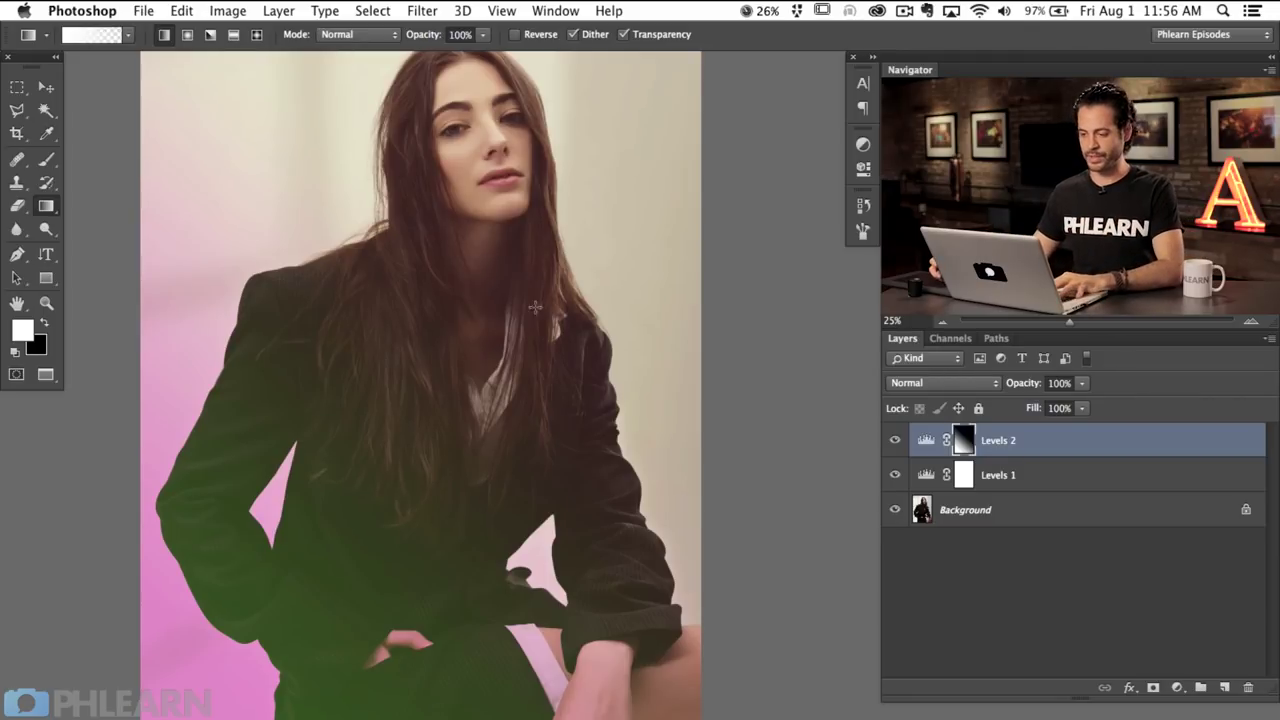
{"action": "key", "text": "super+BackSpace"}
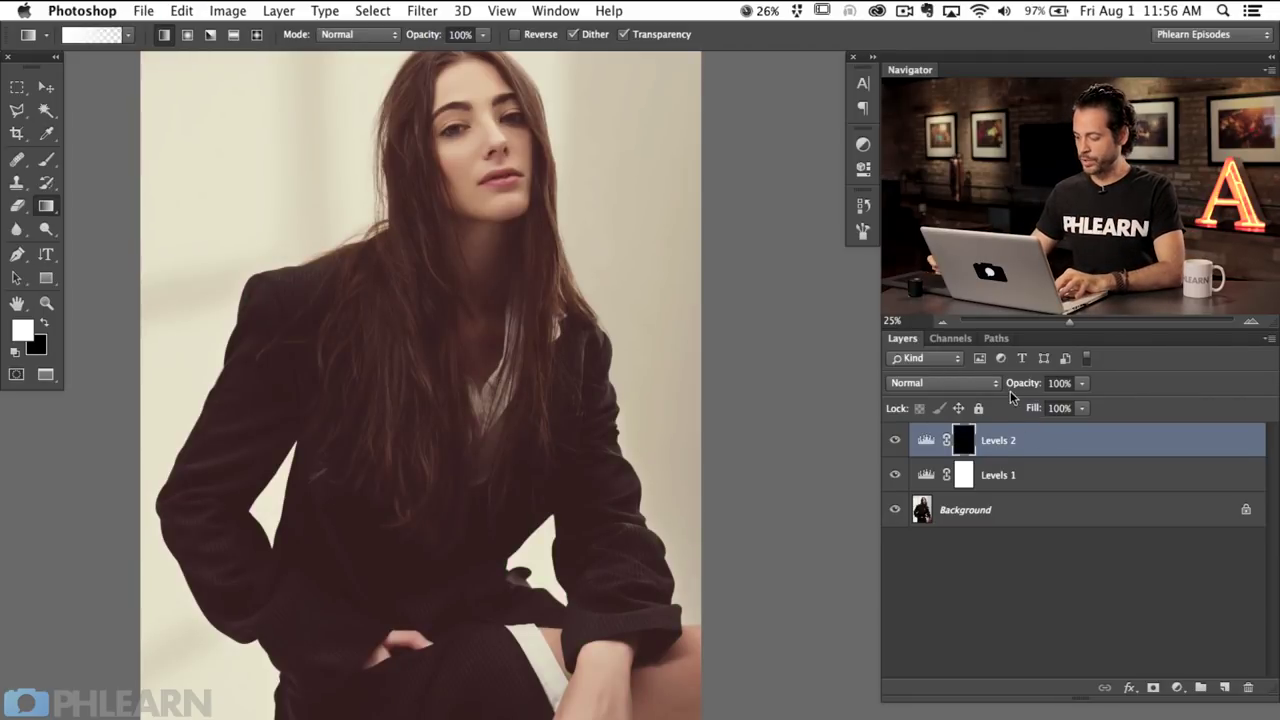
{"action": "key", "text": "alt+BackSpace"}
Step: Set the Levels 2 blend mode to Soft Light after trying Overlay
{"action": "scroll", "coordinate": [456, 488], "scroll_direction": "left", "scroll_amount": 2}
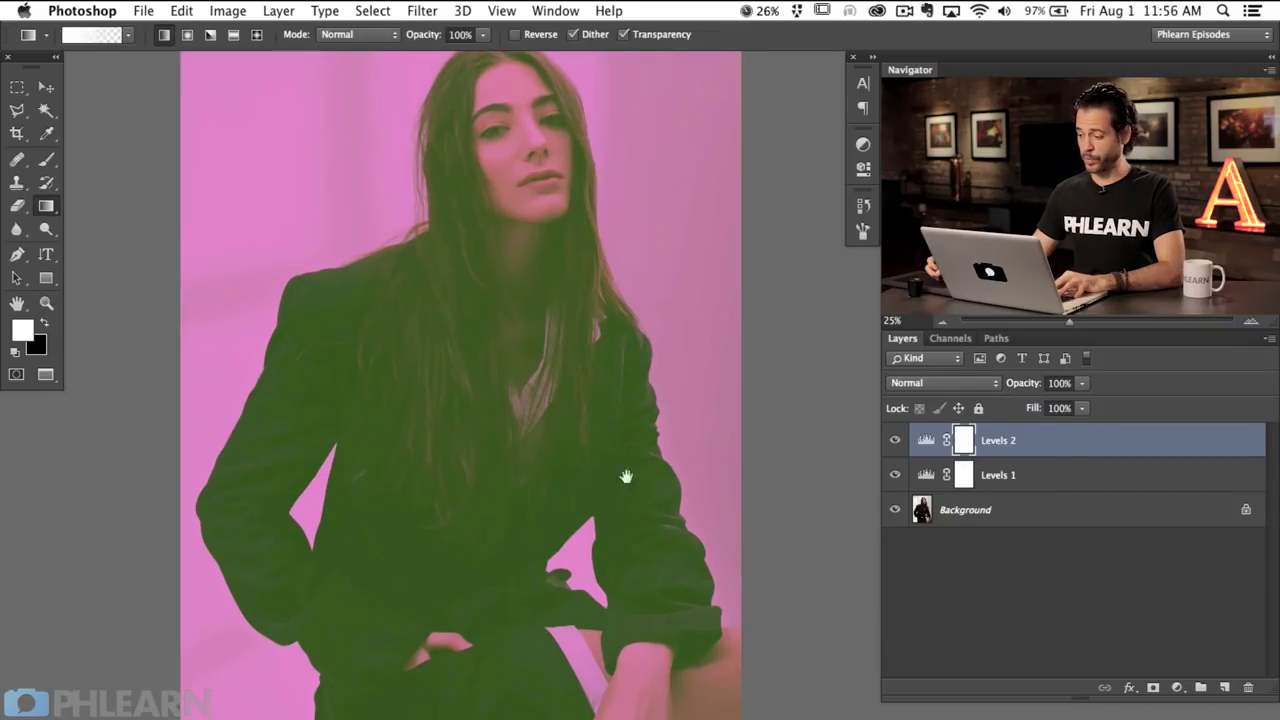
{"action": "scroll", "coordinate": [755, 520], "scroll_direction": "left", "scroll_amount": 2}
{"action": "left_click", "coordinate": [951, 385]}
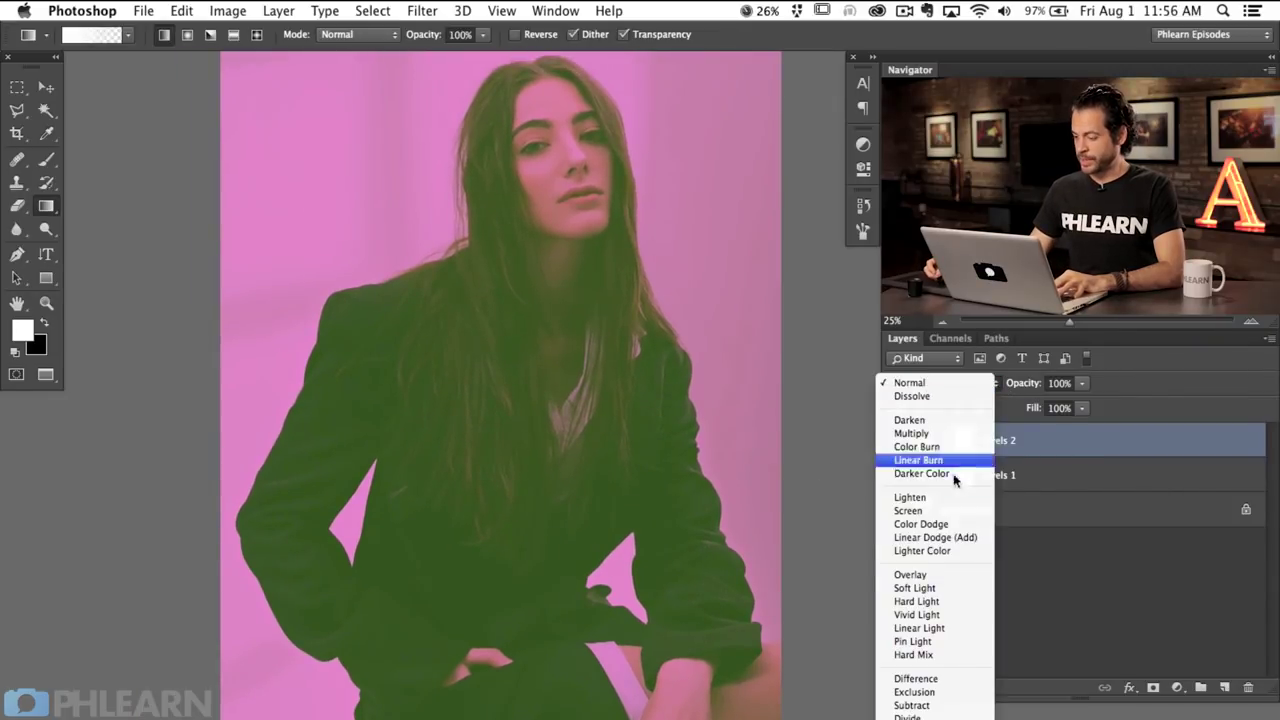
{"action": "left_click", "coordinate": [962, 576]}
{"action": "left_click", "coordinate": [940, 384]}
{"action": "left_click", "coordinate": [955, 392]}
Step: Lower Levels 2 opacity to 21%, toggling its visibility to compare
{"action": "left_click", "coordinate": [894, 442]}
{"action": "left_click", "coordinate": [894, 442]}
{"action": "left_click", "coordinate": [894, 442]}
{"action": "left_click", "coordinate": [894, 442]}
{"action": "left_click", "coordinate": [894, 442]}
{"action": "left_click", "coordinate": [894, 442]}
{"action": "mouse_move", "coordinate": [1022, 384]}
{"action": "left_mouse_down"}
{"action": "mouse_move", "coordinate": [960, 398]}
{"action": "mouse_move", "coordinate": [1013, 388]}
{"action": "left_mouse_up"}
{"action": "left_click", "coordinate": [894, 440]}
{"action": "left_click", "coordinate": [894, 440]}
{"action": "left_click", "coordinate": [894, 440]}
{"action": "left_click", "coordinate": [894, 440]}
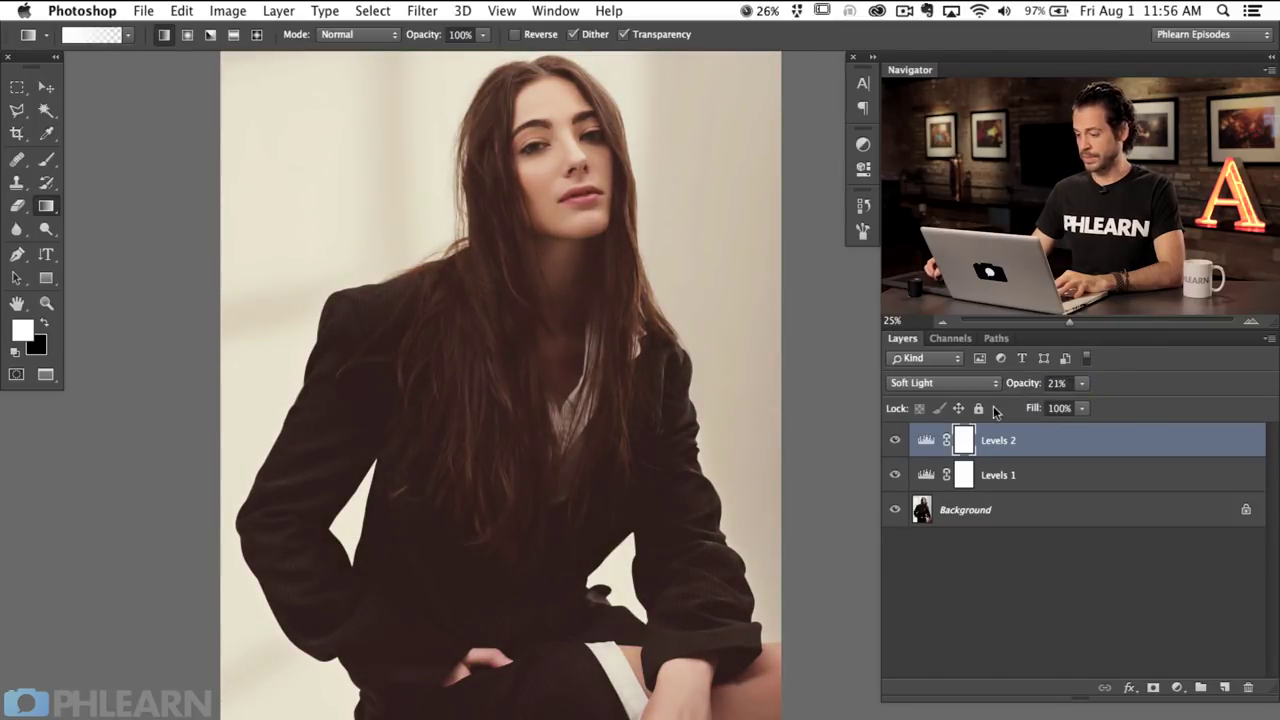
{"action": "left_click", "coordinate": [896, 440]}
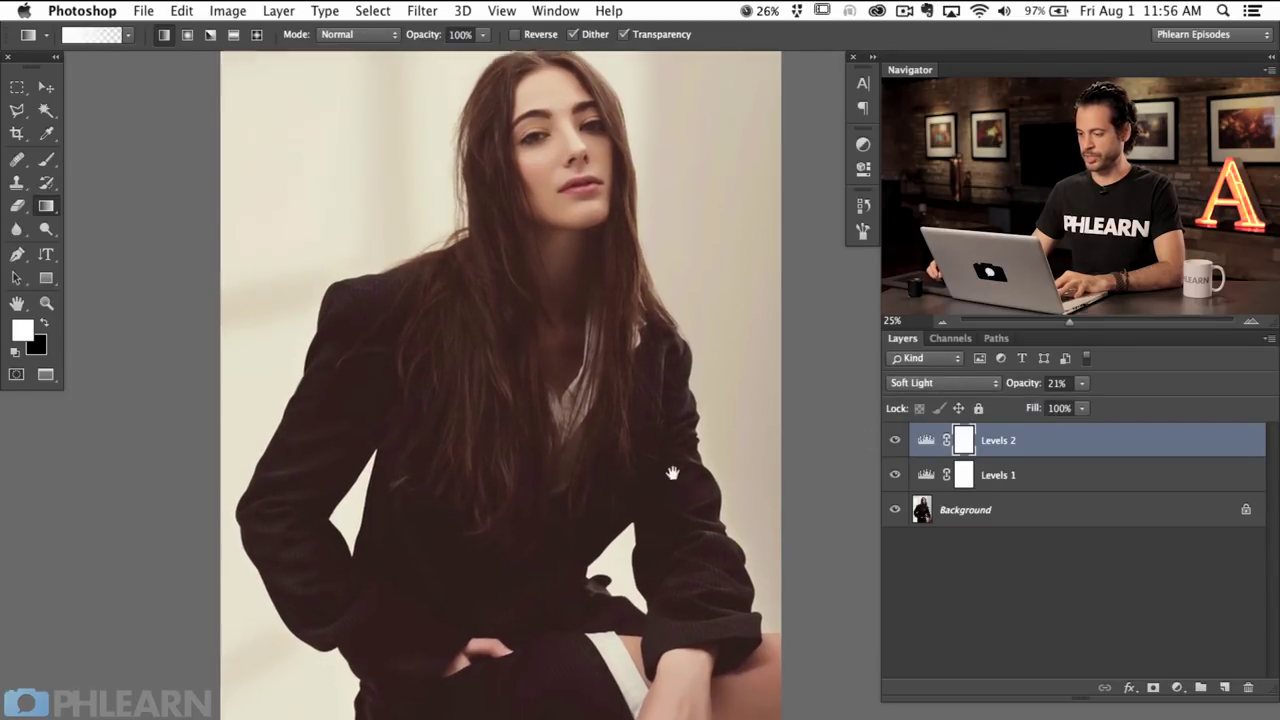
Step: Select Levels 1 together with Levels 2 in the Layers panel
{"action": "scroll", "coordinate": [671, 465], "scroll_direction": "down", "scroll_amount": 2}
{"action": "scroll", "coordinate": [671, 465], "scroll_direction": "right", "scroll_amount": 2}
{"action": "left_click", "coordinate": [1072, 477], "text": "shift"}
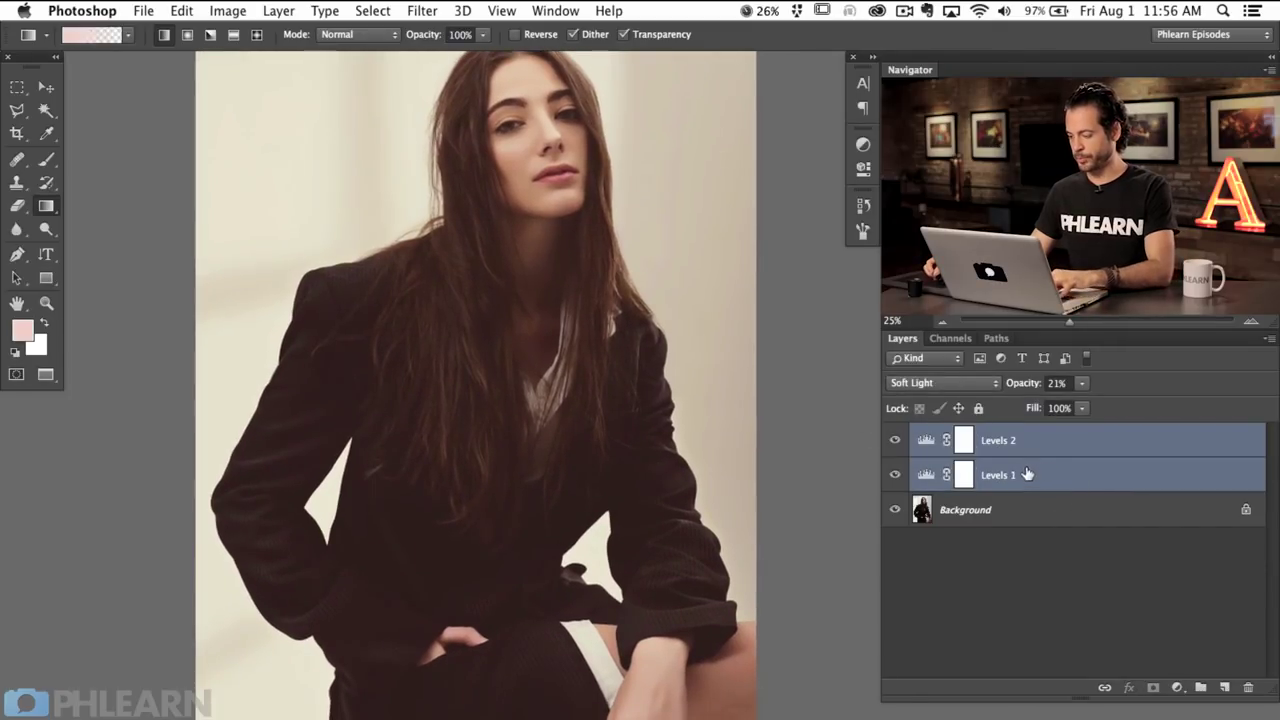
Step: Group the two Levels layers and name the group 'Color'
{"action": "key", "text": "super+g"}
{"action": "double_click", "coordinate": [957, 433]}
{"action": "key", "text": "Escape"}
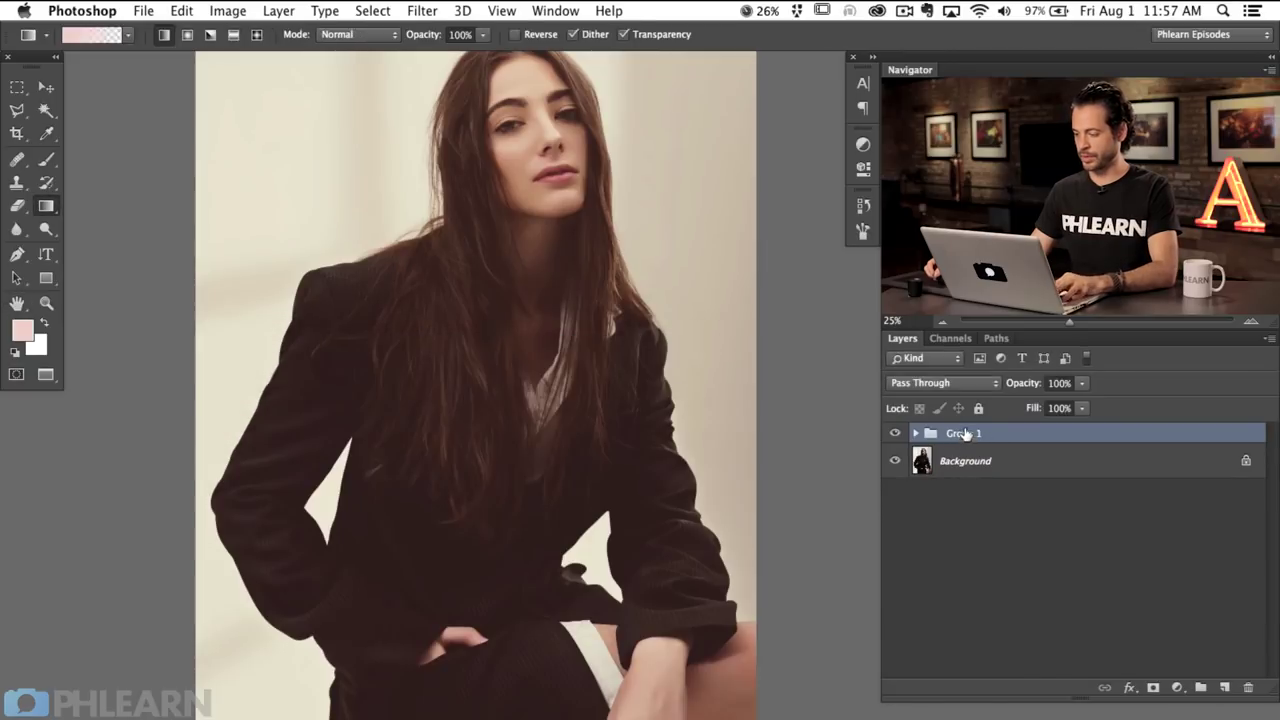
{"action": "double_click", "coordinate": [963, 433]}
{"action": "key", "text": "Return"}
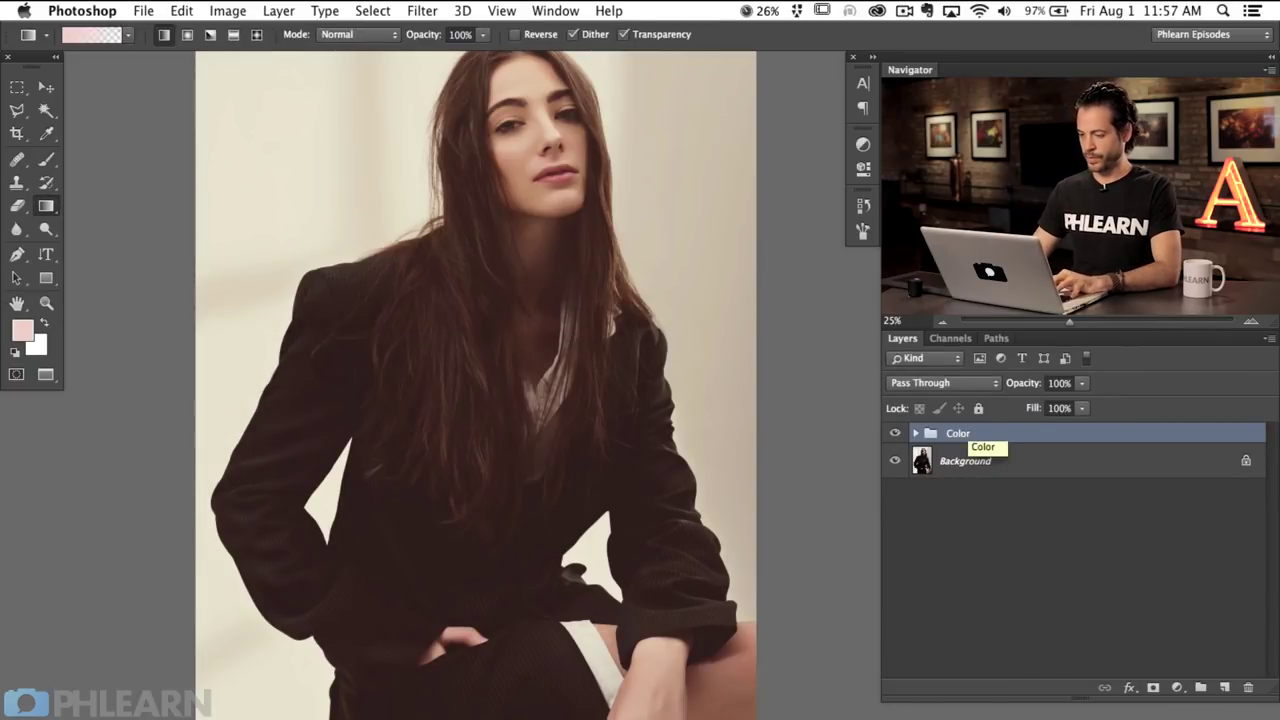
Step: Toggle the Color group to compare the image with and without the grade
{"action": "left_click", "coordinate": [894, 434]}
{"action": "left_click", "coordinate": [894, 434]}
{"action": "left_click", "coordinate": [894, 434]}
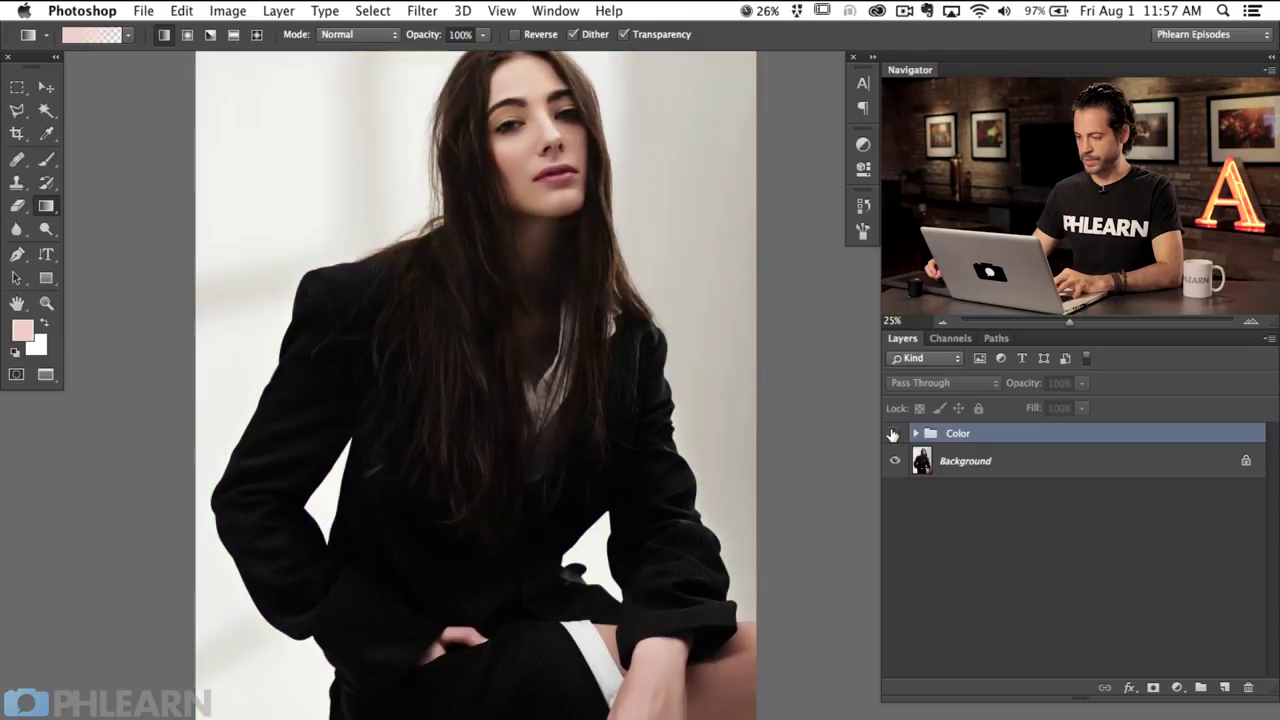
{"action": "left_click", "coordinate": [894, 434]}
{"action": "left_click", "coordinate": [894, 434]}
{"action": "left_click", "coordinate": [894, 434]}
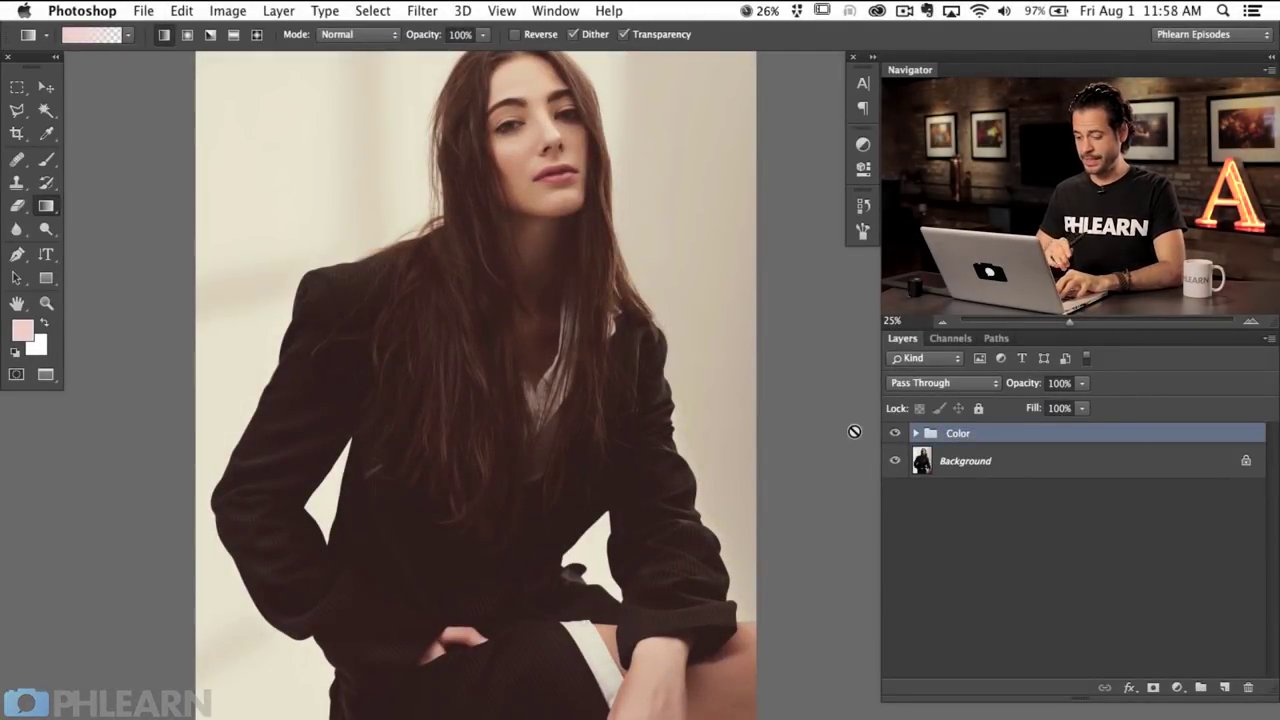
Step: Stamp visible layers into a new Layer 1, shift it so the face sits higher, and open Liquify
{"action": "key", "text": "alt+shift+super+n"}
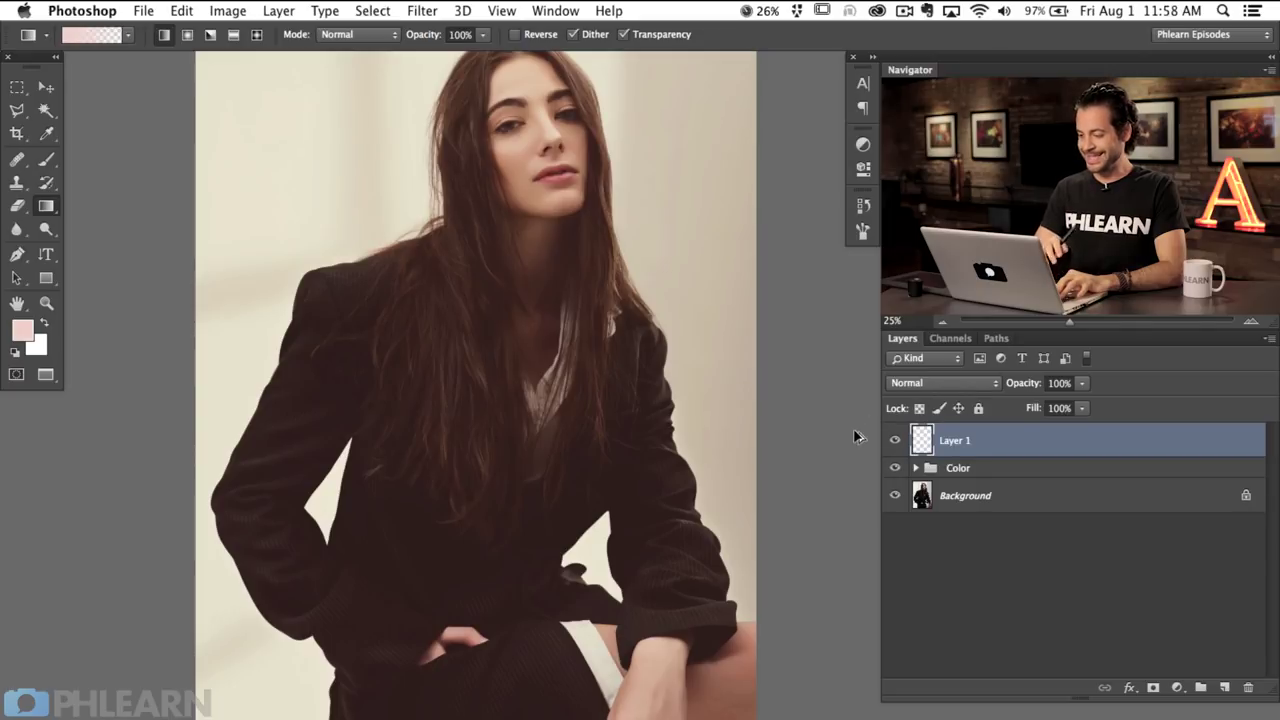
{"action": "key", "text": "alt+shift+super+e"}
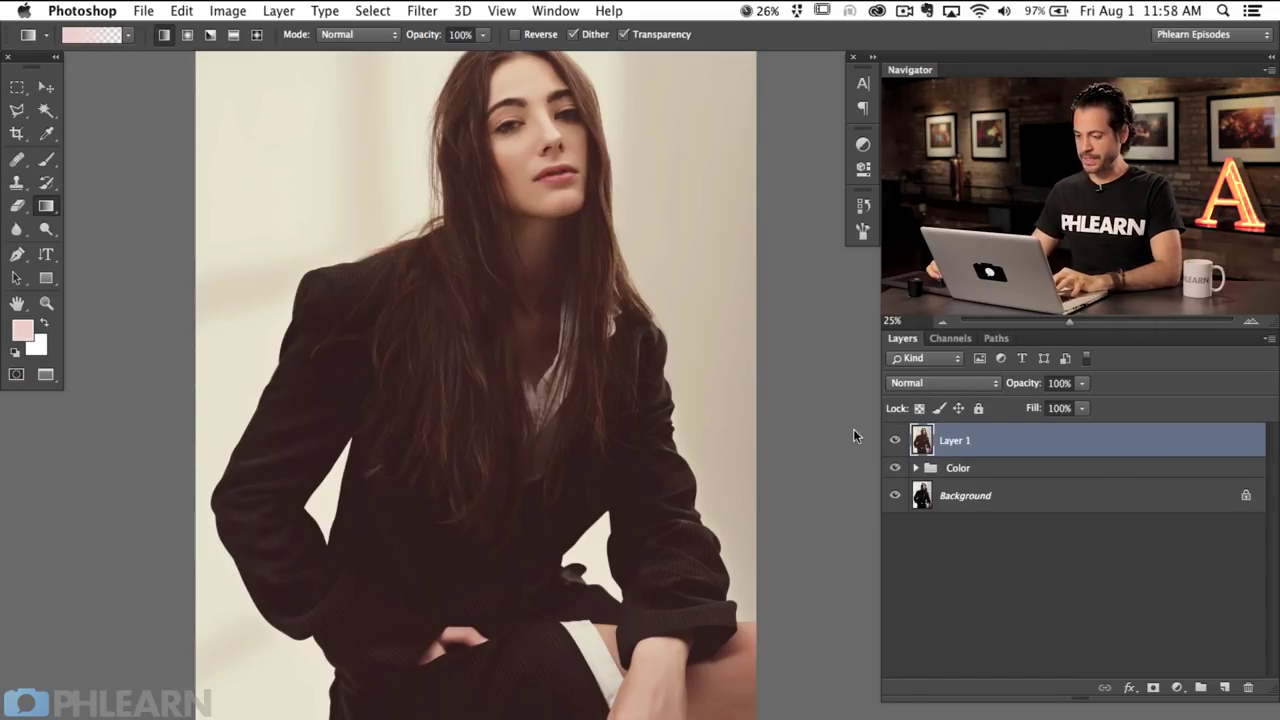
{"action": "key", "text": "v"}
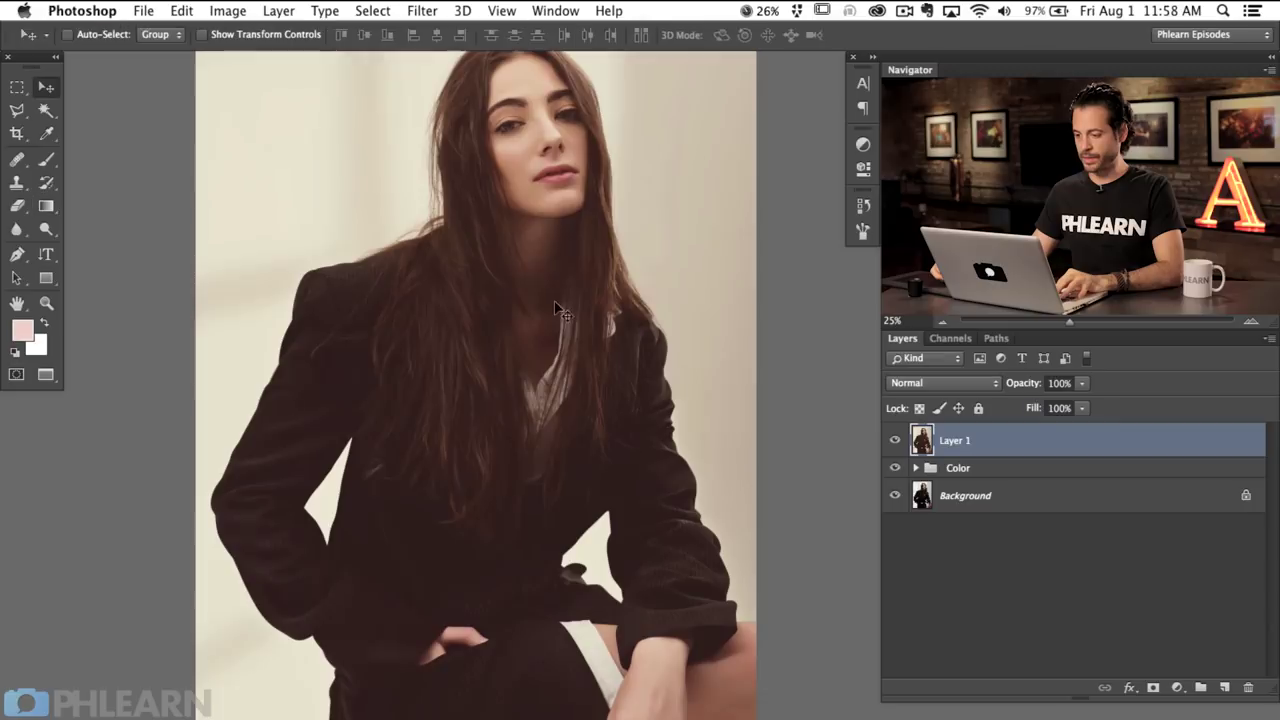
{"action": "left_click_drag", "start_coordinate": [546, 213], "coordinate": [667, 272]}
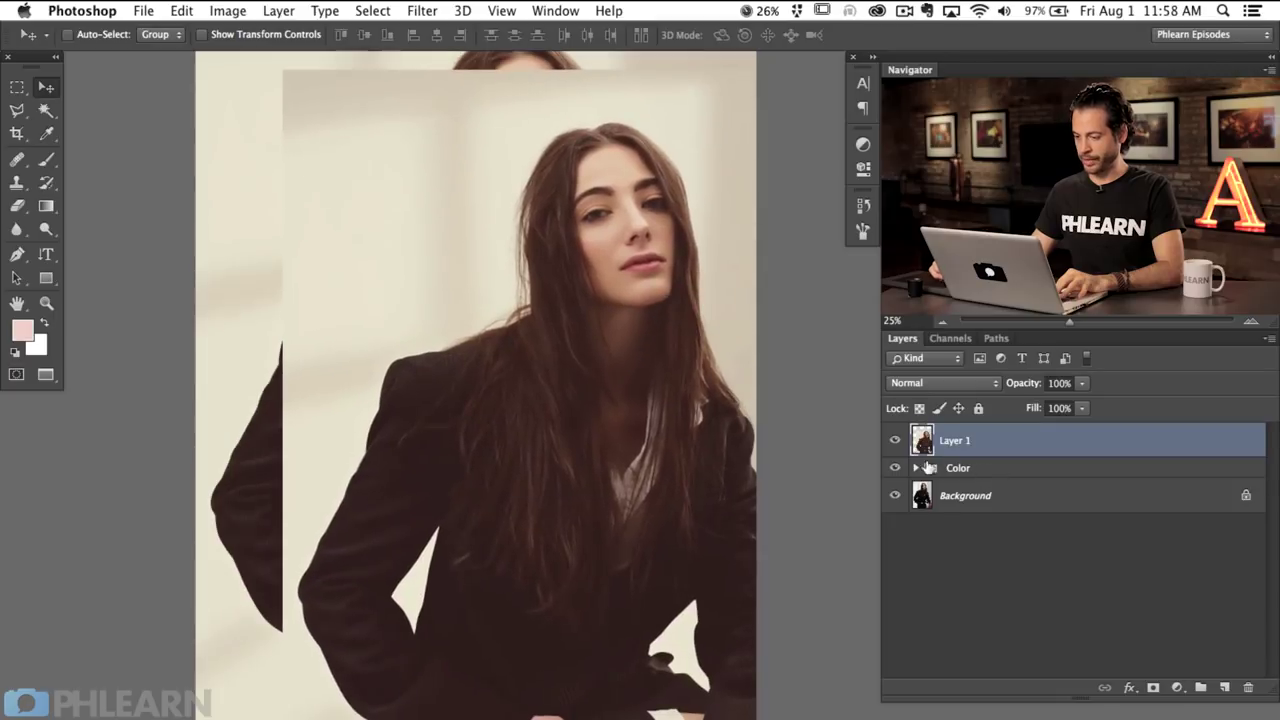
{"action": "left_click_drag", "start_coordinate": [494, 418], "coordinate": [523, 319]}
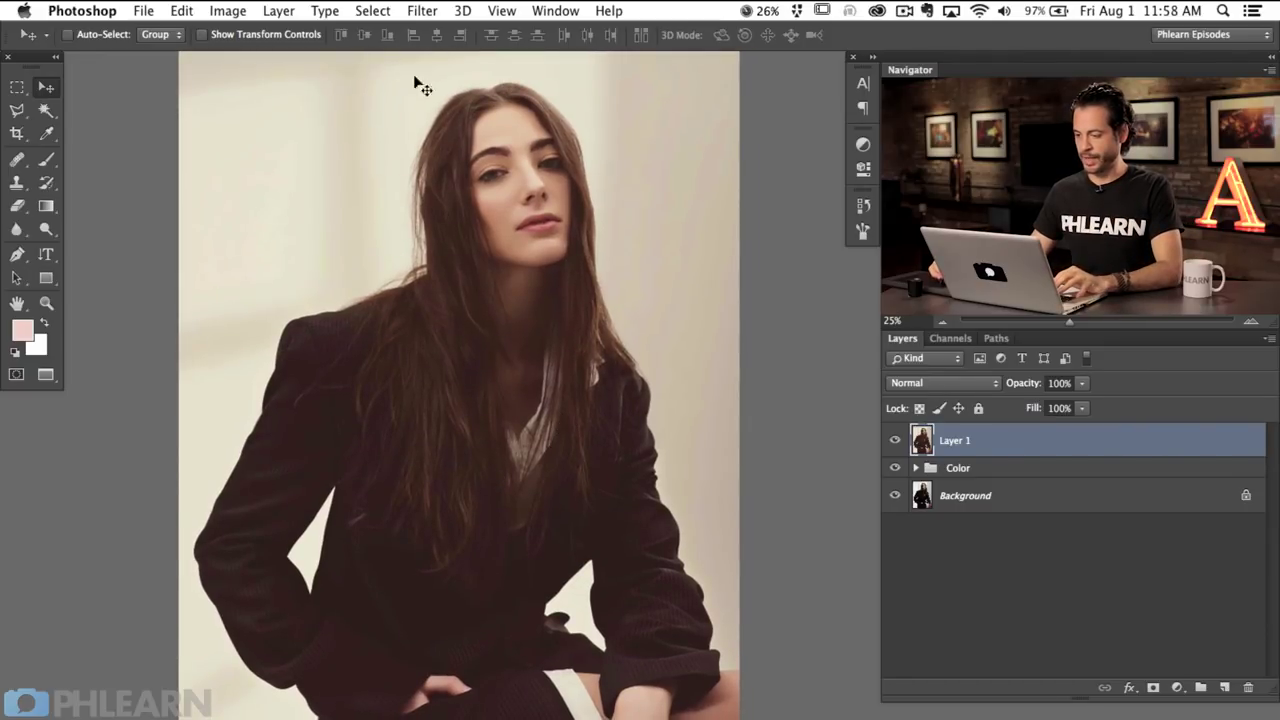
{"action": "left_click", "coordinate": [422, 10]}
{"action": "left_click", "coordinate": [450, 158]}
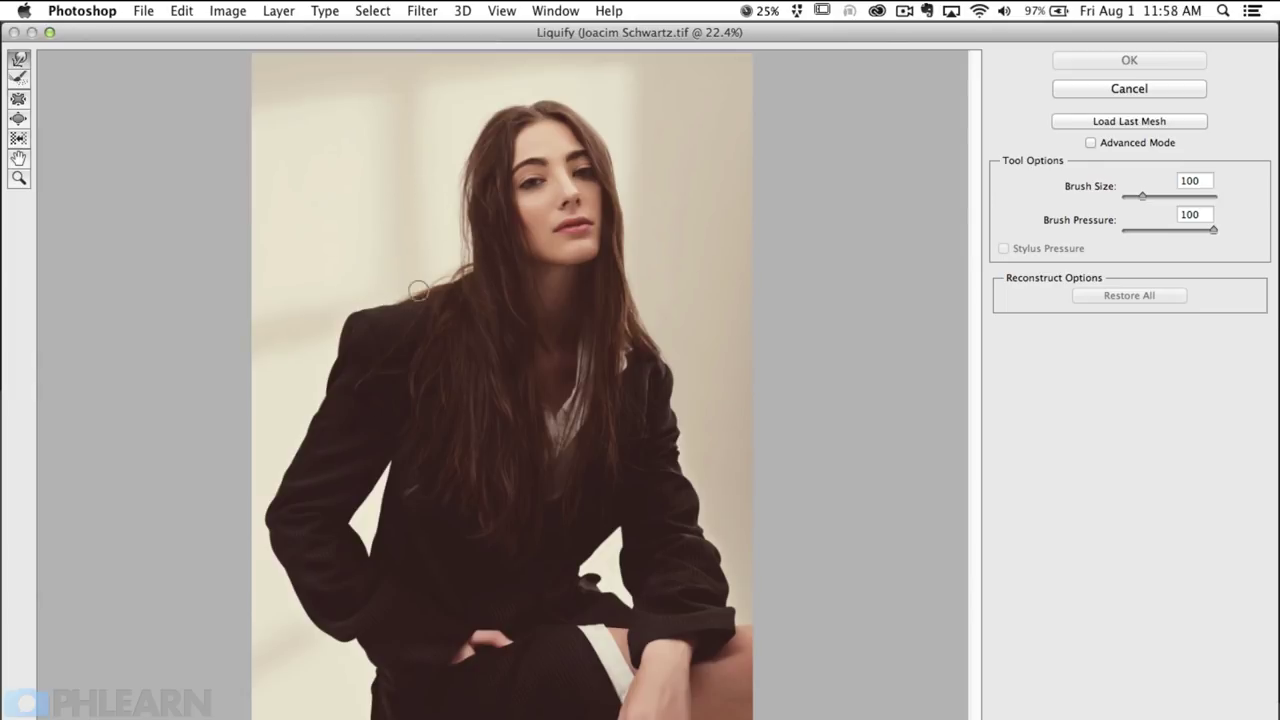
Step: Enlarge the Liquify brush to 243 and turn on Advanced Mode
{"action": "left_click_drag", "start_coordinate": [442, 311], "coordinate": [580, 311]}
{"action": "left_click", "coordinate": [1092, 143]}
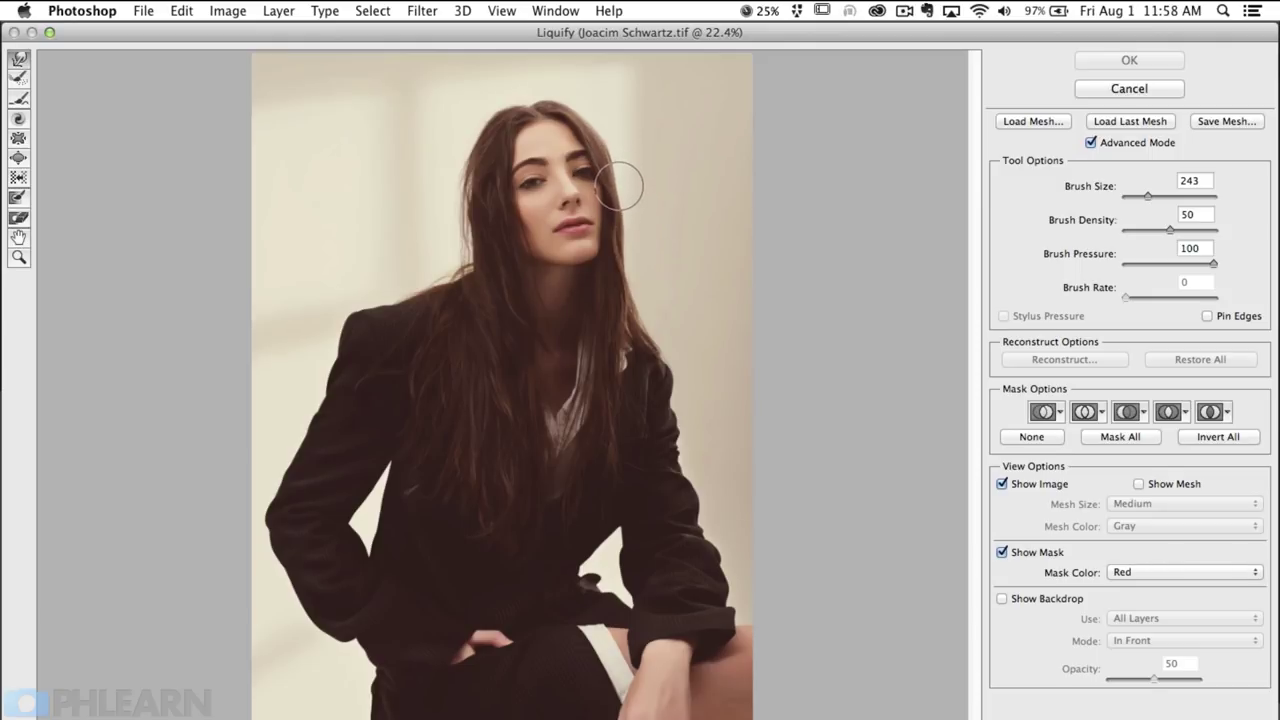
Step: Try test warps on the hair and face, undoing each one
{"action": "left_click_drag", "start_coordinate": [634, 185], "coordinate": [626, 178]}
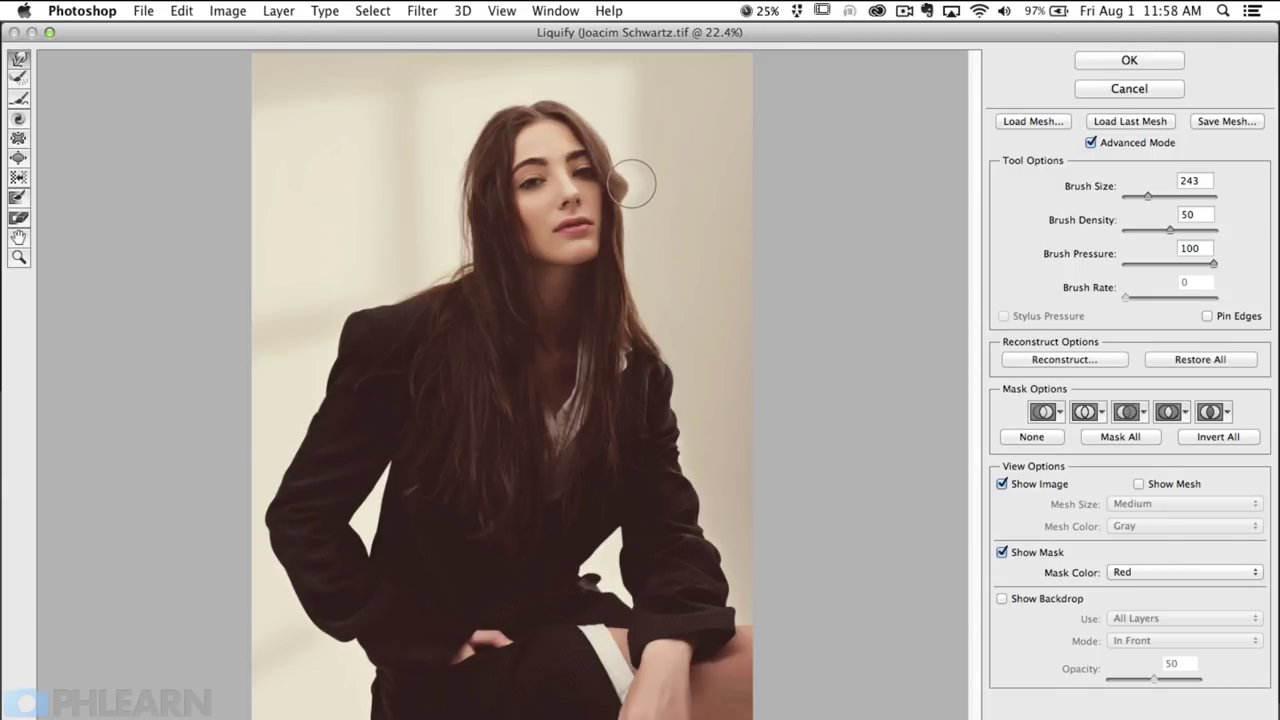
{"action": "key", "text": "super+z"}
{"action": "left_click_drag", "start_coordinate": [598, 185], "coordinate": [662, 180]}
{"action": "key", "text": "super+alt+z"}
Step: Experiment with brush pressure 22 and density 0 and 100 on chin warps, undoing them
{"action": "left_click", "coordinate": [1144, 264]}
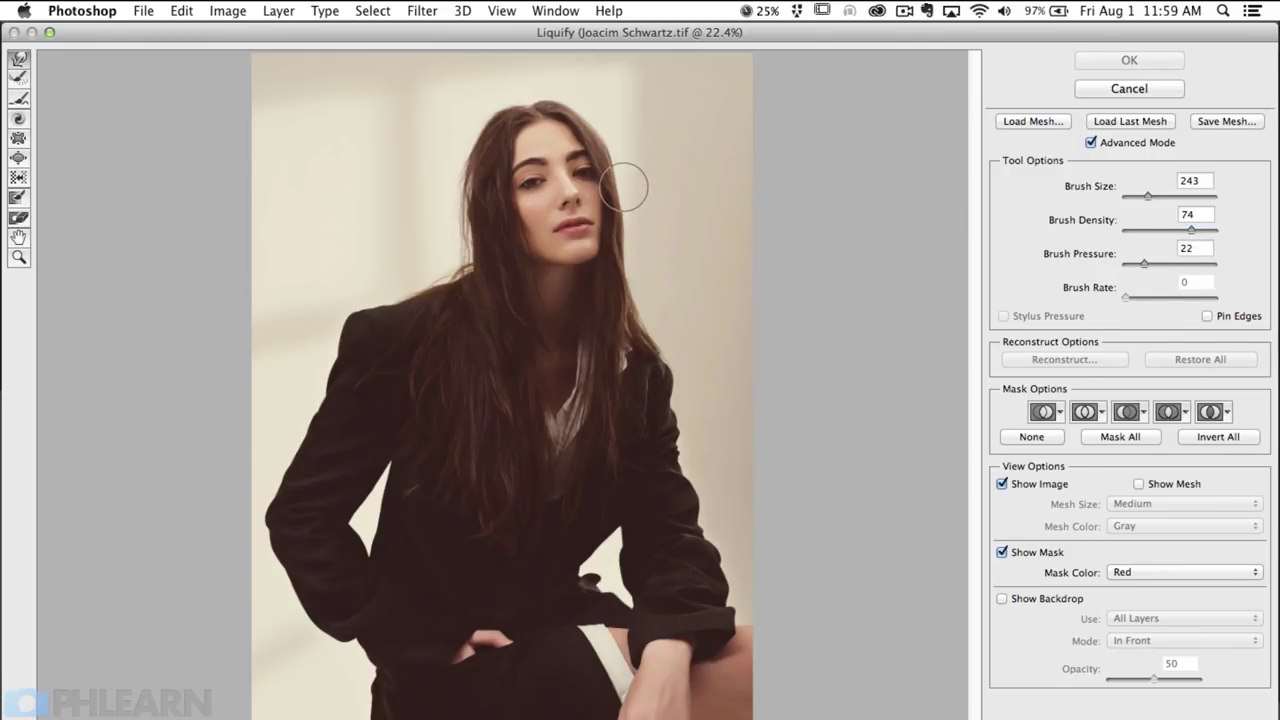
{"action": "key", "text": "alt"}
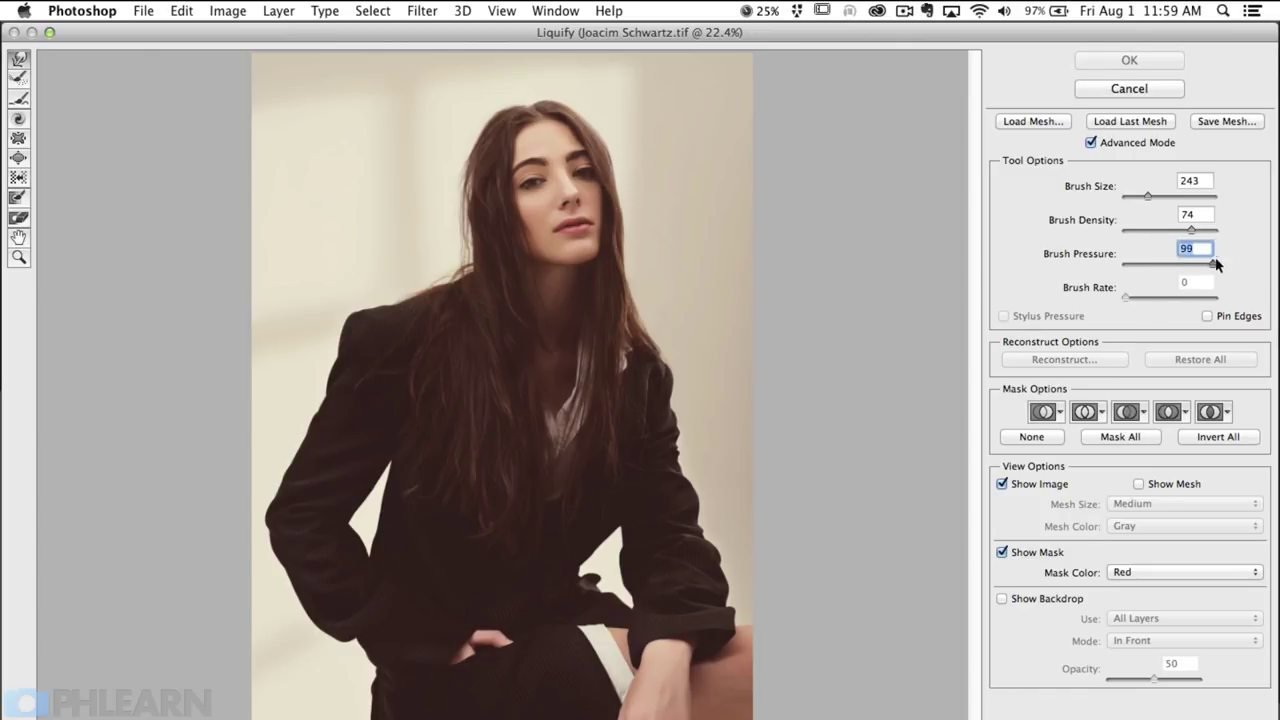
{"action": "left_click_drag", "start_coordinate": [1185, 232], "coordinate": [1120, 232]}
{"action": "left_click_drag", "start_coordinate": [608, 246], "coordinate": [500, 254]}
{"action": "key", "text": "super+alt+z"}
{"action": "left_click_drag", "start_coordinate": [1125, 231], "coordinate": [1232, 240]}
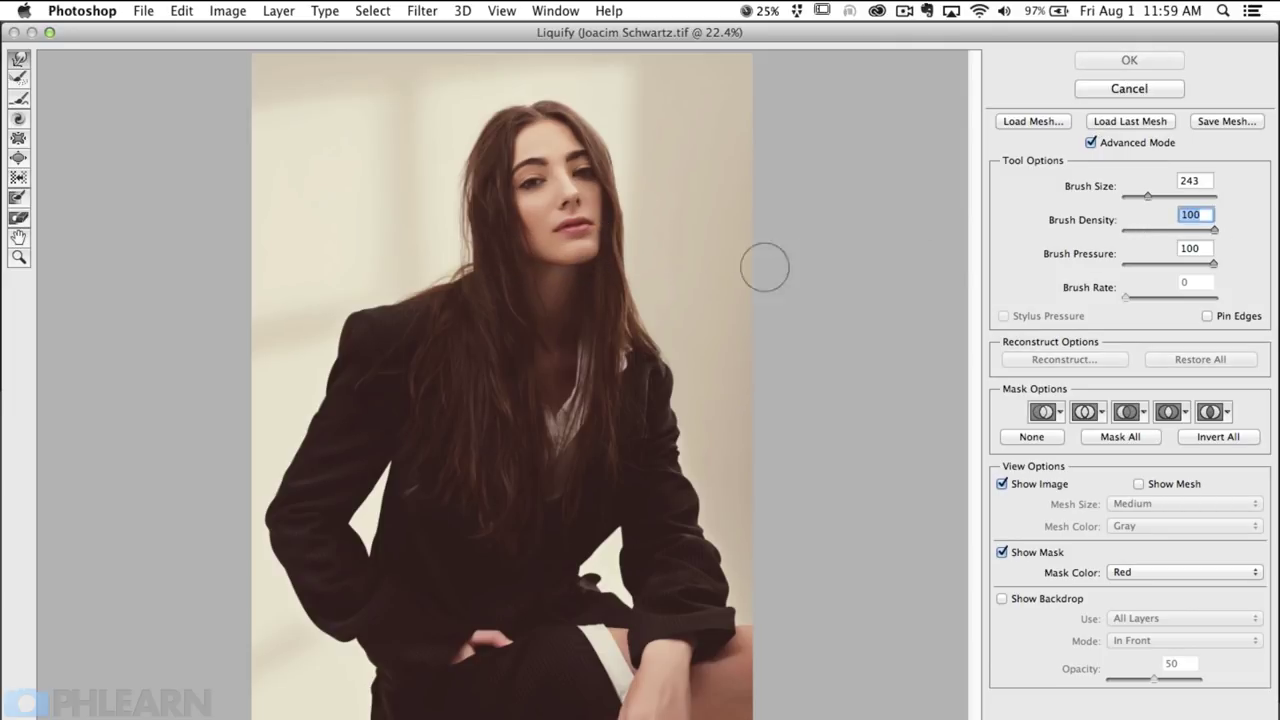
{"action": "left_click_drag", "start_coordinate": [640, 251], "coordinate": [592, 254]}
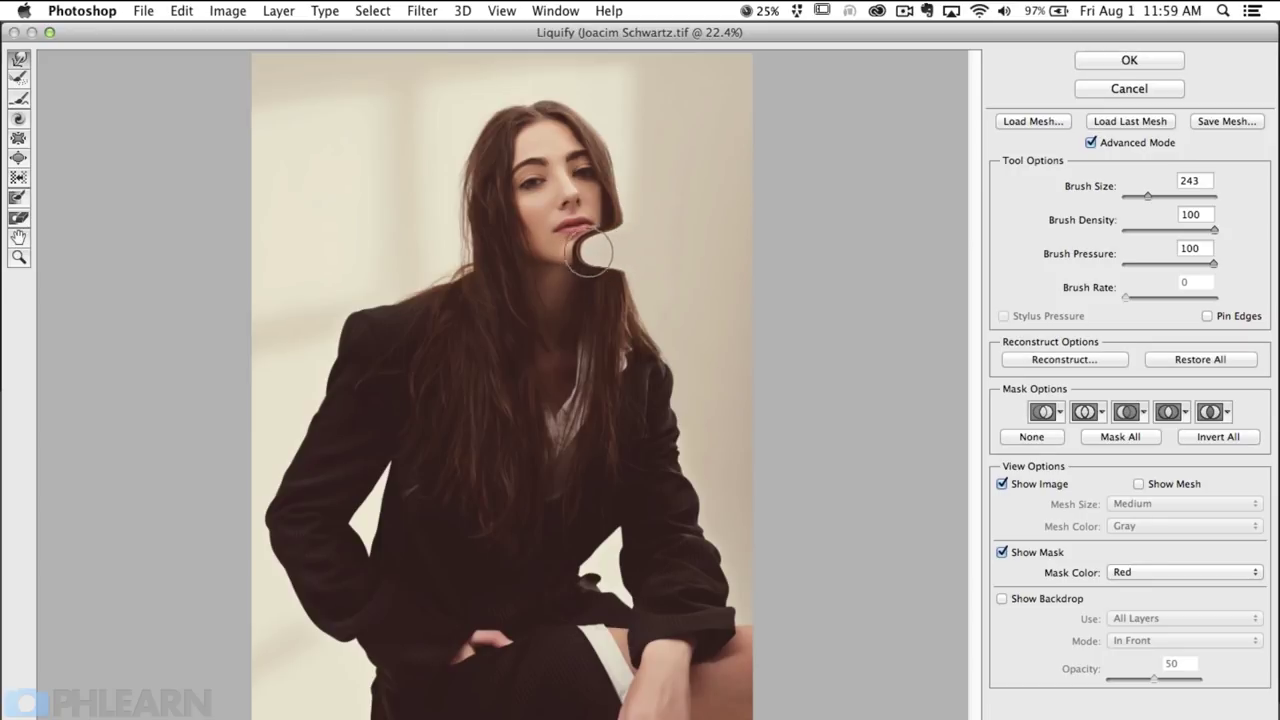
{"action": "key", "text": "super+alt+z"}
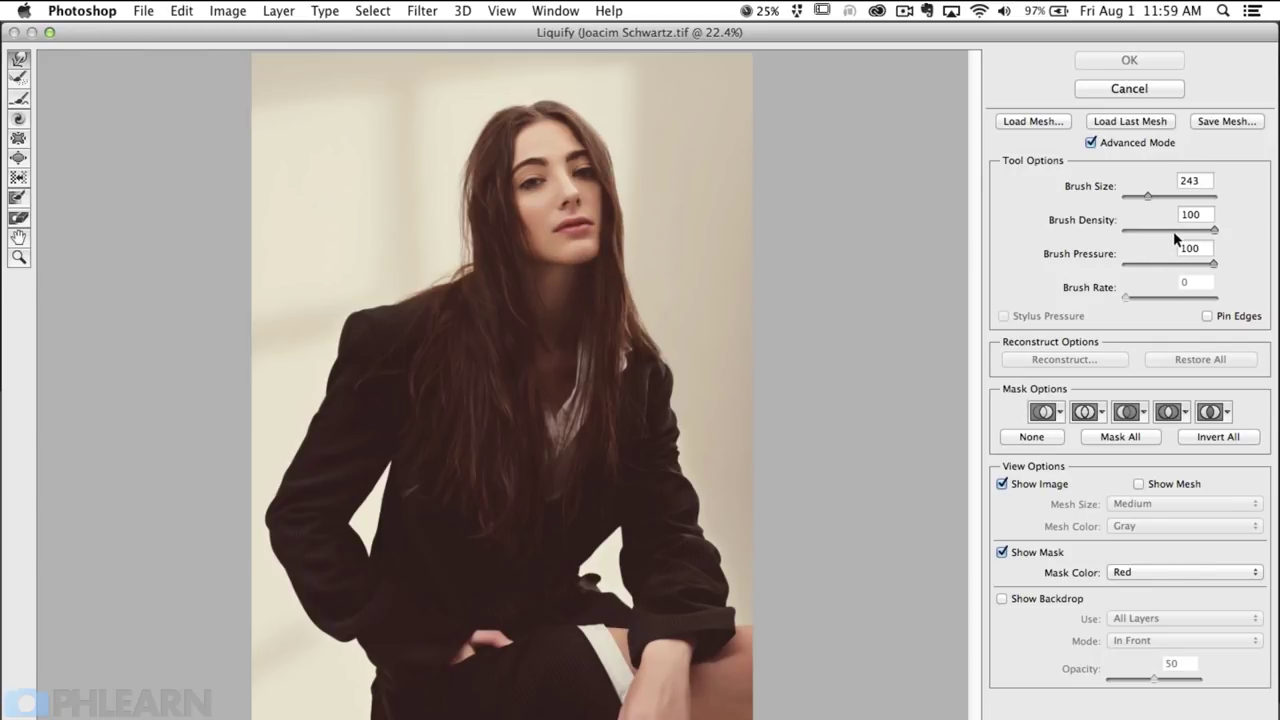
Step: Set pressure to 28, try brush sizes 462 and 399, then use the Reconstruct Tool at 234
{"action": "left_click", "coordinate": [1149, 263]}
{"action": "left_click_drag", "start_coordinate": [1148, 196], "coordinate": [1153, 196]}
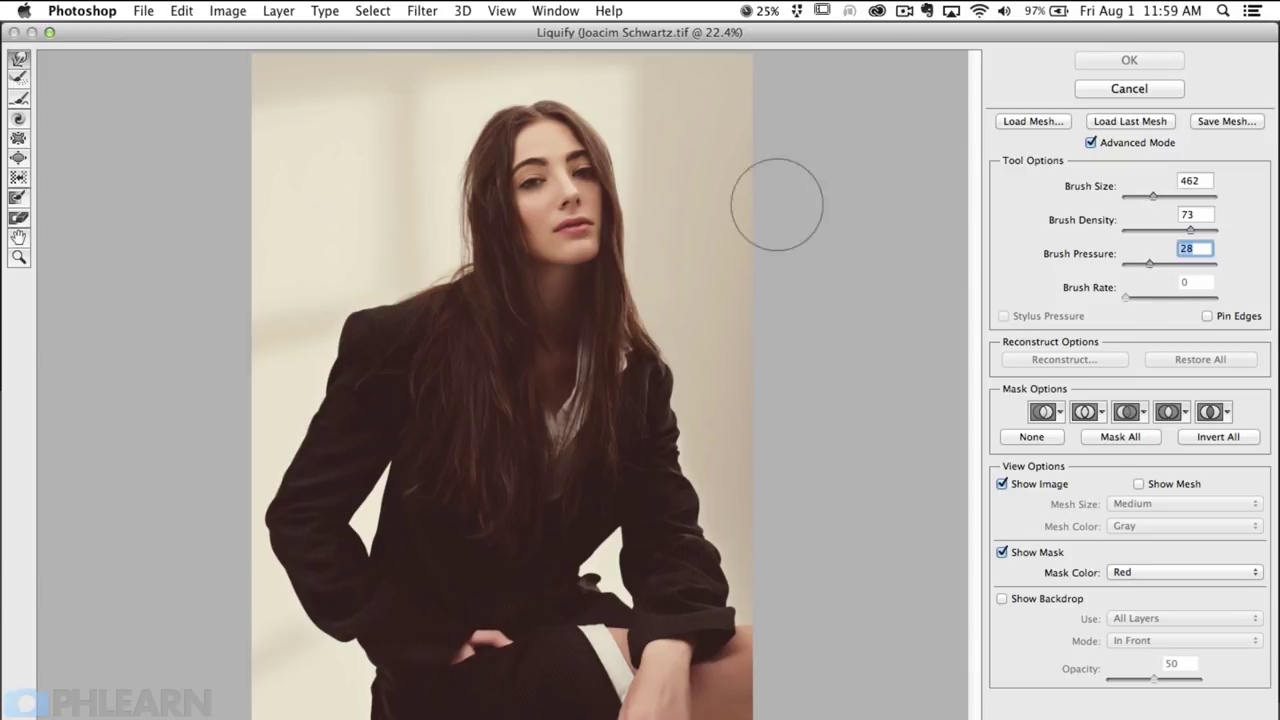
{"action": "mouse_move", "coordinate": [635, 186]}
{"action": "left_mouse_down"}
{"action": "mouse_move", "coordinate": [646, 191]}
{"action": "mouse_move", "coordinate": [623, 180]}
{"action": "mouse_move", "coordinate": [634, 183]}
{"action": "left_mouse_up"}
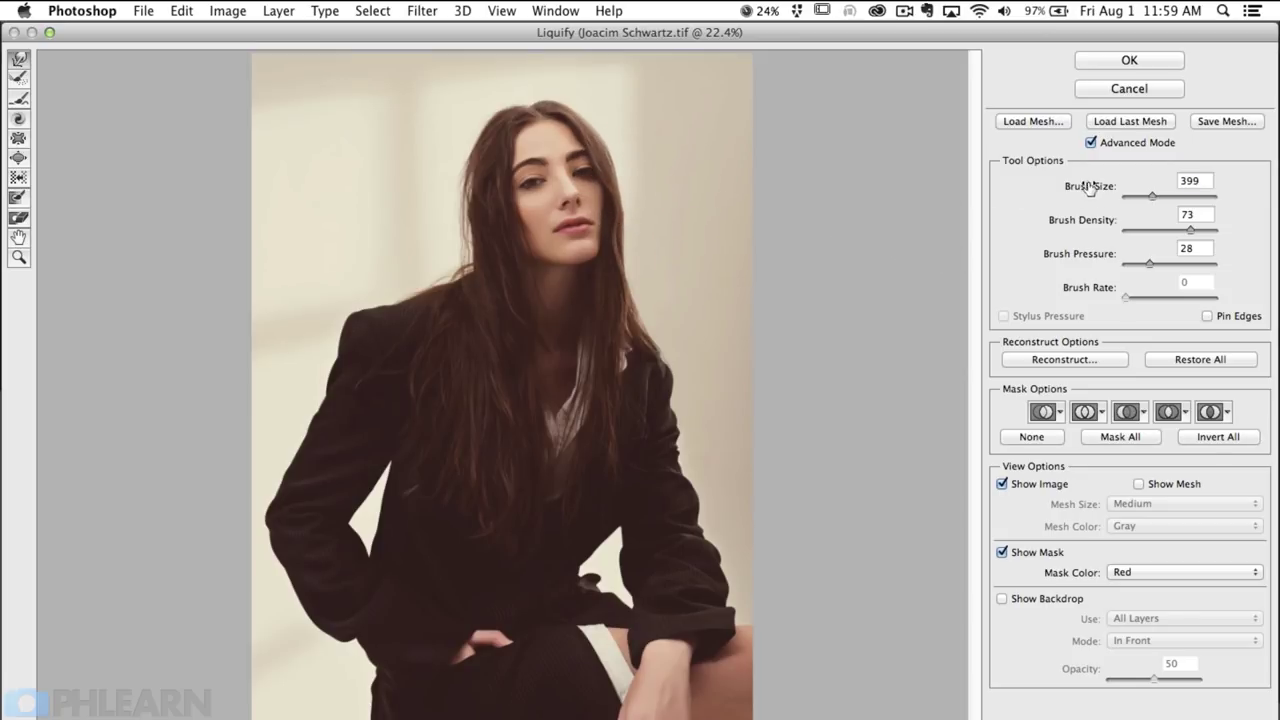
{"action": "left_click", "coordinate": [1091, 142]}
{"action": "left_click", "coordinate": [1091, 142]}
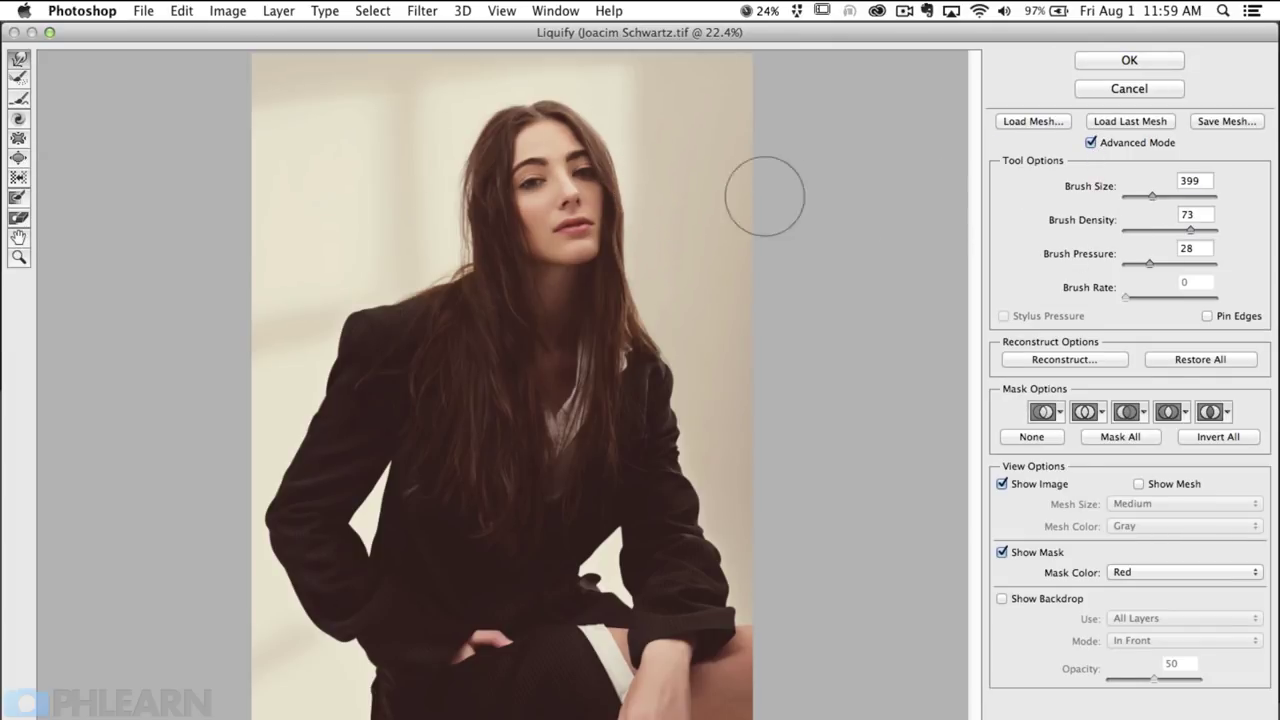
{"action": "left_click", "coordinate": [19, 78]}
{"action": "left_click_drag", "start_coordinate": [611, 202], "coordinate": [614, 202]}
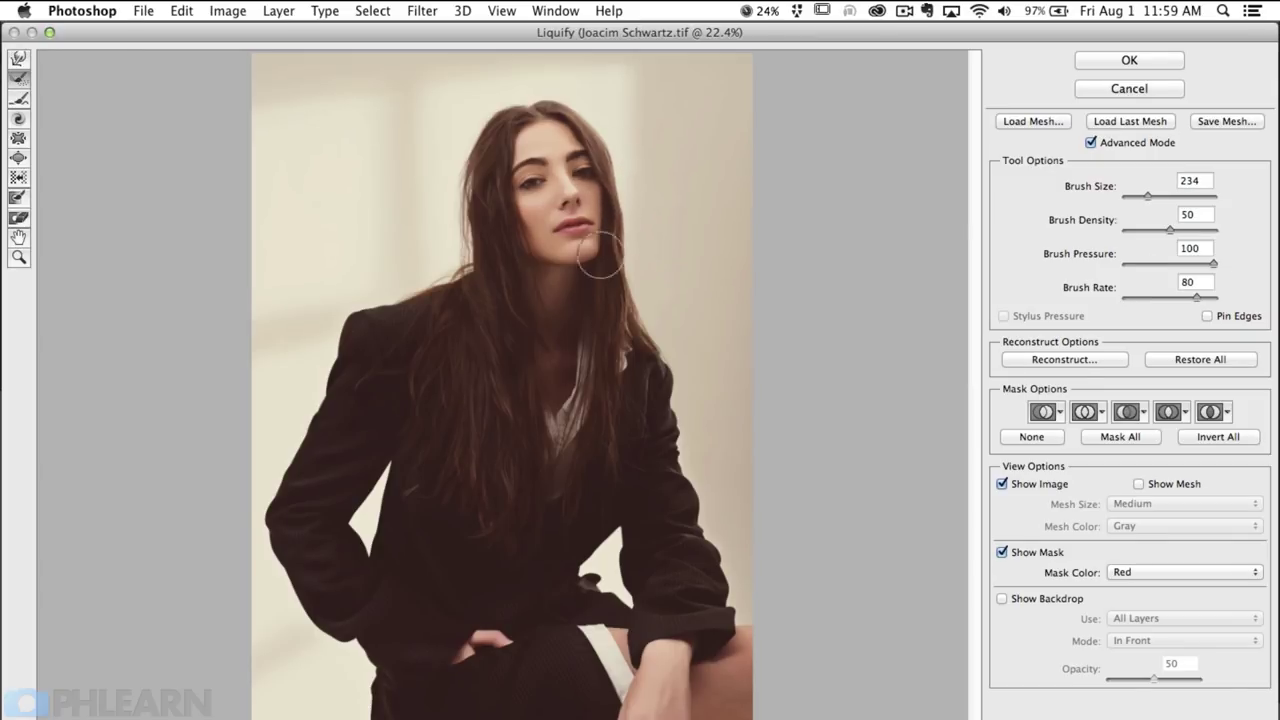
{"action": "left_click", "coordinate": [22, 104]}
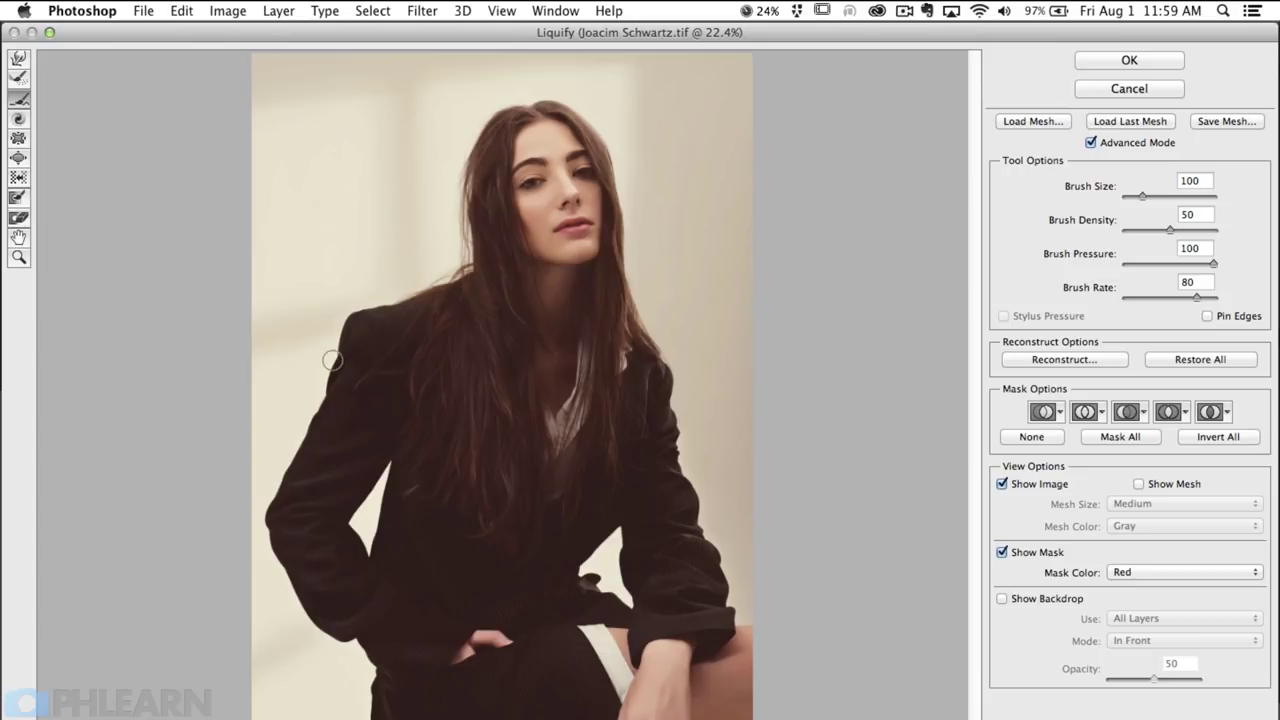
{"action": "left_click_drag", "start_coordinate": [328, 354], "coordinate": [360, 352]}
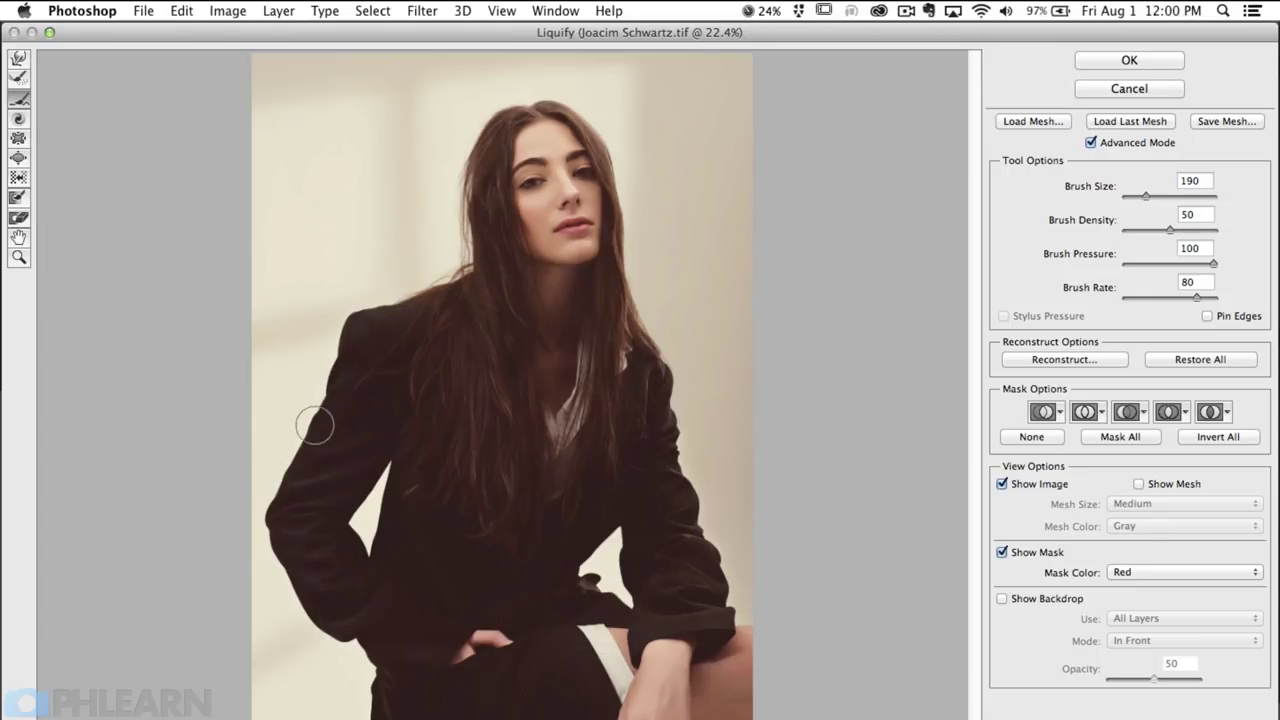
{"action": "left_click", "coordinate": [18, 122]}
{"action": "mouse_move", "coordinate": [364, 333]}
{"action": "left_mouse_down"}
{"action": "mouse_move", "coordinate": [357, 343]}
{"action": "mouse_move", "coordinate": [337, 314]}
{"action": "mouse_move", "coordinate": [406, 320]}
{"action": "mouse_move", "coordinate": [334, 294]}
{"action": "mouse_move", "coordinate": [363, 318]}
{"action": "left_mouse_up"}
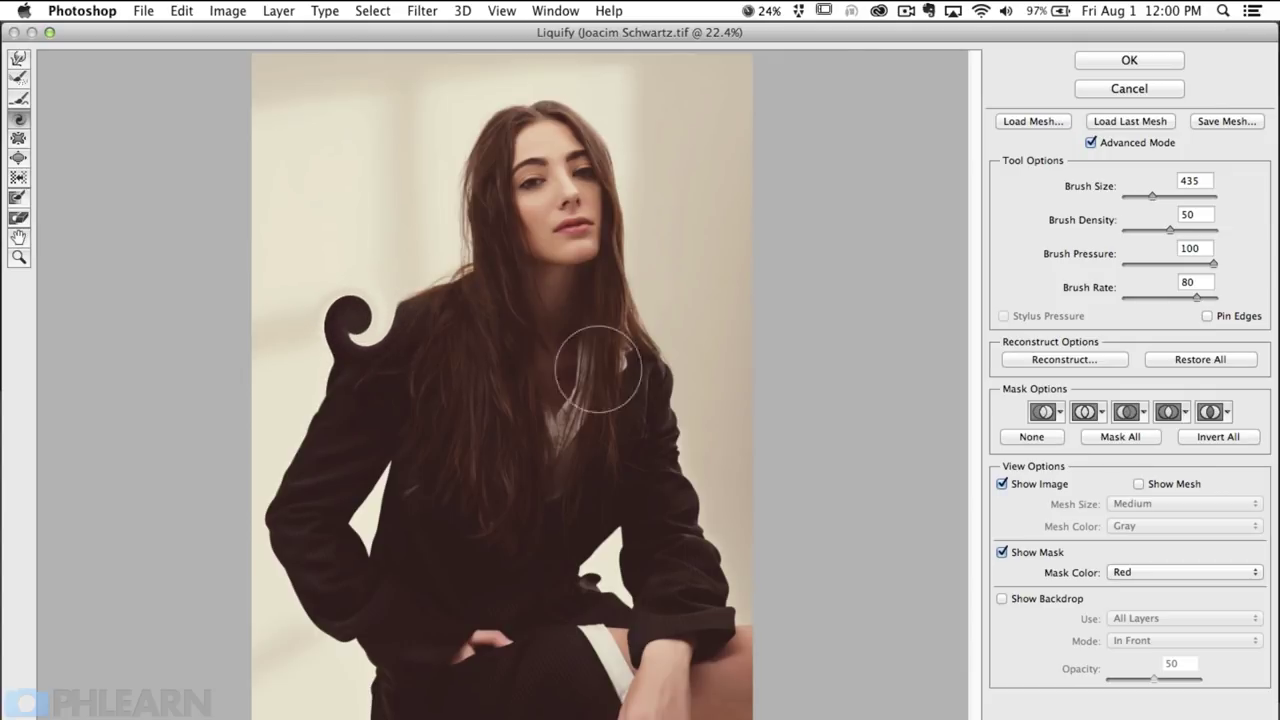
{"action": "key", "text": "super+z"}
{"action": "left_click_drag", "start_coordinate": [671, 429], "coordinate": [673, 438]}
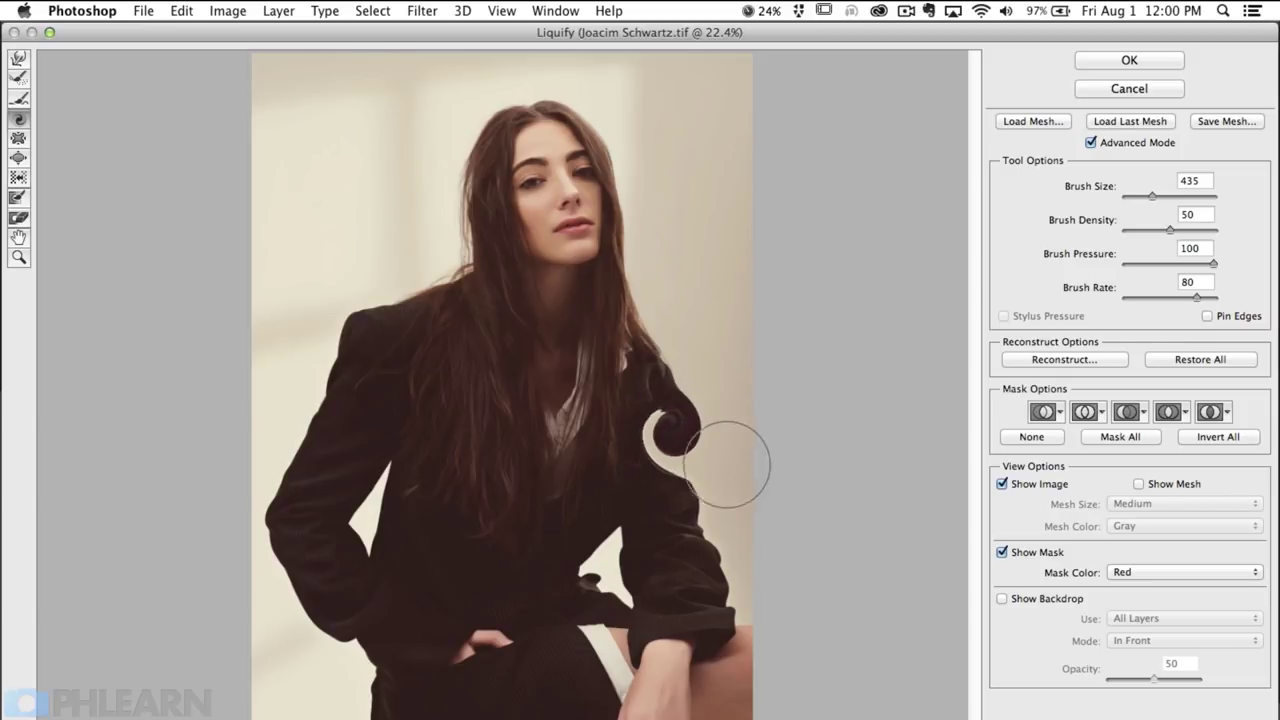
{"action": "key", "text": "super+alt+z"}
{"action": "left_click_drag", "start_coordinate": [546, 190], "coordinate": [558, 185]}
{"action": "key", "text": "super+alt+z"}
{"action": "mouse_move", "coordinate": [589, 572]}
{"action": "left_mouse_down"}
{"action": "mouse_move", "coordinate": [600, 600]}
{"action": "mouse_move", "coordinate": [650, 565]}
{"action": "left_mouse_up"}
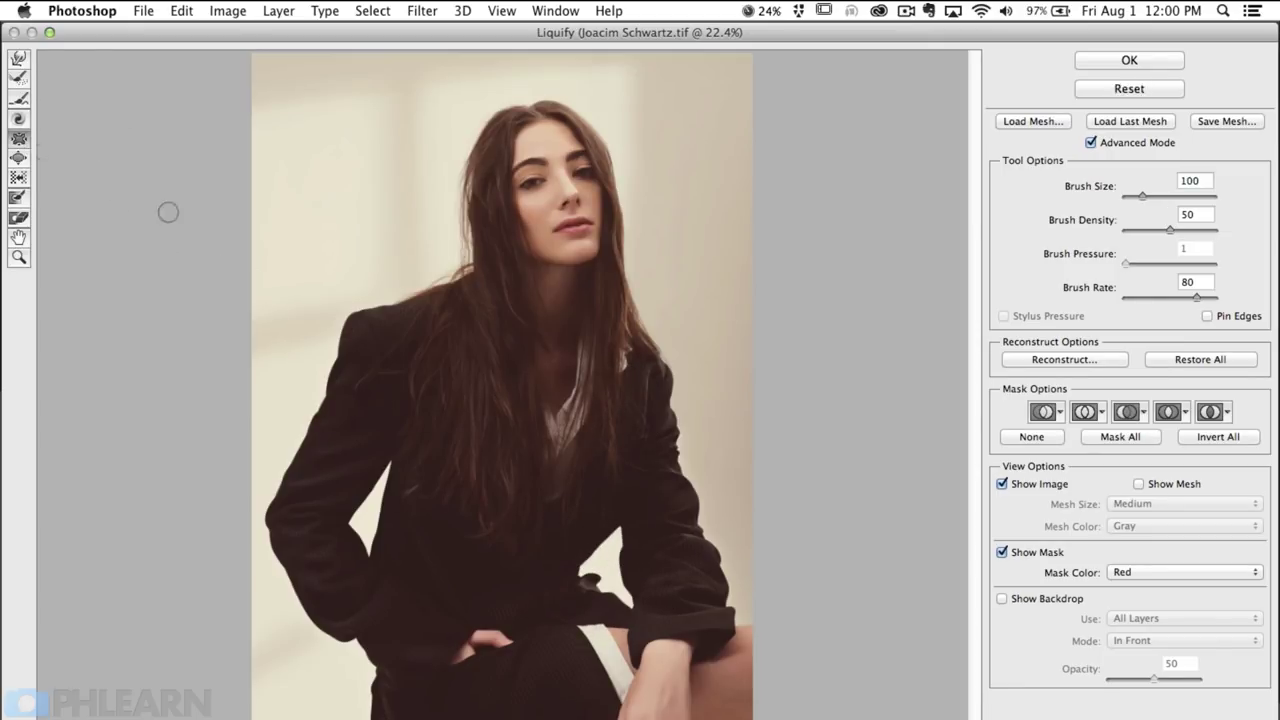
Step: Pucker the arm edges from shoulder to elbow inward with an 896-size Pucker brush
{"action": "mouse_move", "coordinate": [343, 302]}
{"action": "left_mouse_down"}
{"action": "mouse_move", "coordinate": [479, 305]}
{"action": "mouse_move", "coordinate": [357, 332]}
{"action": "left_mouse_up"}
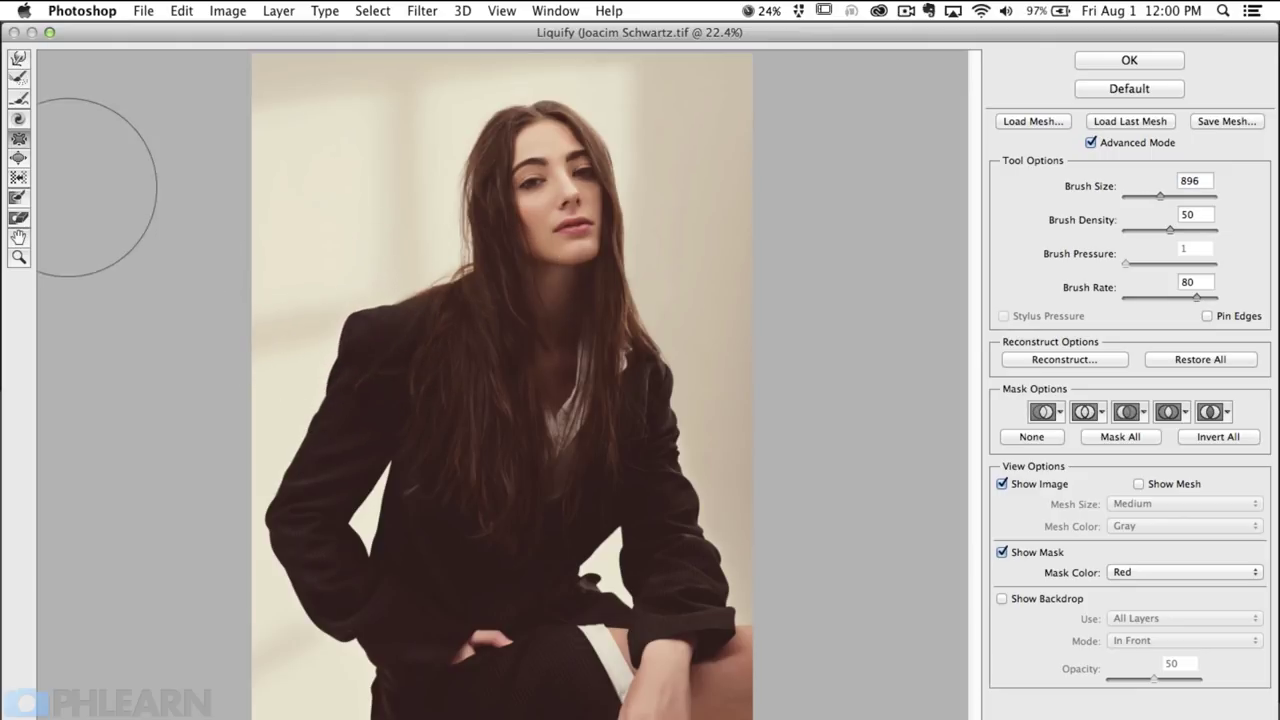
{"action": "left_click", "coordinate": [19, 140]}
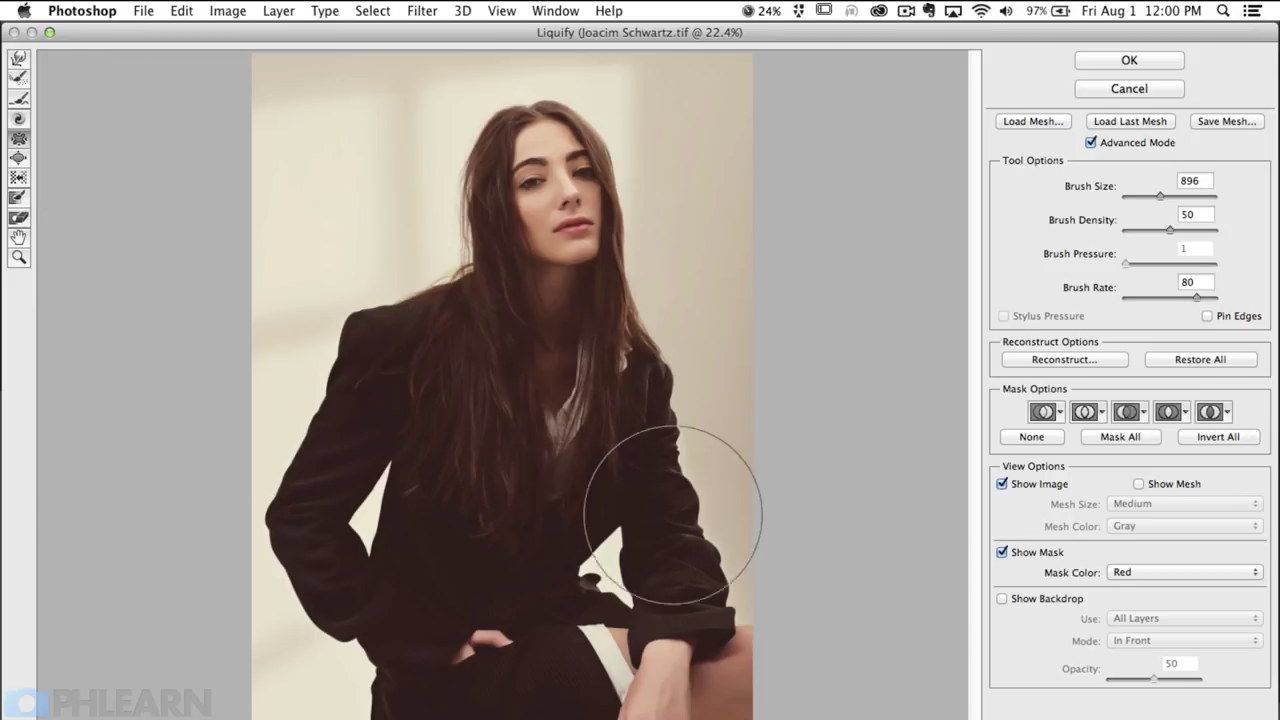
{"action": "mouse_move", "coordinate": [706, 557]}
{"action": "left_mouse_down"}
{"action": "mouse_move", "coordinate": [708, 575]}
{"action": "mouse_move", "coordinate": [664, 582]}
{"action": "left_mouse_up"}
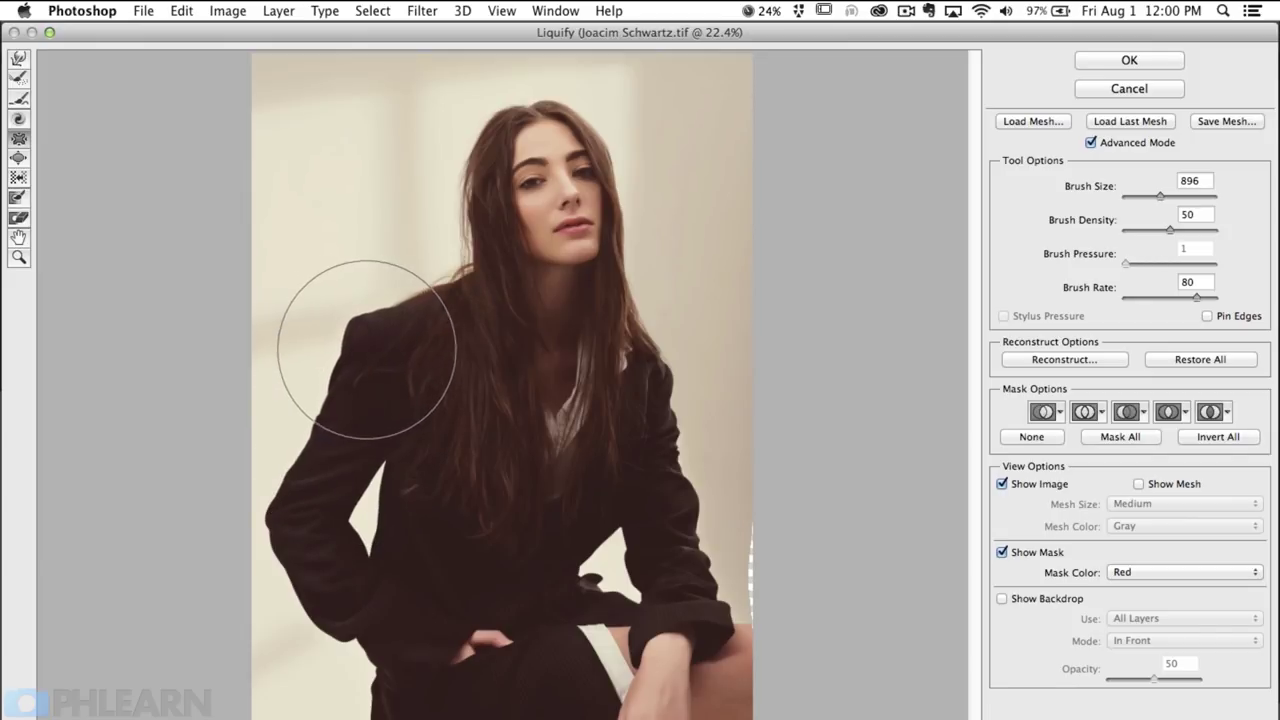
{"action": "mouse_move", "coordinate": [286, 543]}
{"action": "left_mouse_down"}
{"action": "mouse_move", "coordinate": [314, 571]}
{"action": "mouse_move", "coordinate": [315, 615]}
{"action": "left_mouse_up"}
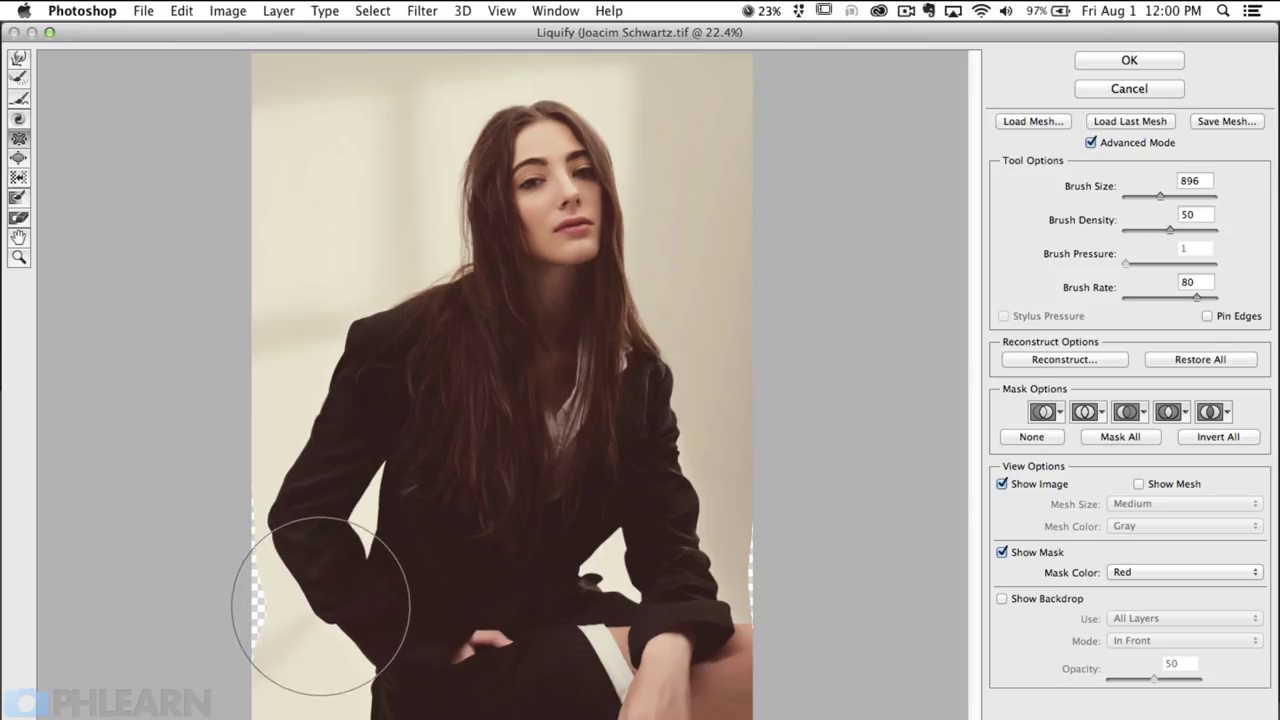
{"action": "key", "text": "super+space"}
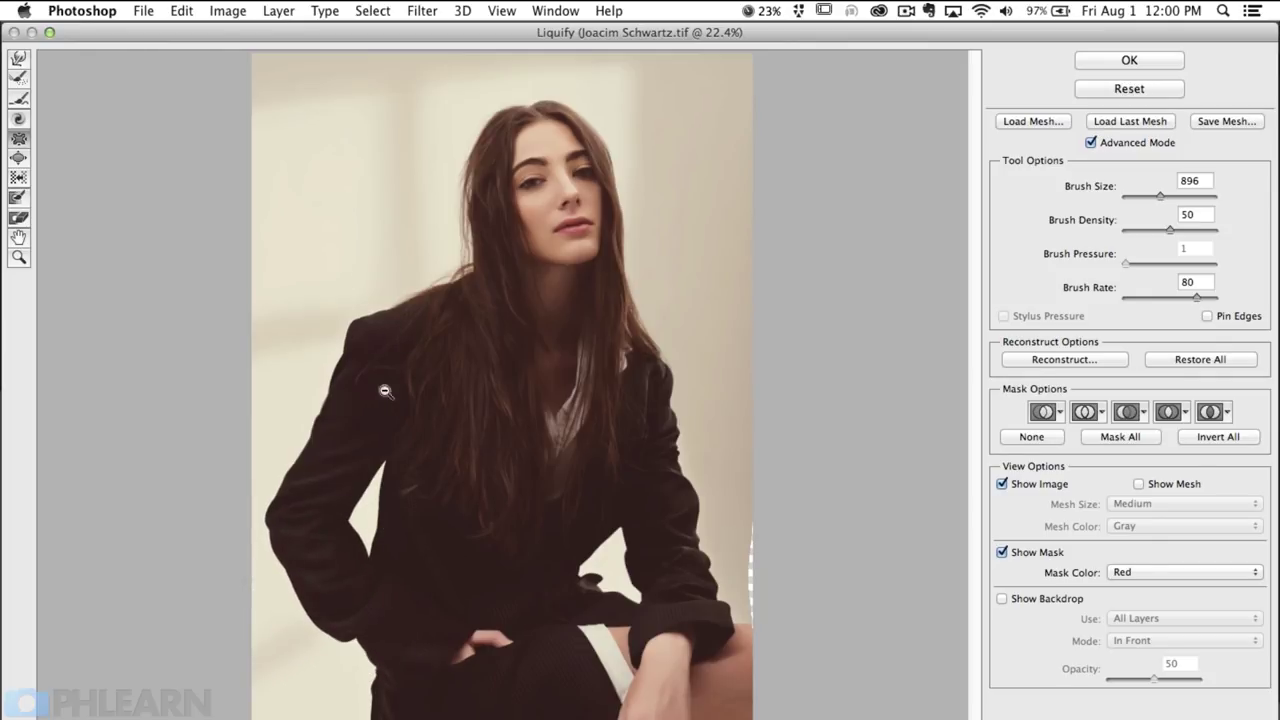
{"action": "key", "text": "super+space"}
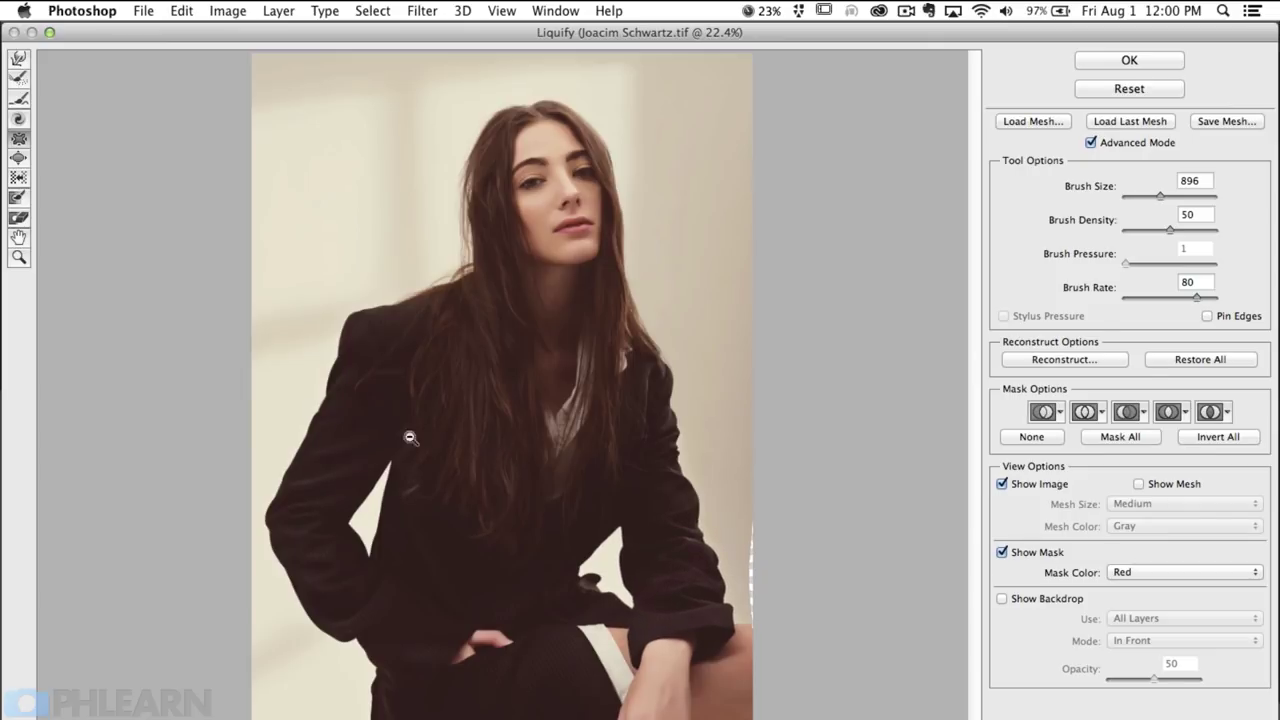
Step: Bloat the sleeves, cuffs, shoulder and waist outward with a 1201-size Bloat brush
{"action": "left_click_drag", "start_coordinate": [354, 322], "coordinate": [460, 330]}
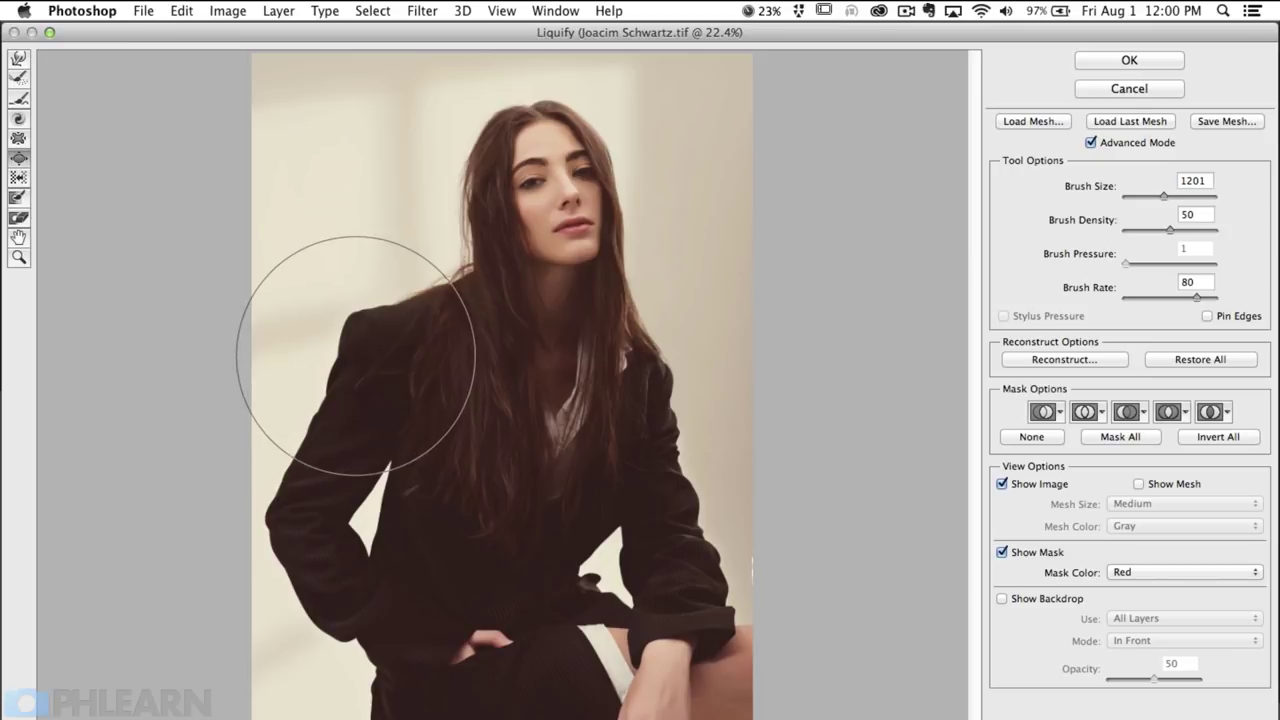
{"action": "mouse_move", "coordinate": [400, 386]}
{"action": "left_mouse_down"}
{"action": "mouse_move", "coordinate": [329, 543]}
{"action": "mouse_move", "coordinate": [302, 540]}
{"action": "mouse_move", "coordinate": [329, 563]}
{"action": "mouse_move", "coordinate": [300, 563]}
{"action": "left_mouse_up"}
{"action": "mouse_move", "coordinate": [649, 457]}
{"action": "left_mouse_down"}
{"action": "mouse_move", "coordinate": [672, 570]}
{"action": "mouse_move", "coordinate": [667, 539]}
{"action": "mouse_move", "coordinate": [654, 555]}
{"action": "mouse_move", "coordinate": [647, 495]}
{"action": "mouse_move", "coordinate": [677, 629]}
{"action": "left_mouse_up"}
{"action": "mouse_move", "coordinate": [737, 665]}
{"action": "left_mouse_down"}
{"action": "mouse_move", "coordinate": [645, 610]}
{"action": "mouse_move", "coordinate": [677, 535]}
{"action": "mouse_move", "coordinate": [654, 614]}
{"action": "left_mouse_up"}
{"action": "mouse_move", "coordinate": [321, 497]}
{"action": "left_mouse_down"}
{"action": "mouse_move", "coordinate": [400, 591]}
{"action": "mouse_move", "coordinate": [429, 671]}
{"action": "left_mouse_up"}
{"action": "mouse_move", "coordinate": [401, 342]}
{"action": "left_mouse_down"}
{"action": "mouse_move", "coordinate": [386, 300]}
{"action": "mouse_move", "coordinate": [400, 300]}
{"action": "left_mouse_up"}
{"action": "mouse_move", "coordinate": [452, 541]}
{"action": "left_mouse_down"}
{"action": "mouse_move", "coordinate": [514, 571]}
{"action": "mouse_move", "coordinate": [543, 543]}
{"action": "mouse_move", "coordinate": [523, 543]}
{"action": "left_mouse_up"}
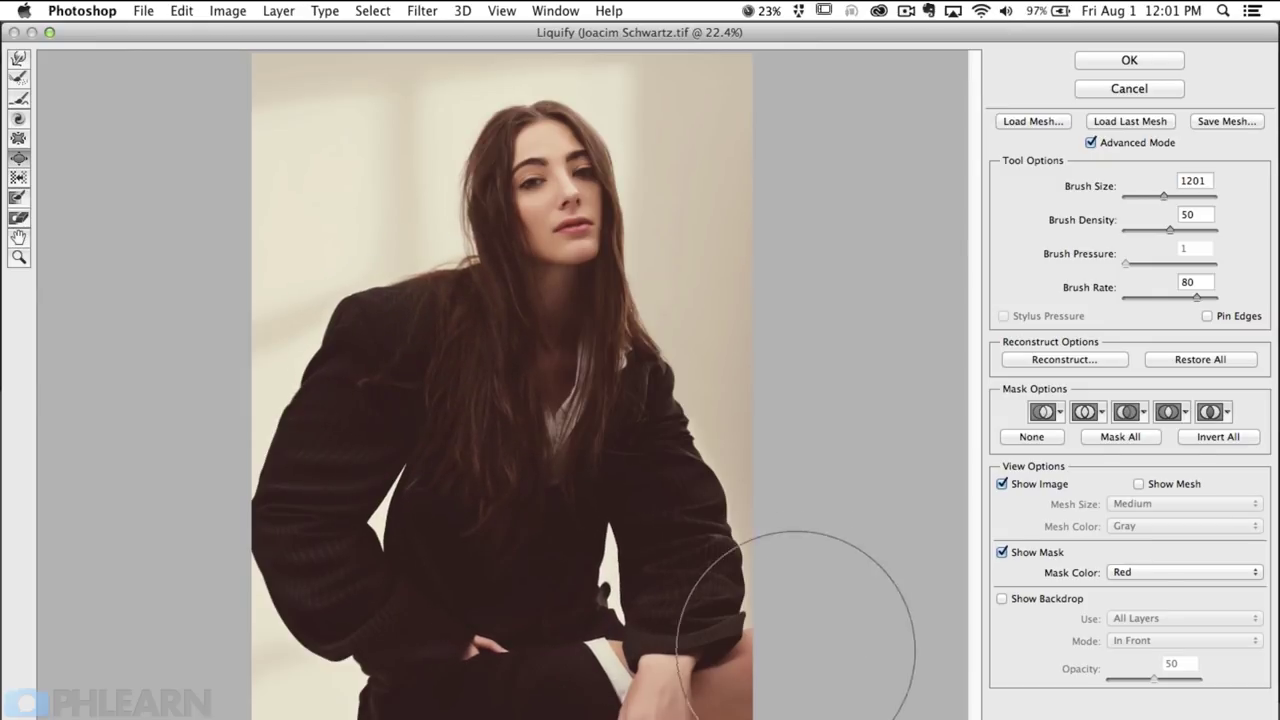
{"action": "left_click_drag", "start_coordinate": [337, 457], "coordinate": [329, 549]}
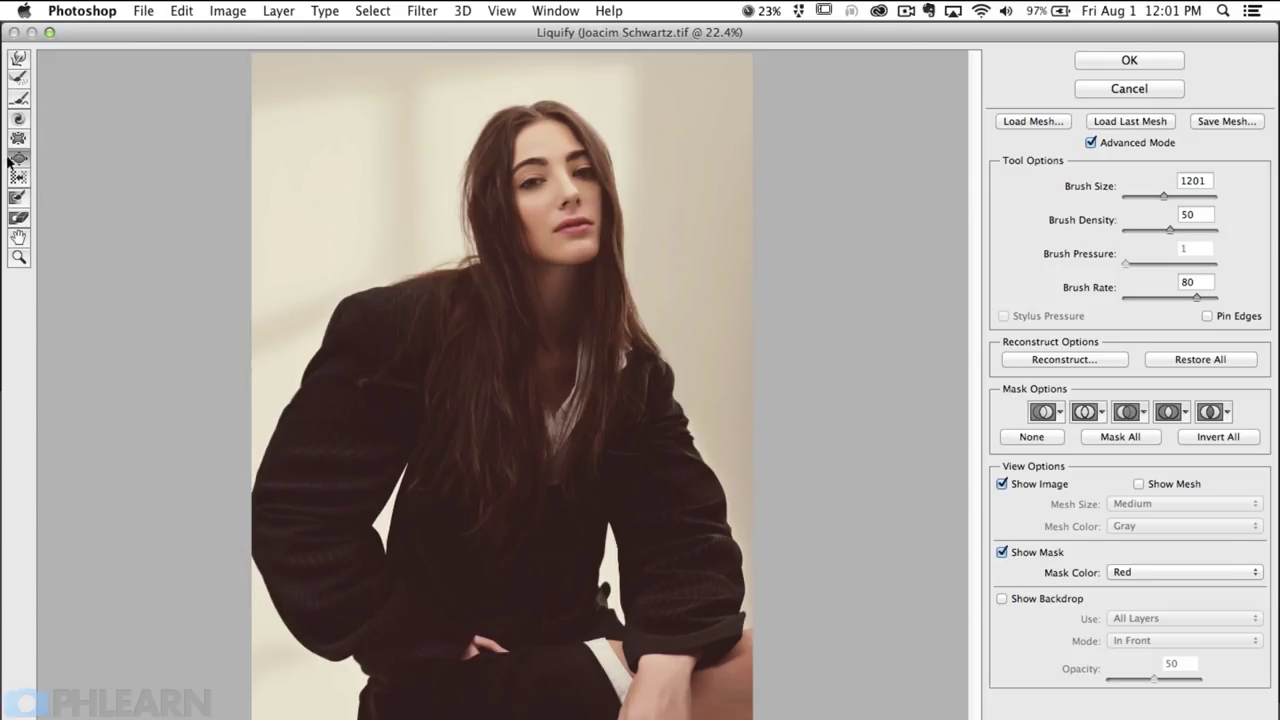
Step: Discard the bloat edits and reopen the Liquify filter
{"action": "left_click", "coordinate": [19, 197]}
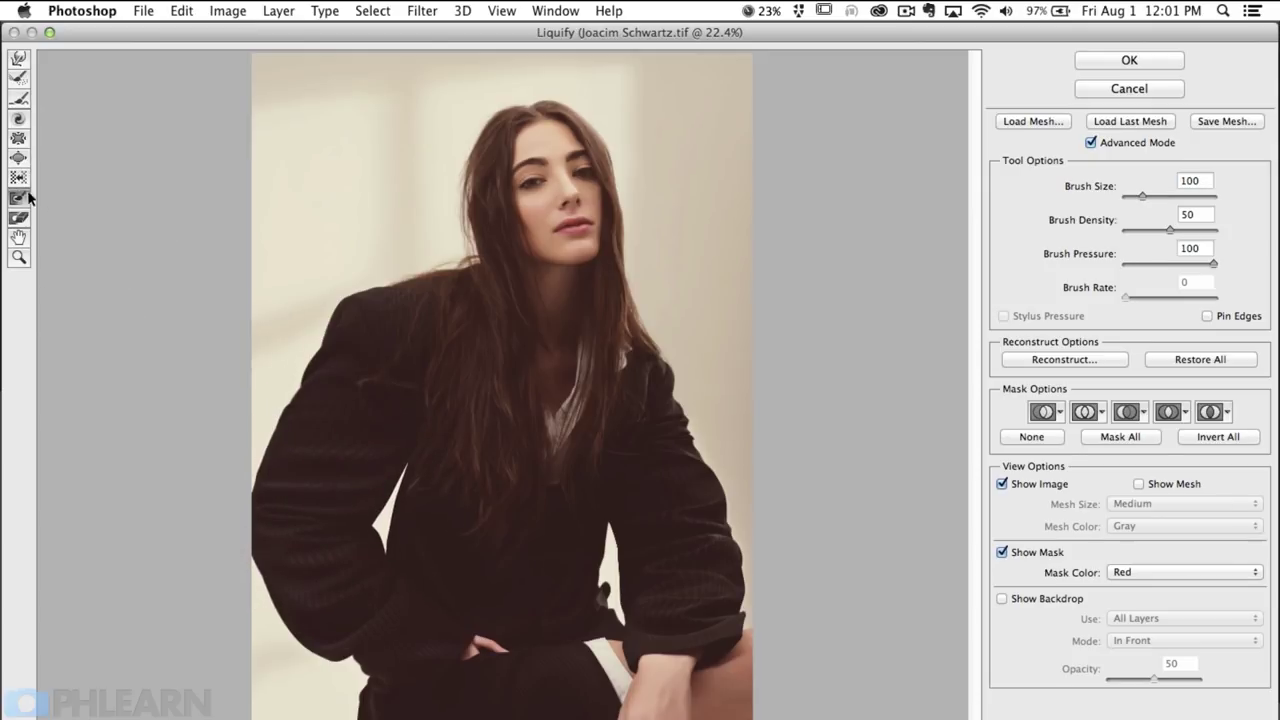
{"action": "left_click", "coordinate": [1126, 87]}
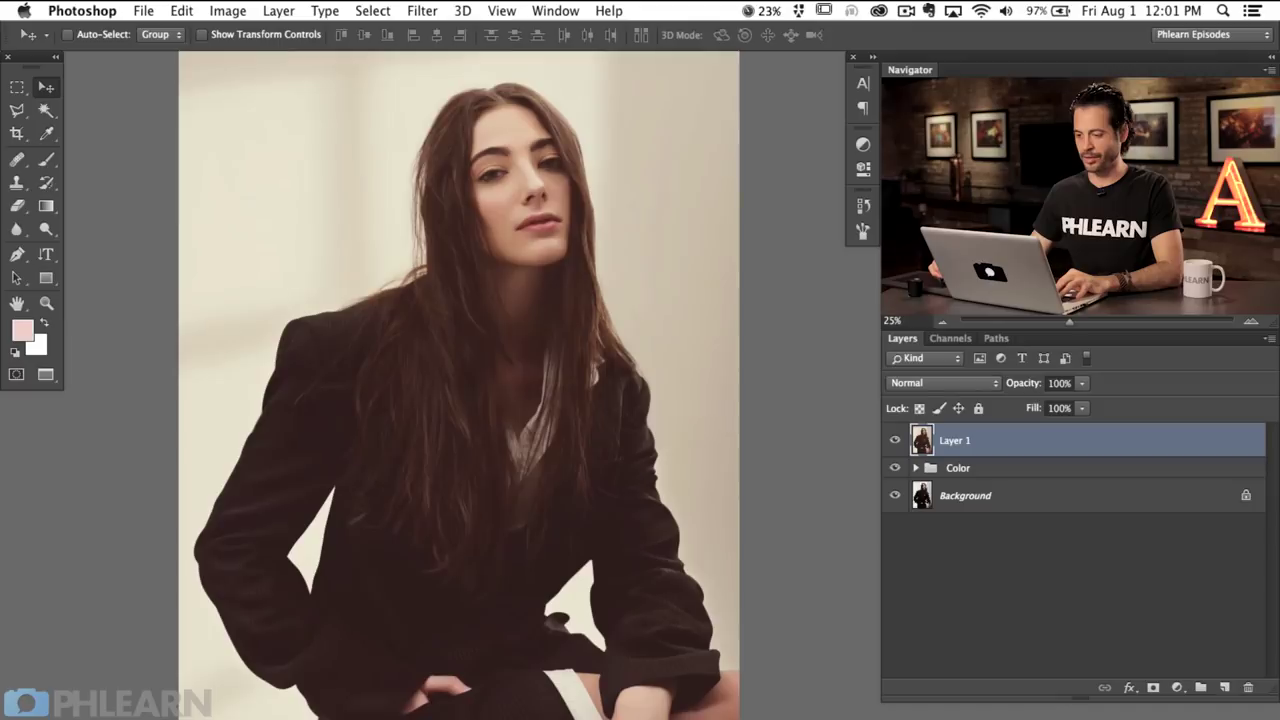
{"action": "left_click", "coordinate": [424, 11]}
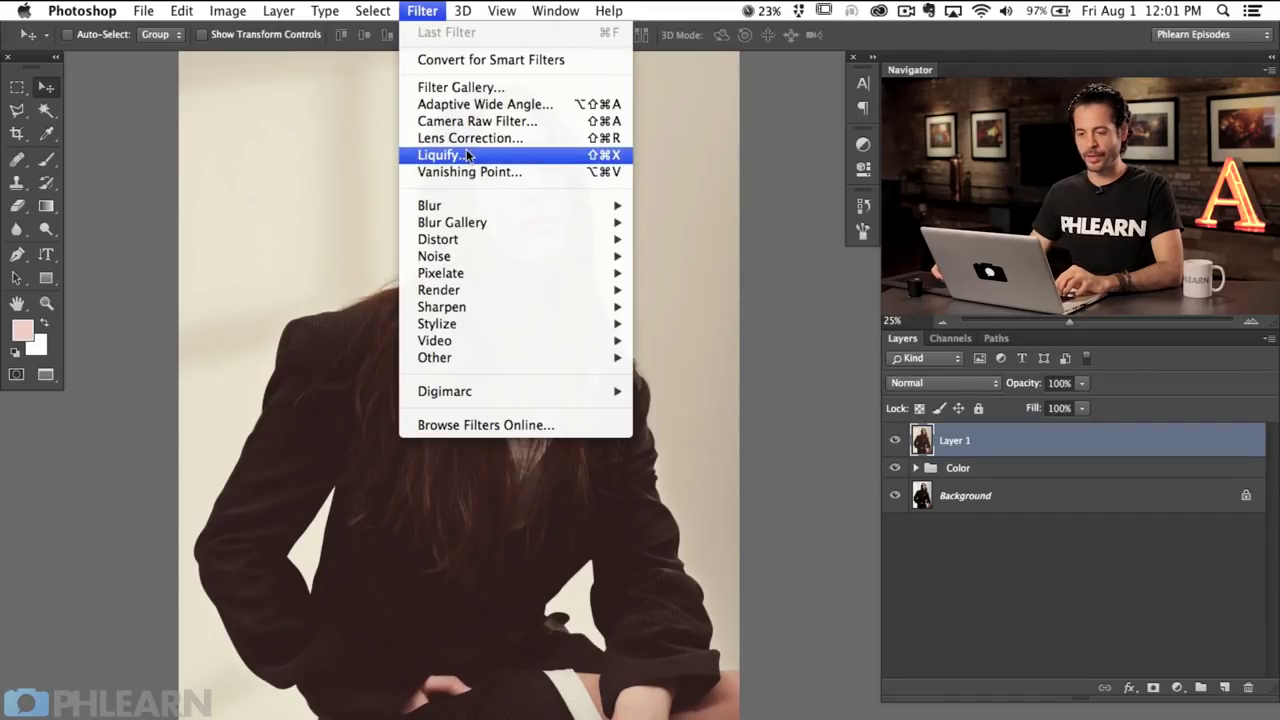
{"action": "left_click", "coordinate": [443, 154]}
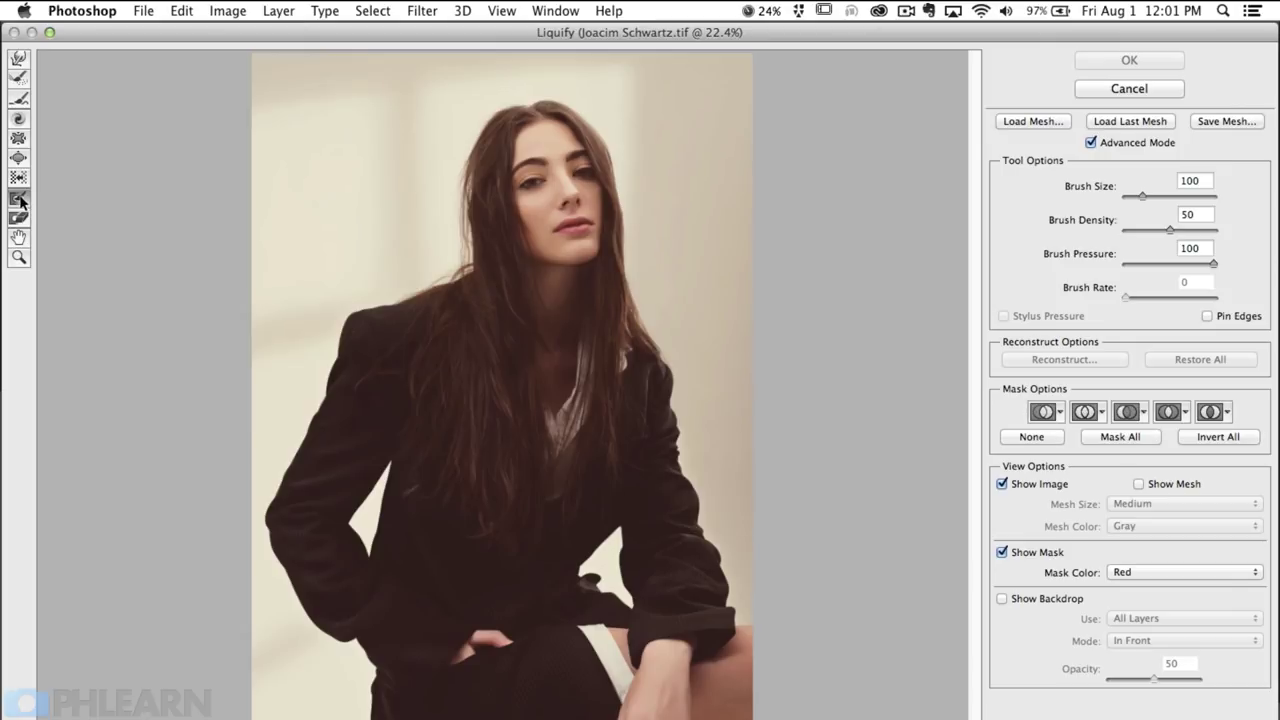
Step: Freeze the face, chin and neck, then undo the hair bulge using a resized warp brush
{"action": "mouse_move", "coordinate": [543, 210]}
{"action": "left_mouse_down"}
{"action": "mouse_move", "coordinate": [590, 212]}
{"action": "mouse_move", "coordinate": [539, 225]}
{"action": "mouse_move", "coordinate": [551, 193]}
{"action": "mouse_move", "coordinate": [545, 148]}
{"action": "left_mouse_up"}
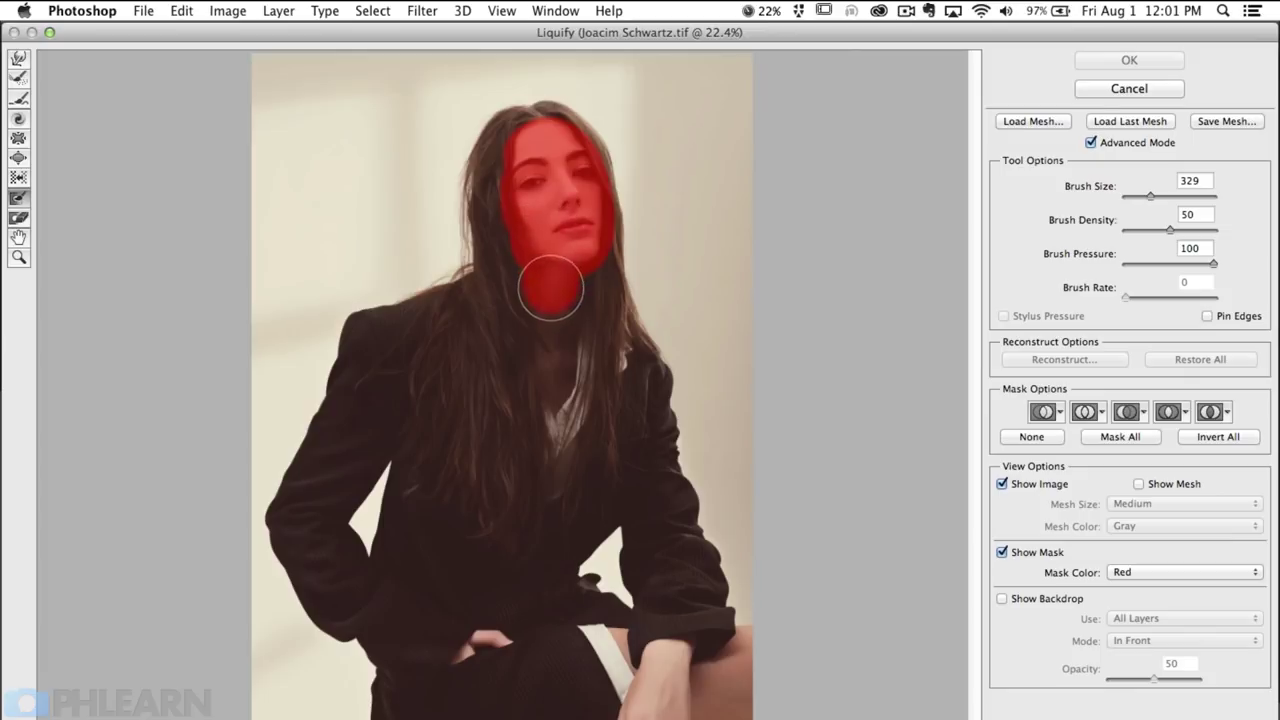
{"action": "mouse_move", "coordinate": [573, 275]}
{"action": "left_mouse_down"}
{"action": "mouse_move", "coordinate": [534, 285]}
{"action": "mouse_move", "coordinate": [538, 380]}
{"action": "left_mouse_up"}
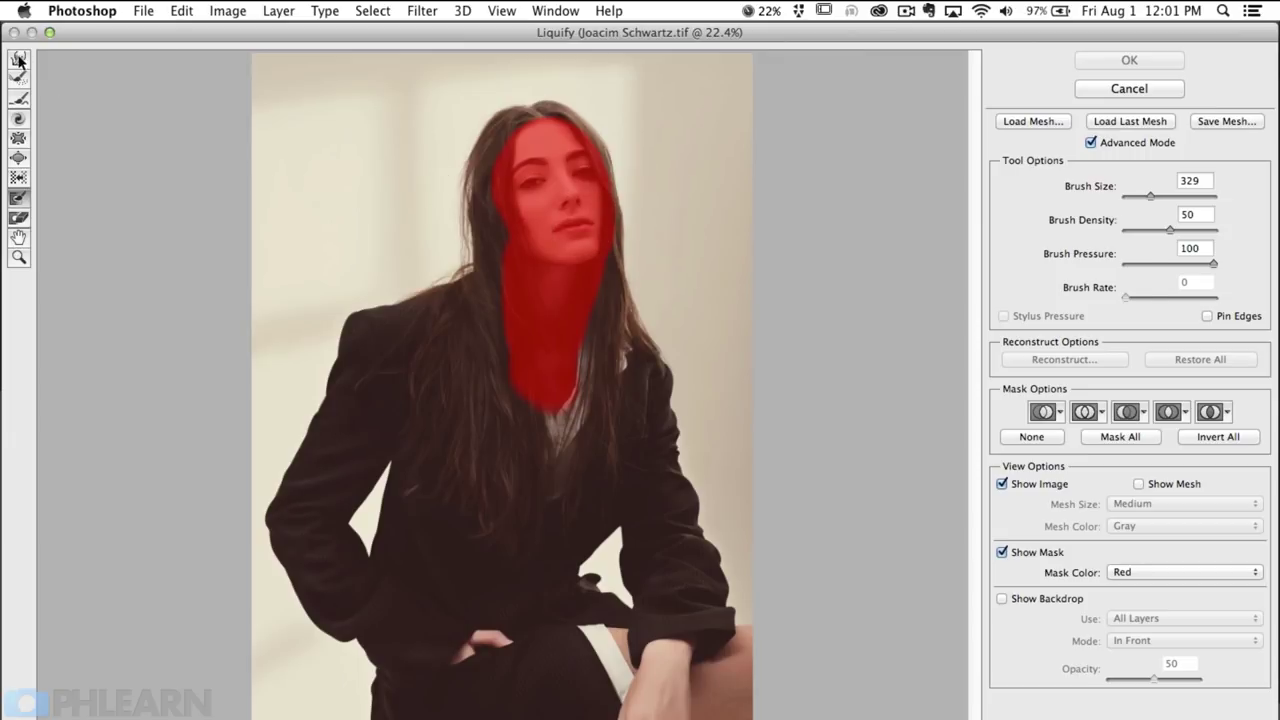
{"action": "key", "text": "bracketright"}
{"action": "key", "text": "bracketright"}
{"action": "key", "text": "bracketright"}
{"action": "key", "text": "bracketright"}
{"action": "key", "text": "bracketright"}
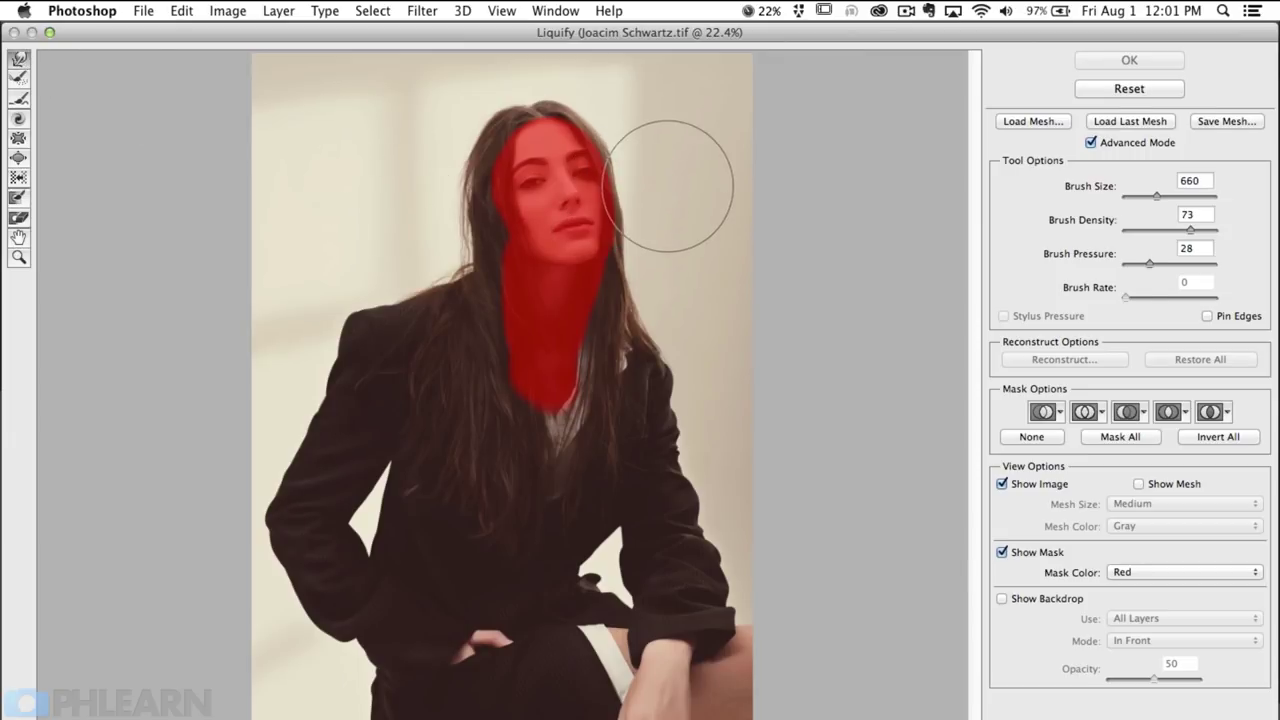
{"action": "mouse_move", "coordinate": [657, 186]}
{"action": "left_mouse_down"}
{"action": "mouse_move", "coordinate": [640, 163]}
{"action": "mouse_move", "coordinate": [595, 160]}
{"action": "left_mouse_up"}
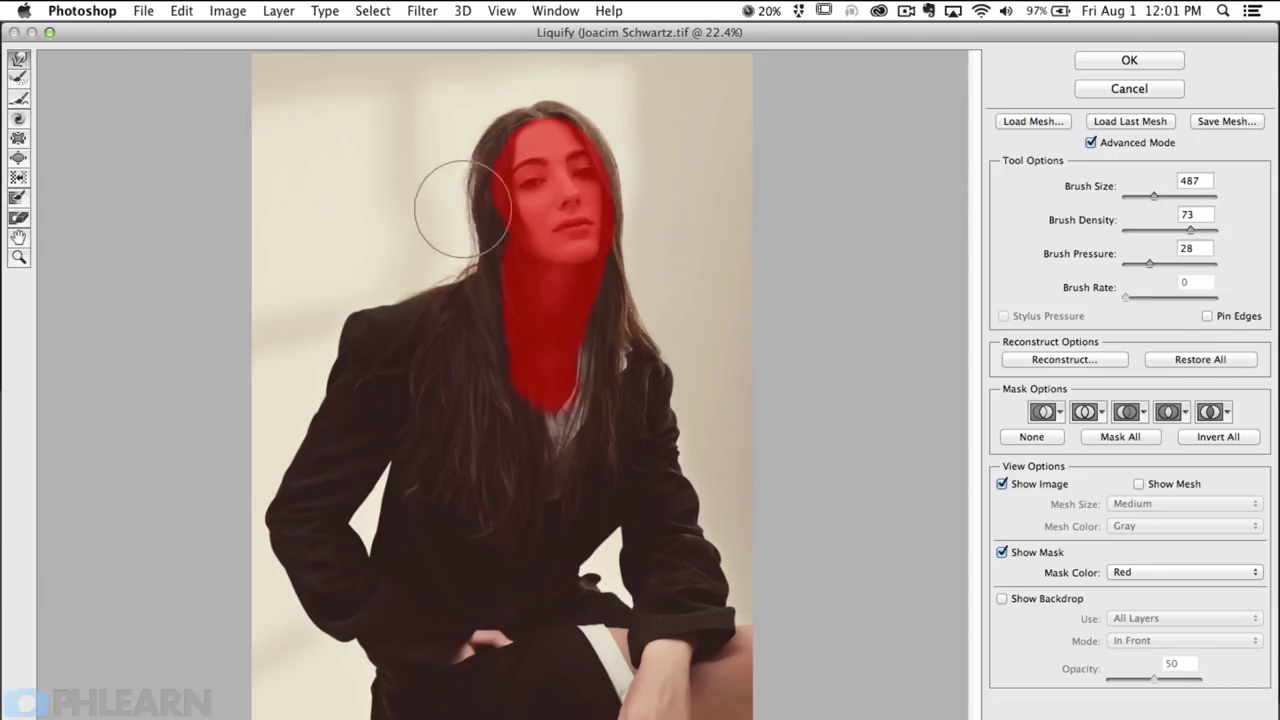
{"action": "key", "text": "super+alt+z"}
{"action": "key", "text": "alt"}
{"action": "left_click_drag", "start_coordinate": [655, 257], "coordinate": [635, 250]}
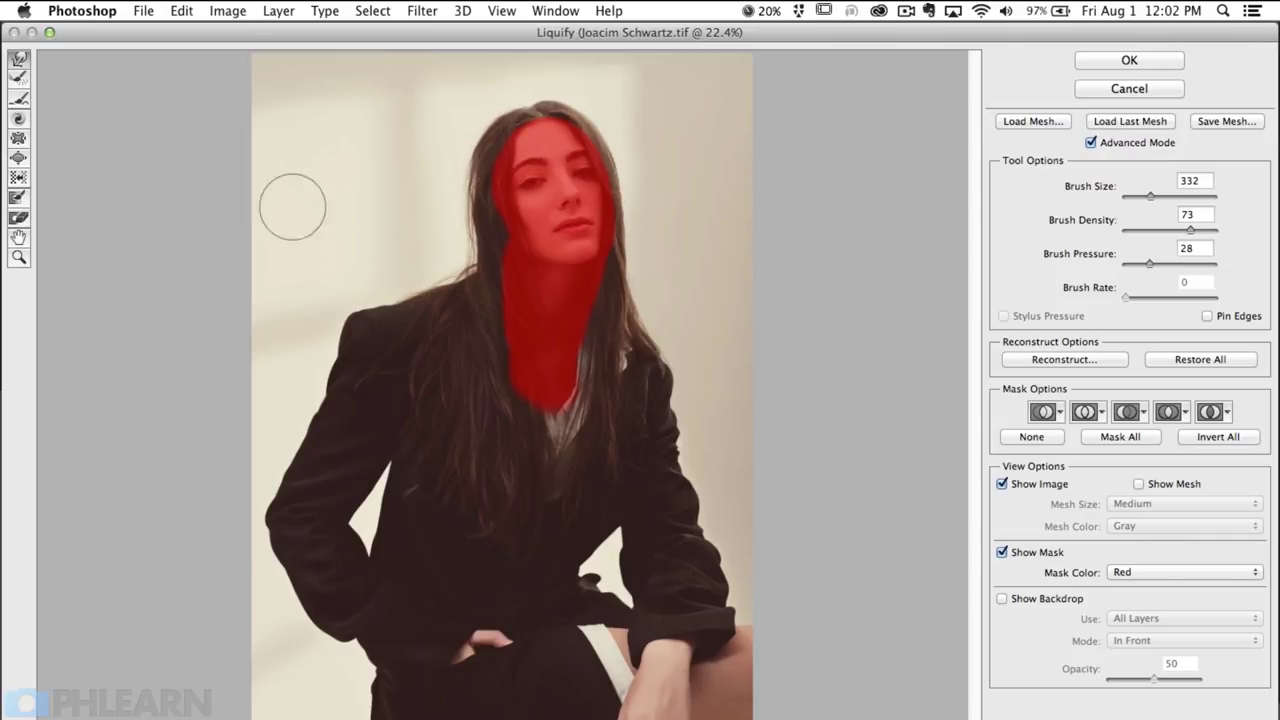
Step: Thaw the face and neck freeze mask and apply the Liquify changes
{"action": "mouse_move", "coordinate": [562, 201]}
{"action": "left_mouse_down"}
{"action": "mouse_move", "coordinate": [651, 206]}
{"action": "mouse_move", "coordinate": [443, 186]}
{"action": "left_mouse_up"}
{"action": "mouse_move", "coordinate": [457, 234]}
{"action": "left_mouse_down"}
{"action": "mouse_move", "coordinate": [572, 243]}
{"action": "mouse_move", "coordinate": [529, 443]}
{"action": "left_mouse_up"}
{"action": "left_click", "coordinate": [1098, 62]}
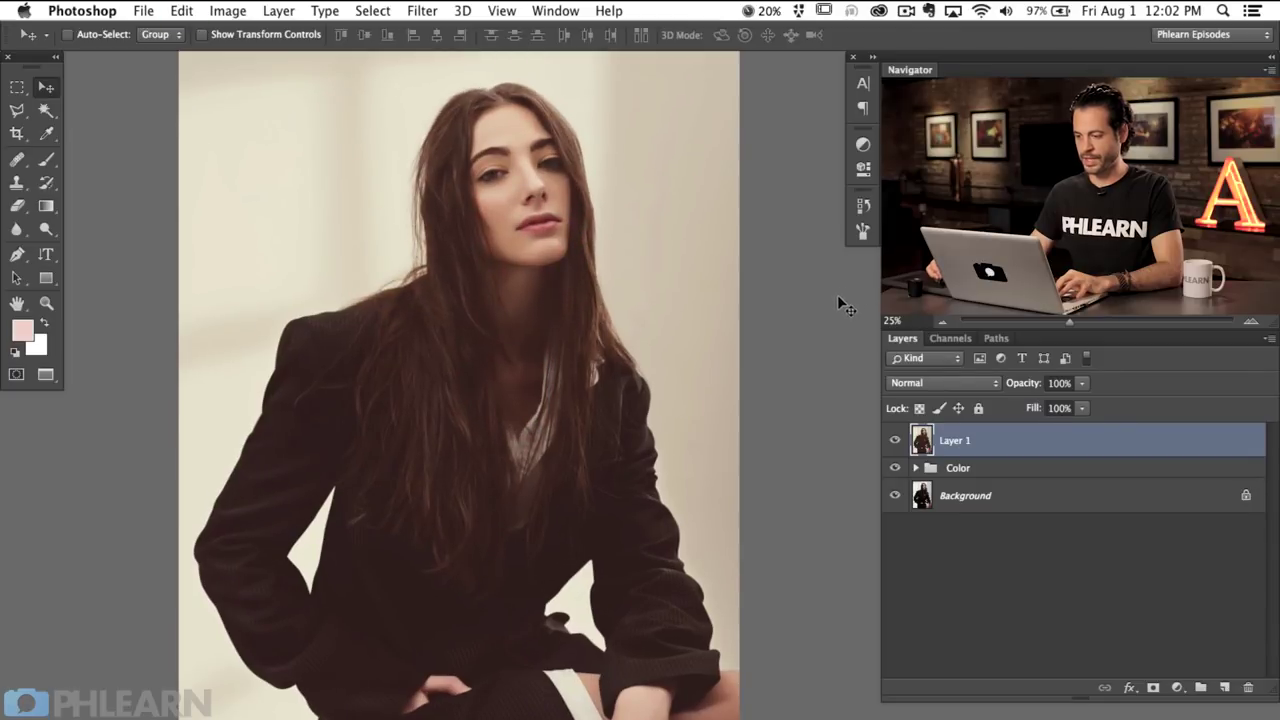
Step: Compare the liquified and original hair, then stamp all visible layers into Layer 1
{"action": "key", "text": "super+z"}
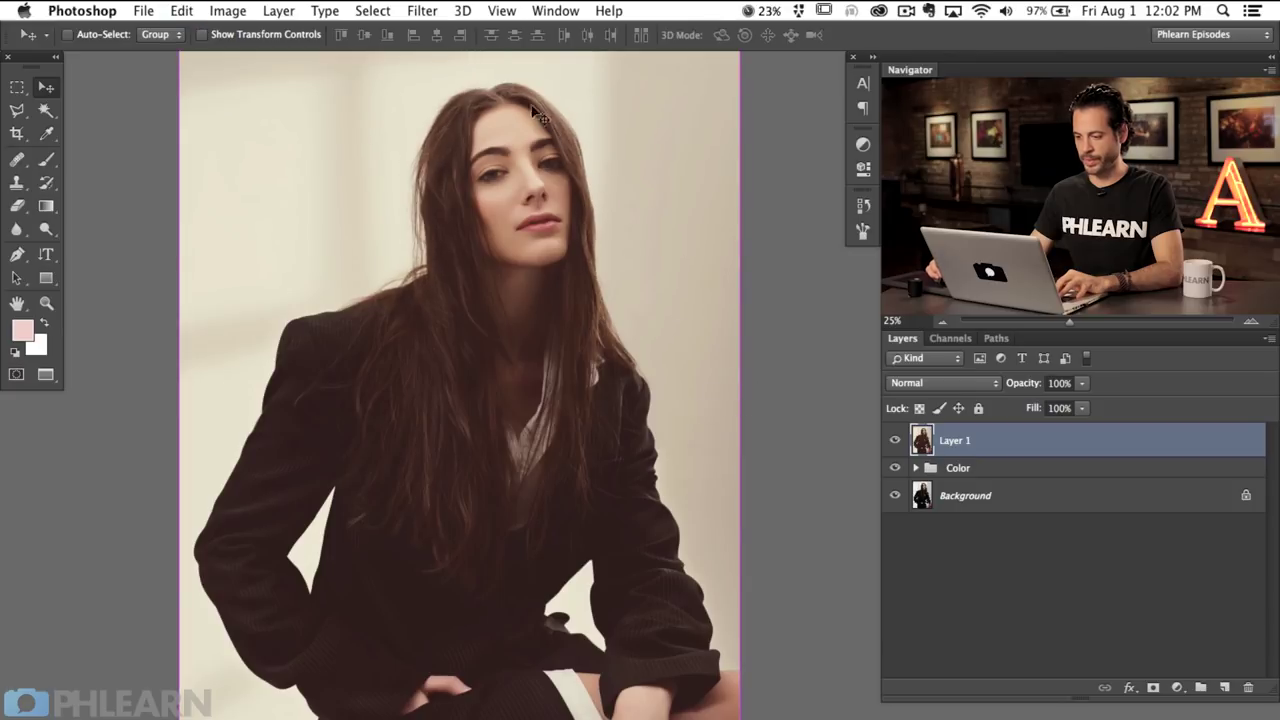
{"action": "key", "text": "super+z"}
{"action": "key", "text": "super+z"}
{"action": "key", "text": "super+z"}
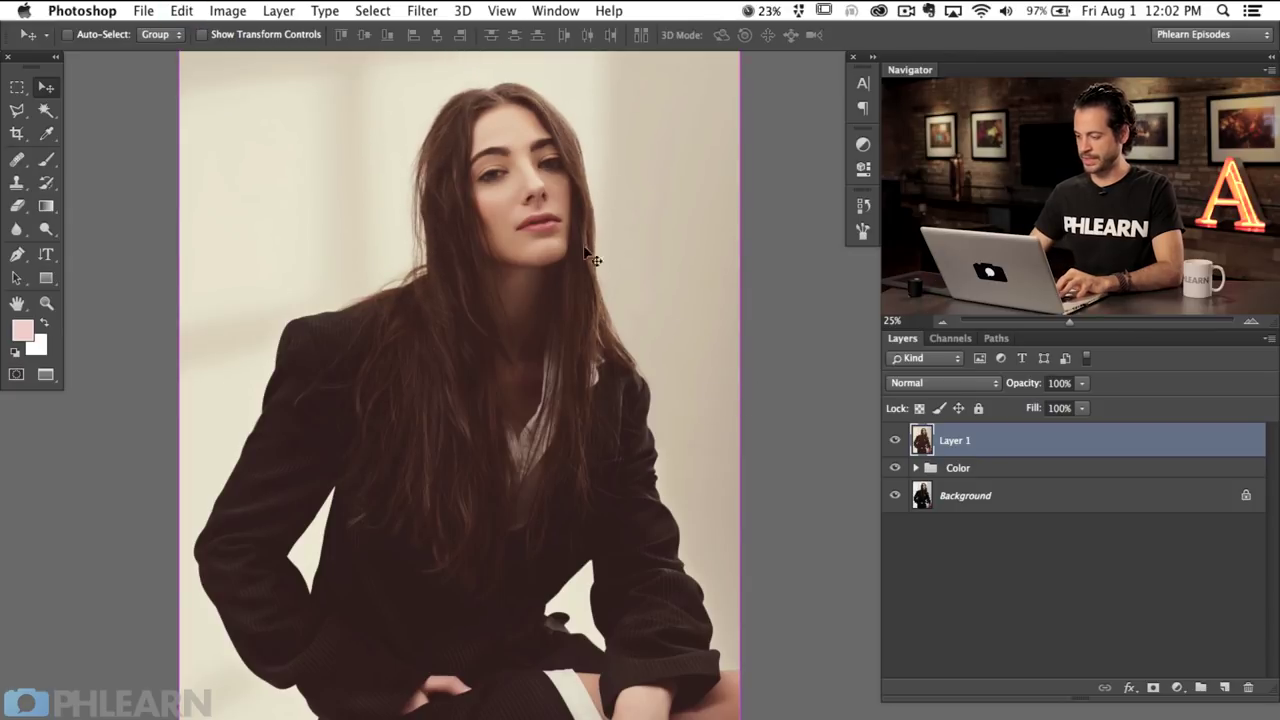
{"action": "key", "text": "super+z"}
{"action": "key", "text": "super+z"}
{"action": "key", "text": "super+z"}
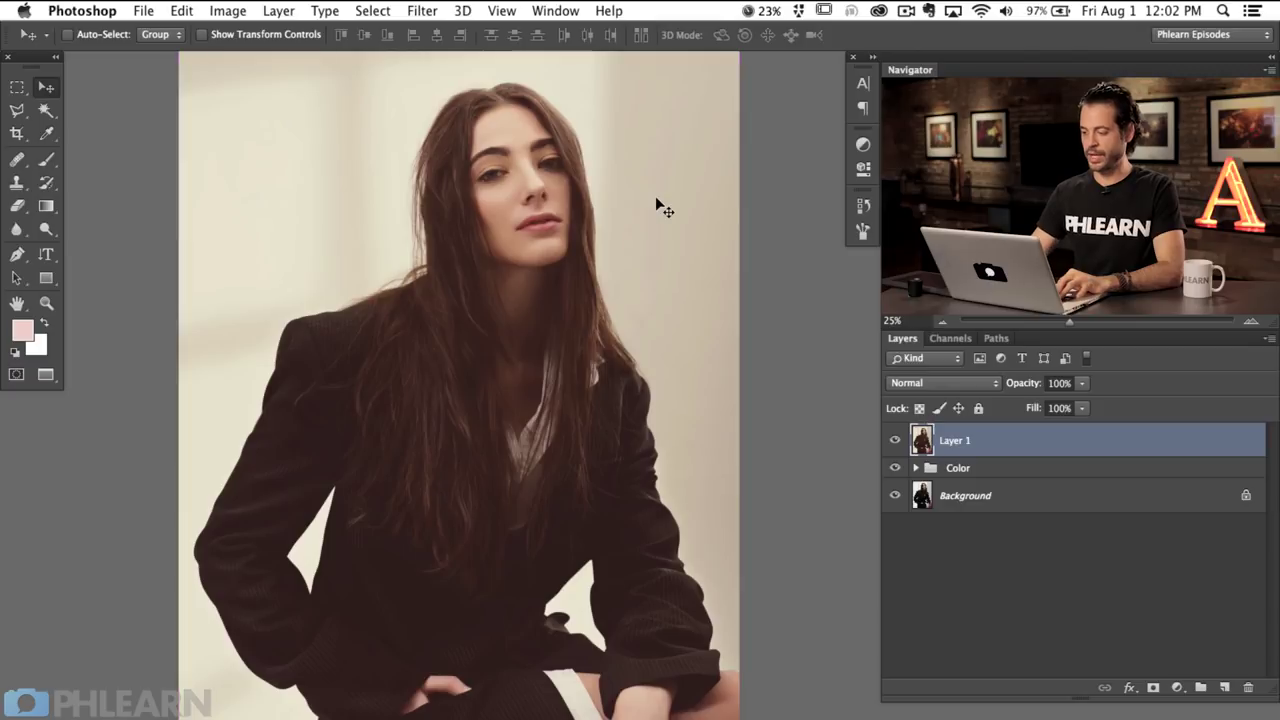
{"action": "key", "text": "BackSpace"}
{"action": "key", "text": "super+z"}
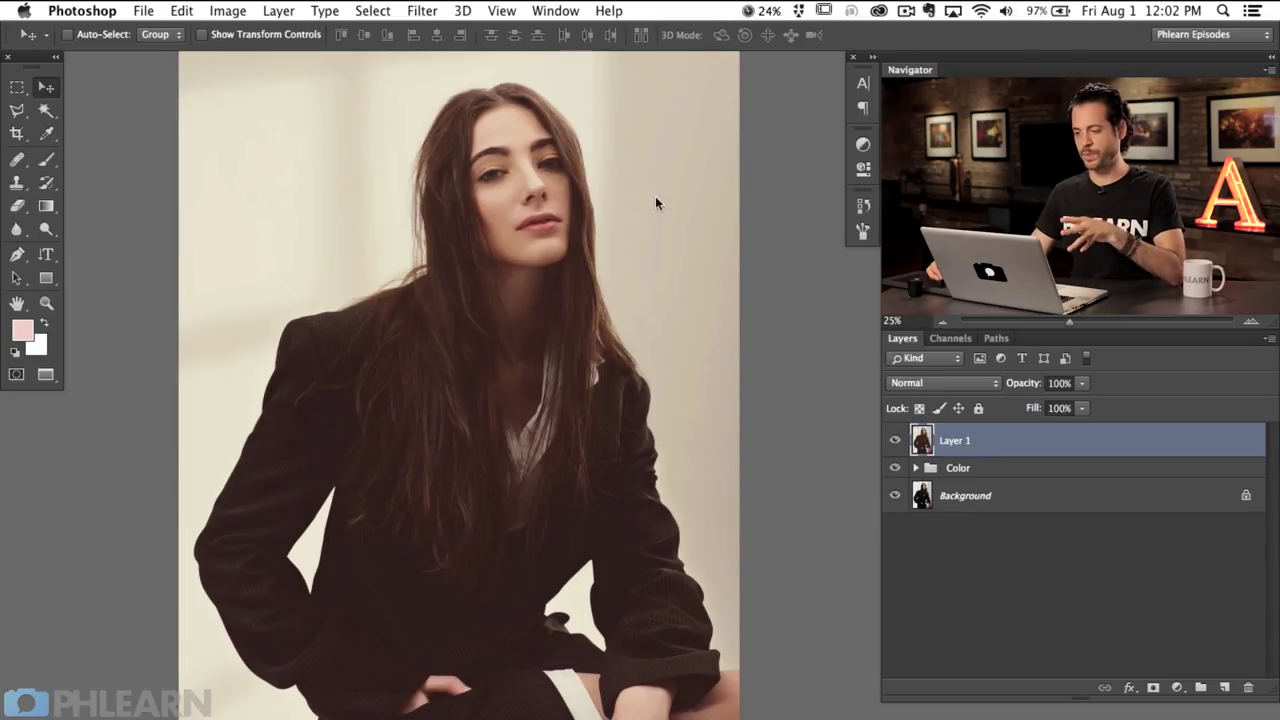
Step: Reopen Liquify and push the left shoulder inward with a warp brush enlarged to about 694
{"action": "left_click", "coordinate": [422, 11]}
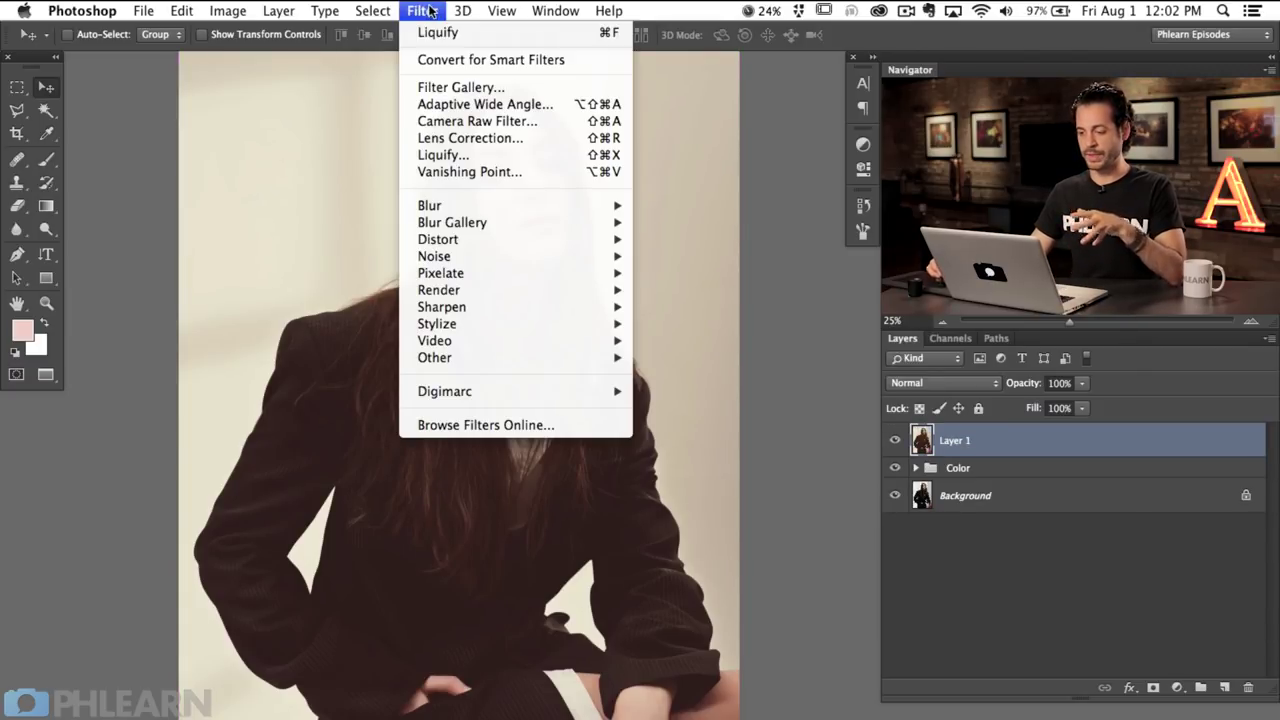
{"action": "left_click", "coordinate": [450, 155]}
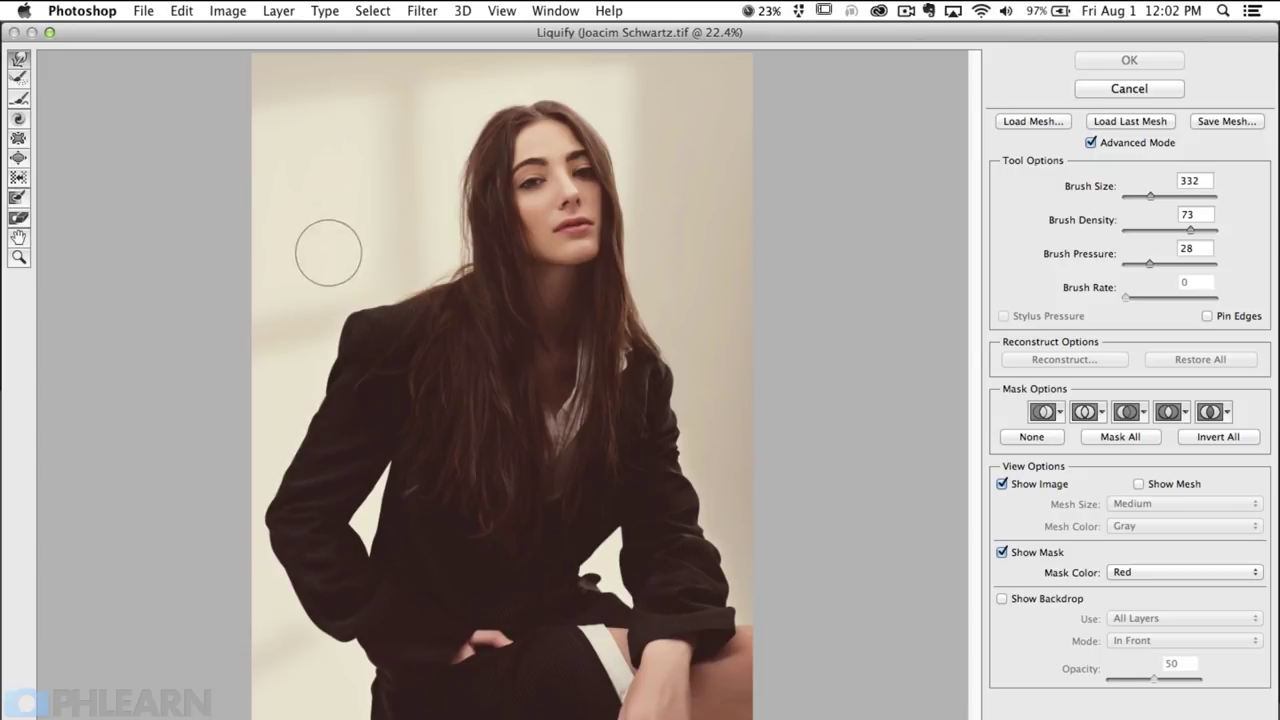
{"action": "left_click_drag", "start_coordinate": [320, 272], "coordinate": [400, 278]}
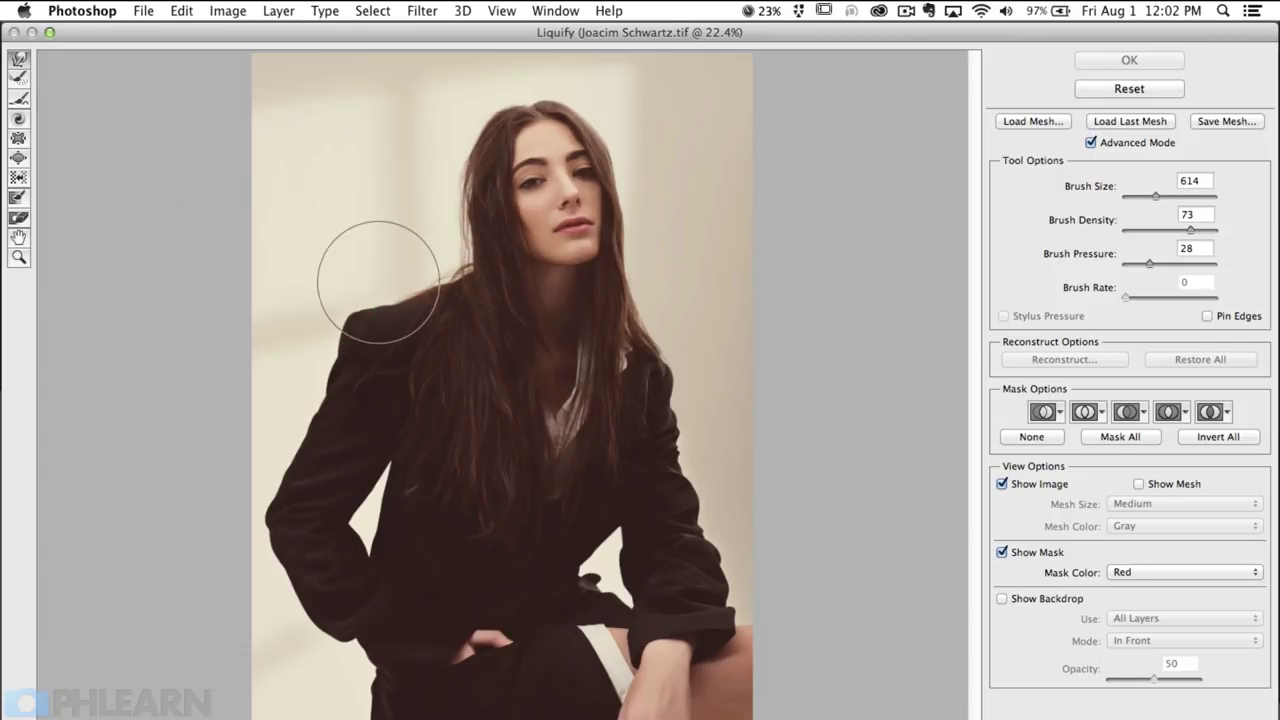
{"action": "mouse_move", "coordinate": [340, 244]}
{"action": "left_mouse_down"}
{"action": "mouse_move", "coordinate": [380, 242]}
{"action": "mouse_move", "coordinate": [329, 244]}
{"action": "mouse_move", "coordinate": [379, 245]}
{"action": "left_mouse_up"}
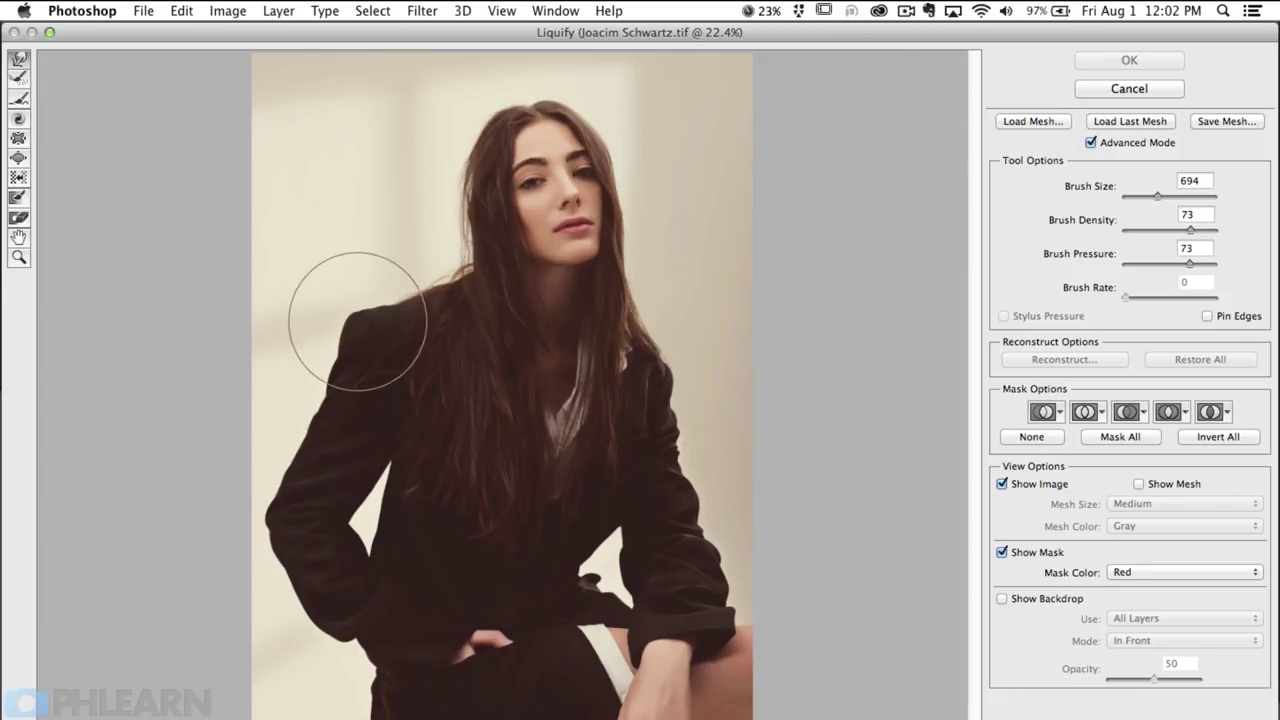
{"action": "scroll", "coordinate": [428, 251], "scroll_direction": "up", "scroll_amount": 2, "text": "alt"}
{"action": "mouse_move", "coordinate": [426, 245]}
{"action": "left_mouse_down"}
{"action": "mouse_move", "coordinate": [370, 391]}
{"action": "mouse_move", "coordinate": [443, 380]}
{"action": "left_mouse_up"}
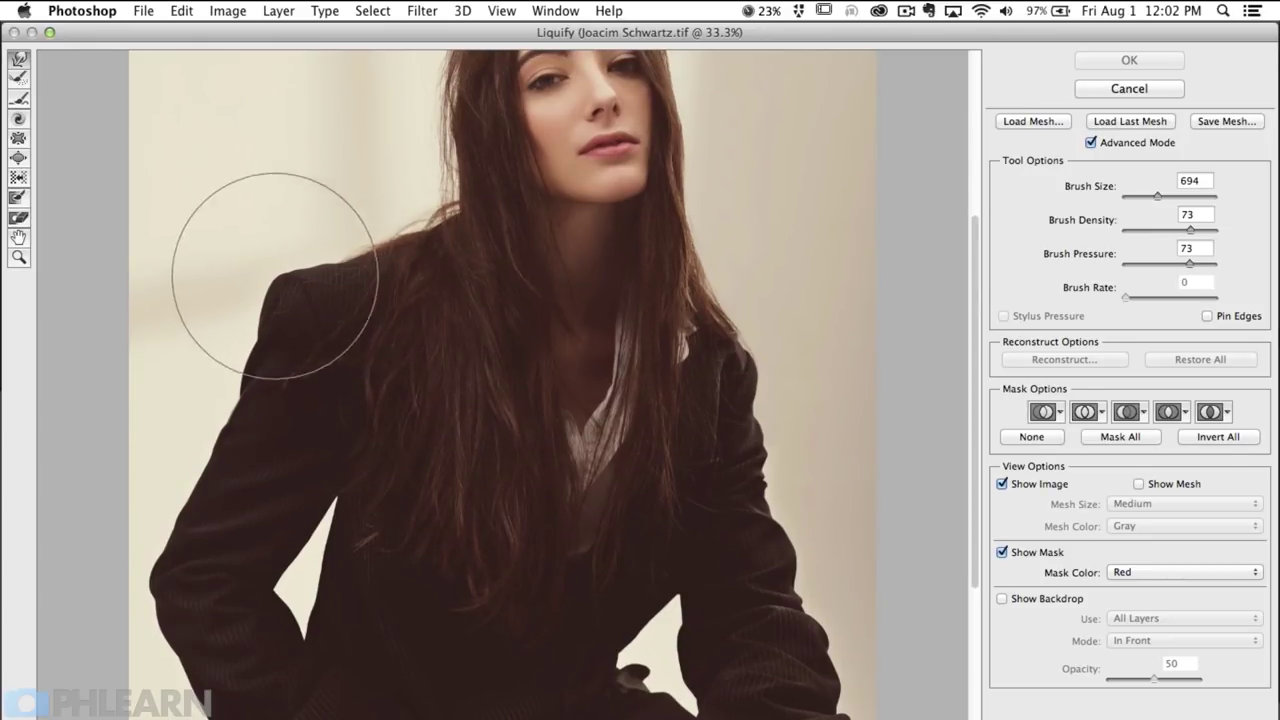
{"action": "key", "text": "Return"}
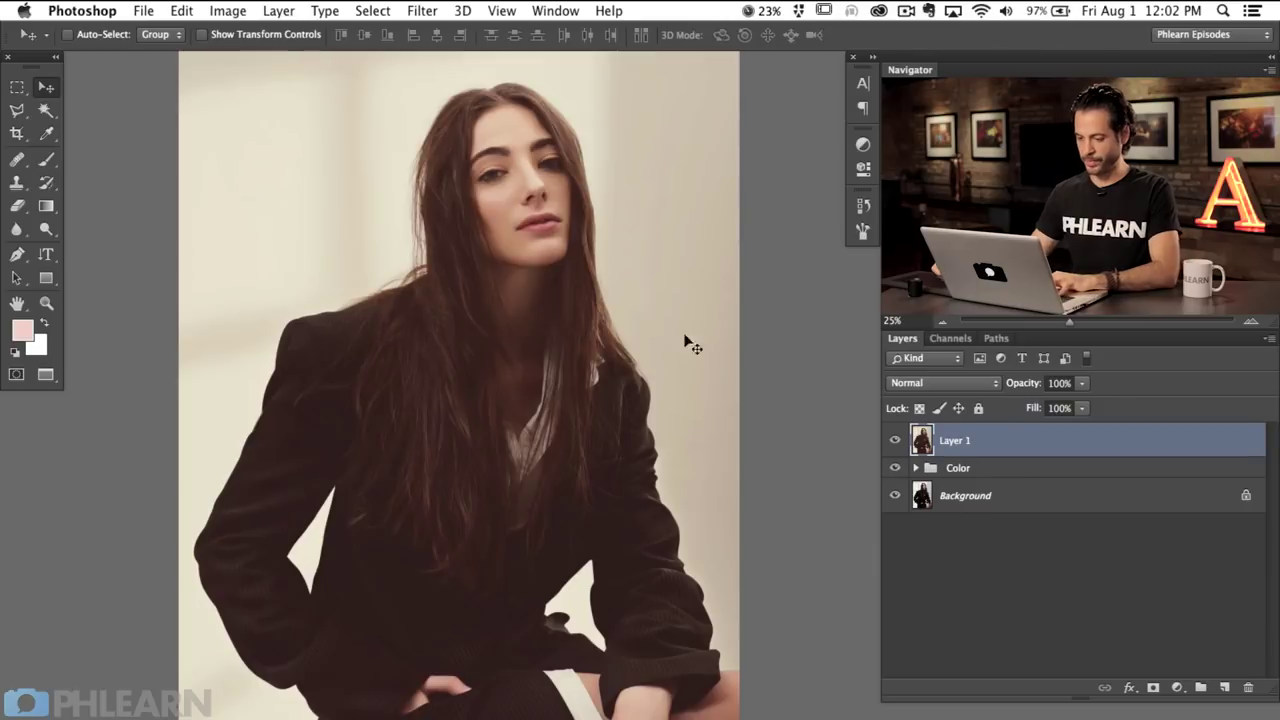
{"action": "key", "text": "super+alt+shift+n"}
{"action": "key", "text": "super+equal"}
{"action": "key", "text": "super+equal"}
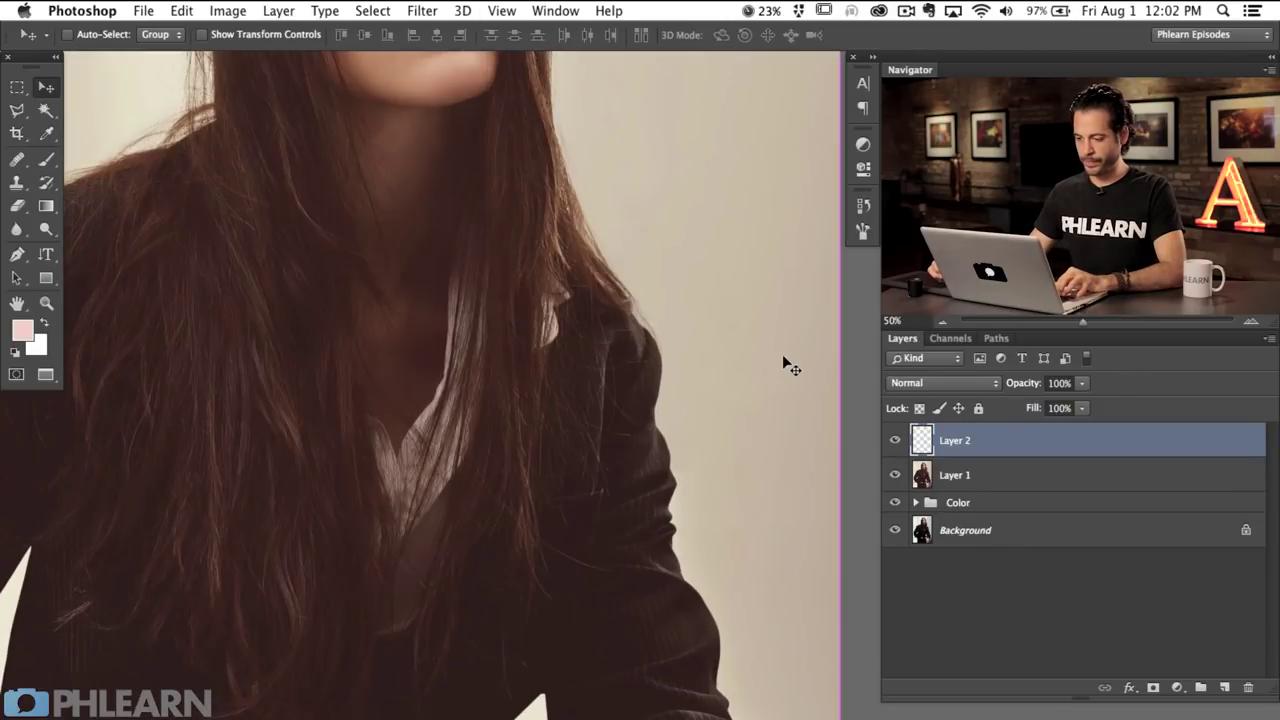
{"action": "key", "text": "b"}
{"action": "left_click_drag", "start_coordinate": [206, 443], "coordinate": [555, 411]}
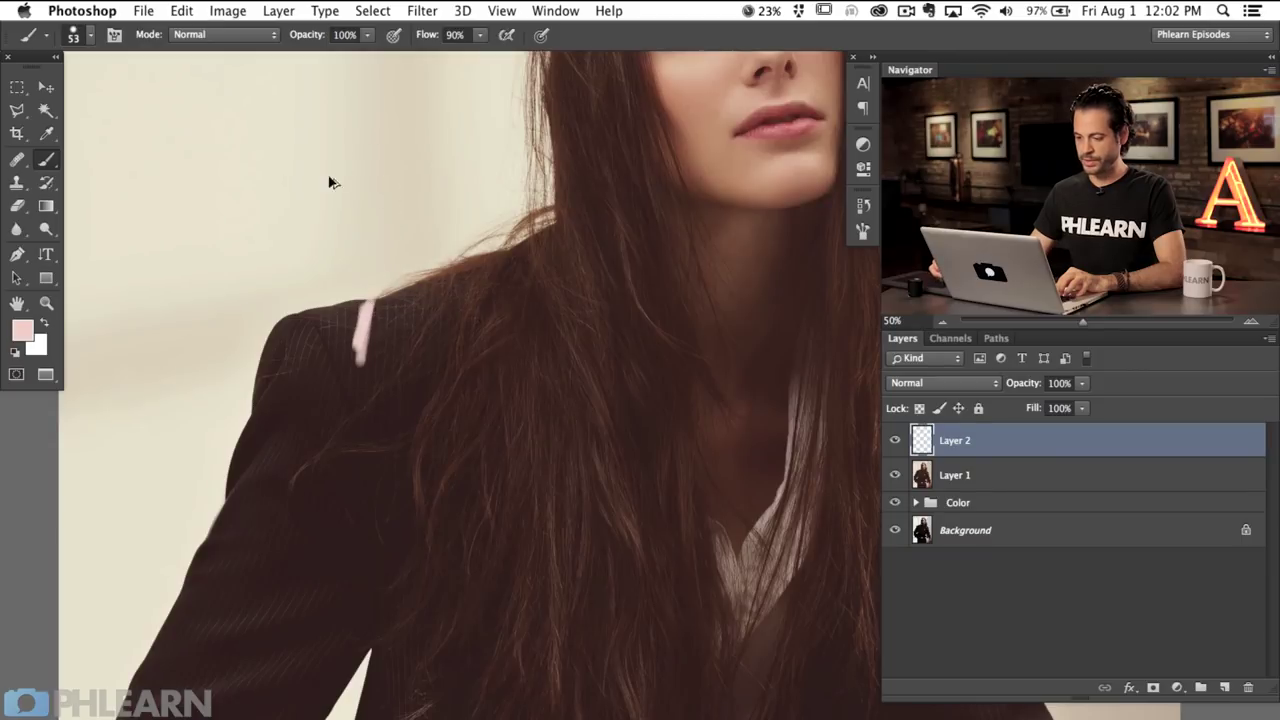
{"action": "left_click", "coordinate": [36, 345]}
{"action": "left_click_drag", "start_coordinate": [560, 285], "coordinate": [634, 252]}
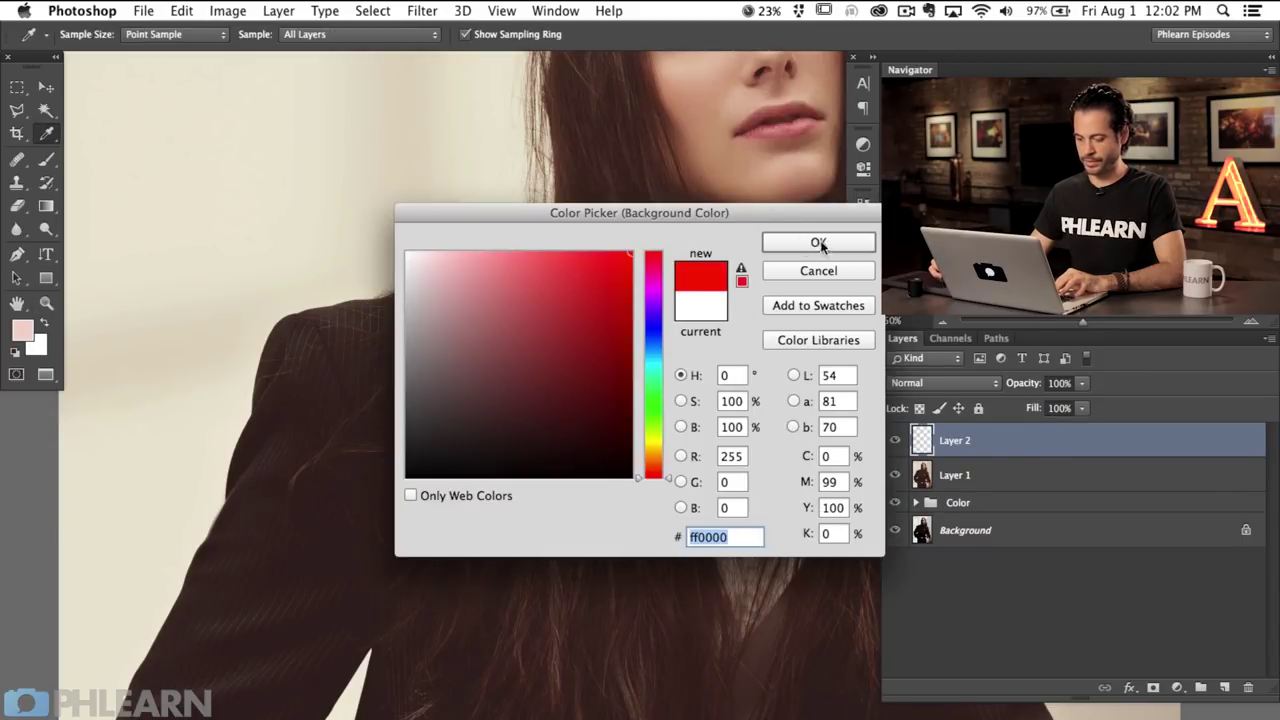
{"action": "left_click", "coordinate": [817, 243]}
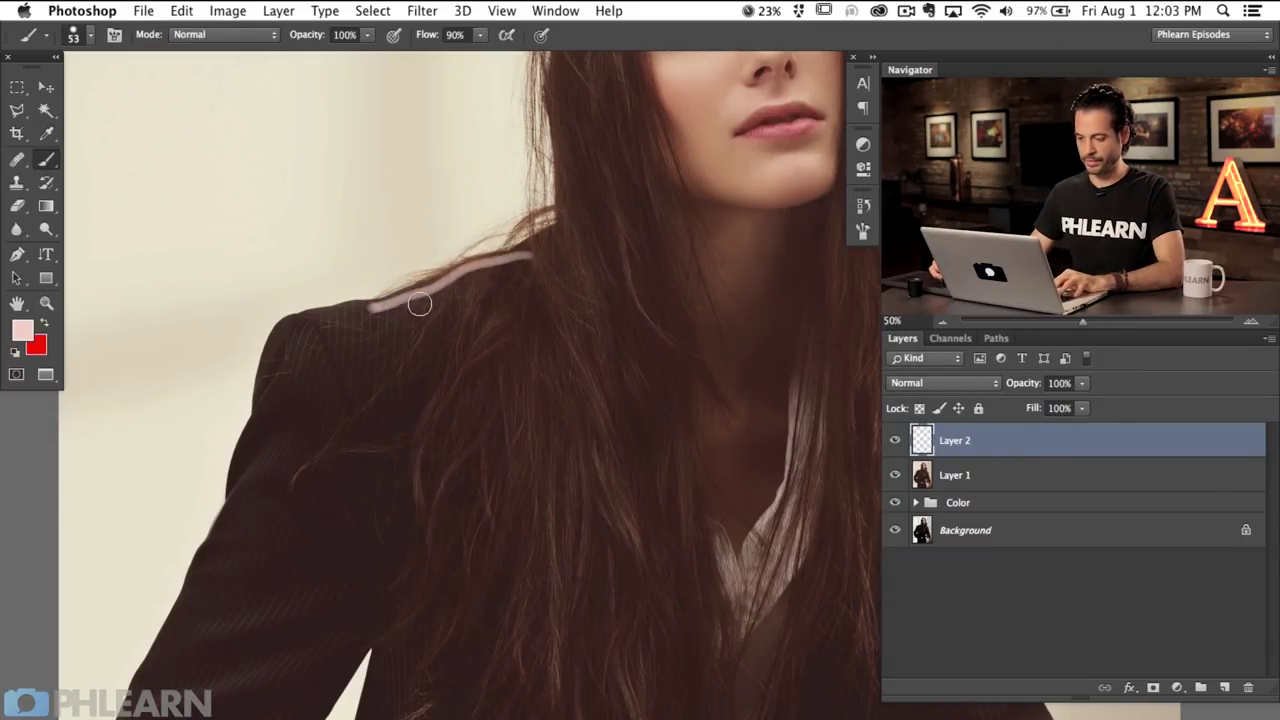
{"action": "key", "text": "z"}
{"action": "key", "text": "b"}
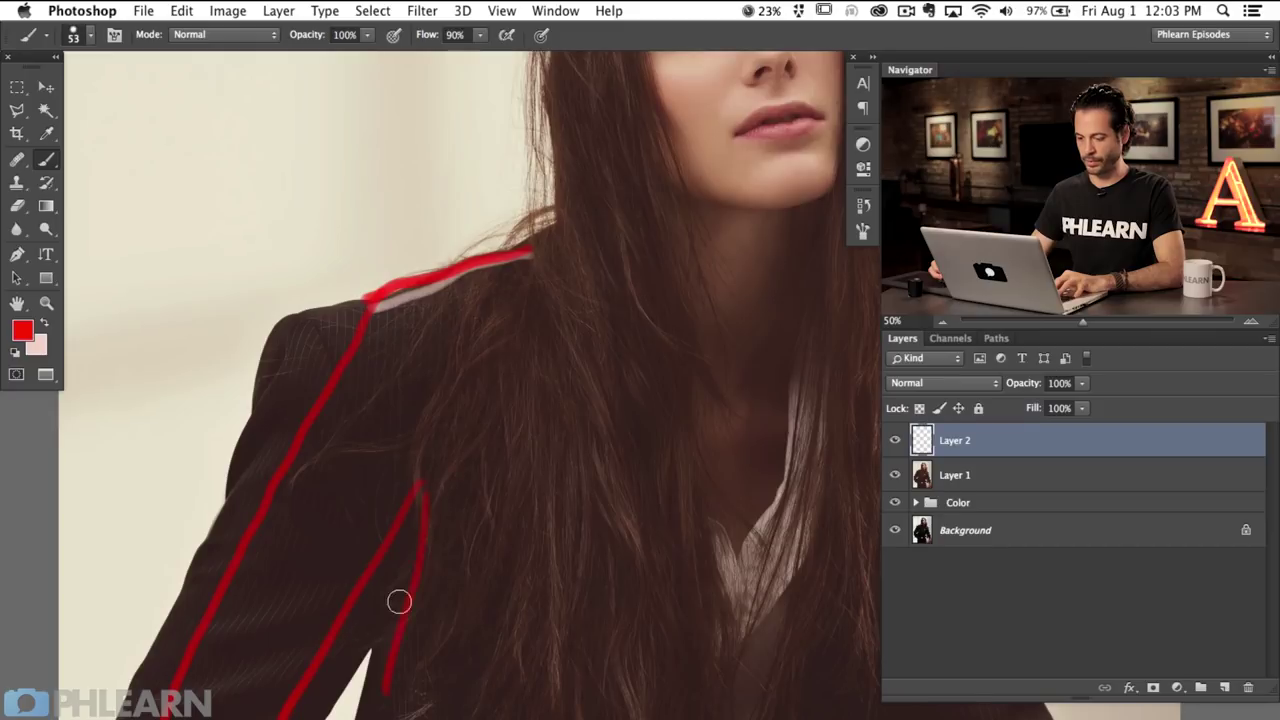
{"action": "mouse_move", "coordinate": [451, 555]}
{"action": "left_mouse_down"}
{"action": "mouse_move", "coordinate": [491, 291]}
{"action": "mouse_move", "coordinate": [457, 526]}
{"action": "mouse_move", "coordinate": [450, 460]}
{"action": "left_mouse_up"}
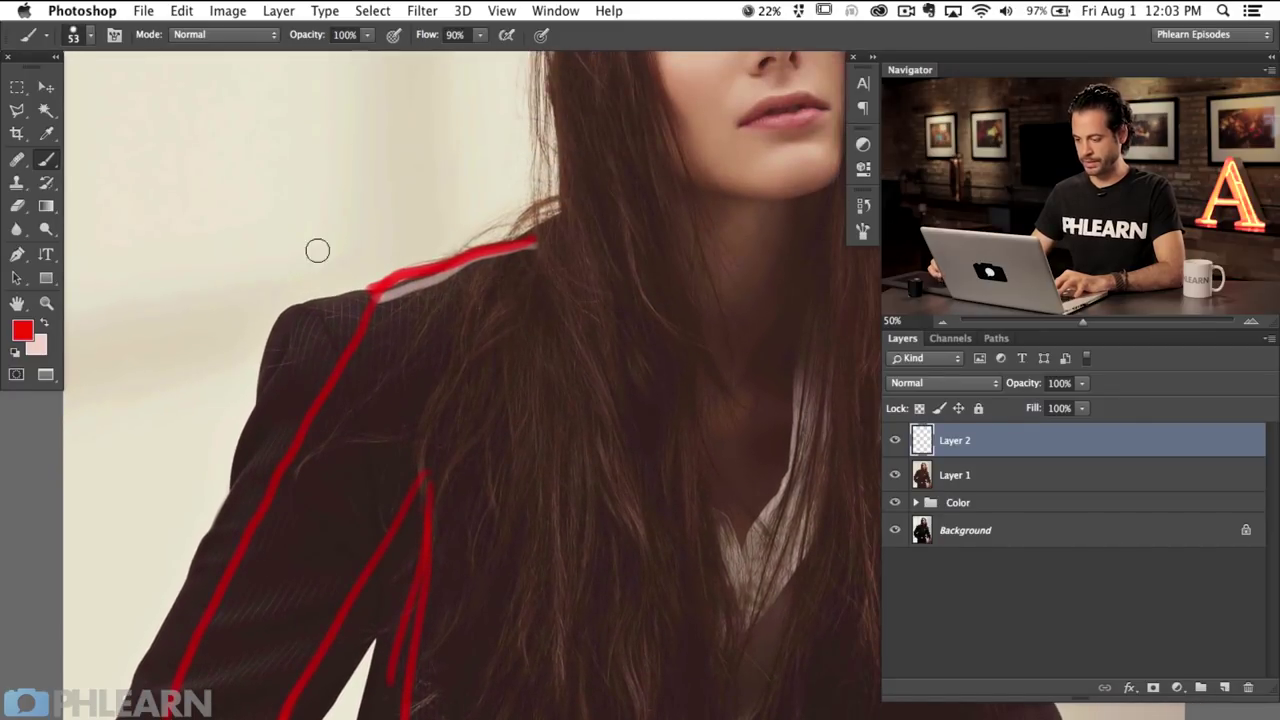
{"action": "left_click_drag", "start_coordinate": [317, 250], "coordinate": [272, 285]}
{"action": "scroll", "coordinate": [545, 335], "scroll_direction": "right", "scroll_amount": 10}
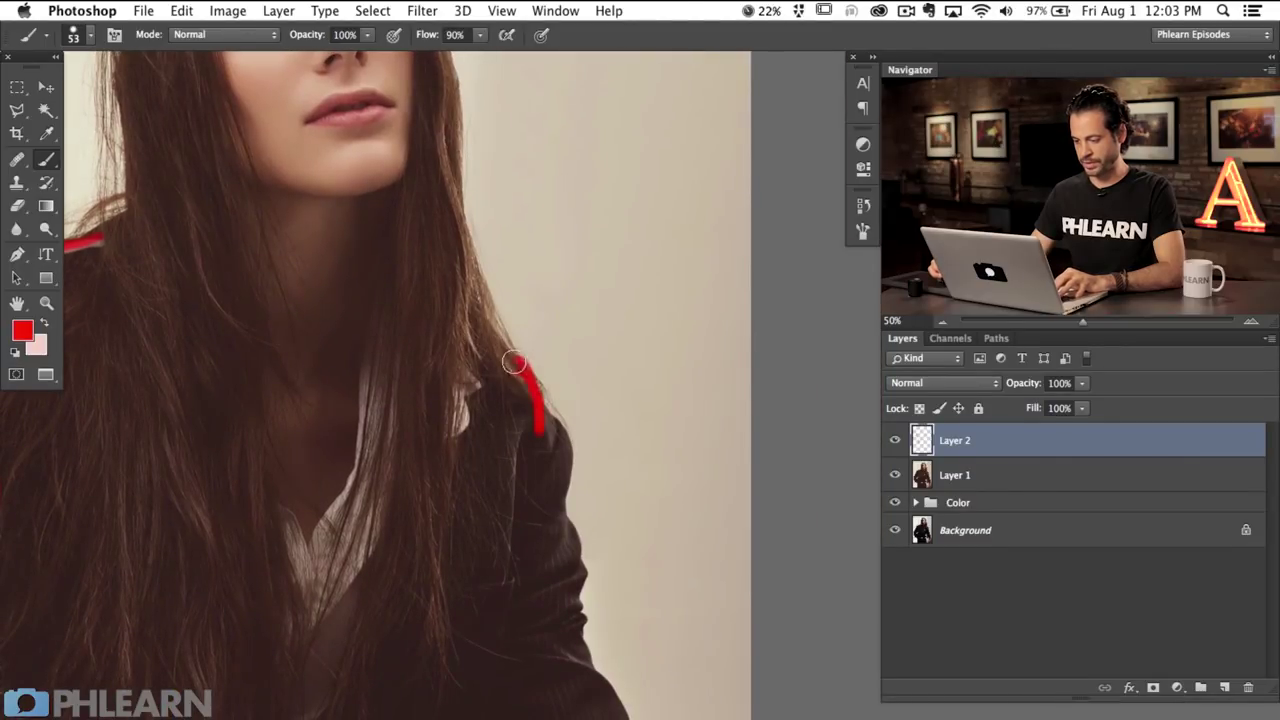
{"action": "key", "text": "super+z"}
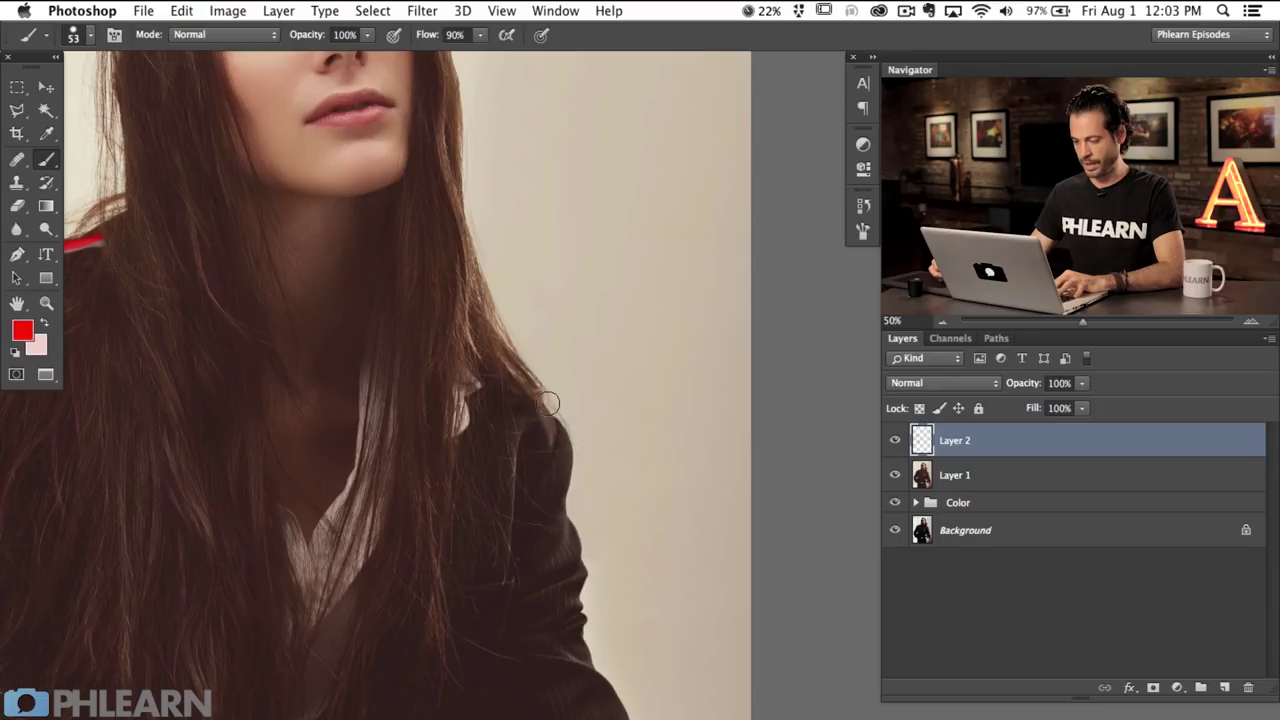
{"action": "scroll", "coordinate": [567, 512], "scroll_direction": "down", "scroll_amount": 10}
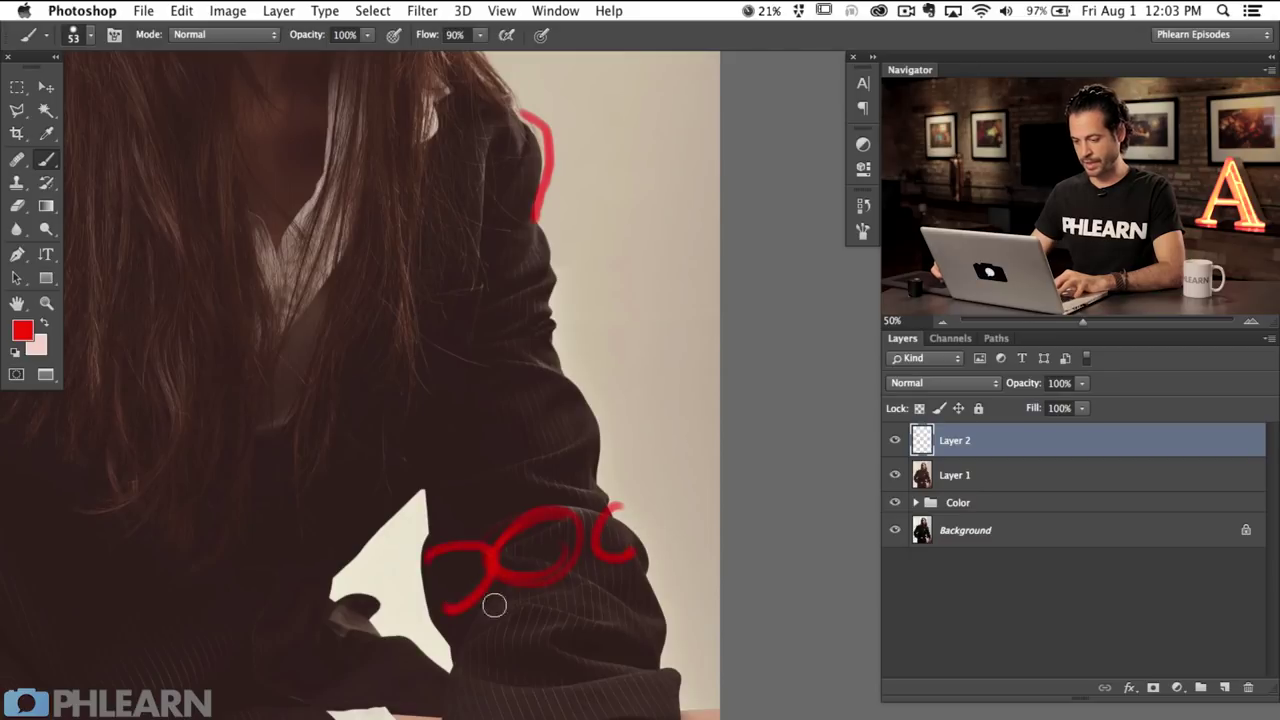
{"action": "scroll", "coordinate": [494, 605], "scroll_direction": "left", "scroll_amount": 10}
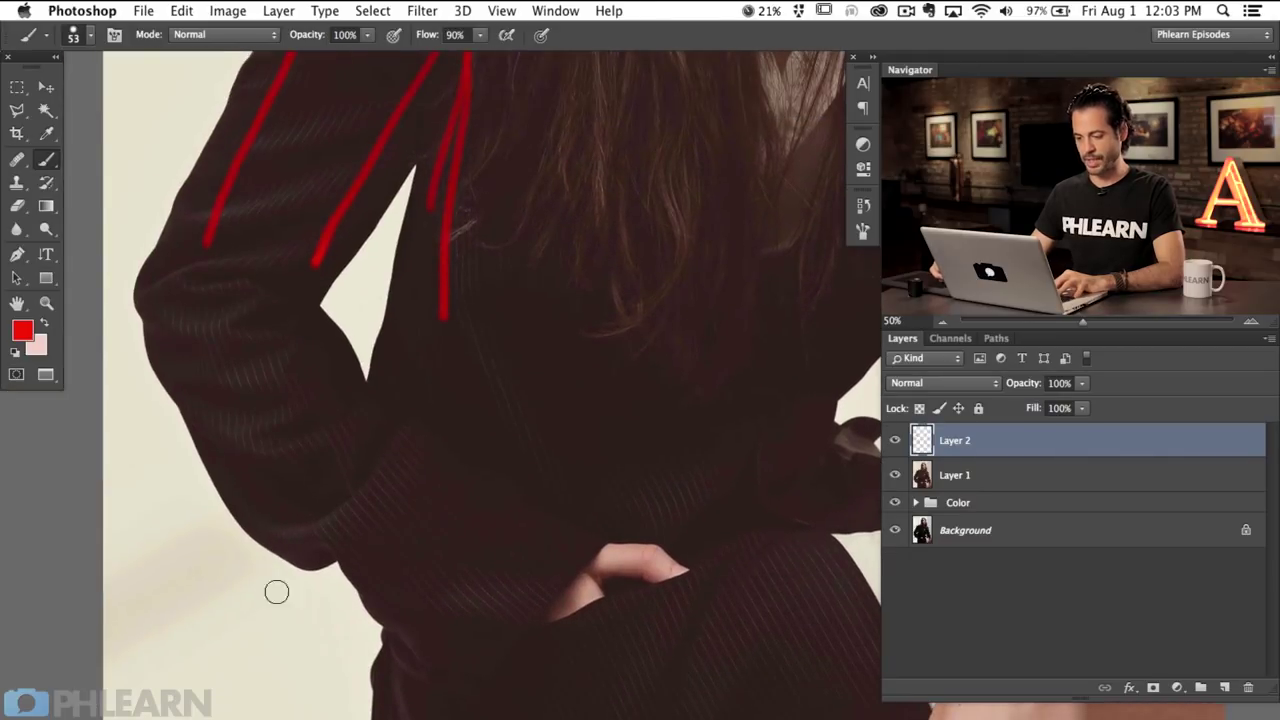
{"action": "left_click_drag", "start_coordinate": [315, 526], "coordinate": [415, 682]}
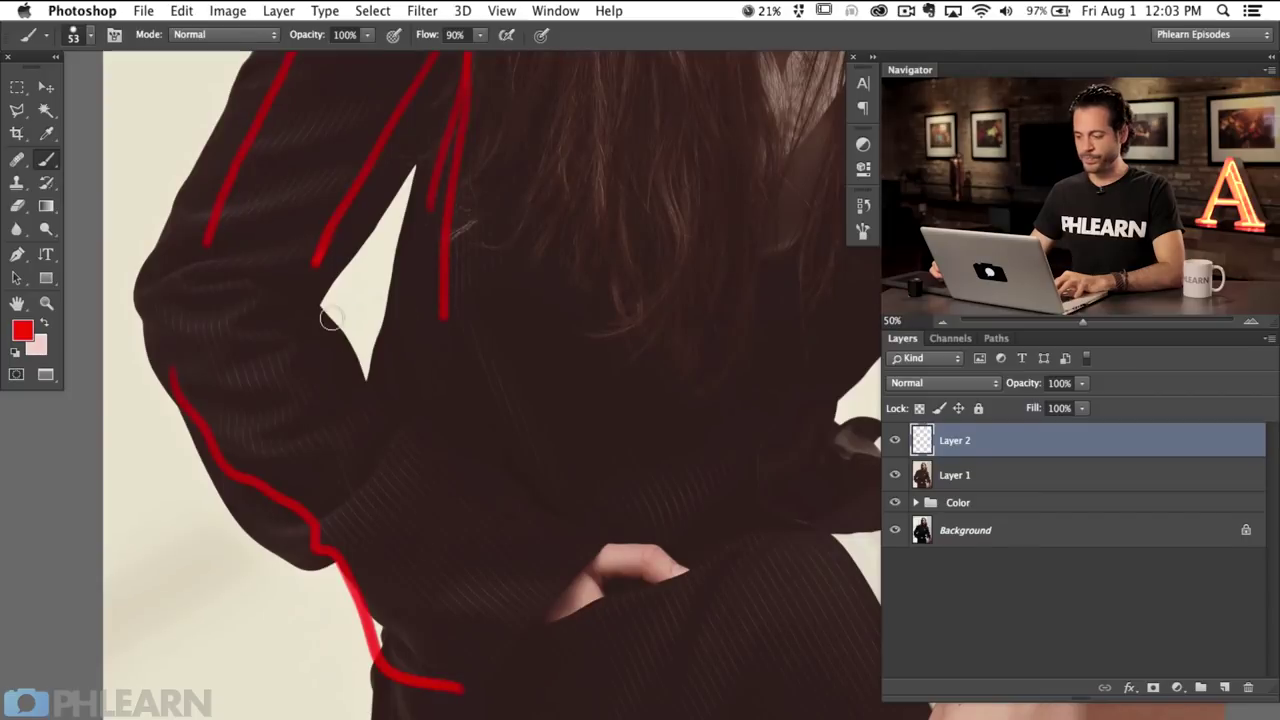
{"action": "mouse_move", "coordinate": [416, 422]}
{"action": "left_mouse_down"}
{"action": "mouse_move", "coordinate": [609, 569]}
{"action": "mouse_move", "coordinate": [415, 714]}
{"action": "left_mouse_up"}
{"action": "mouse_move", "coordinate": [460, 549]}
{"action": "left_mouse_down"}
{"action": "mouse_move", "coordinate": [420, 608]}
{"action": "mouse_move", "coordinate": [340, 226]}
{"action": "mouse_move", "coordinate": [337, 486]}
{"action": "left_mouse_up"}
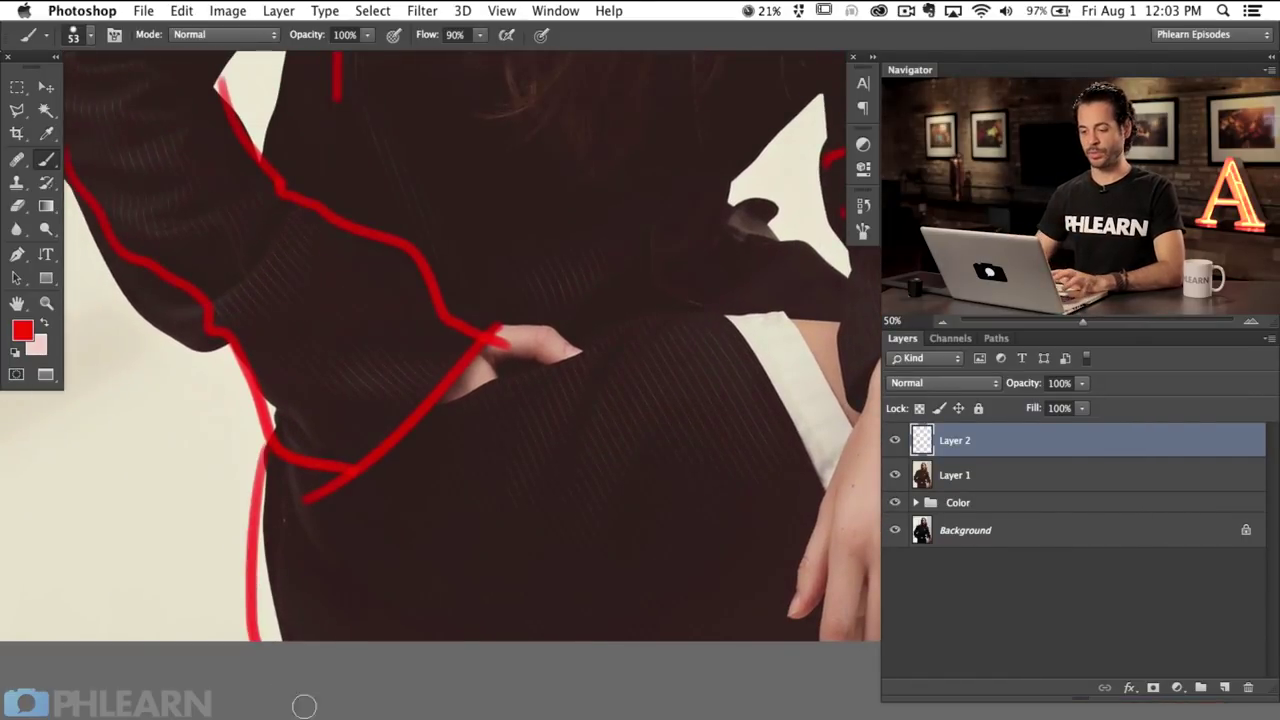
{"action": "scroll", "coordinate": [304, 706], "scroll_direction": "up", "scroll_amount": 5}
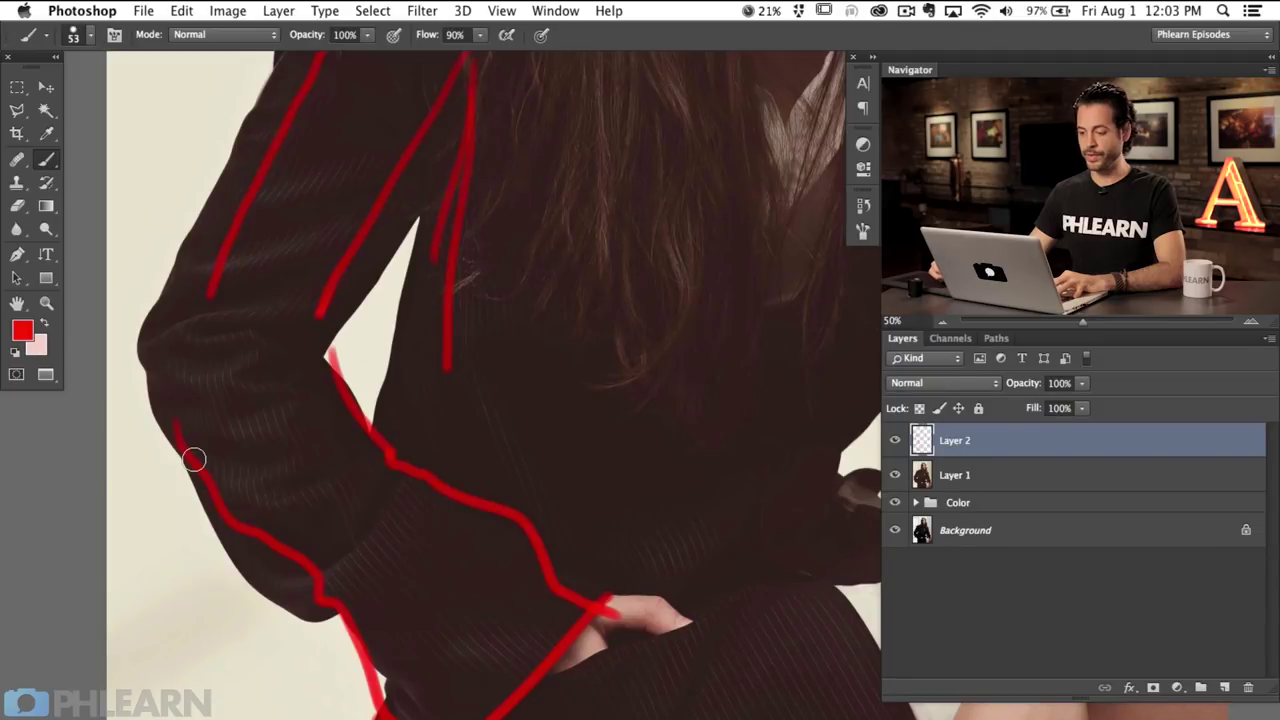
{"action": "mouse_move", "coordinate": [388, 467]}
{"action": "left_mouse_down"}
{"action": "mouse_move", "coordinate": [394, 543]}
{"action": "mouse_move", "coordinate": [380, 517]}
{"action": "mouse_move", "coordinate": [314, 614]}
{"action": "left_mouse_up"}
Step: Delete the red sketch-mark layer and open Liquify, zoomed in on the portrait
{"action": "key", "text": "Delete"}
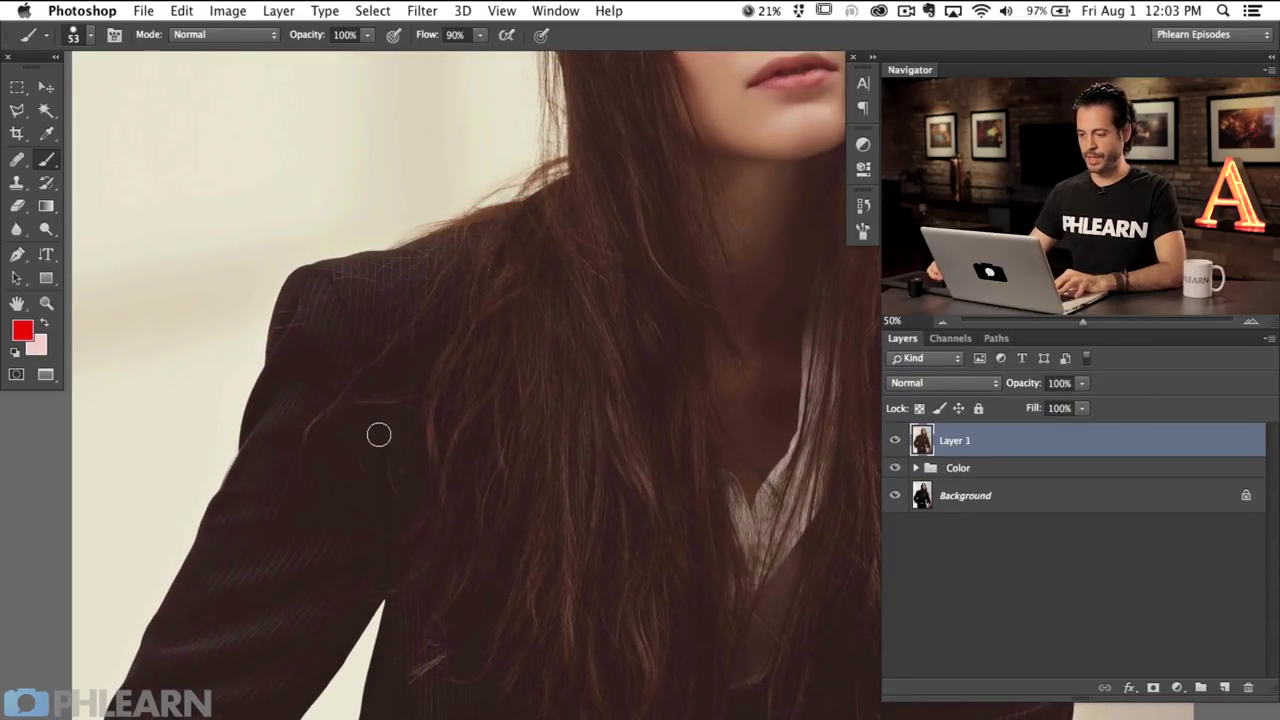
{"action": "left_click", "coordinate": [421, 11]}
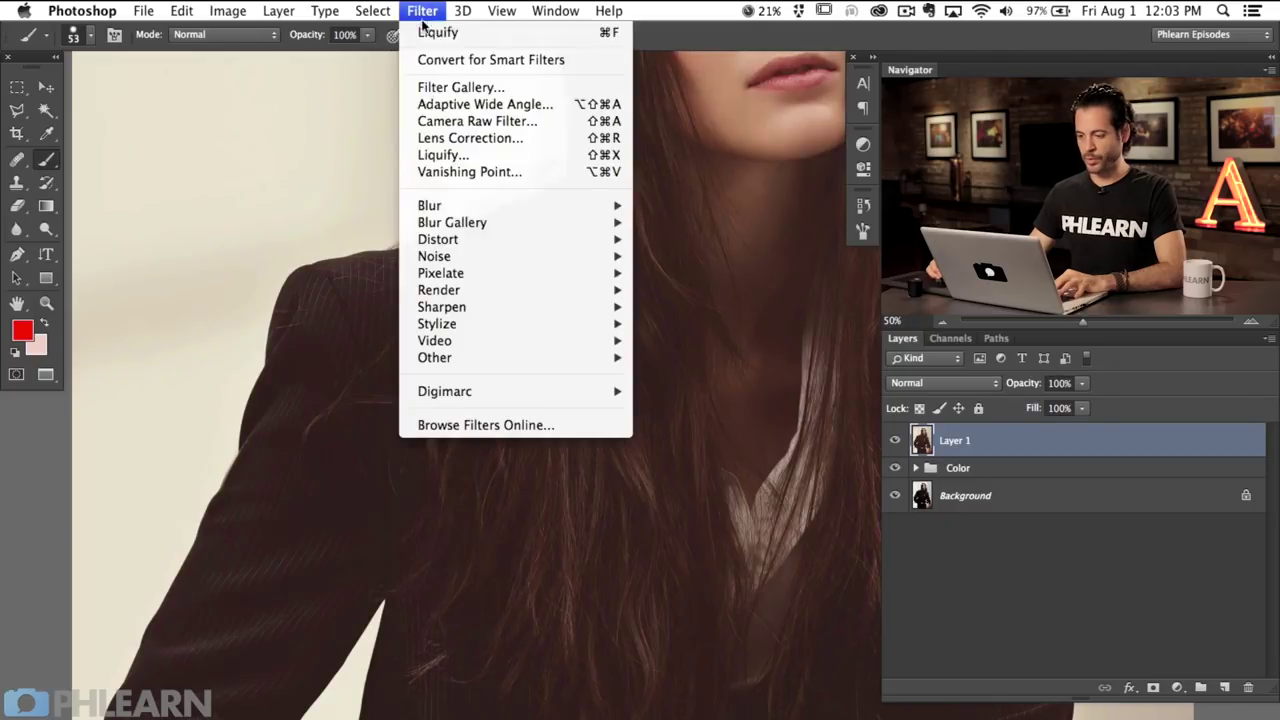
{"action": "left_click", "coordinate": [453, 160]}
{"action": "key", "text": "super+plus"}
{"action": "key", "text": "super+plus"}
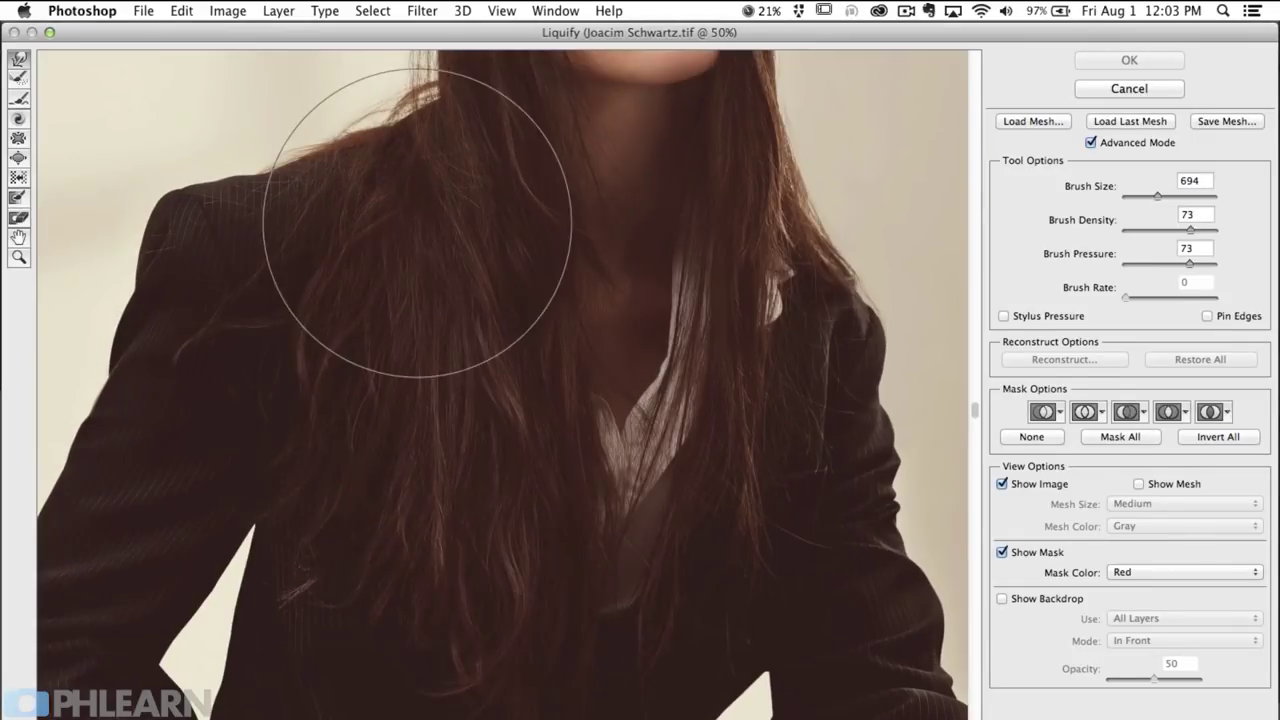
{"action": "scroll", "coordinate": [457, 386], "scroll_direction": "up", "scroll_amount": 5}
Step: Freeze the shoulder and hair, and set the warp brush to pressure 38 and size 415
{"action": "mouse_move", "coordinate": [517, 325]}
{"action": "left_mouse_down"}
{"action": "mouse_move", "coordinate": [397, 323]}
{"action": "mouse_move", "coordinate": [400, 343]}
{"action": "mouse_move", "coordinate": [389, 337]}
{"action": "left_mouse_up"}
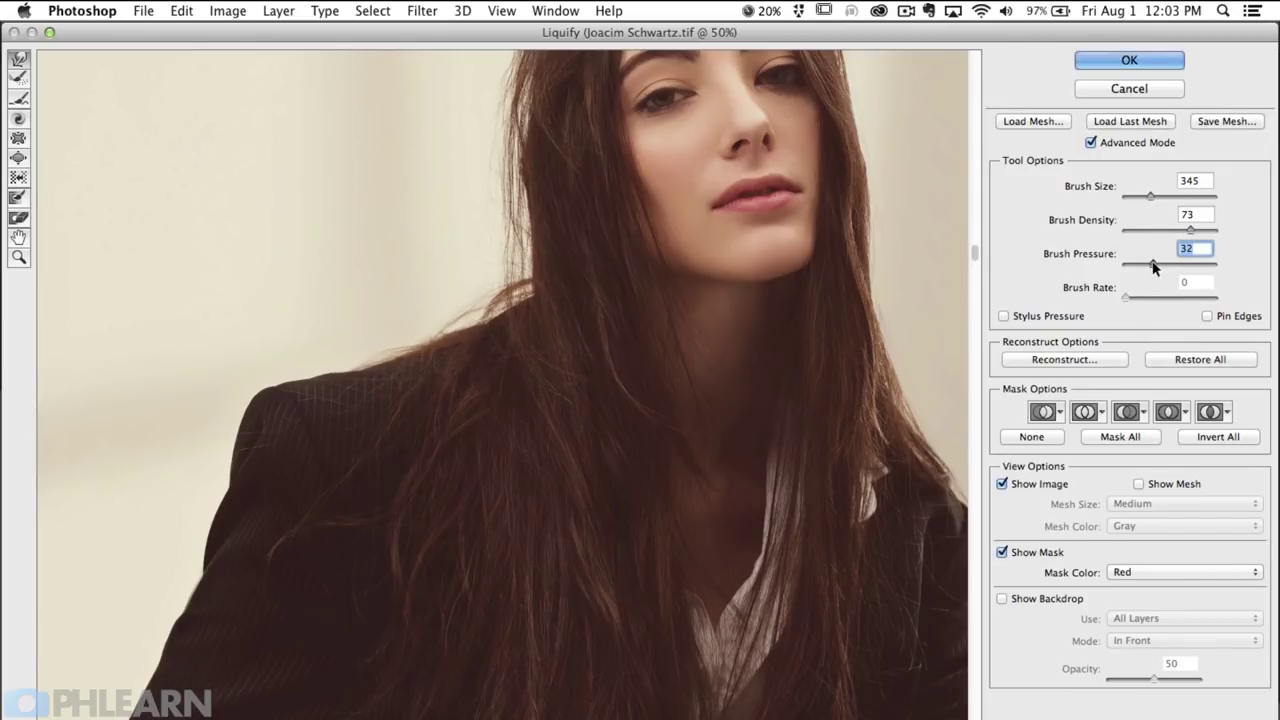
{"action": "mouse_move", "coordinate": [386, 380]}
{"action": "left_mouse_down"}
{"action": "mouse_move", "coordinate": [350, 371]}
{"action": "mouse_move", "coordinate": [377, 365]}
{"action": "left_mouse_up"}
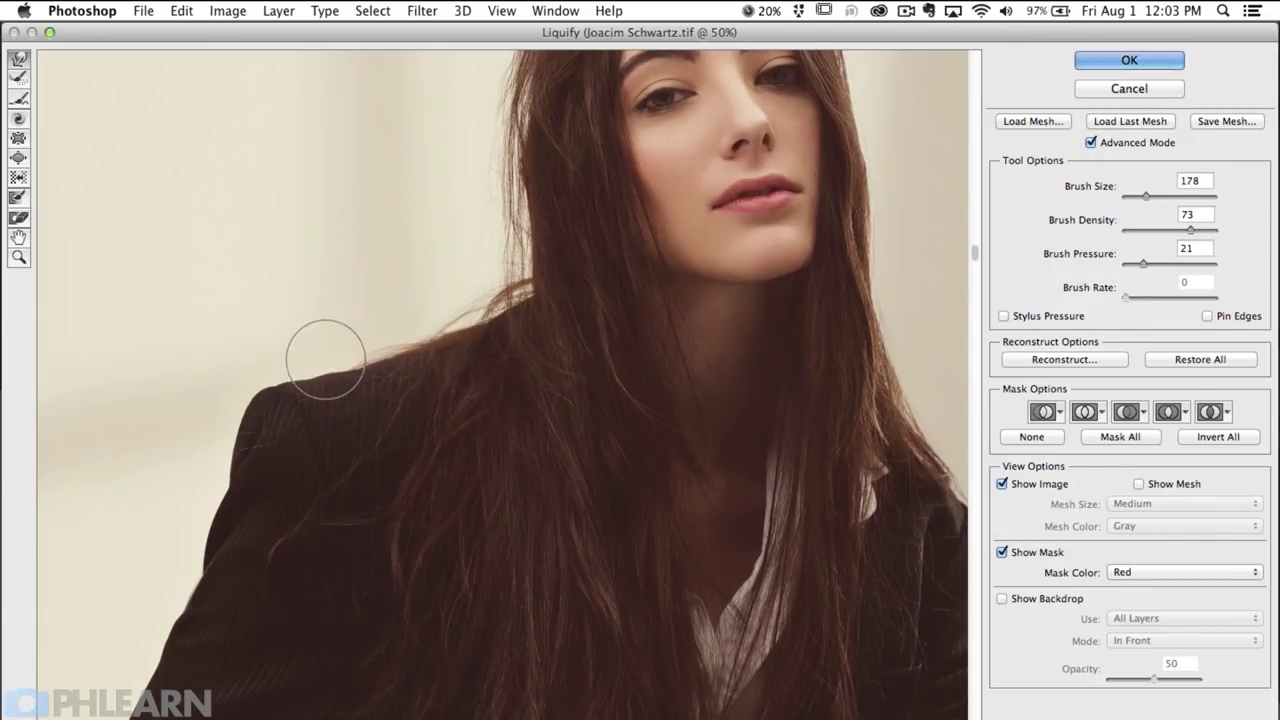
{"action": "left_click_drag", "start_coordinate": [394, 362], "coordinate": [399, 364]}
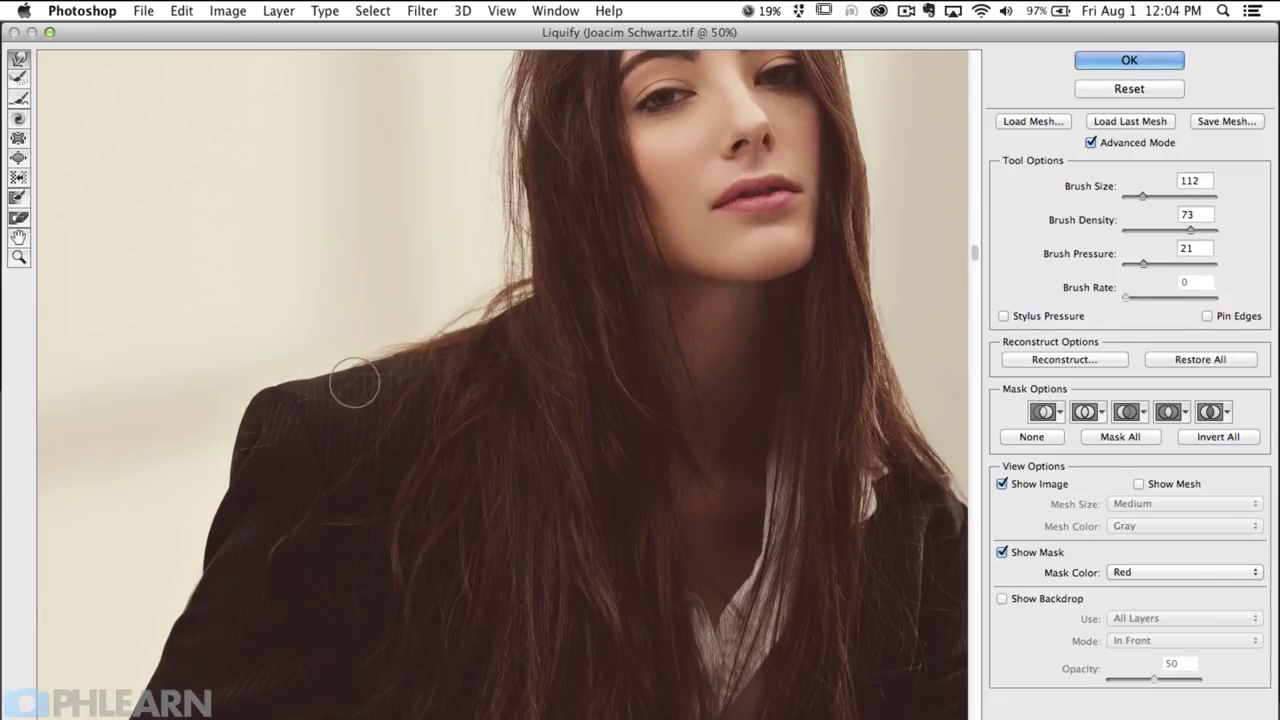
{"action": "left_click_drag", "start_coordinate": [166, 409], "coordinate": [488, 386]}
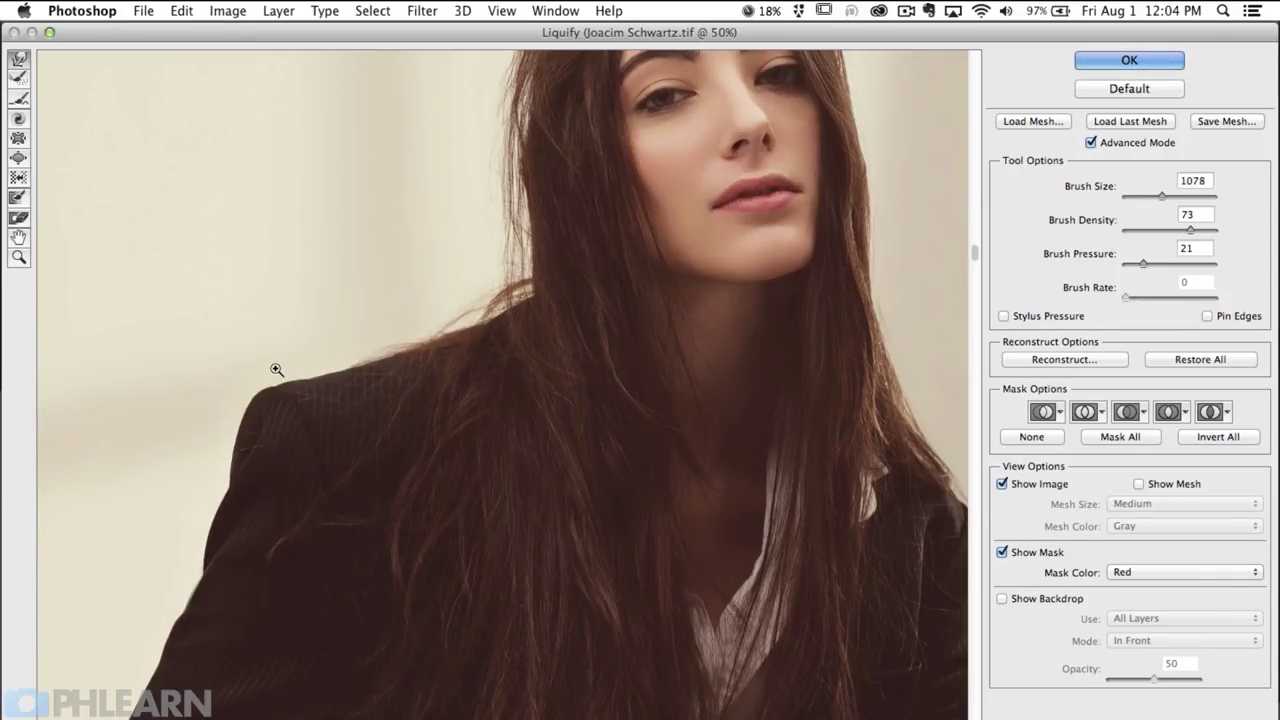
{"action": "key", "text": "super+minus"}
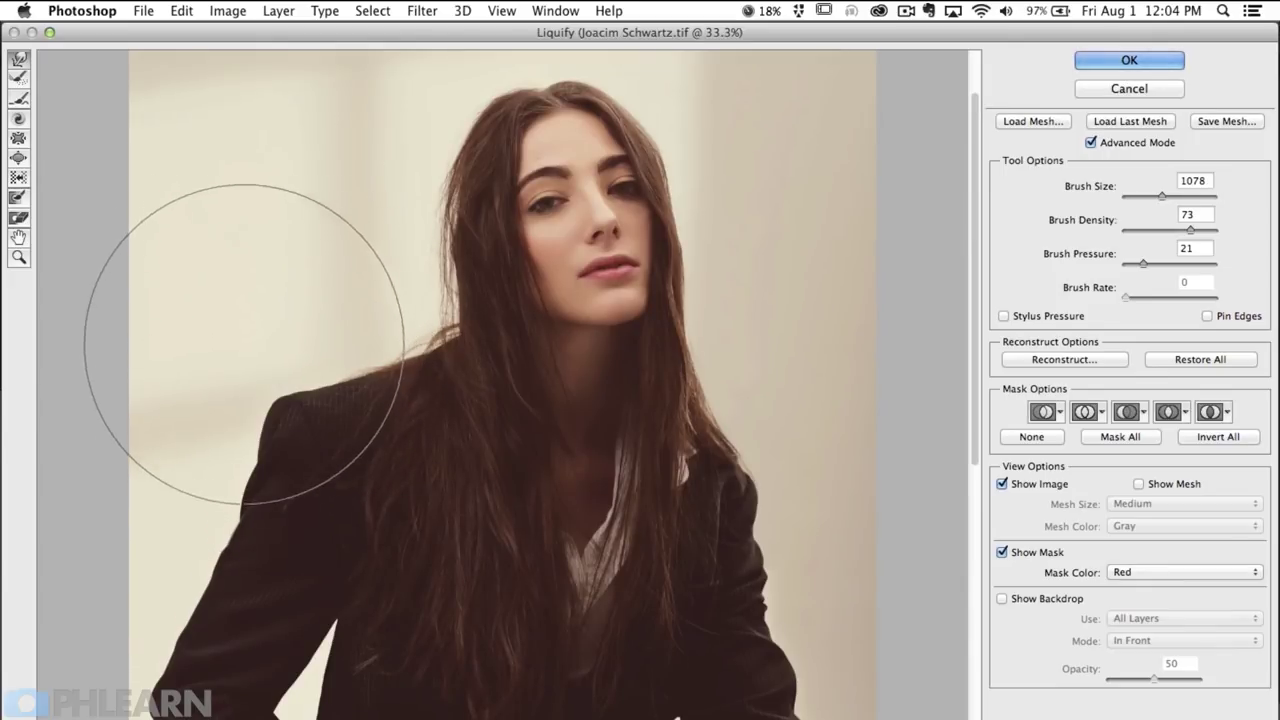
{"action": "mouse_move", "coordinate": [426, 415]}
{"action": "left_mouse_down"}
{"action": "mouse_move", "coordinate": [459, 411]}
{"action": "mouse_move", "coordinate": [334, 422]}
{"action": "mouse_move", "coordinate": [418, 428]}
{"action": "mouse_move", "coordinate": [224, 403]}
{"action": "mouse_move", "coordinate": [263, 376]}
{"action": "left_mouse_up"}
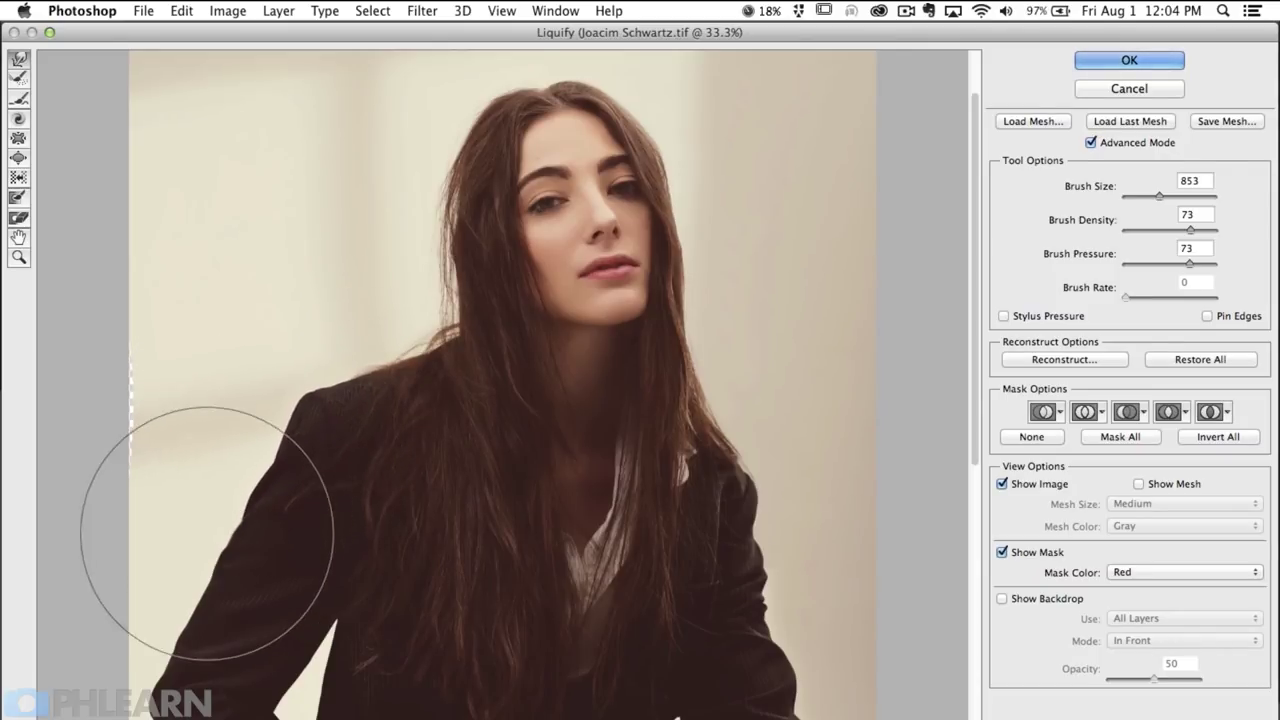
{"action": "left_click_drag", "start_coordinate": [1161, 268], "coordinate": [1158, 265]}
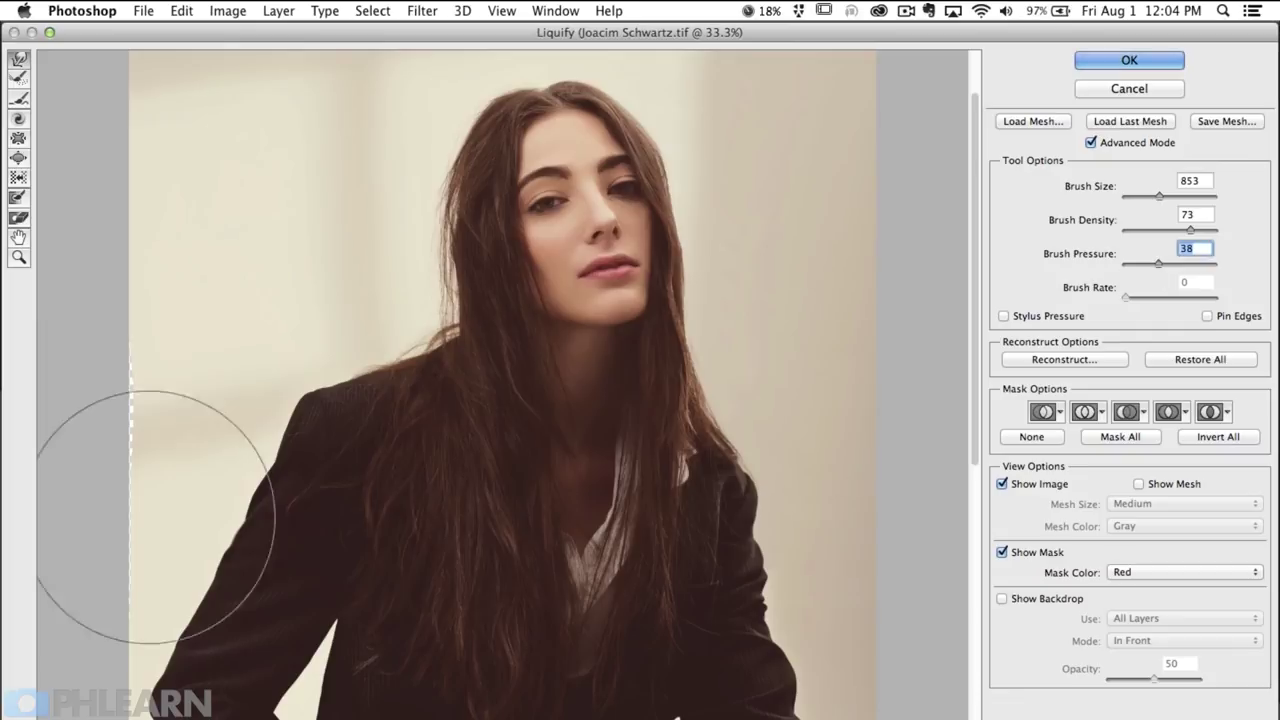
{"action": "left_click_drag", "start_coordinate": [308, 380], "coordinate": [177, 400]}
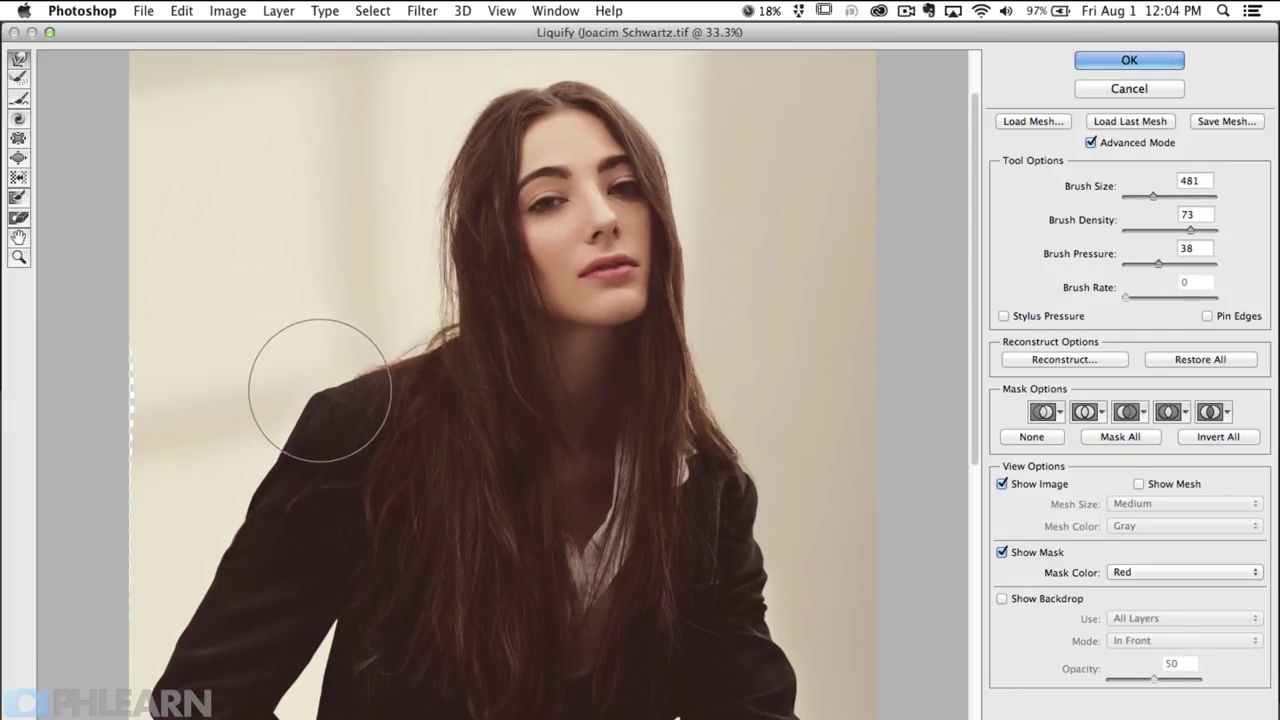
{"action": "left_click_drag", "start_coordinate": [362, 405], "coordinate": [296, 400]}
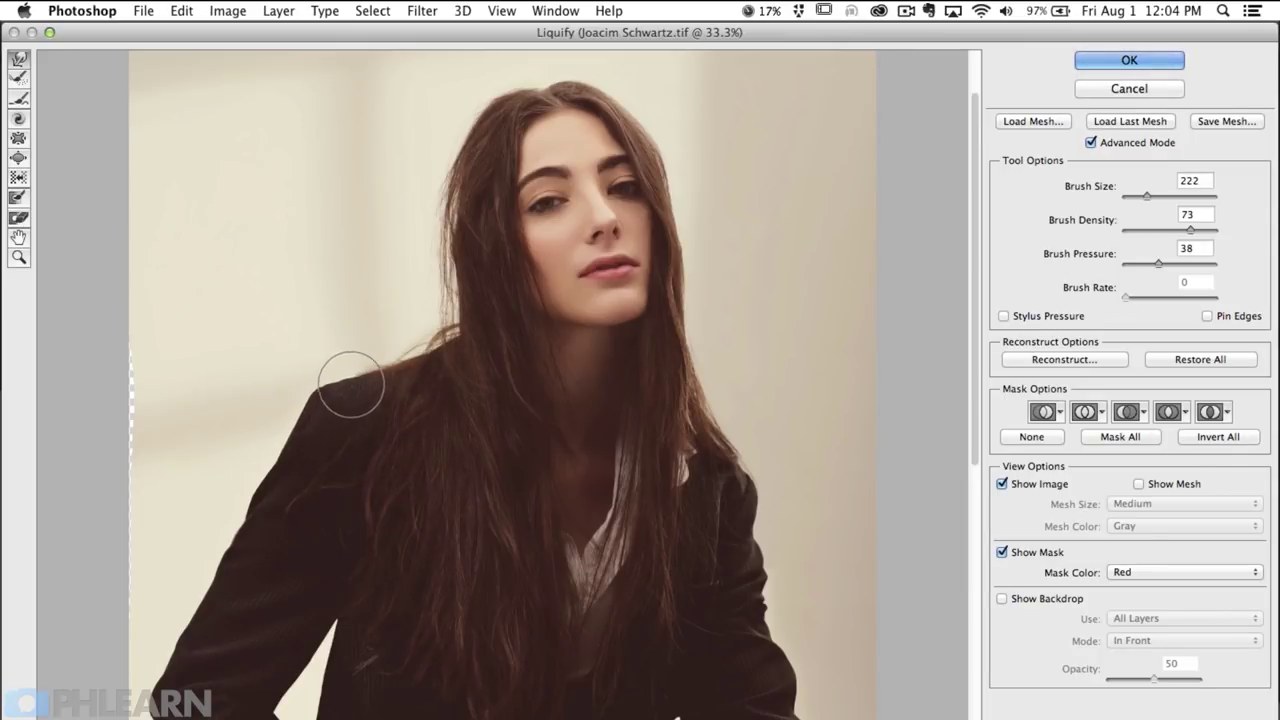
{"action": "left_click_drag", "start_coordinate": [299, 590], "coordinate": [292, 361]}
Step: Push the left sleeve edge inward with a warp brush at pressure 34
{"action": "mouse_move", "coordinate": [225, 290]}
{"action": "left_mouse_down"}
{"action": "mouse_move", "coordinate": [214, 286]}
{"action": "mouse_move", "coordinate": [286, 263]}
{"action": "left_mouse_up"}
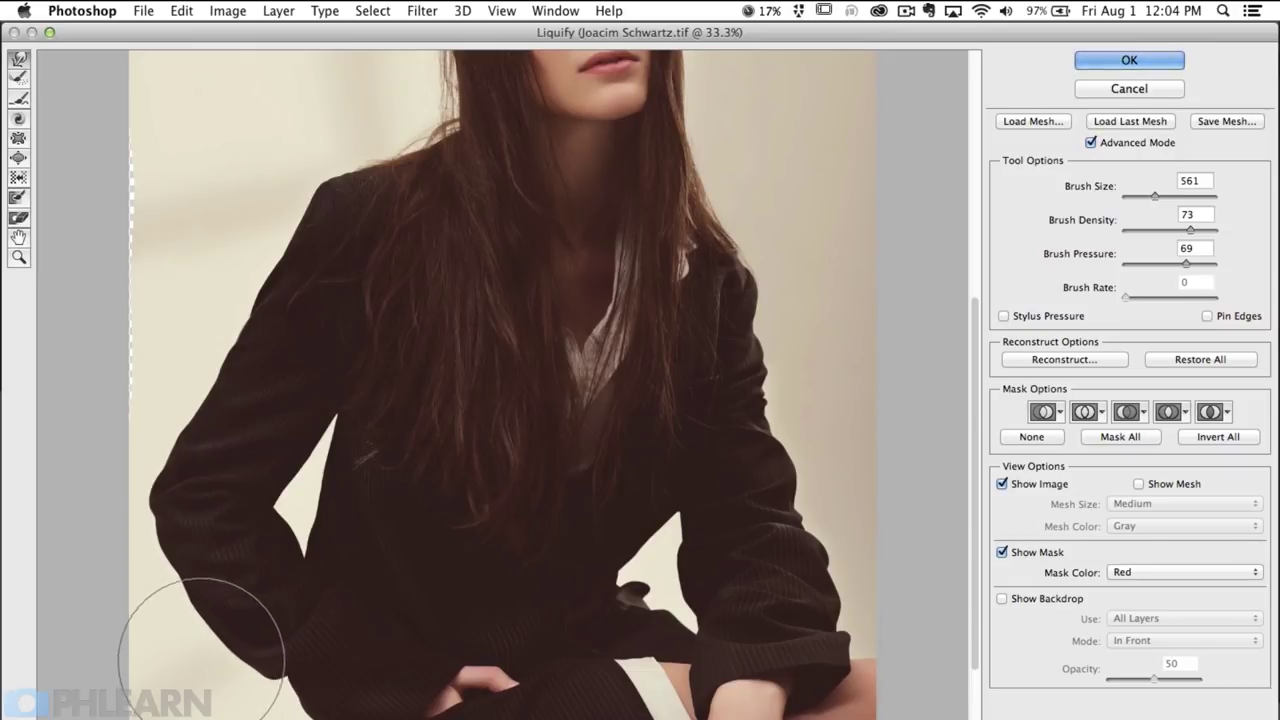
{"action": "left_click_drag", "start_coordinate": [163, 578], "coordinate": [110, 594]}
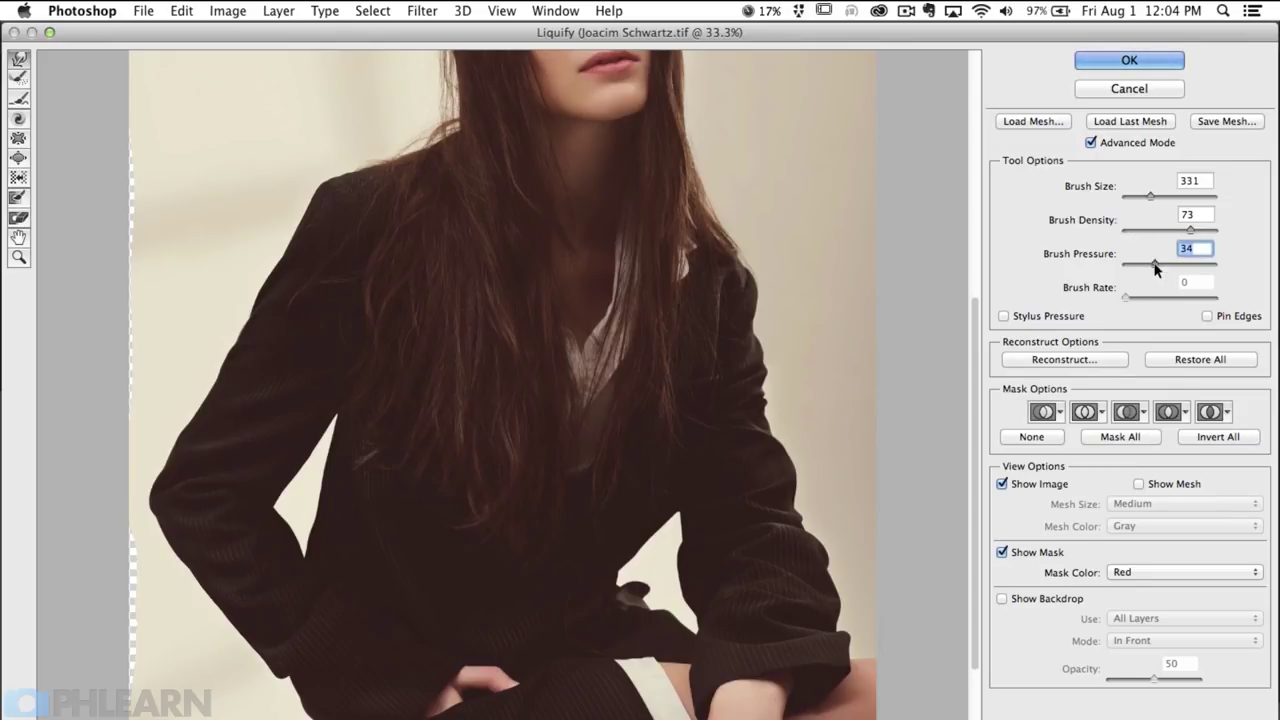
{"action": "left_click", "coordinate": [160, 575]}
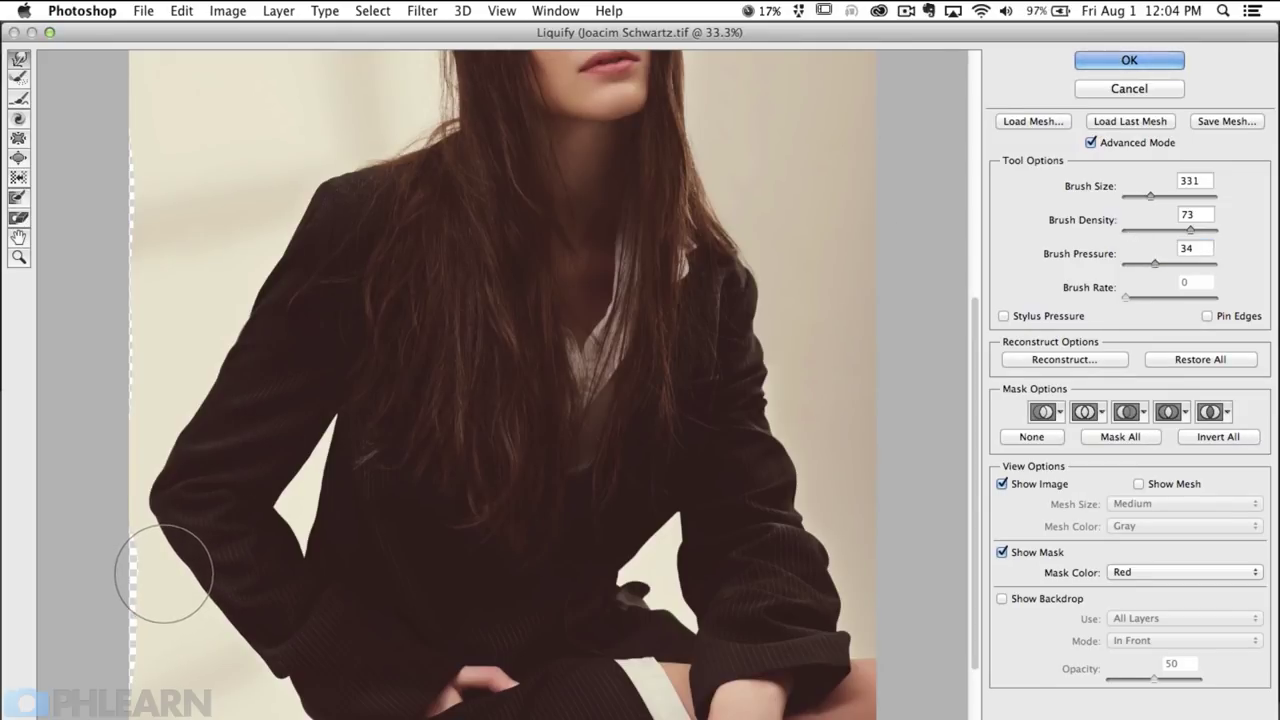
{"action": "left_click_drag", "start_coordinate": [190, 563], "coordinate": [155, 580]}
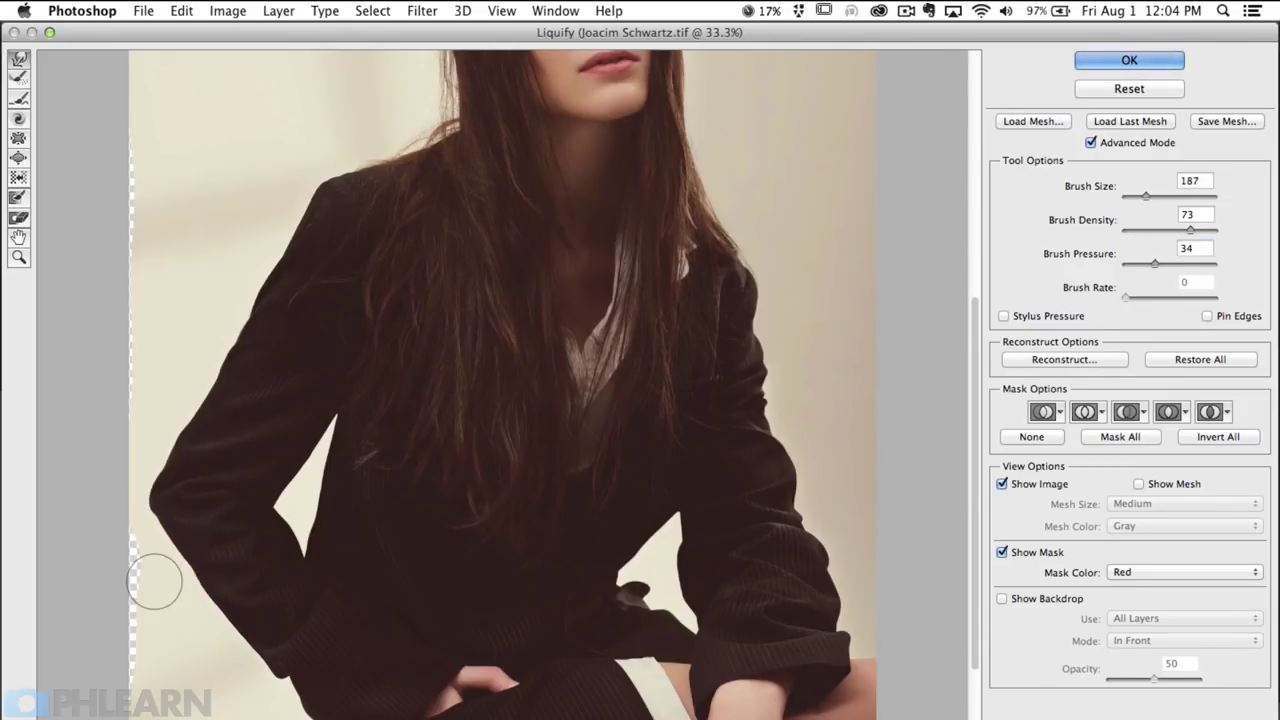
{"action": "left_click_drag", "start_coordinate": [297, 535], "coordinate": [350, 530]}
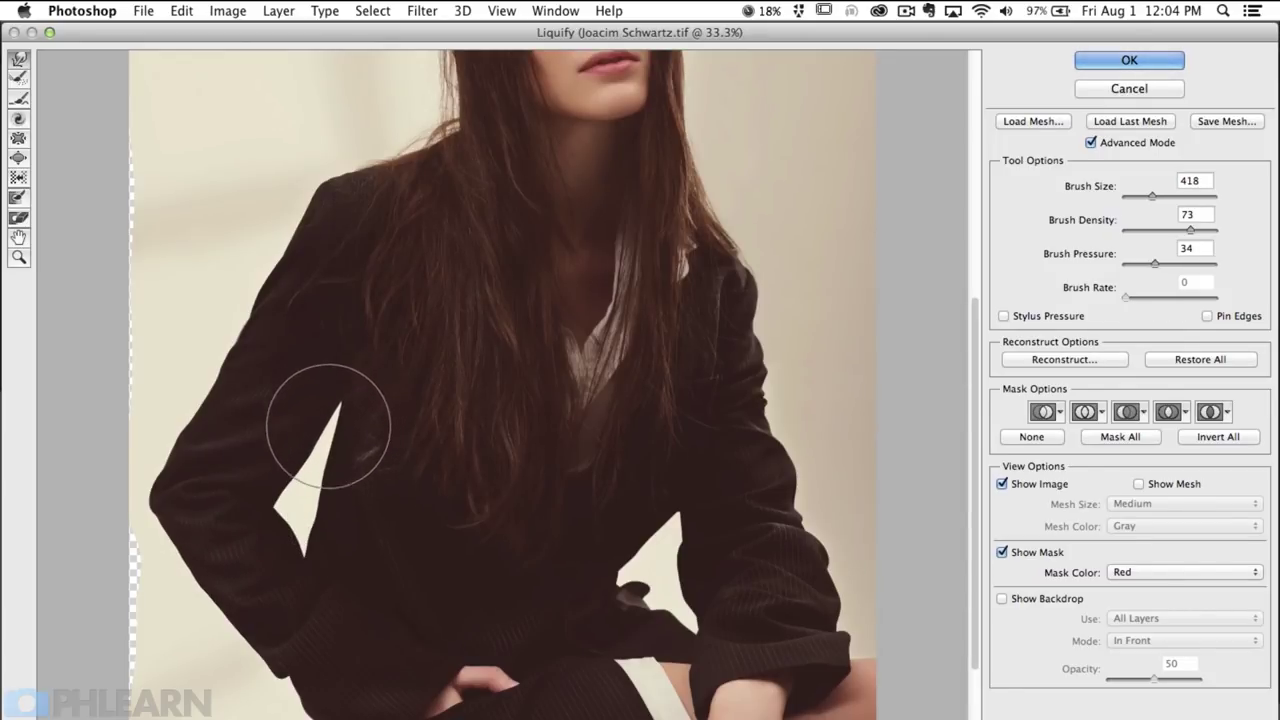
{"action": "left_click_drag", "start_coordinate": [330, 478], "coordinate": [279, 483]}
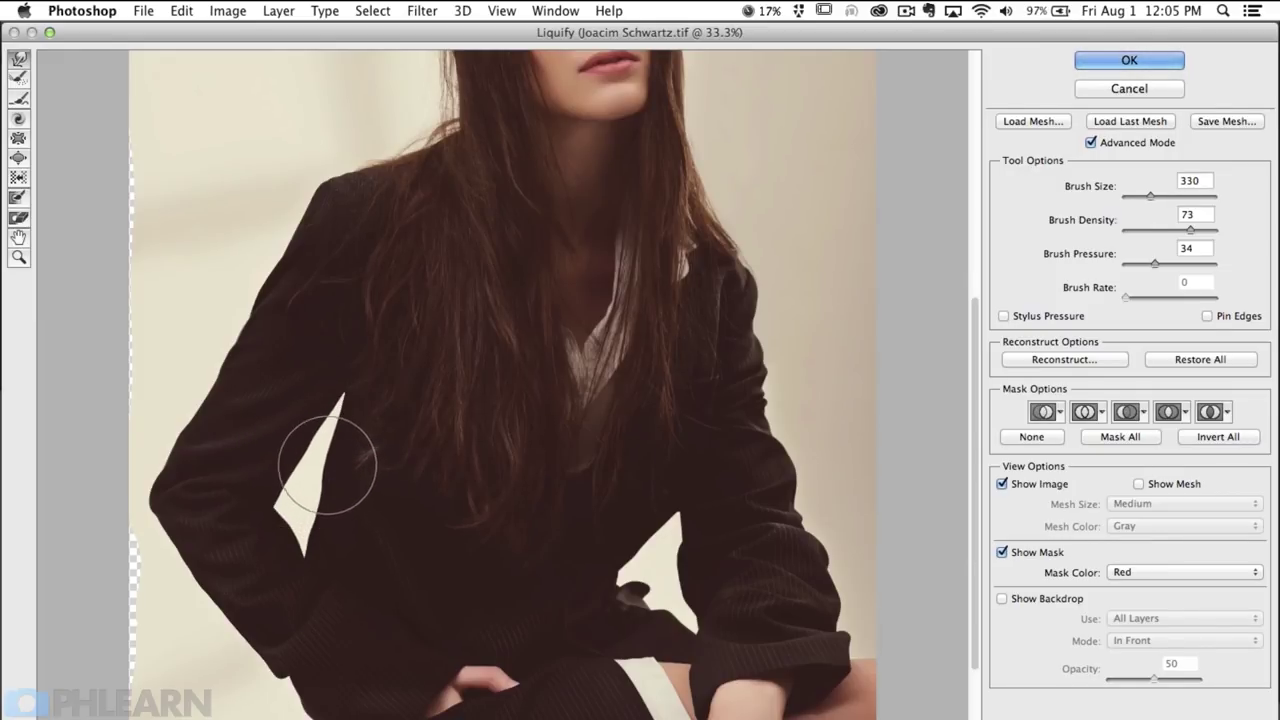
Step: Slim the left sleeve and shoulder outline further, resizing the brush between about 327 and 803
{"action": "mouse_move", "coordinate": [357, 471]}
{"action": "left_mouse_down"}
{"action": "mouse_move", "coordinate": [320, 471]}
{"action": "mouse_move", "coordinate": [360, 471]}
{"action": "left_mouse_up"}
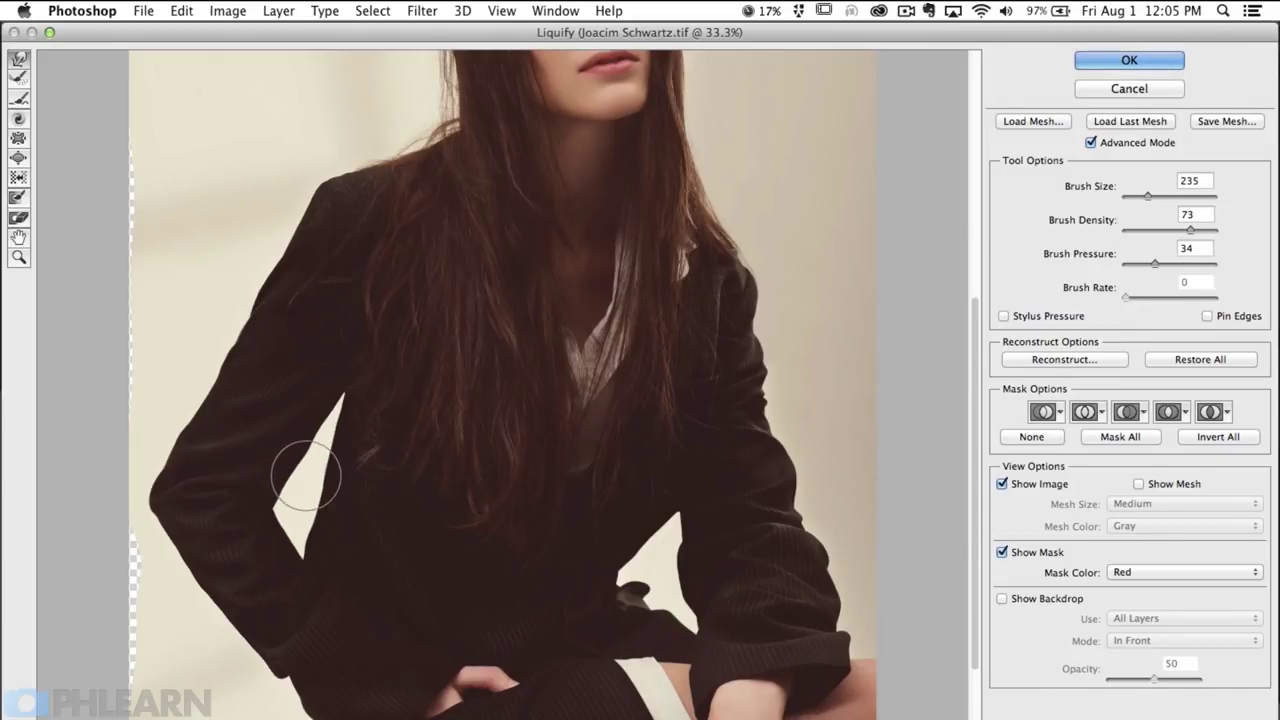
{"action": "left_click_drag", "start_coordinate": [295, 434], "coordinate": [307, 432]}
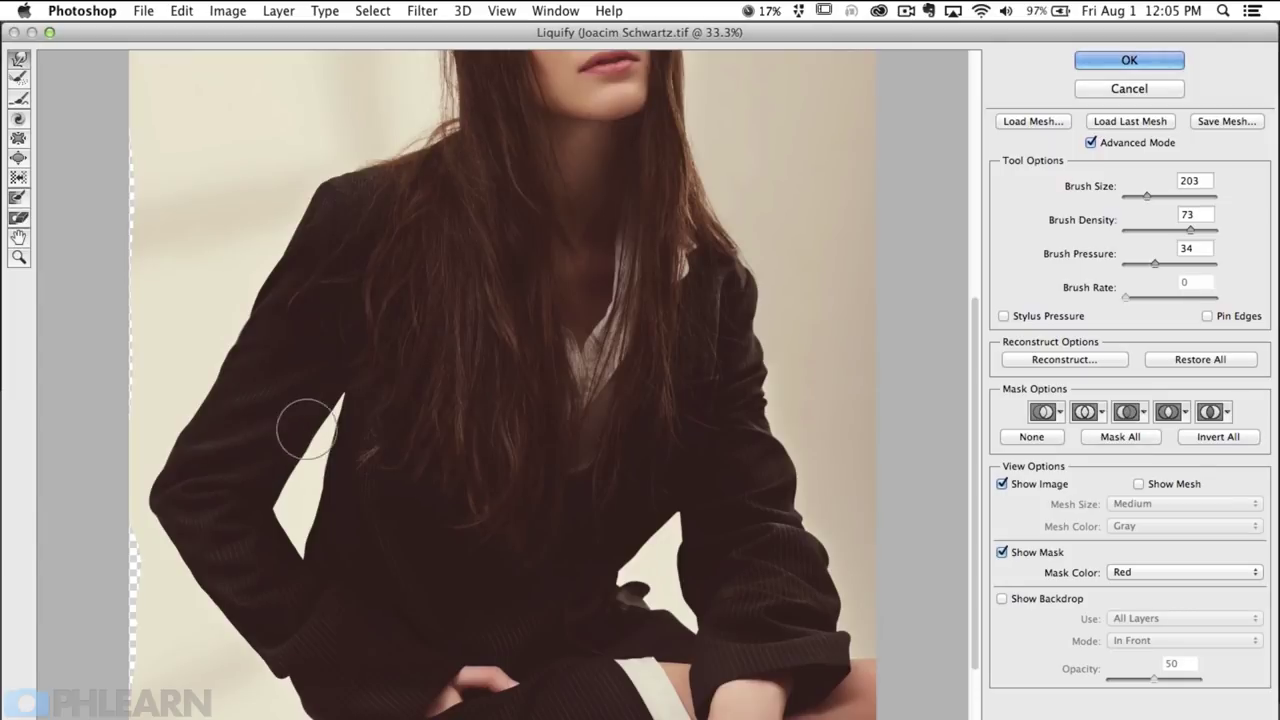
{"action": "mouse_move", "coordinate": [245, 330]}
{"action": "left_mouse_down"}
{"action": "mouse_move", "coordinate": [260, 317]}
{"action": "mouse_move", "coordinate": [229, 271]}
{"action": "mouse_move", "coordinate": [236, 283]}
{"action": "left_mouse_up"}
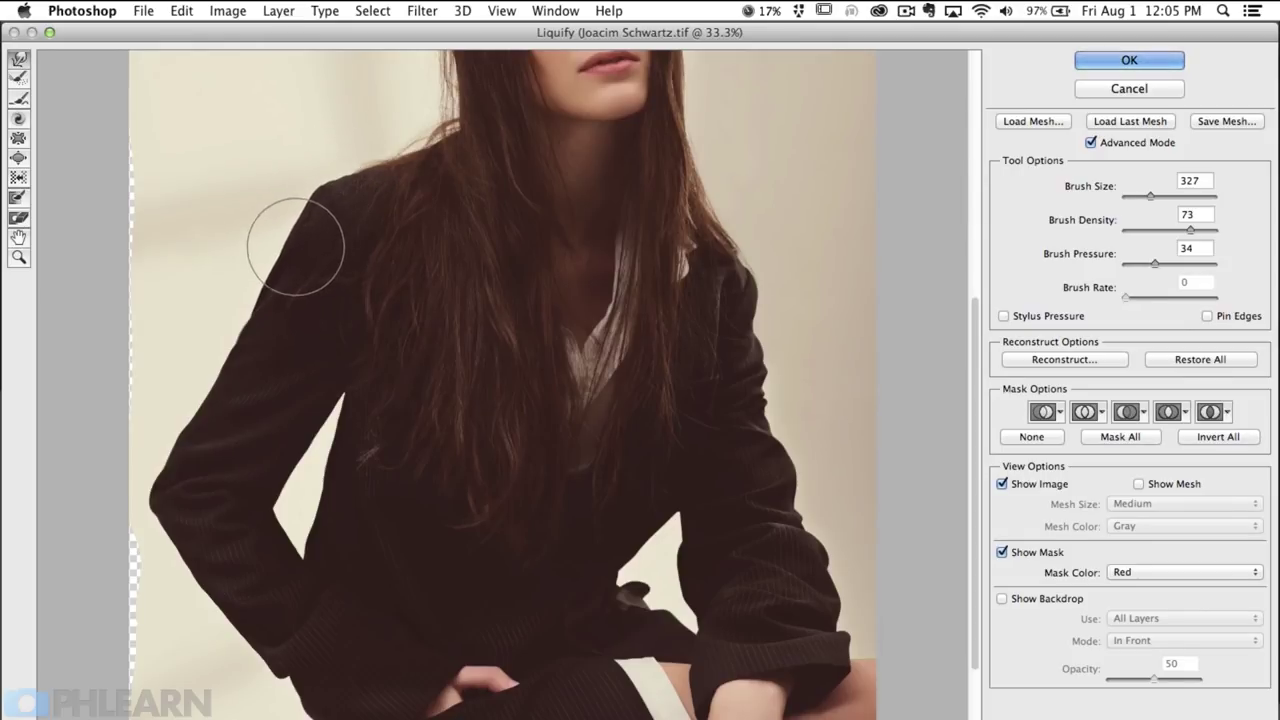
{"action": "left_click_drag", "start_coordinate": [234, 349], "coordinate": [290, 349]}
{"action": "left_click_drag", "start_coordinate": [224, 318], "coordinate": [290, 322]}
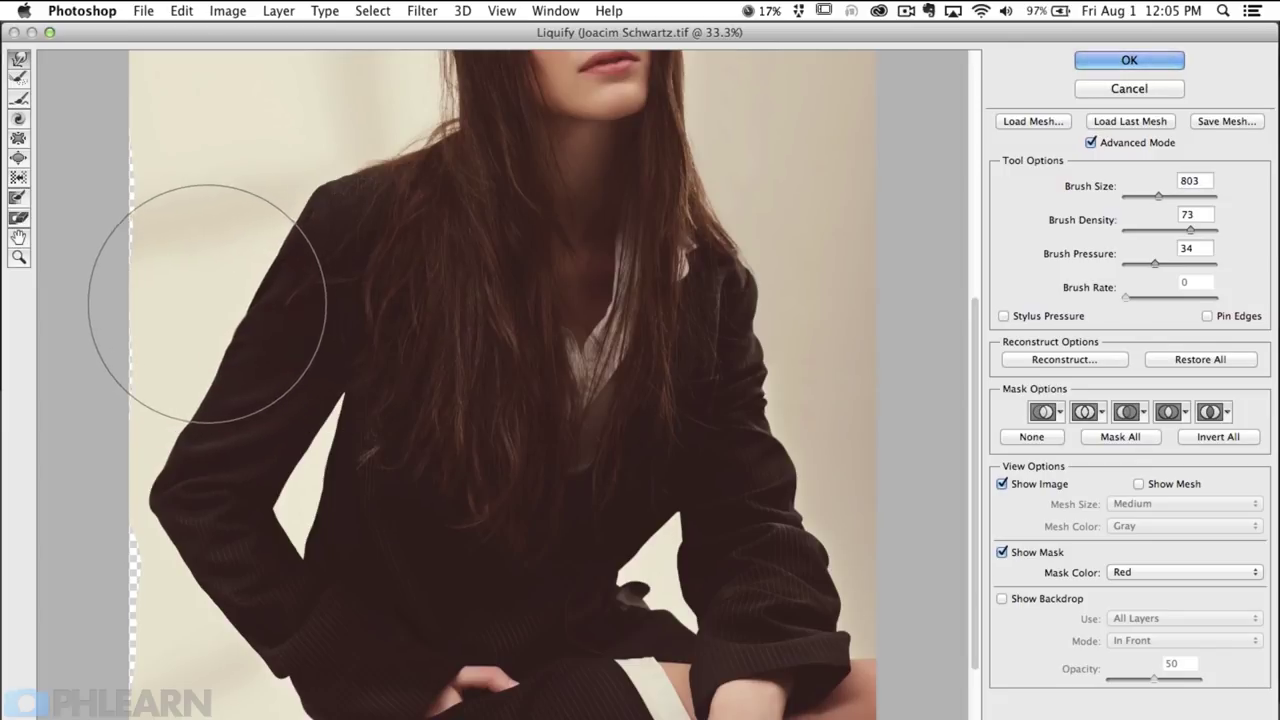
{"action": "left_click_drag", "start_coordinate": [223, 423], "coordinate": [150, 432]}
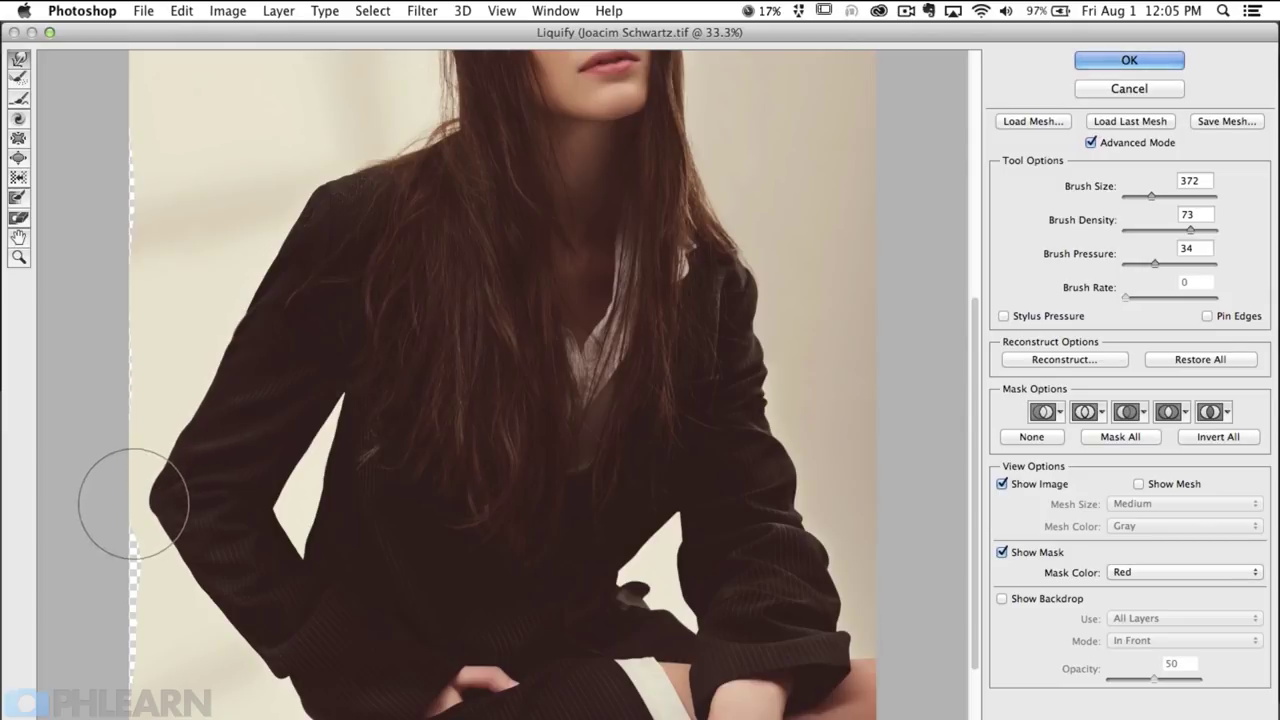
{"action": "mouse_move", "coordinate": [216, 531]}
{"action": "left_mouse_down"}
{"action": "mouse_move", "coordinate": [219, 485]}
{"action": "mouse_move", "coordinate": [147, 460]}
{"action": "mouse_move", "coordinate": [157, 456]}
{"action": "left_mouse_up"}
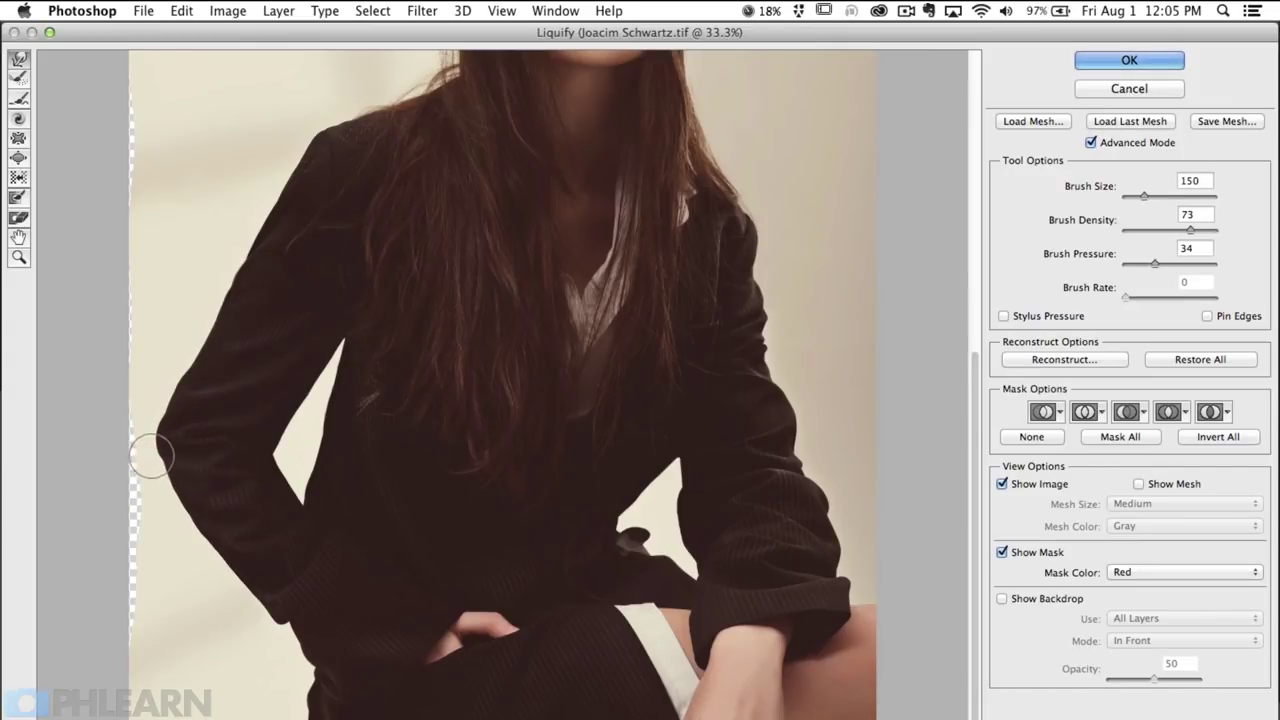
Step: Warp the right sleeve, forearm and waist gap inward, resizing the brush from 159 to 262
{"action": "left_click_drag", "start_coordinate": [445, 593], "coordinate": [312, 541]}
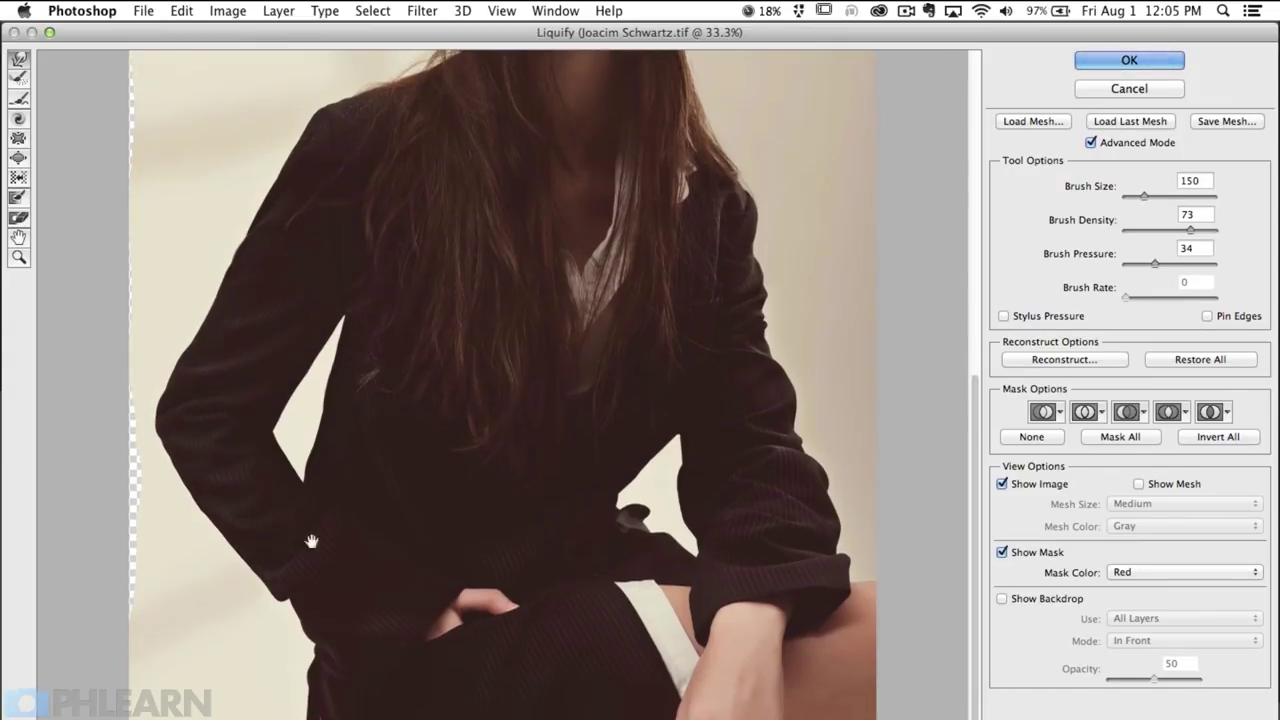
{"action": "left_click_drag", "start_coordinate": [698, 507], "coordinate": [771, 486]}
{"action": "mouse_move", "coordinate": [648, 441]}
{"action": "left_mouse_down"}
{"action": "mouse_move", "coordinate": [726, 441]}
{"action": "mouse_move", "coordinate": [705, 441]}
{"action": "left_mouse_up"}
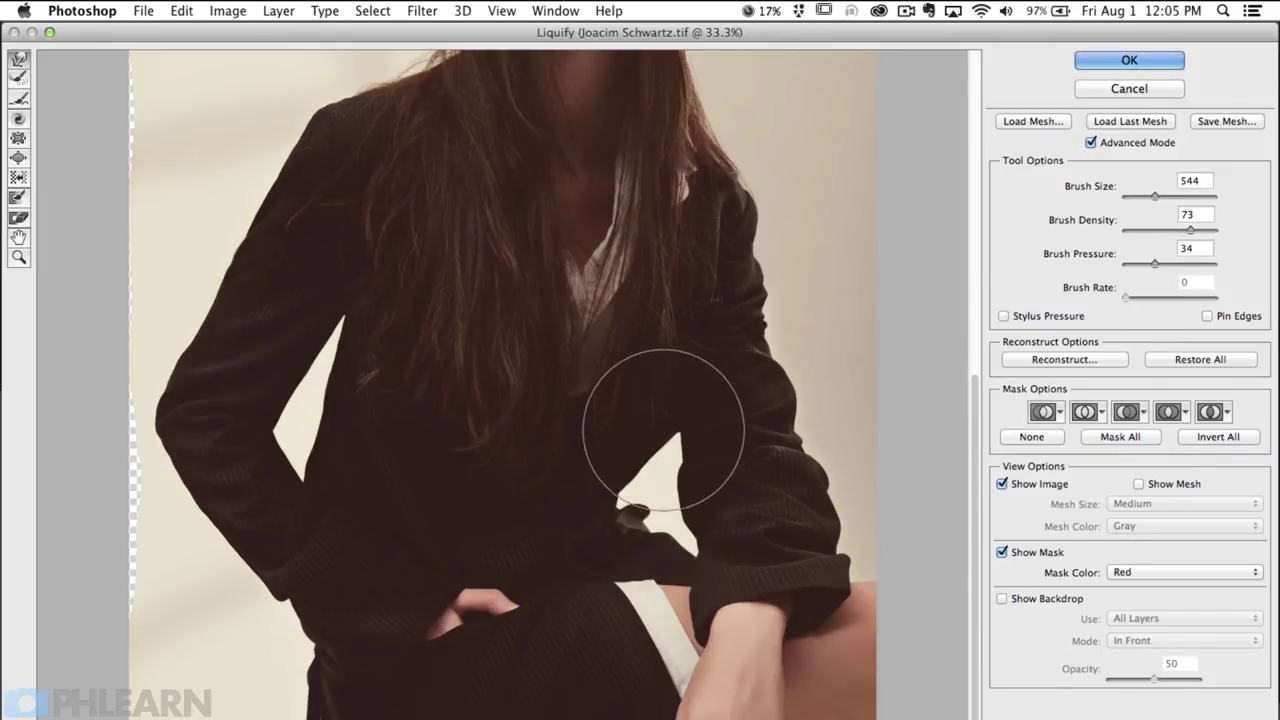
{"action": "left_click_drag", "start_coordinate": [676, 452], "coordinate": [608, 460]}
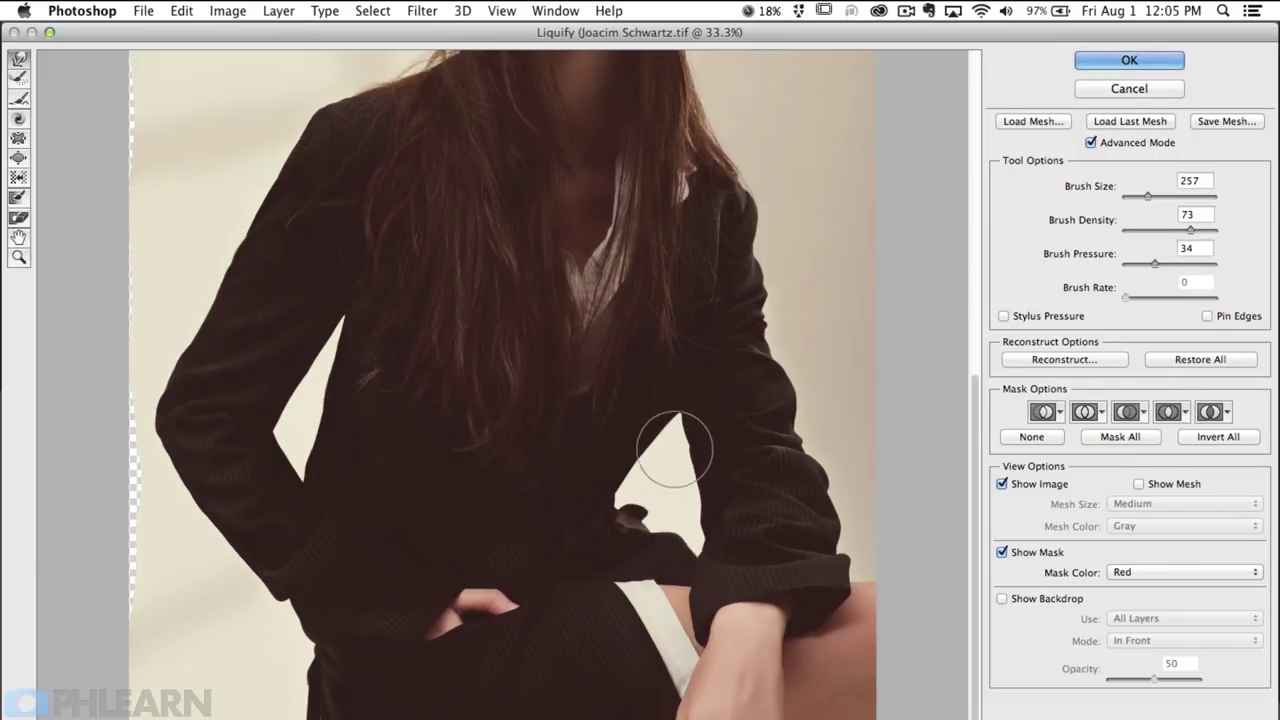
{"action": "mouse_move", "coordinate": [684, 463]}
{"action": "left_mouse_down"}
{"action": "mouse_move", "coordinate": [700, 455]}
{"action": "mouse_move", "coordinate": [677, 467]}
{"action": "left_mouse_up"}
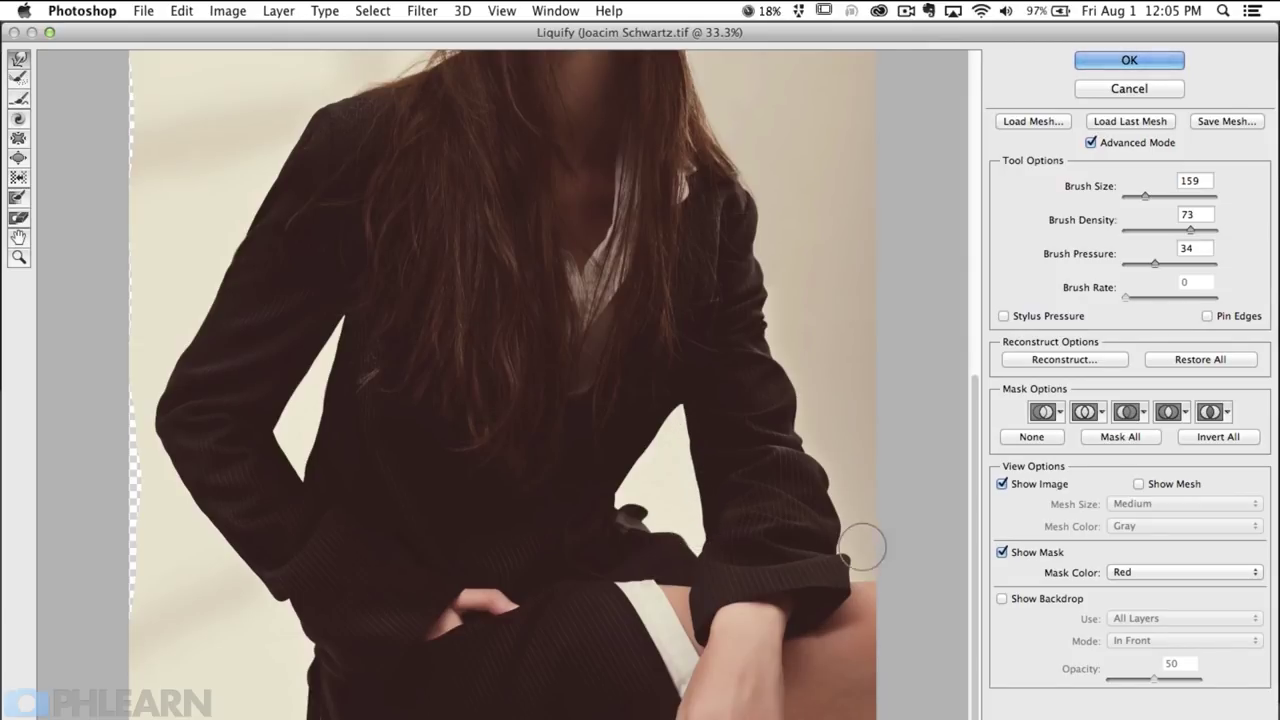
{"action": "left_click_drag", "start_coordinate": [852, 588], "coordinate": [950, 585]}
{"action": "mouse_move", "coordinate": [860, 583]}
{"action": "left_mouse_down"}
{"action": "mouse_move", "coordinate": [850, 586]}
{"action": "mouse_move", "coordinate": [843, 502]}
{"action": "mouse_move", "coordinate": [826, 491]}
{"action": "mouse_move", "coordinate": [804, 400]}
{"action": "mouse_move", "coordinate": [783, 263]}
{"action": "mouse_move", "coordinate": [791, 194]}
{"action": "mouse_move", "coordinate": [767, 284]}
{"action": "mouse_move", "coordinate": [806, 272]}
{"action": "mouse_move", "coordinate": [741, 253]}
{"action": "left_mouse_up"}
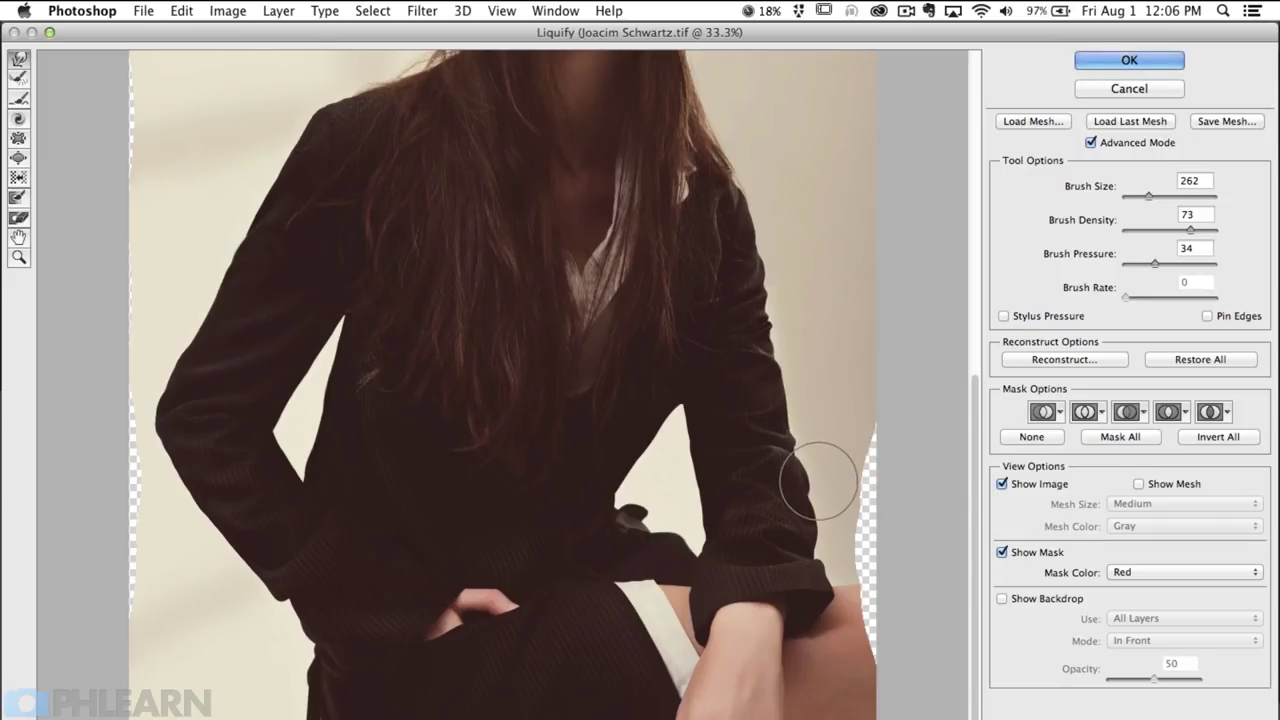
Step: Tighten the right cuff with a 136 brush and the waist gap with 111, ending at 380
{"action": "left_click_drag", "start_coordinate": [799, 559], "coordinate": [780, 559]}
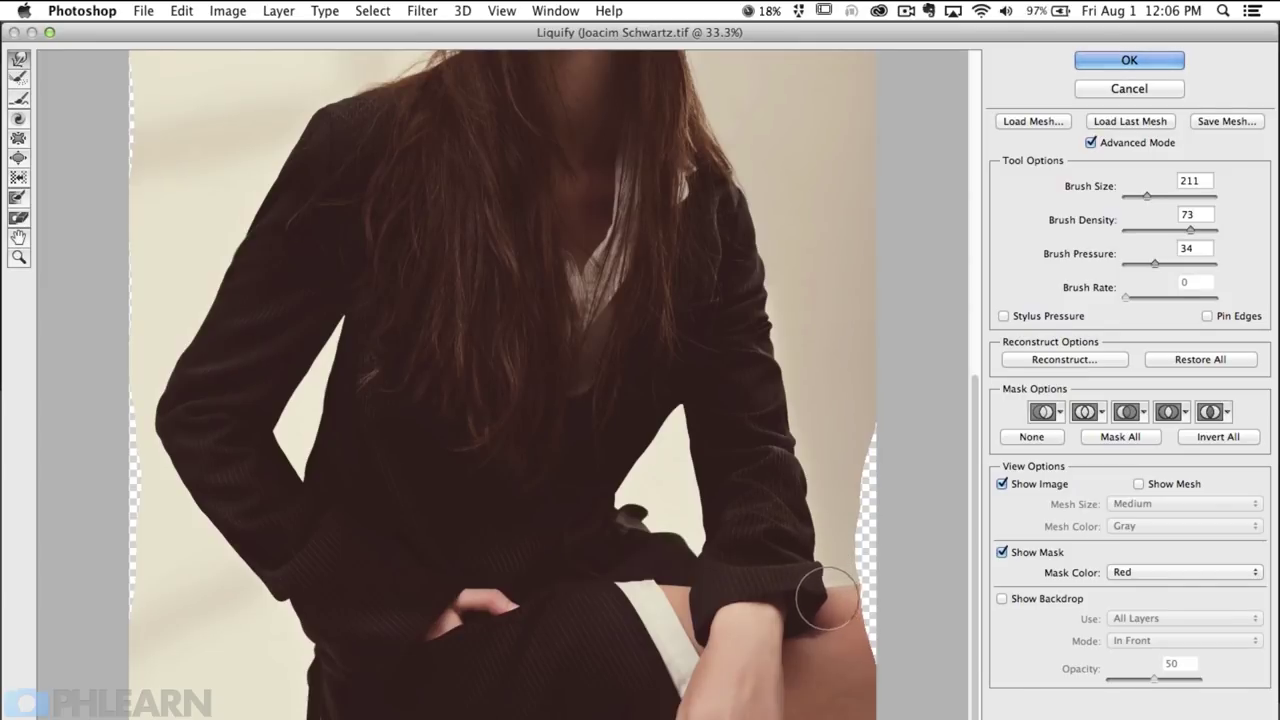
{"action": "left_click_drag", "start_coordinate": [835, 572], "coordinate": [807, 578]}
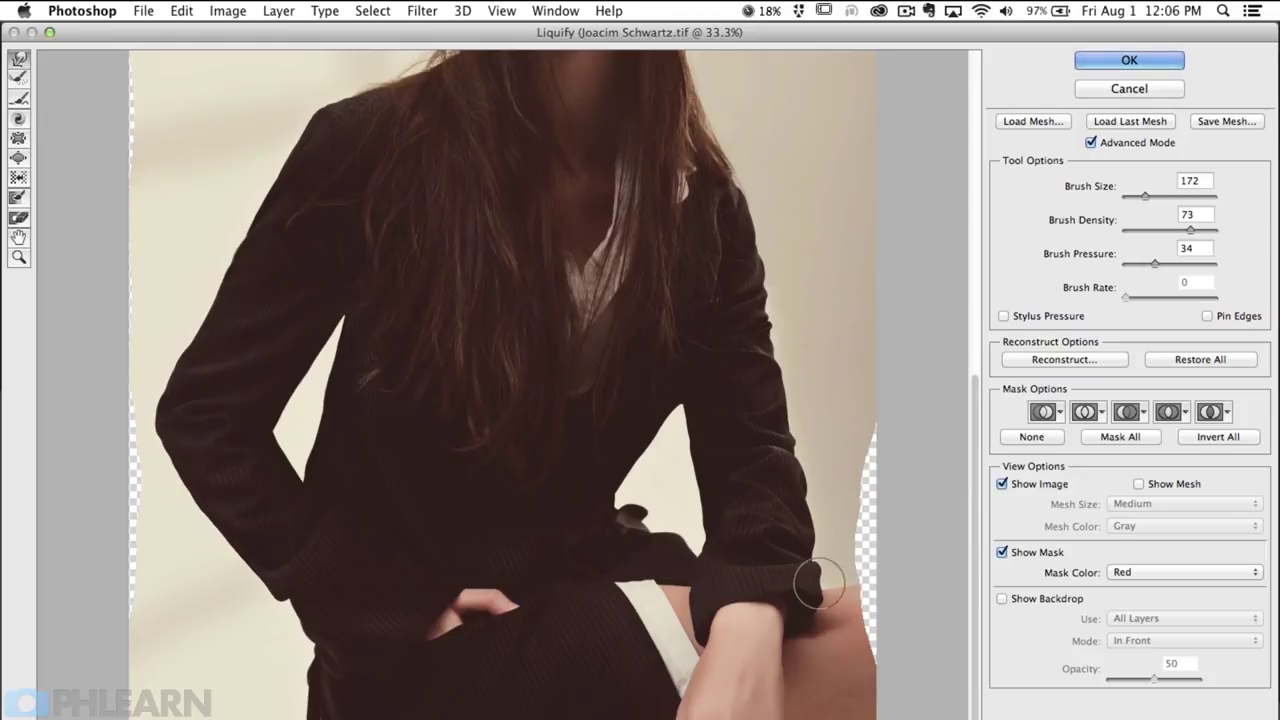
{"action": "left_click_drag", "start_coordinate": [808, 596], "coordinate": [815, 580]}
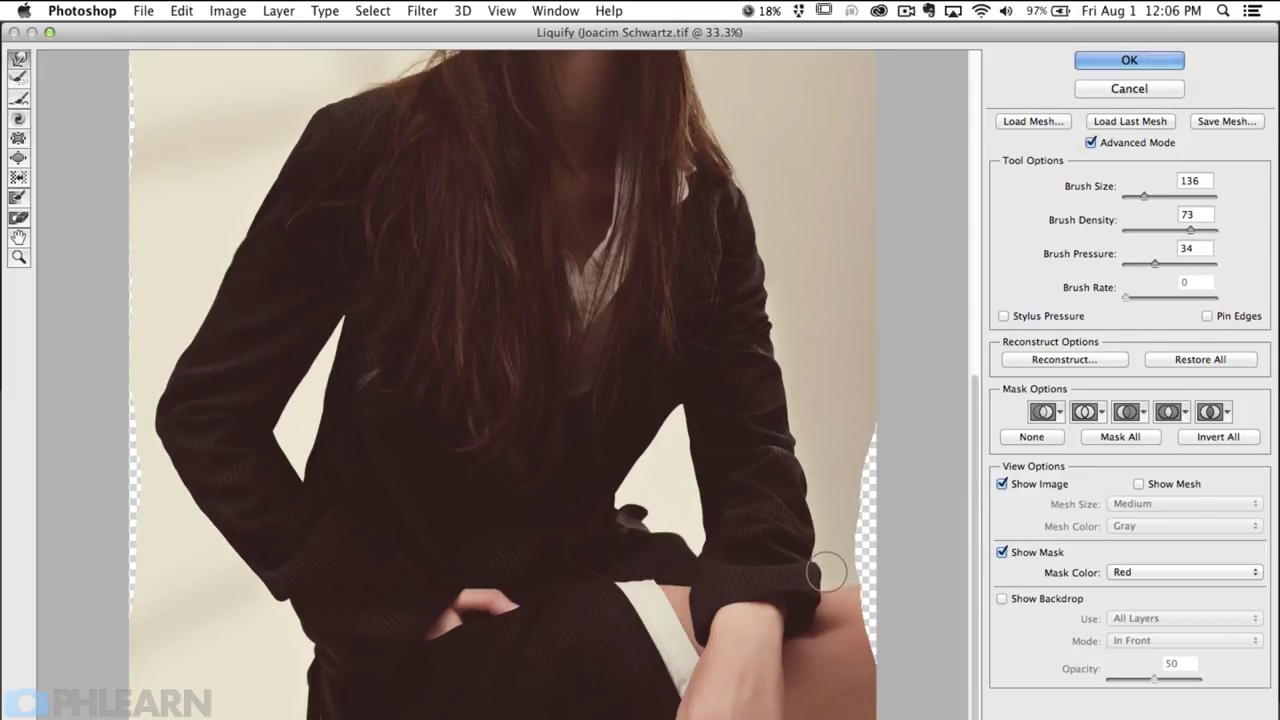
{"action": "mouse_move", "coordinate": [675, 510]}
{"action": "left_mouse_down"}
{"action": "mouse_move", "coordinate": [705, 512]}
{"action": "mouse_move", "coordinate": [664, 537]}
{"action": "left_mouse_up"}
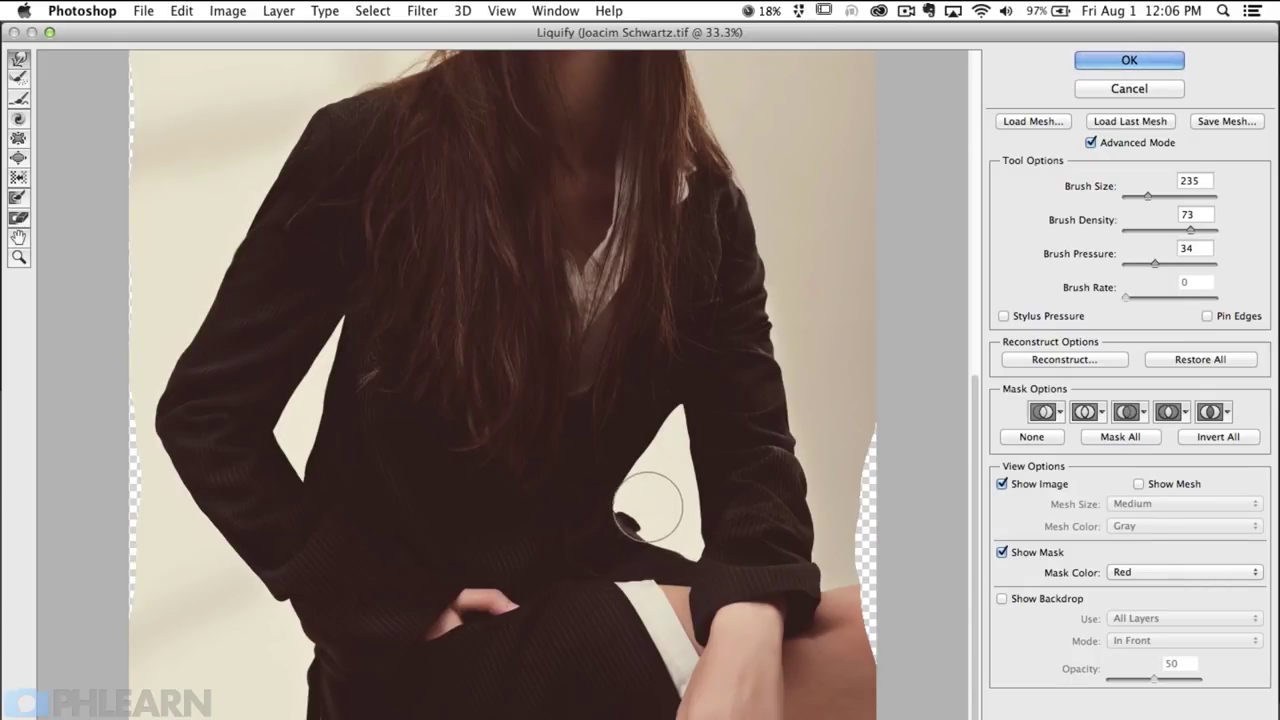
{"action": "left_click_drag", "start_coordinate": [604, 492], "coordinate": [625, 501]}
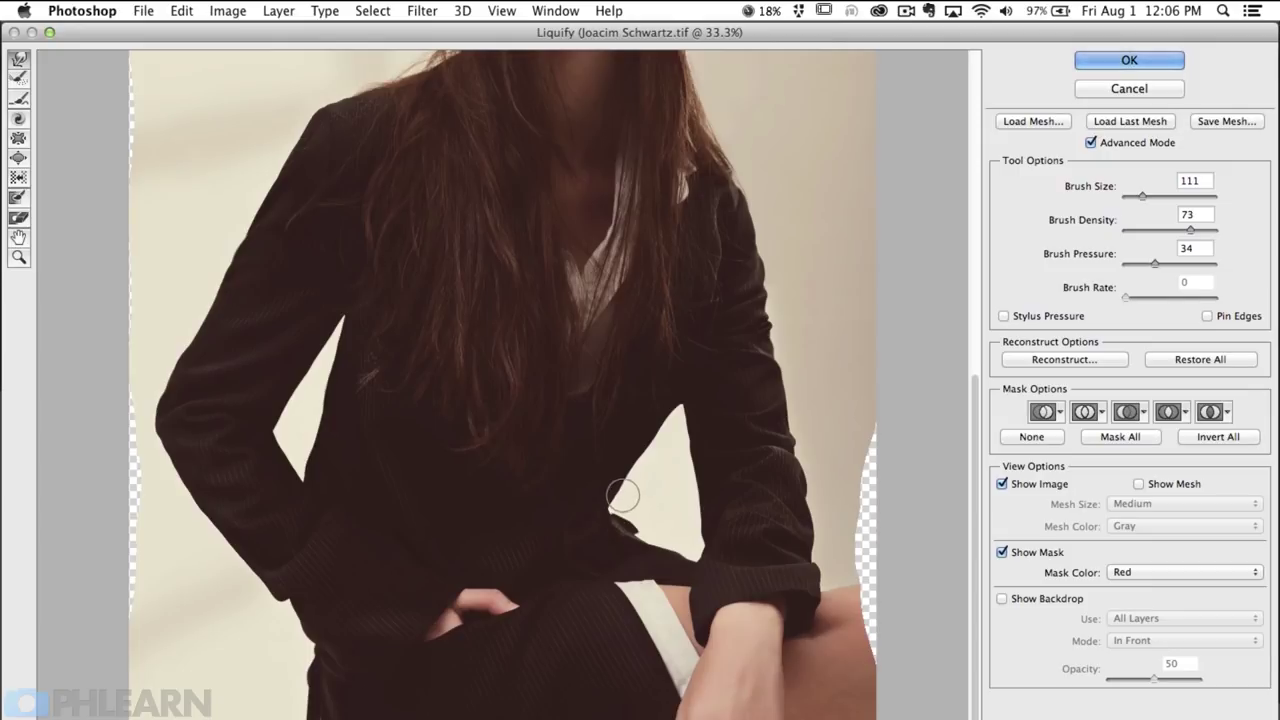
{"action": "left_click_drag", "start_coordinate": [656, 467], "coordinate": [695, 467]}
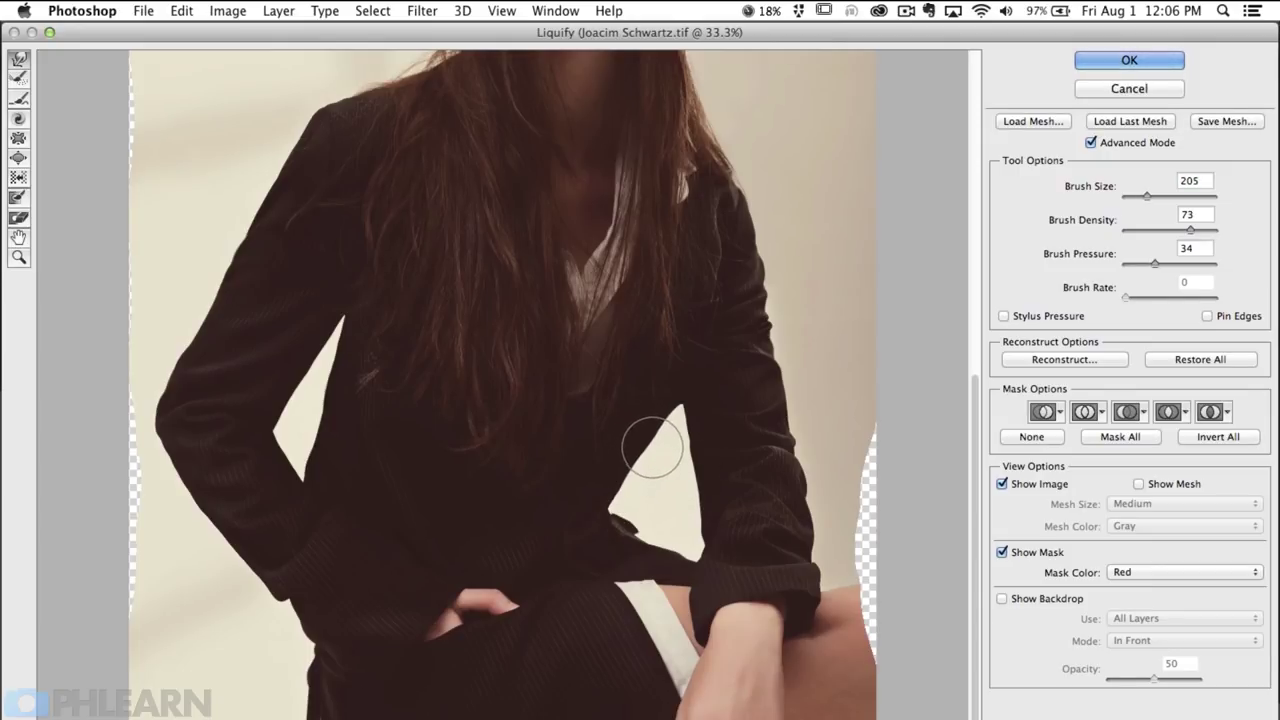
{"action": "left_click_drag", "start_coordinate": [646, 420], "coordinate": [716, 473]}
{"action": "left_click_drag", "start_coordinate": [772, 426], "coordinate": [842, 431]}
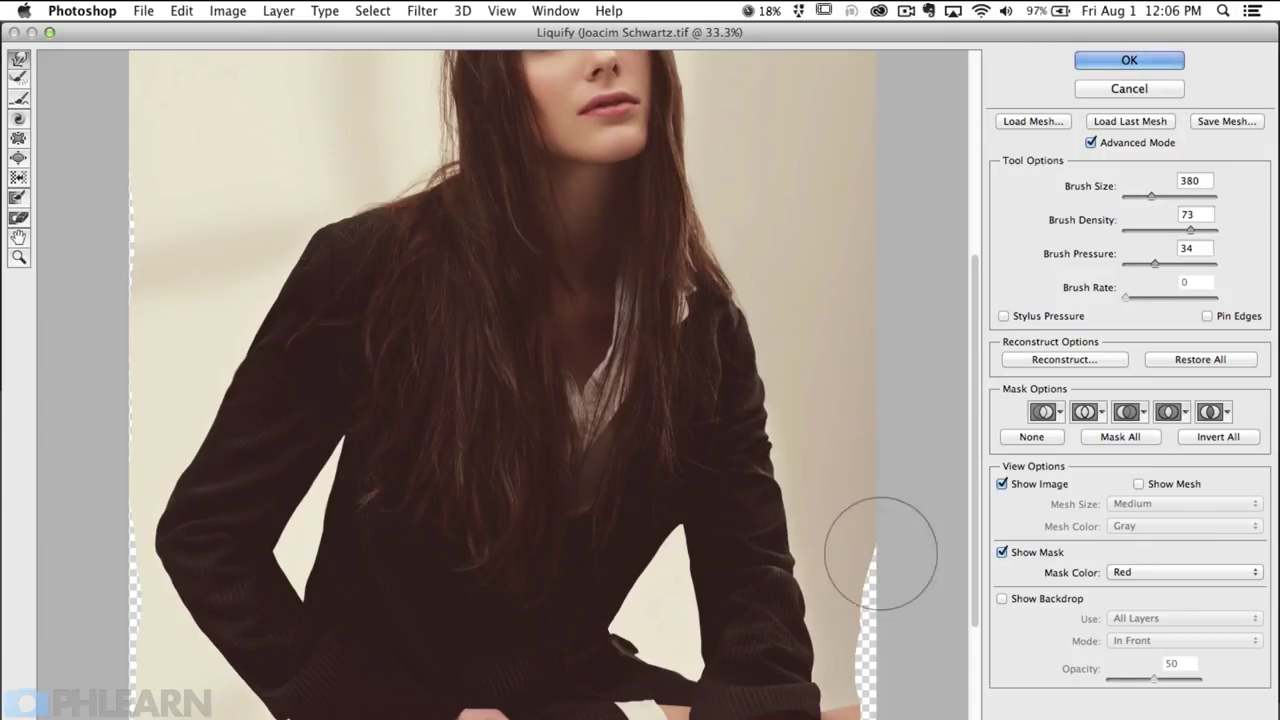
Step: Smooth and slim both shoulder lines under the hair with a warp brush shrunk to 254
{"action": "left_click_drag", "start_coordinate": [756, 623], "coordinate": [788, 475]}
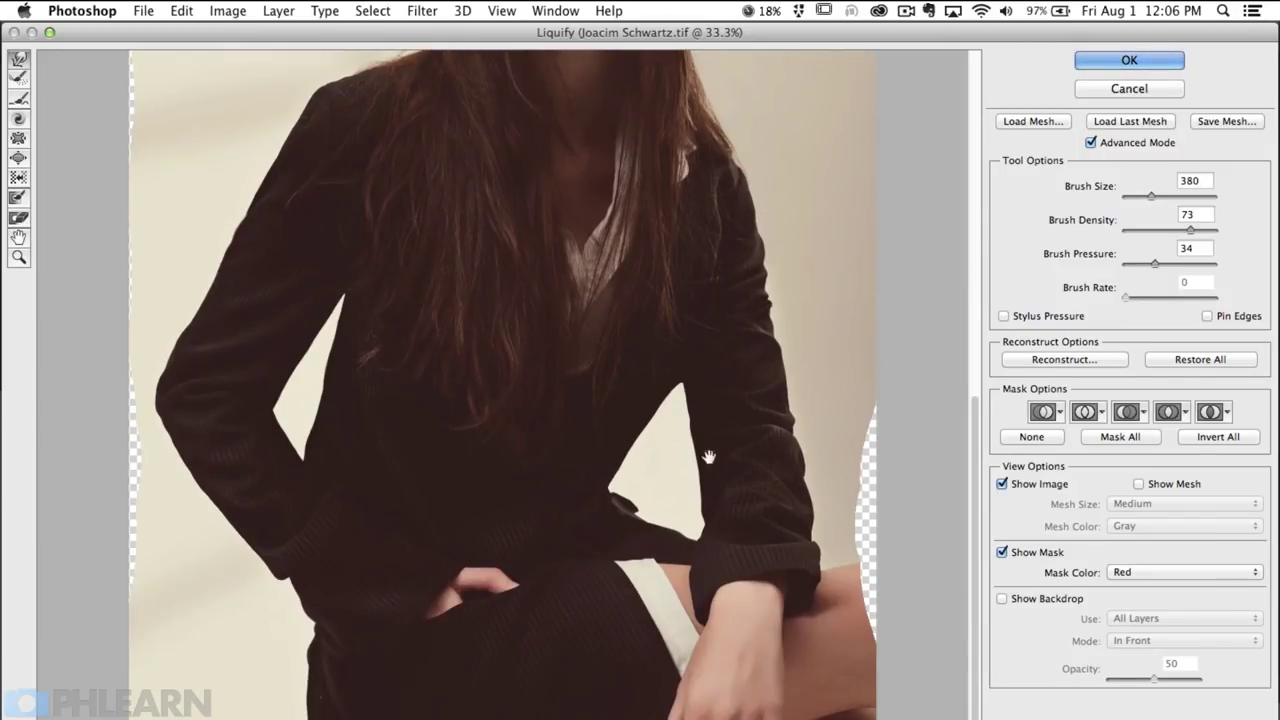
{"action": "left_click_drag", "start_coordinate": [706, 450], "coordinate": [708, 590]}
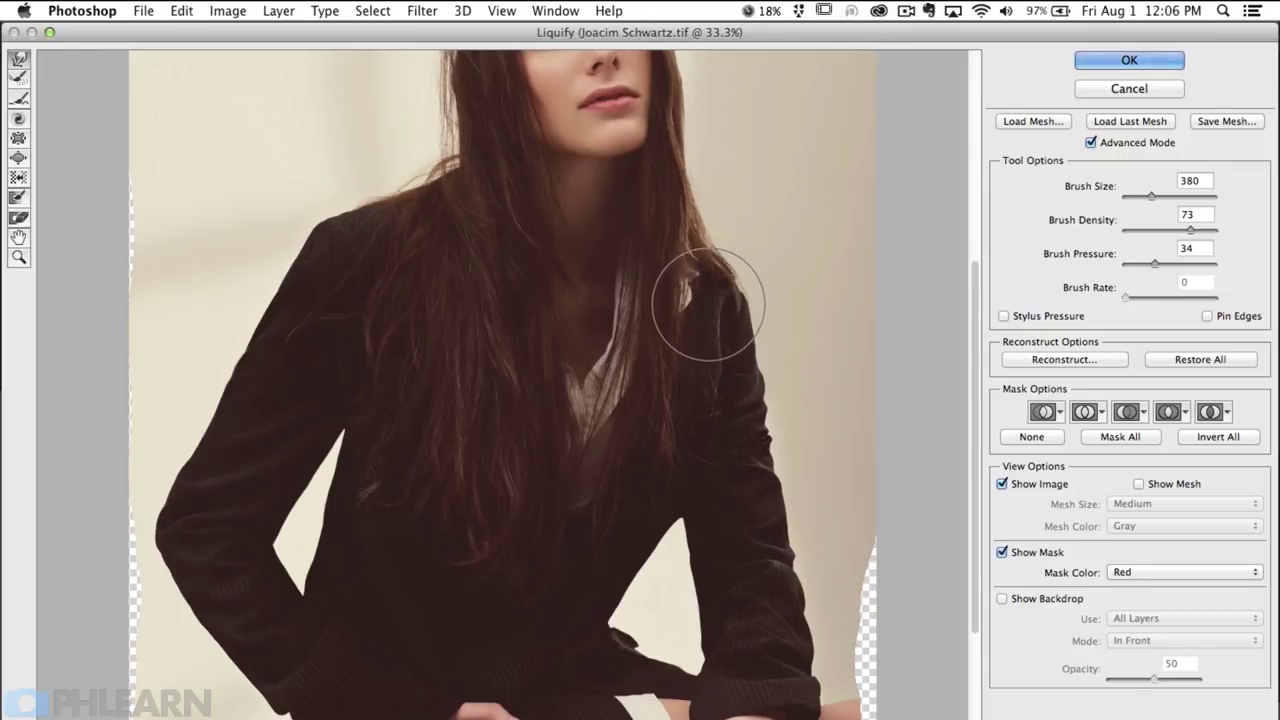
{"action": "left_click_drag", "start_coordinate": [752, 387], "coordinate": [750, 447]}
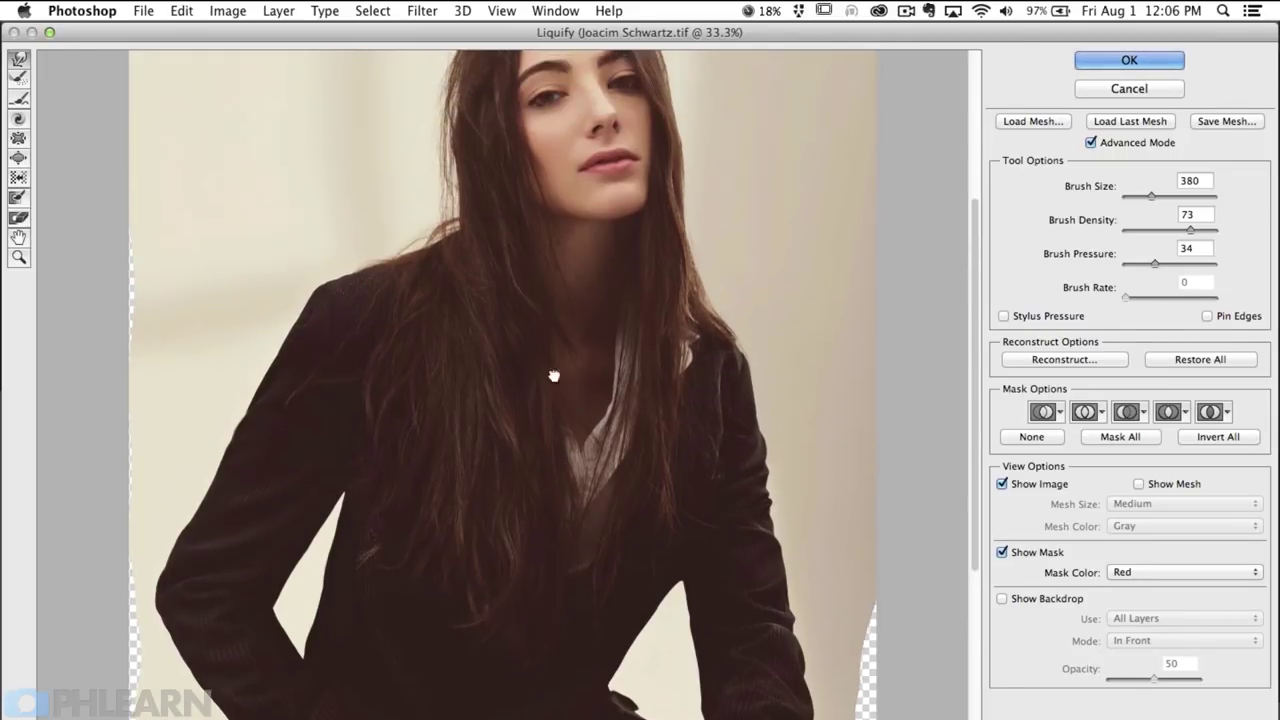
{"action": "mouse_move", "coordinate": [443, 220]}
{"action": "left_mouse_down"}
{"action": "mouse_move", "coordinate": [428, 240]}
{"action": "mouse_move", "coordinate": [408, 229]}
{"action": "mouse_move", "coordinate": [428, 214]}
{"action": "left_mouse_up"}
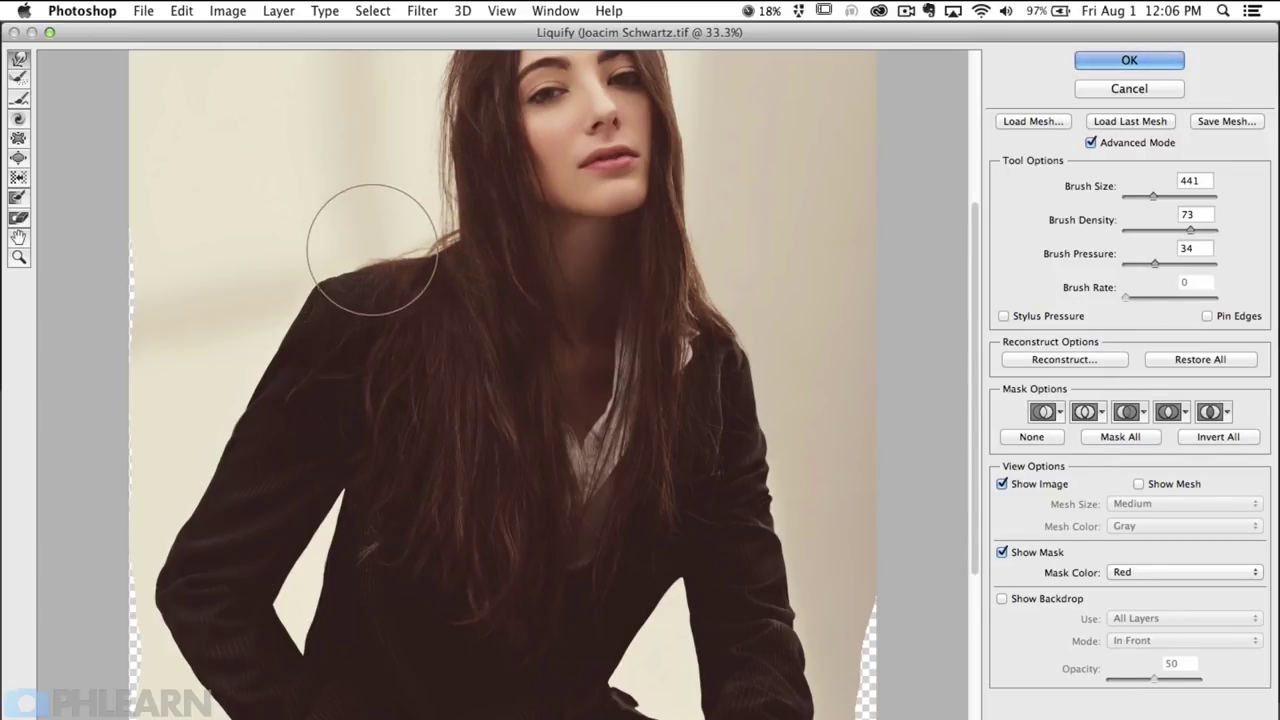
{"action": "left_click_drag", "start_coordinate": [443, 294], "coordinate": [417, 294]}
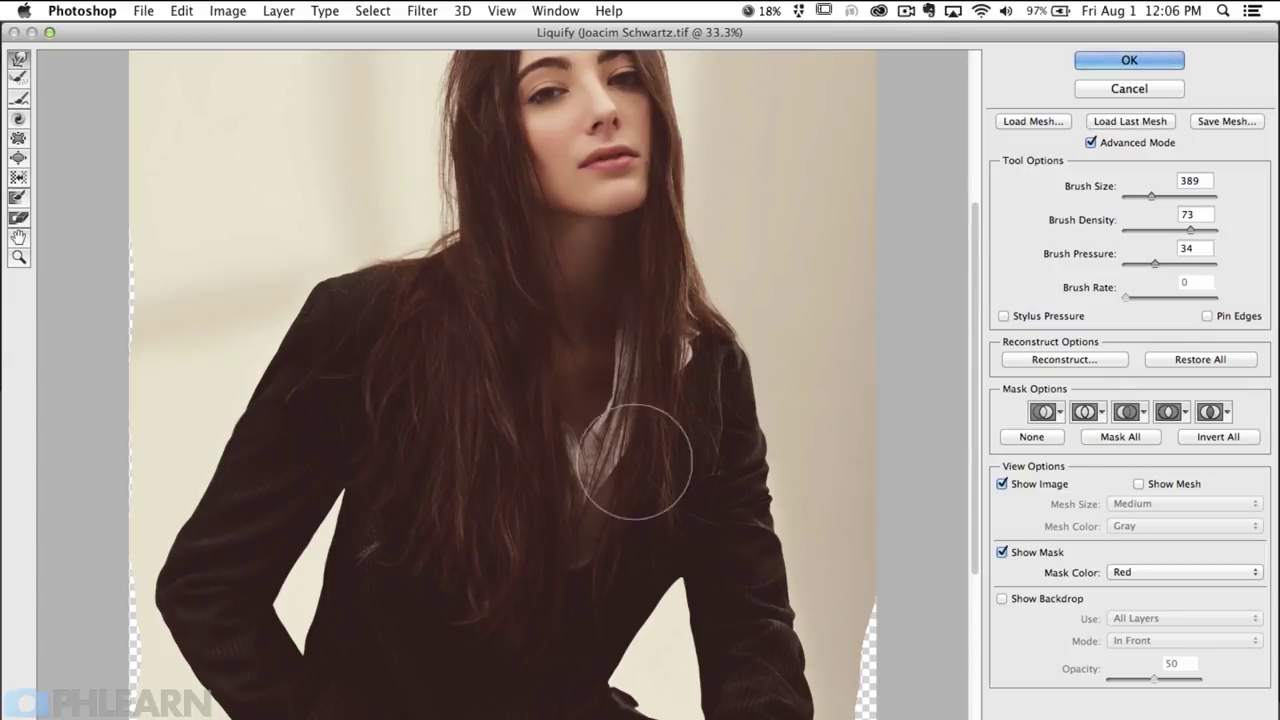
{"action": "left_click_drag", "start_coordinate": [400, 250], "coordinate": [355, 250]}
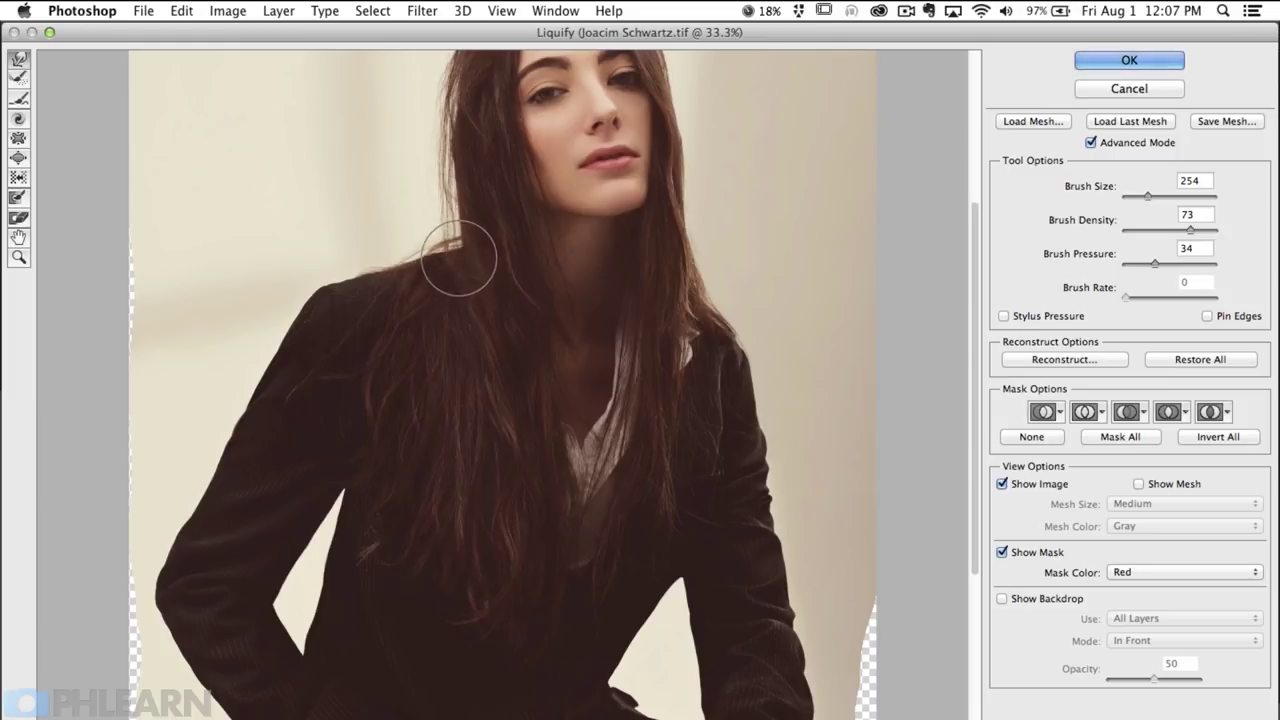
{"action": "key", "text": "alt"}
Step: Push the white skirt stripe outward beside the cuff, finishing with the brush at 294
{"action": "scroll", "coordinate": [615, 360], "scroll_direction": "down", "scroll_amount": 3}
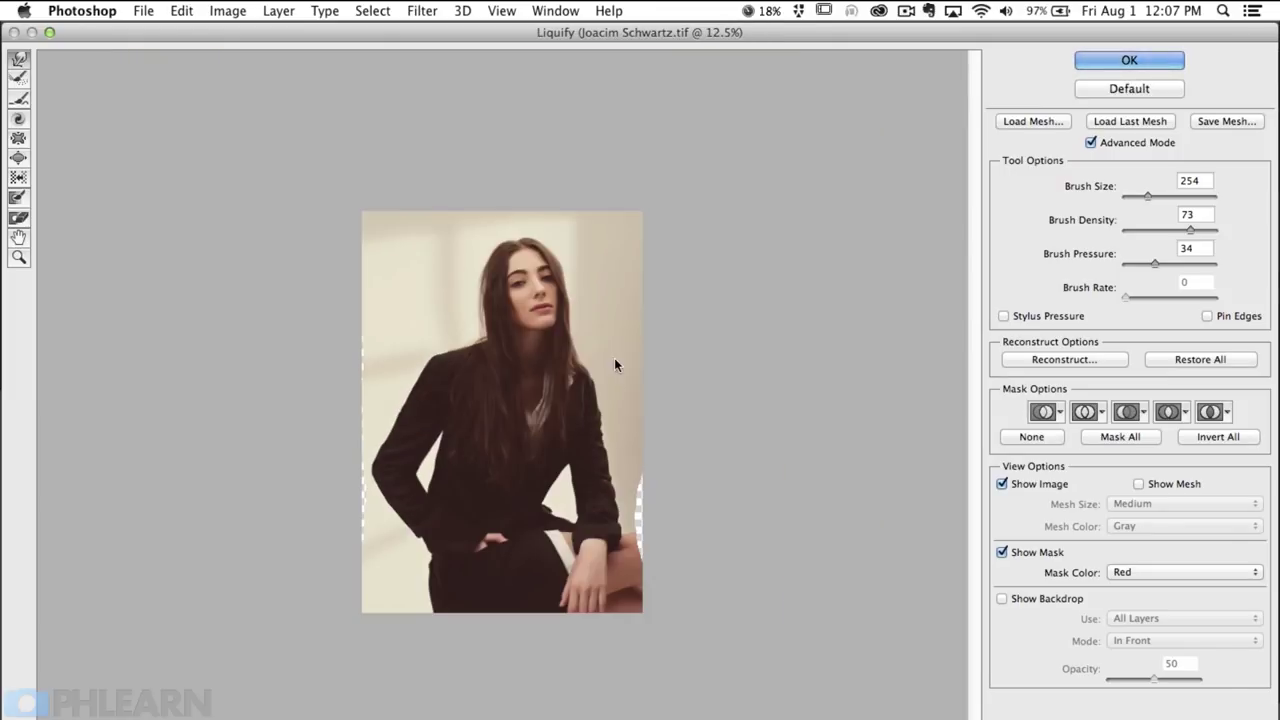
{"action": "scroll", "coordinate": [193, 337], "scroll_direction": "up", "scroll_amount": 3}
{"action": "scroll", "coordinate": [396, 474], "scroll_direction": "down", "scroll_amount": 5}
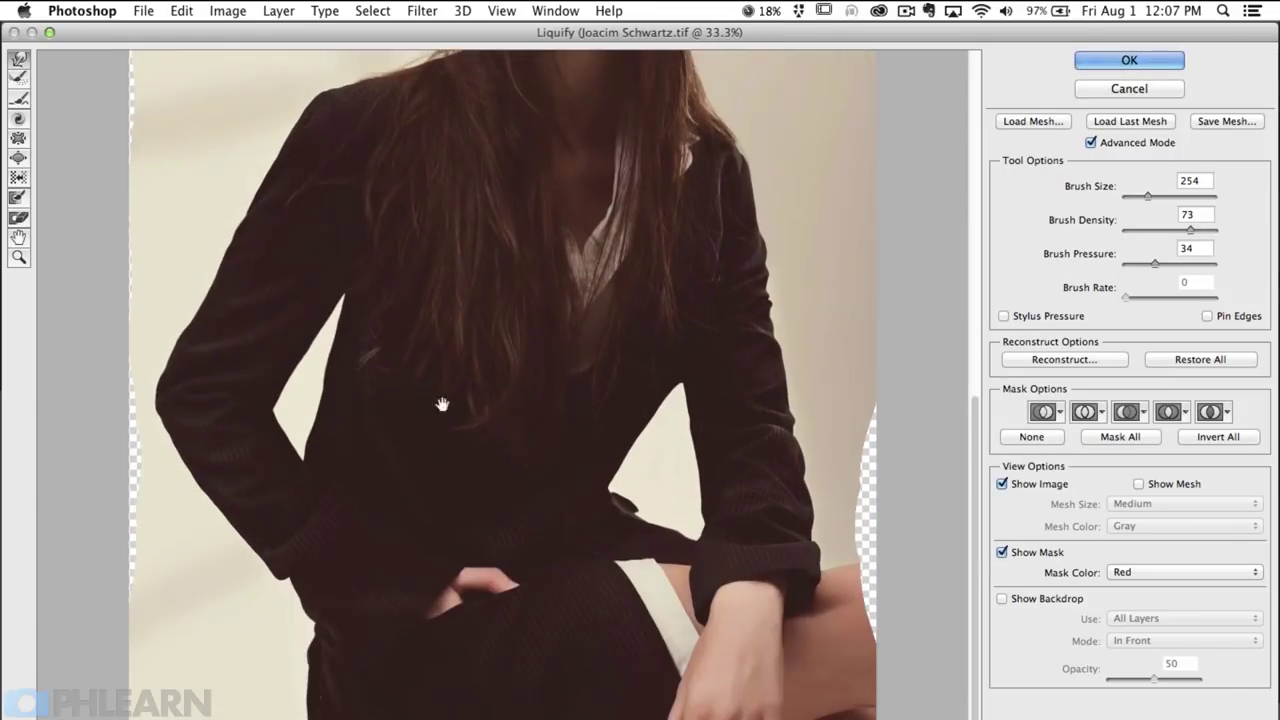
{"action": "mouse_move", "coordinate": [313, 676]}
{"action": "left_mouse_down"}
{"action": "mouse_move", "coordinate": [287, 680]}
{"action": "mouse_move", "coordinate": [294, 659]}
{"action": "left_mouse_up"}
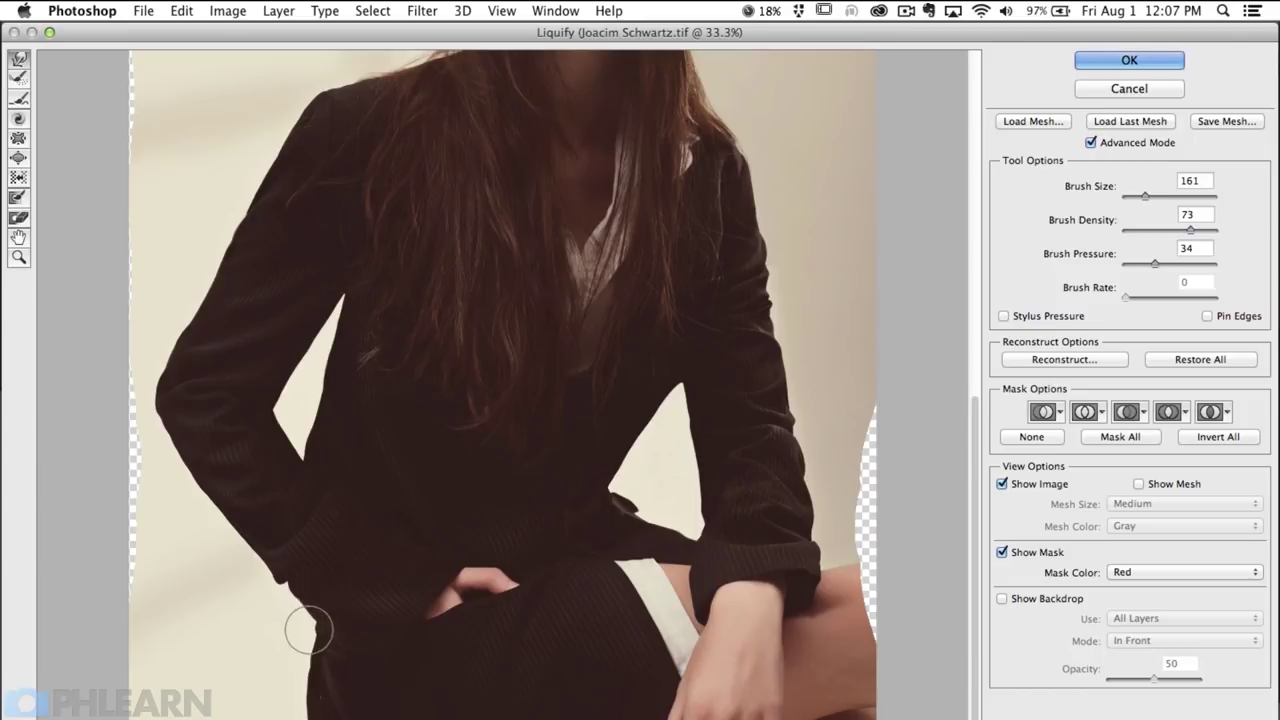
{"action": "left_click_drag", "start_coordinate": [346, 660], "coordinate": [349, 620]}
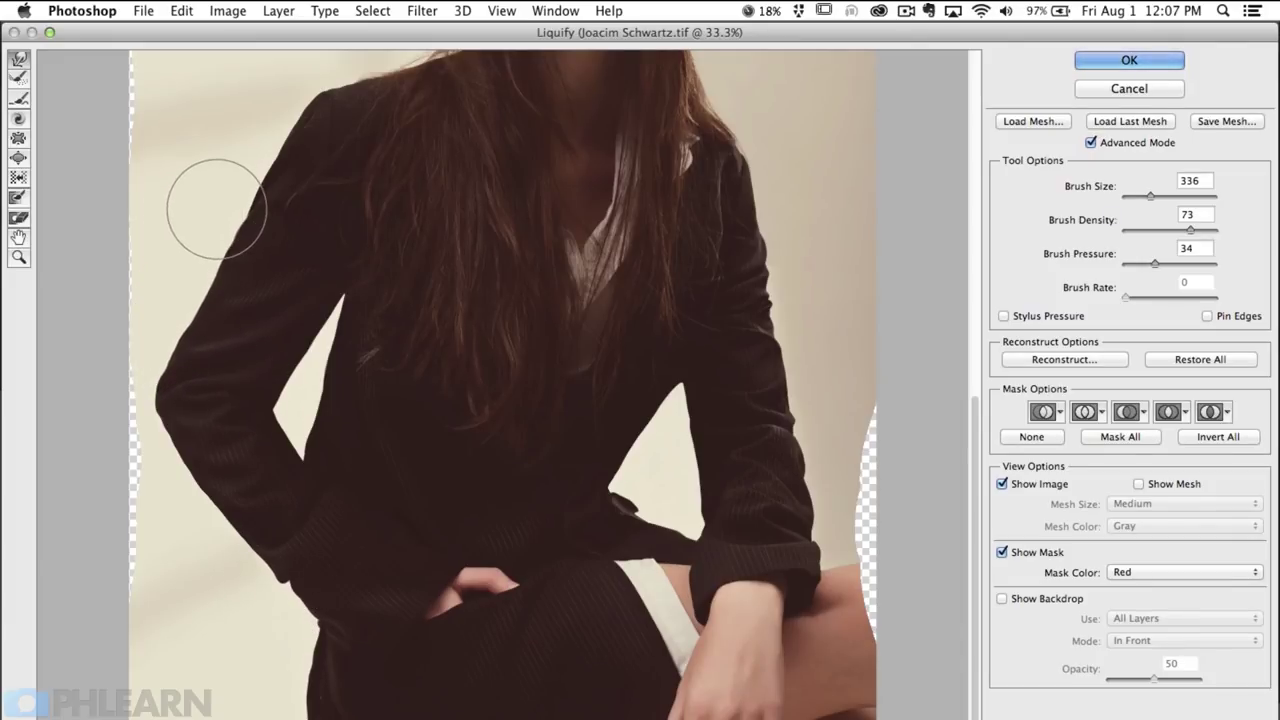
{"action": "left_click_drag", "start_coordinate": [839, 552], "coordinate": [788, 555]}
{"action": "mouse_move", "coordinate": [670, 585]}
{"action": "left_mouse_down"}
{"action": "mouse_move", "coordinate": [687, 573]}
{"action": "mouse_move", "coordinate": [686, 598]}
{"action": "mouse_move", "coordinate": [671, 543]}
{"action": "mouse_move", "coordinate": [680, 588]}
{"action": "left_mouse_up"}
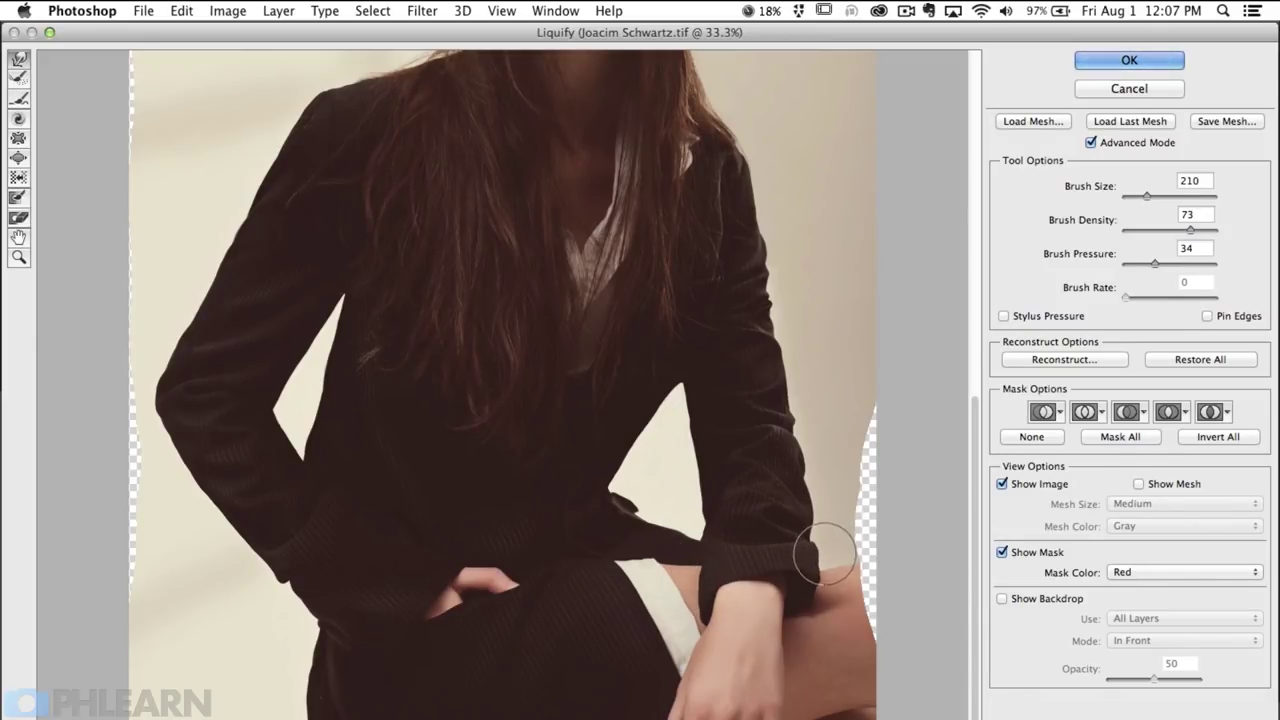
{"action": "left_click_drag", "start_coordinate": [888, 271], "coordinate": [888, 386]}
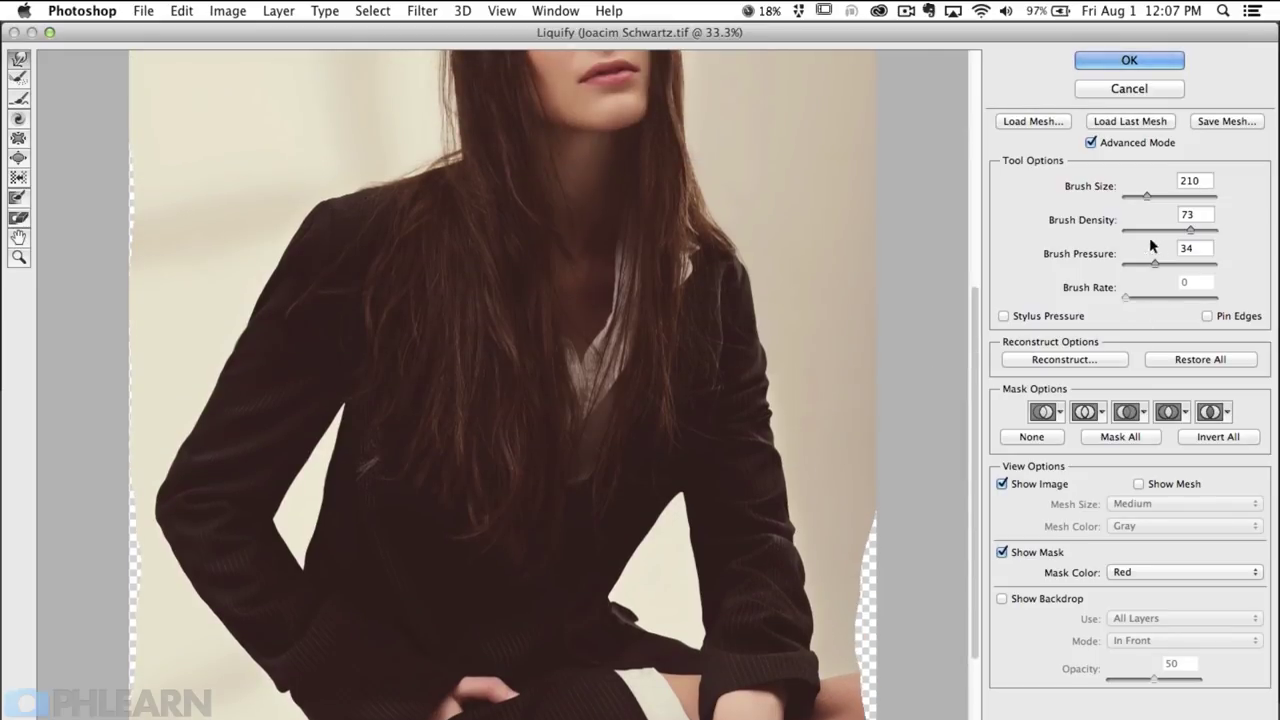
{"action": "left_click_drag", "start_coordinate": [766, 358], "coordinate": [750, 504]}
{"action": "left_click_drag", "start_coordinate": [691, 186], "coordinate": [720, 184]}
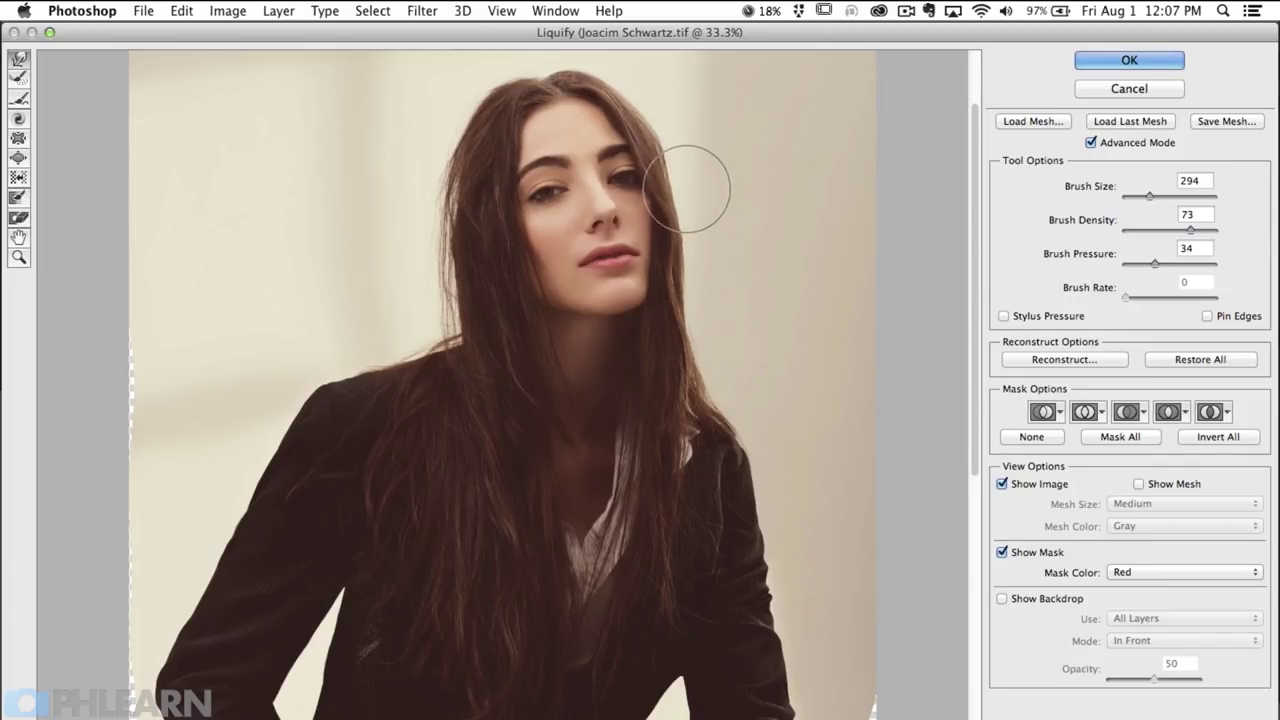
{"action": "key", "text": "Return"}
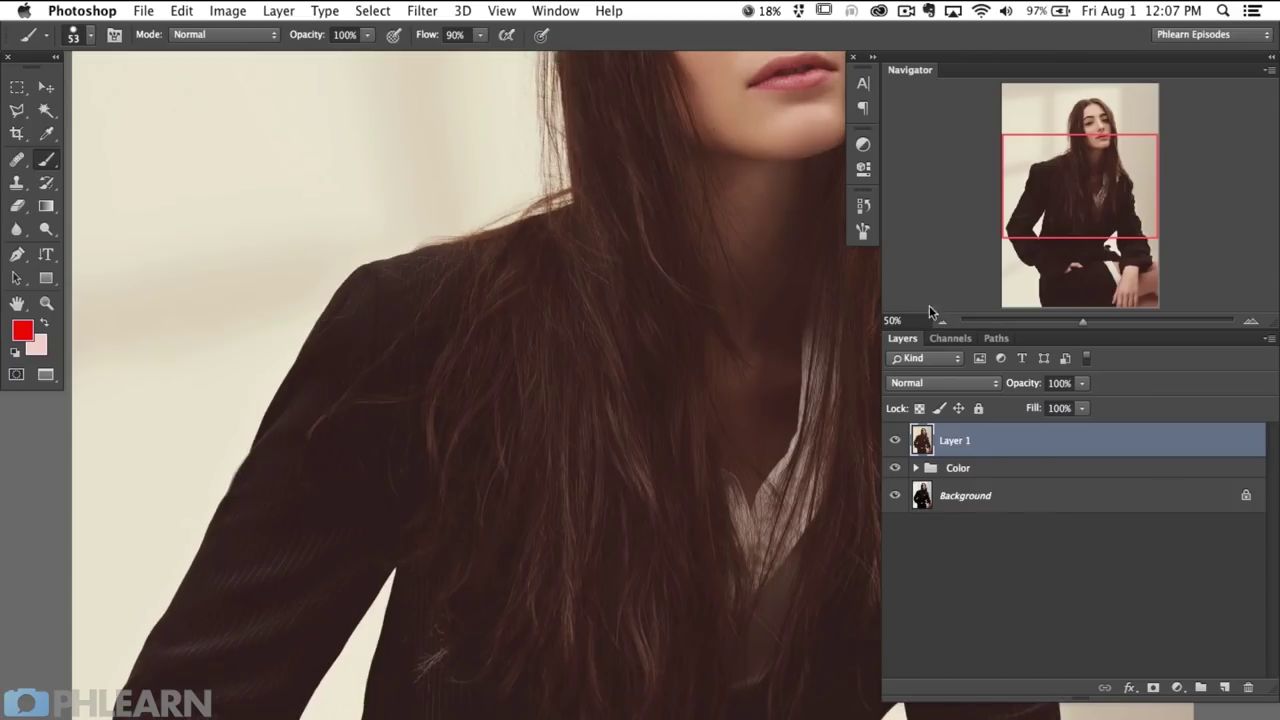
{"action": "key", "text": "super+minus"}
{"action": "key", "text": "super+minus"}
{"action": "left_click_drag", "start_coordinate": [566, 498], "coordinate": [407, 548]}
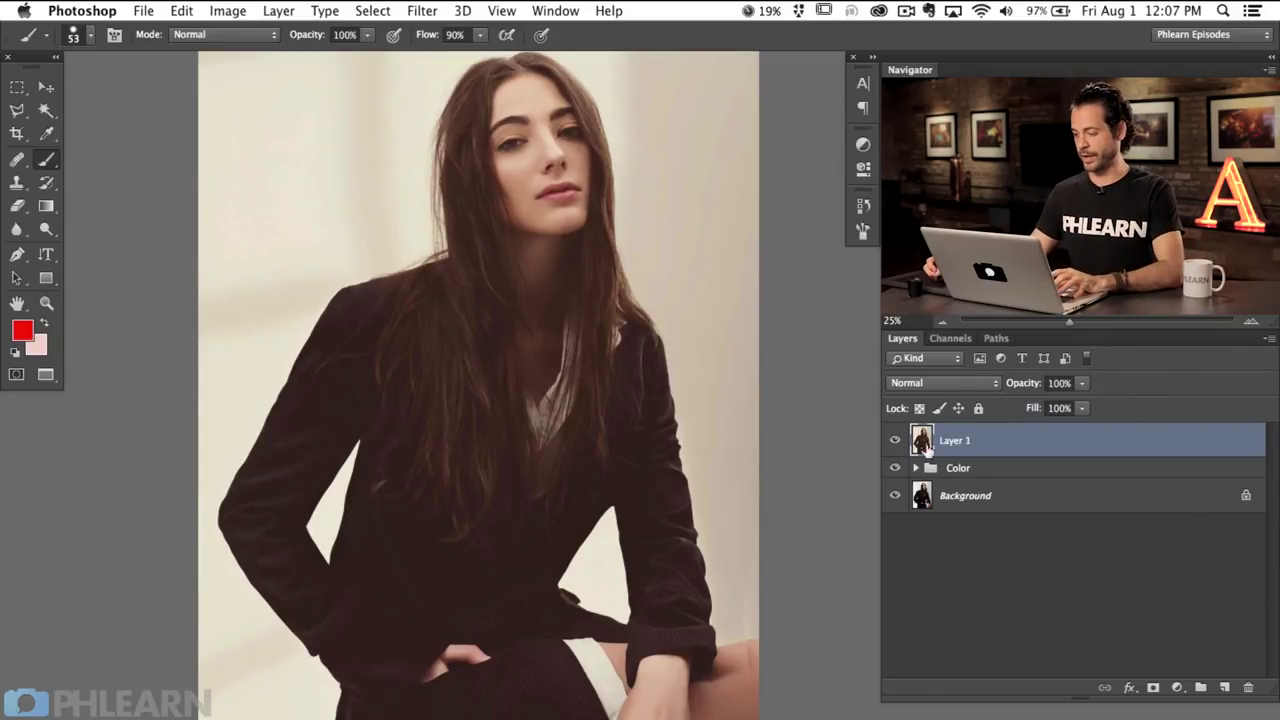
{"action": "left_click", "coordinate": [895, 441]}
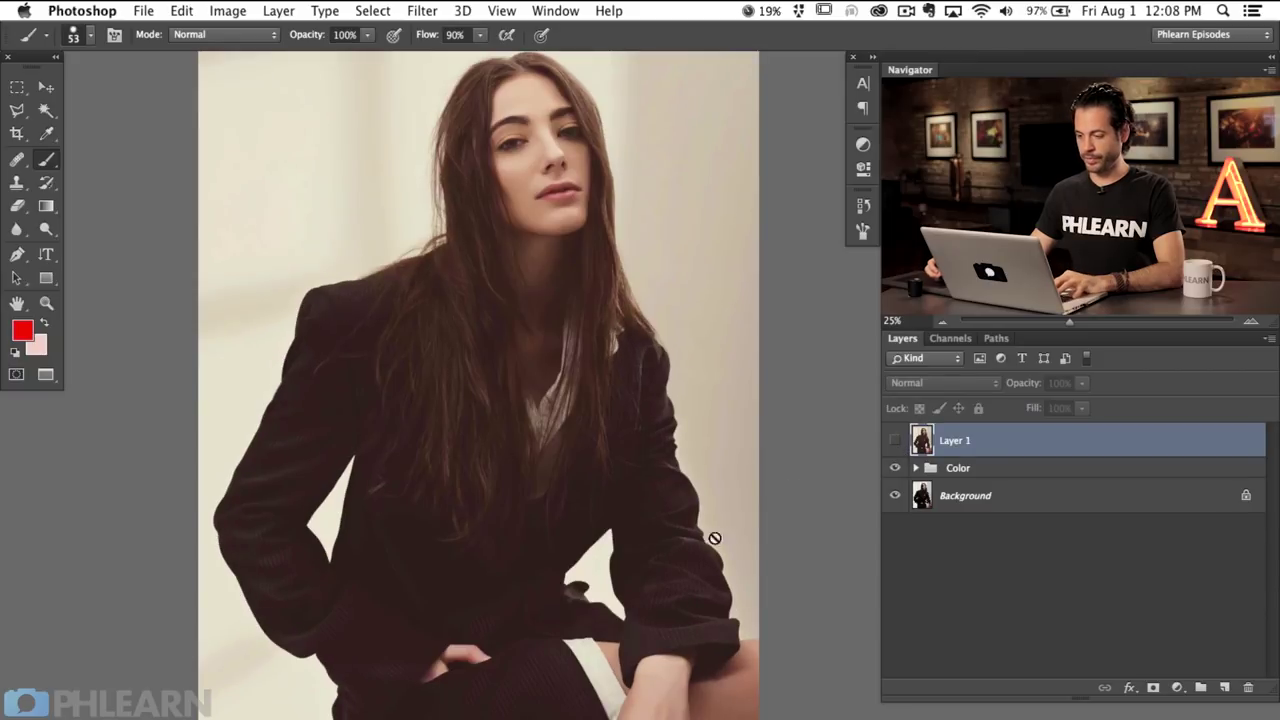
{"action": "scroll", "coordinate": [714, 538], "scroll_direction": "down", "scroll_amount": 1}
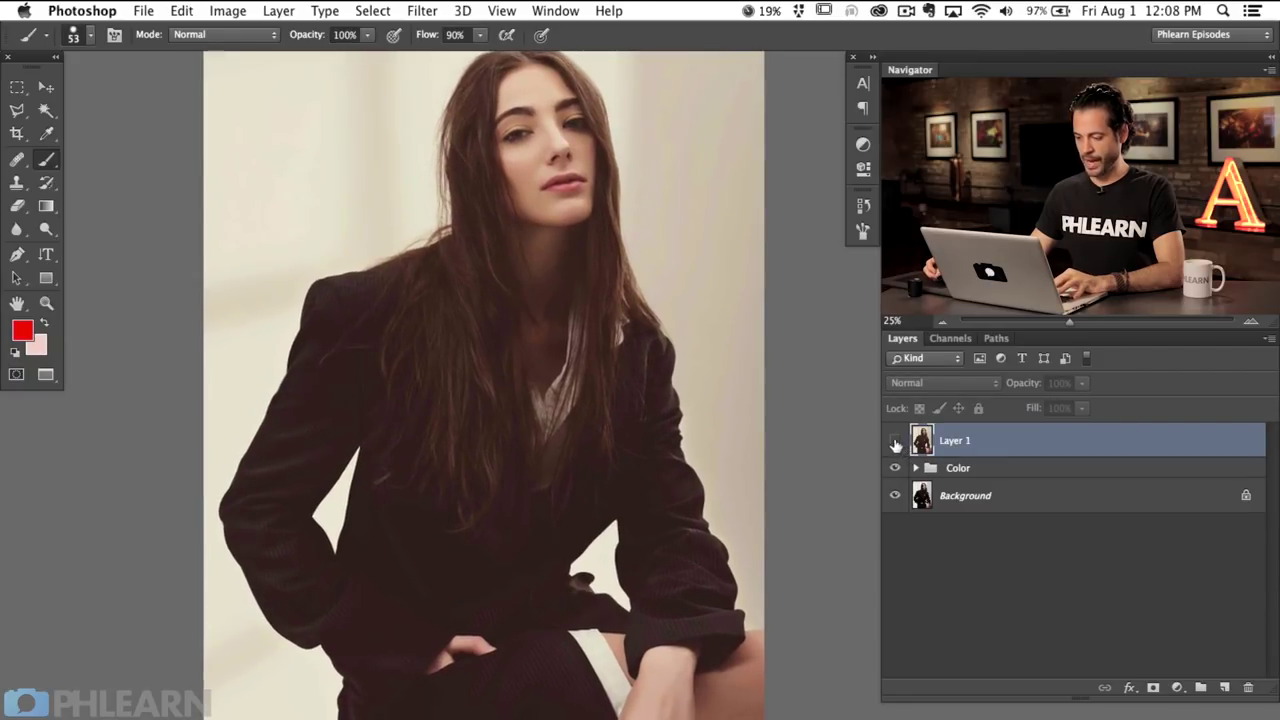
{"action": "left_click", "coordinate": [895, 441]}
{"action": "left_click", "coordinate": [895, 441]}
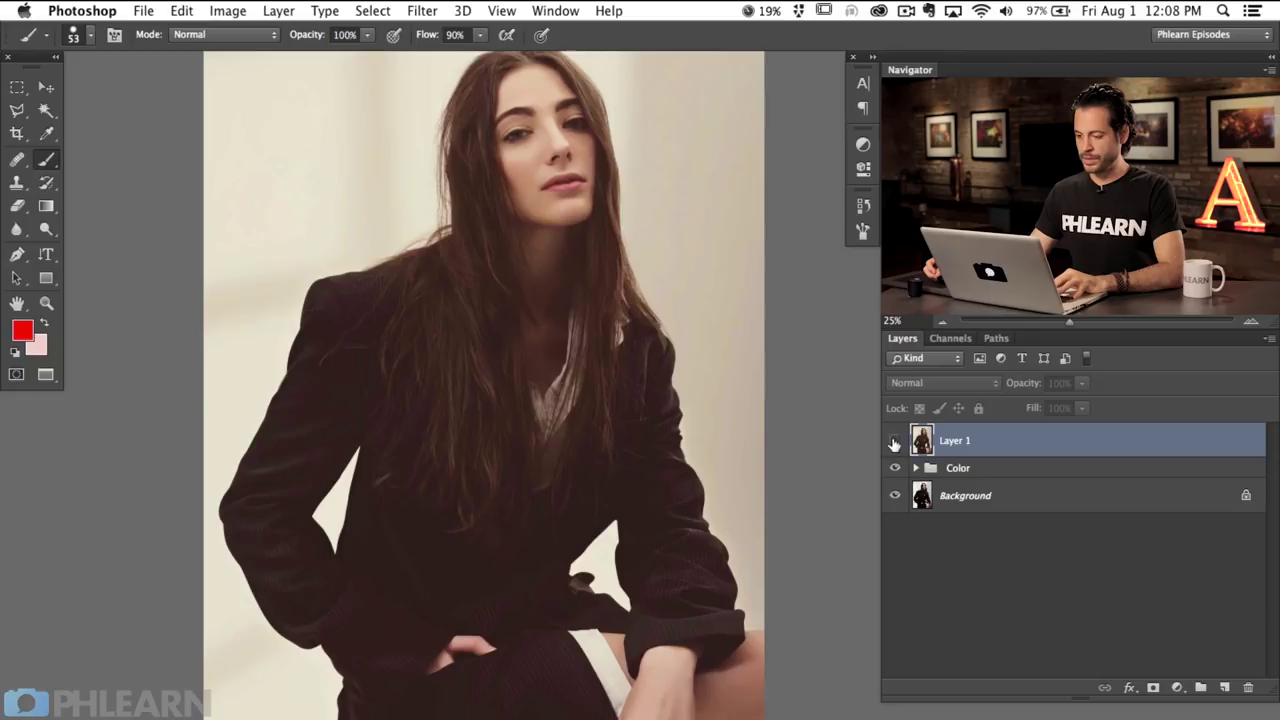
{"action": "left_click", "coordinate": [895, 441]}
{"action": "left_click", "coordinate": [895, 441]}
{"action": "left_click", "coordinate": [895, 441]}
{"action": "left_click", "coordinate": [895, 441]}
{"action": "left_click", "coordinate": [895, 441]}
{"action": "left_click", "coordinate": [895, 441]}
{"action": "left_click", "coordinate": [895, 441]}
{"action": "left_click", "coordinate": [895, 441]}
{"action": "left_click", "coordinate": [895, 441]}
{"action": "left_click", "coordinate": [895, 441]}
{"action": "left_click", "coordinate": [895, 441]}
{"action": "left_click", "coordinate": [895, 441]}
{"action": "left_click", "coordinate": [895, 441]}
{"action": "left_click", "coordinate": [894, 443]}
{"action": "left_click", "coordinate": [894, 443]}
{"action": "left_click", "coordinate": [893, 443]}
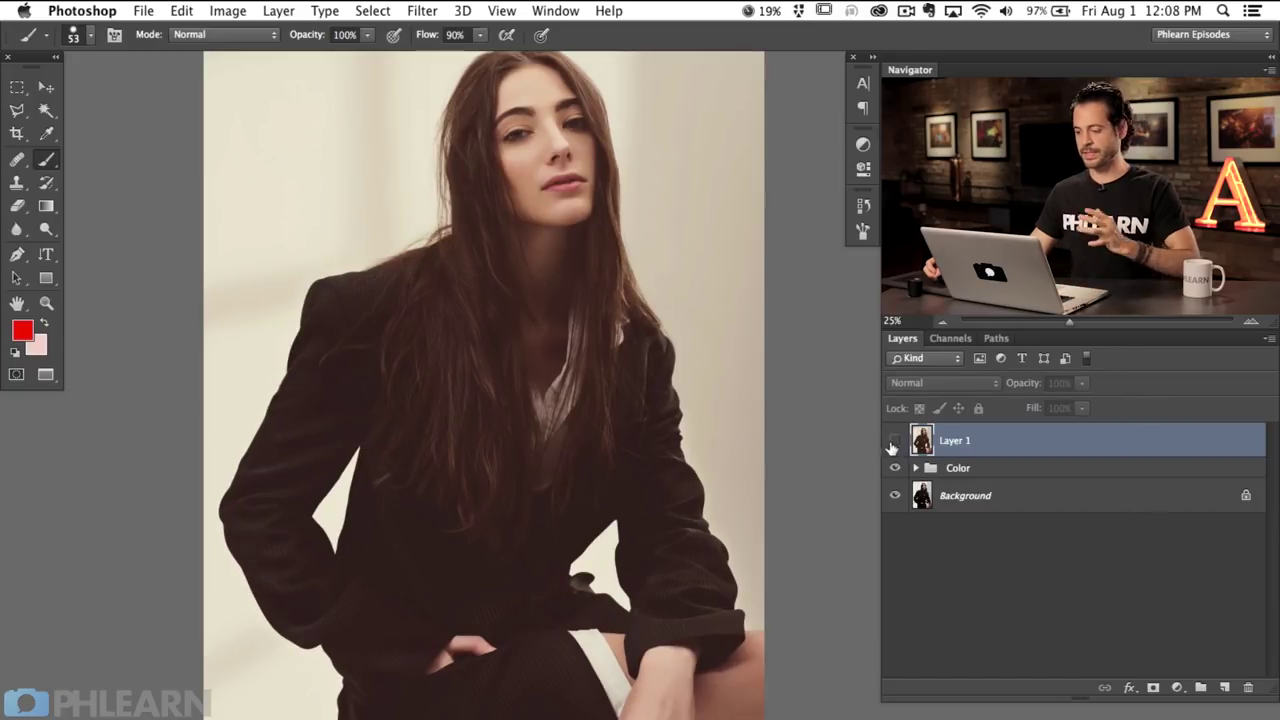
{"action": "left_click", "coordinate": [893, 443]}
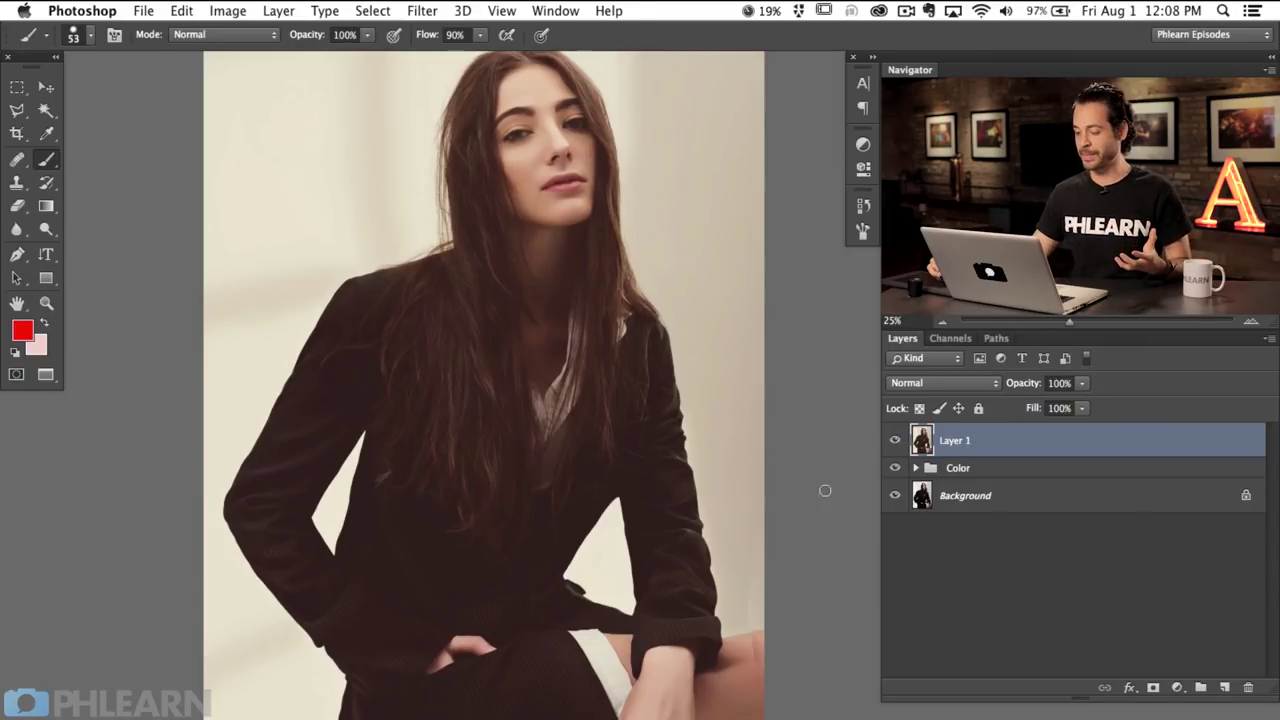
{"action": "left_click", "coordinate": [894, 443]}
{"action": "left_click", "coordinate": [894, 443]}
{"action": "left_click", "coordinate": [894, 443]}
{"action": "left_click", "coordinate": [894, 443]}
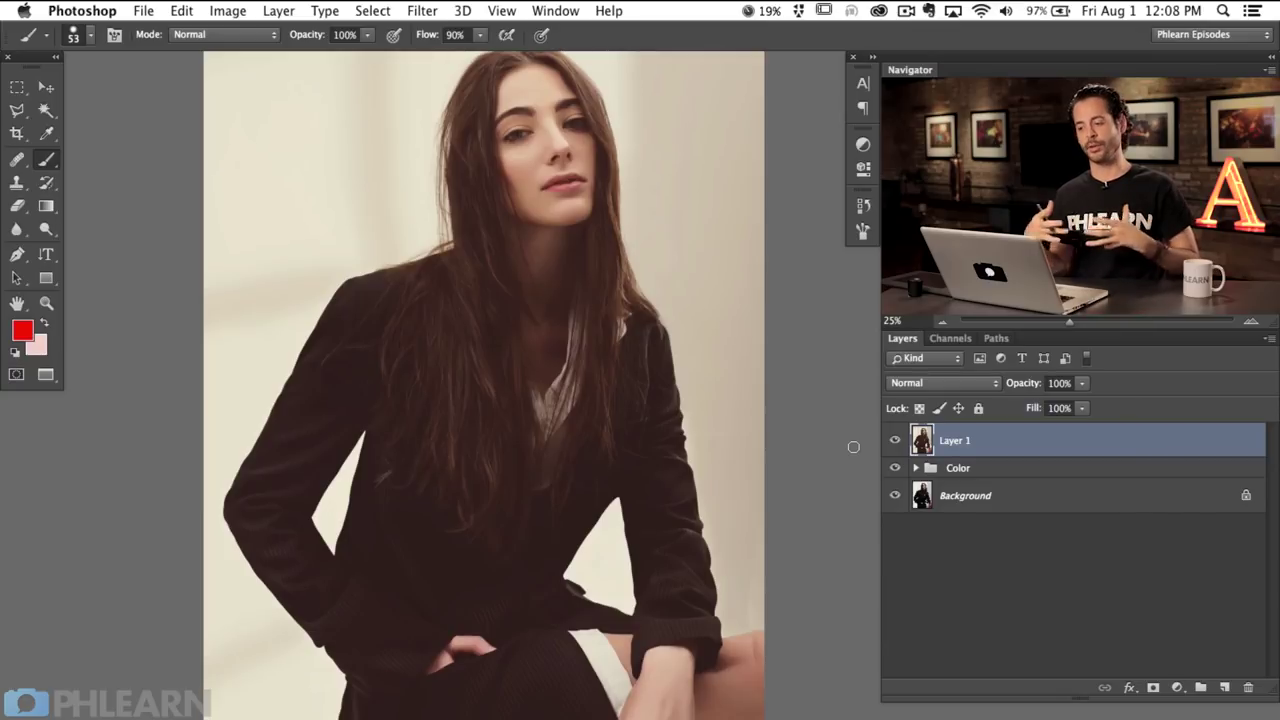
{"action": "left_click", "coordinate": [894, 441]}
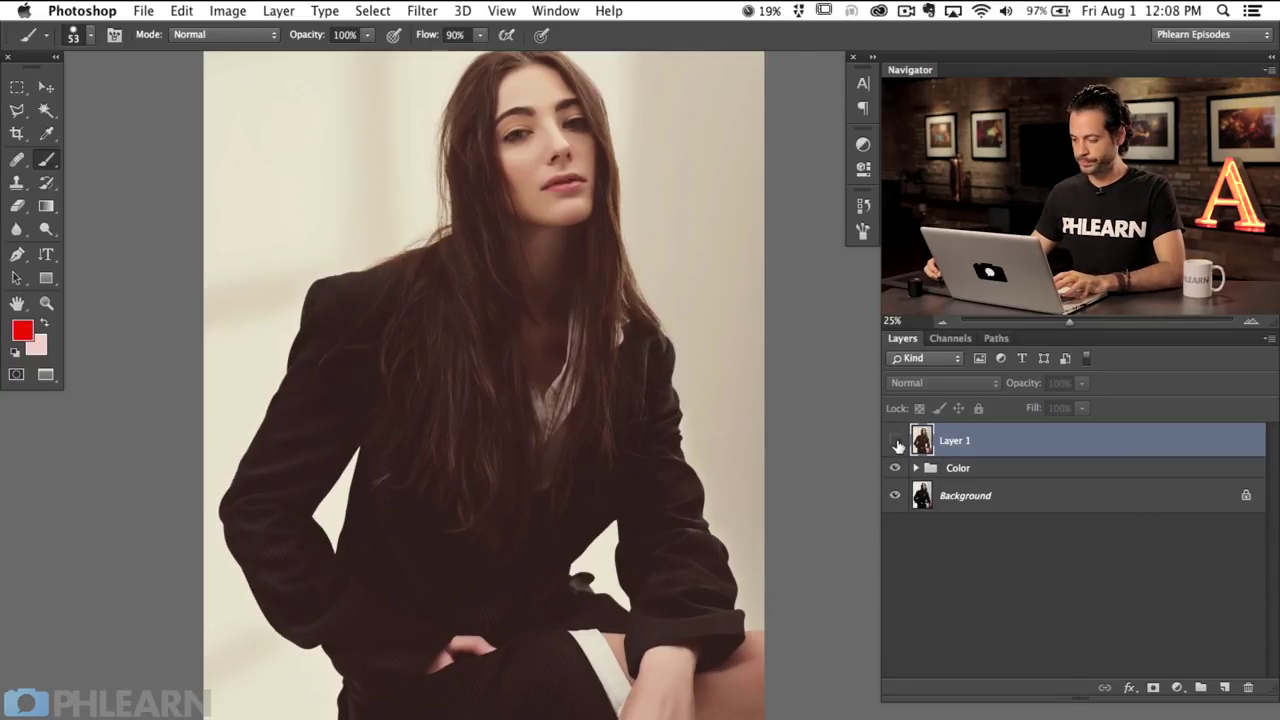
{"action": "left_click", "coordinate": [895, 442]}
{"action": "left_click", "coordinate": [895, 443]}
{"action": "left_click", "coordinate": [895, 445]}
{"action": "left_click", "coordinate": [895, 445]}
{"action": "left_click", "coordinate": [895, 445]}
Step: Zoom onto the arm and knee and compare the warp around the cuff with the original
{"action": "key", "text": "super+equal"}
{"action": "key", "text": "super+equal"}
{"action": "key", "text": "super+equal"}
{"action": "left_click_drag", "start_coordinate": [660, 665], "coordinate": [480, 480]}
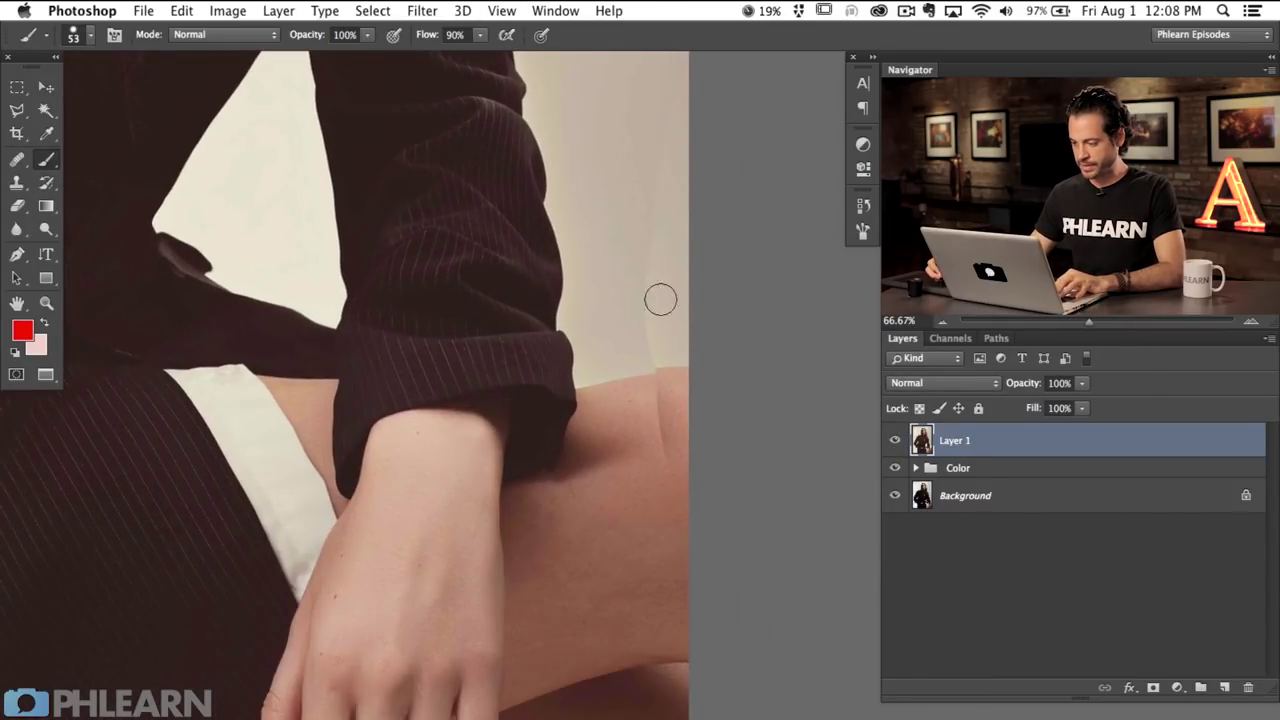
{"action": "left_click", "coordinate": [896, 440]}
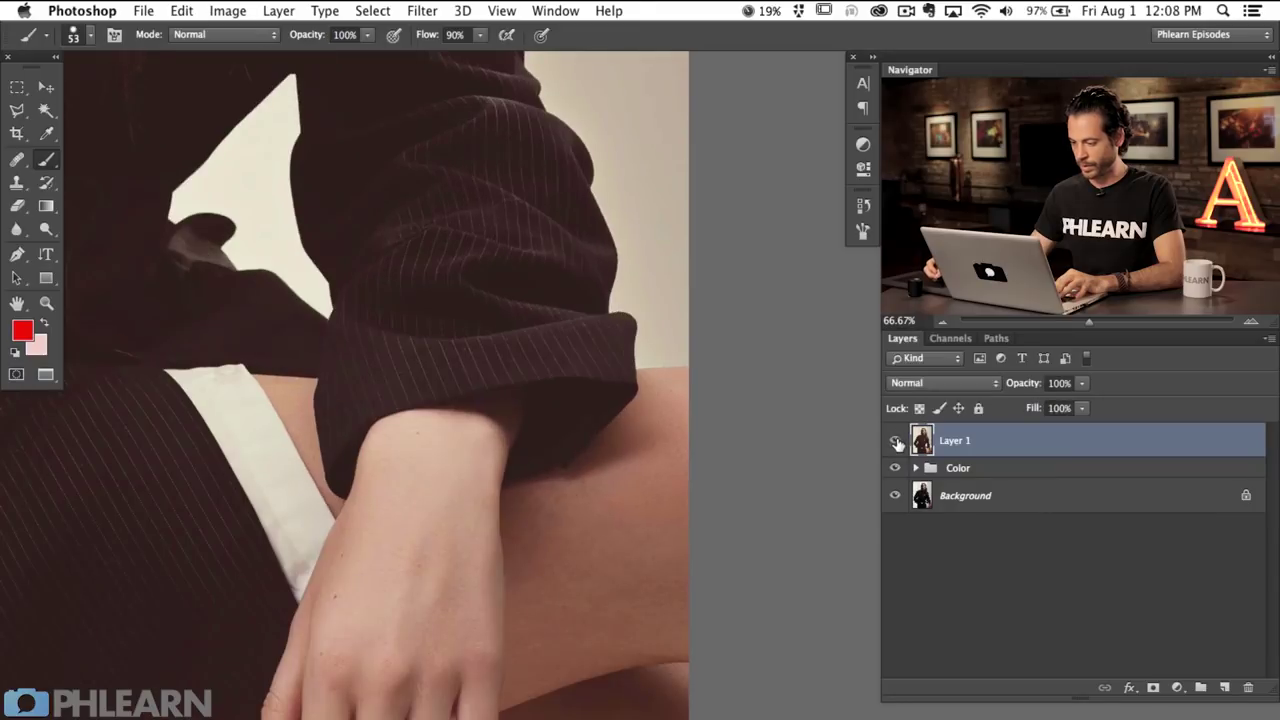
{"action": "left_click", "coordinate": [897, 440]}
{"action": "left_click", "coordinate": [897, 440]}
{"action": "left_click", "coordinate": [898, 441]}
{"action": "left_click", "coordinate": [899, 441]}
{"action": "left_click", "coordinate": [900, 441]}
{"action": "left_click", "coordinate": [900, 441]}
{"action": "left_click", "coordinate": [900, 441]}
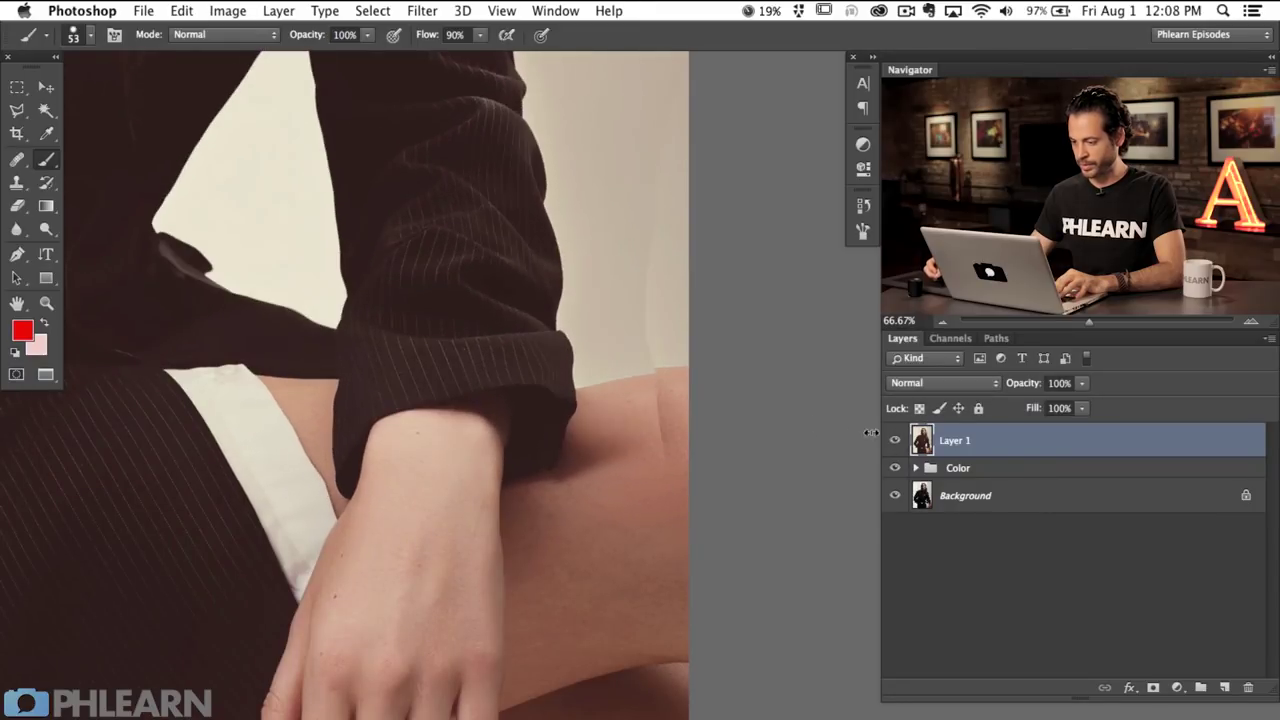
Step: Add a white mask to Layer 1 and paint black near the knee with a 135 brush
{"action": "key", "text": "super+shift+m"}
{"action": "key", "text": "d"}
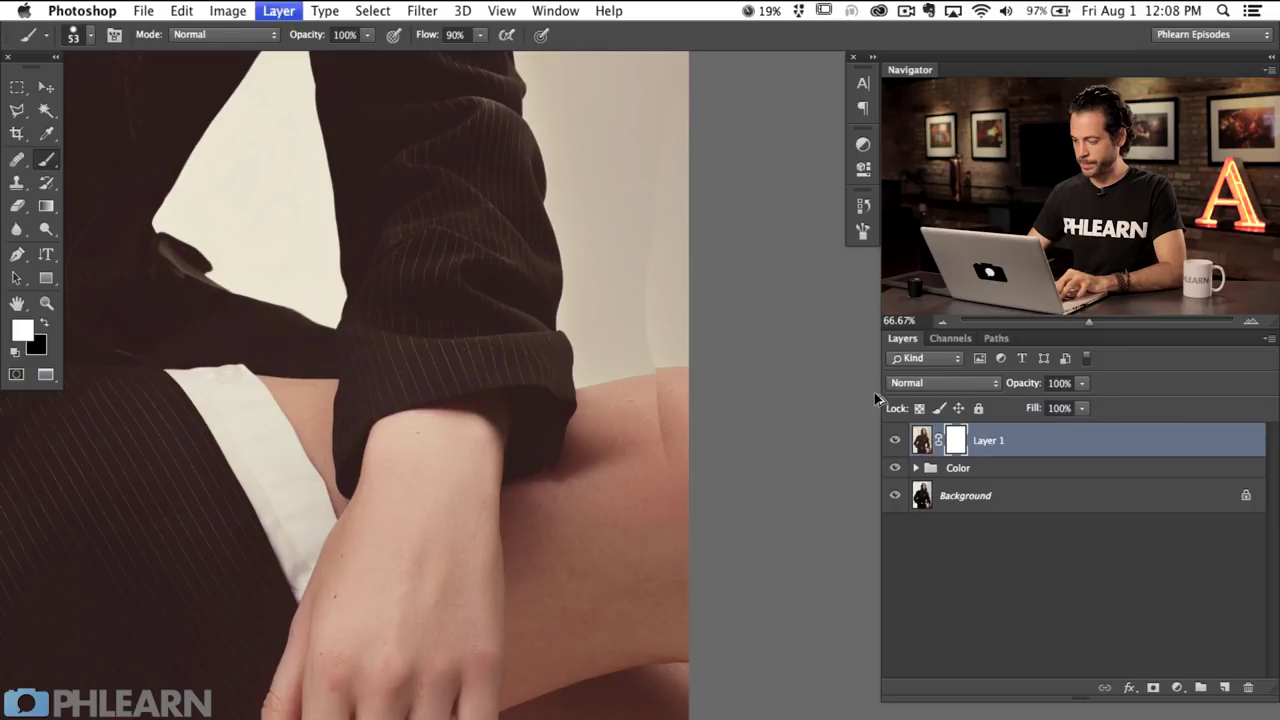
{"action": "left_click_drag", "start_coordinate": [666, 349], "coordinate": [728, 349]}
{"action": "key", "text": "x"}
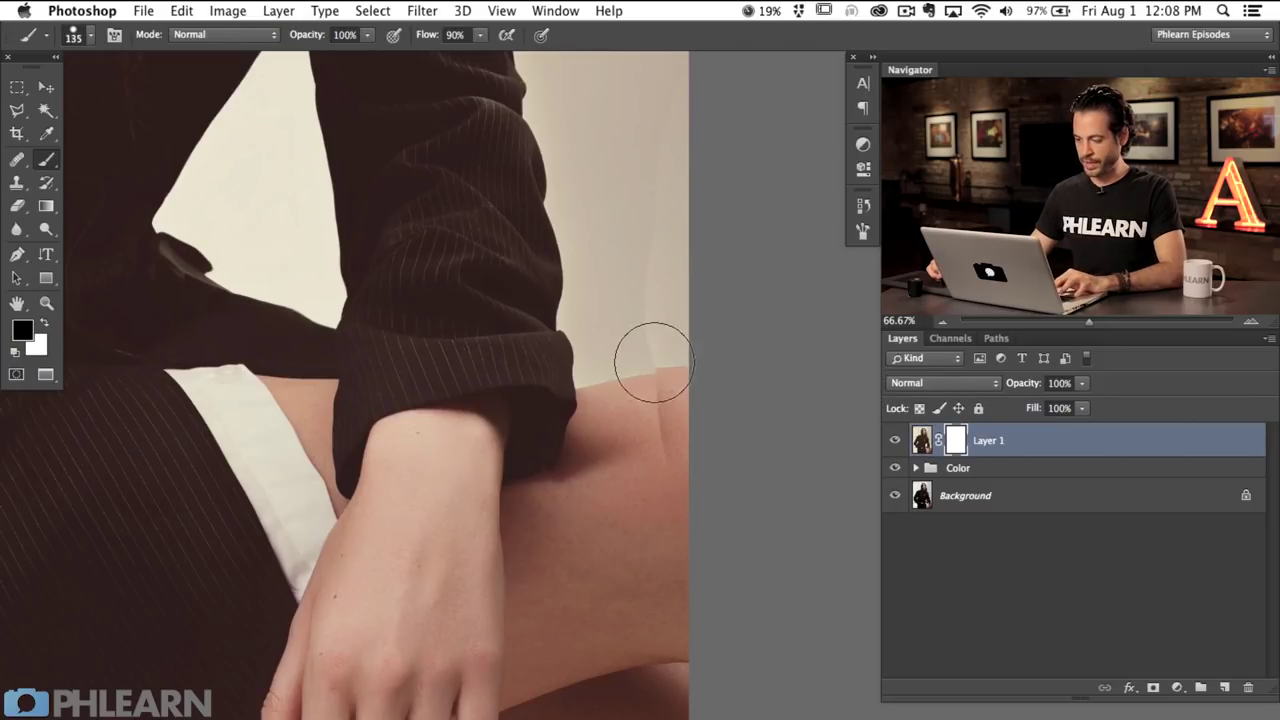
{"action": "mouse_move", "coordinate": [651, 343]}
{"action": "left_mouse_down"}
{"action": "mouse_move", "coordinate": [641, 385]}
{"action": "mouse_move", "coordinate": [651, 277]}
{"action": "left_mouse_up"}
{"action": "key", "text": "x"}
{"action": "key", "text": "x"}
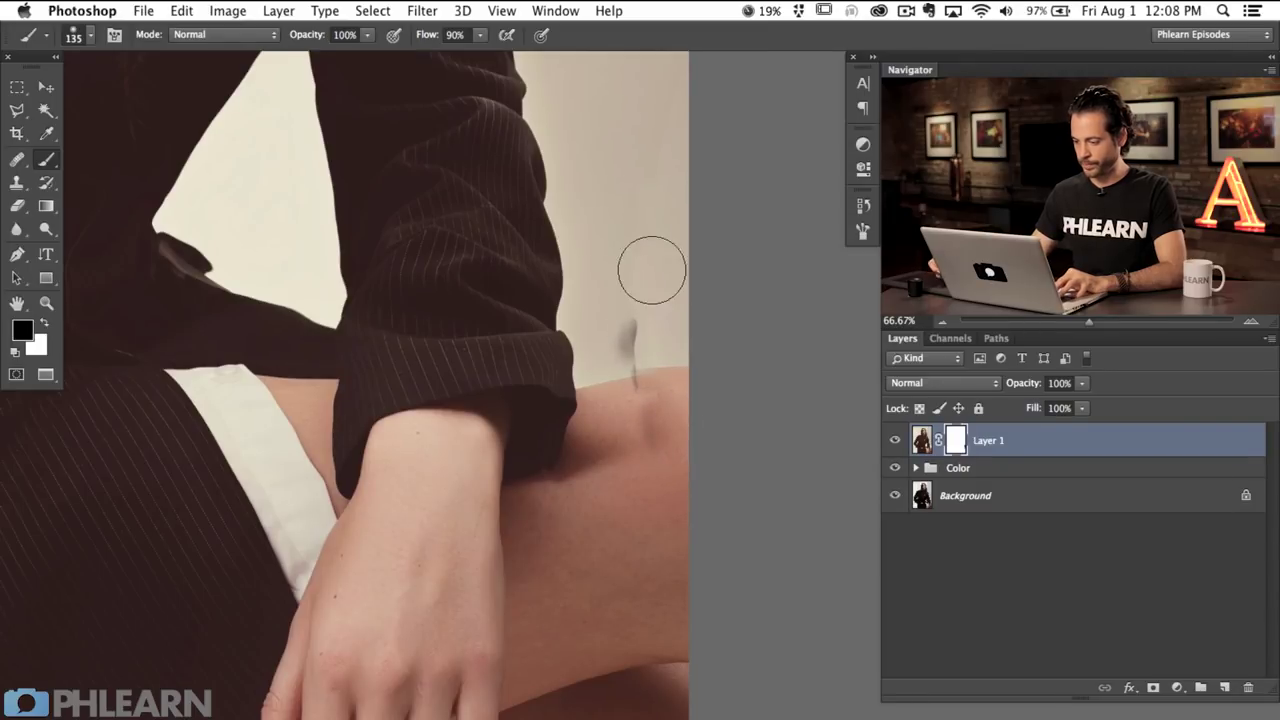
Step: Zoom in on the knee edge and paint white to remove the dark crease streak
{"action": "key", "text": "super+plus"}
{"action": "key", "text": "super+plus"}
{"action": "left_click_drag", "start_coordinate": [599, 474], "coordinate": [581, 502]}
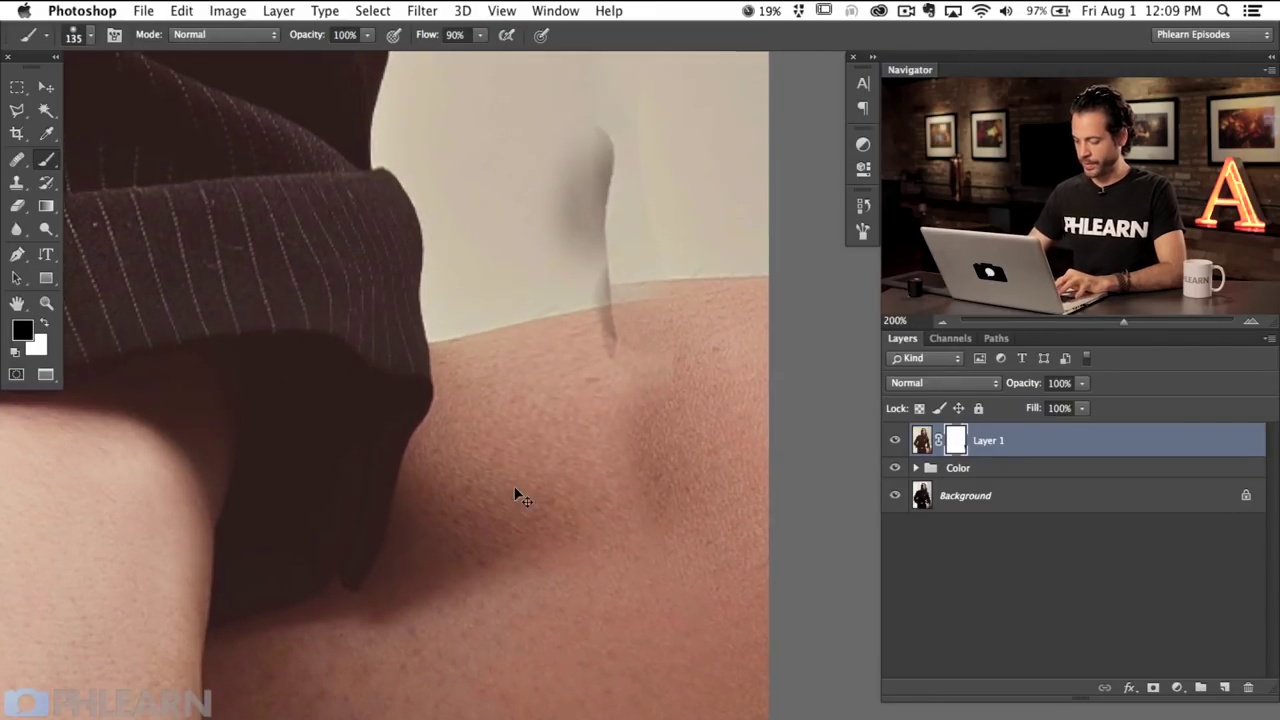
{"action": "key", "text": "super+minus"}
{"action": "scroll", "coordinate": [606, 529], "scroll_direction": "up", "scroll_amount": 3}
{"action": "key", "text": "x"}
{"action": "mouse_move", "coordinate": [585, 335]}
{"action": "left_mouse_down"}
{"action": "mouse_move", "coordinate": [582, 382]}
{"action": "mouse_move", "coordinate": [600, 346]}
{"action": "mouse_move", "coordinate": [591, 422]}
{"action": "mouse_move", "coordinate": [603, 488]}
{"action": "mouse_move", "coordinate": [603, 444]}
{"action": "left_mouse_up"}
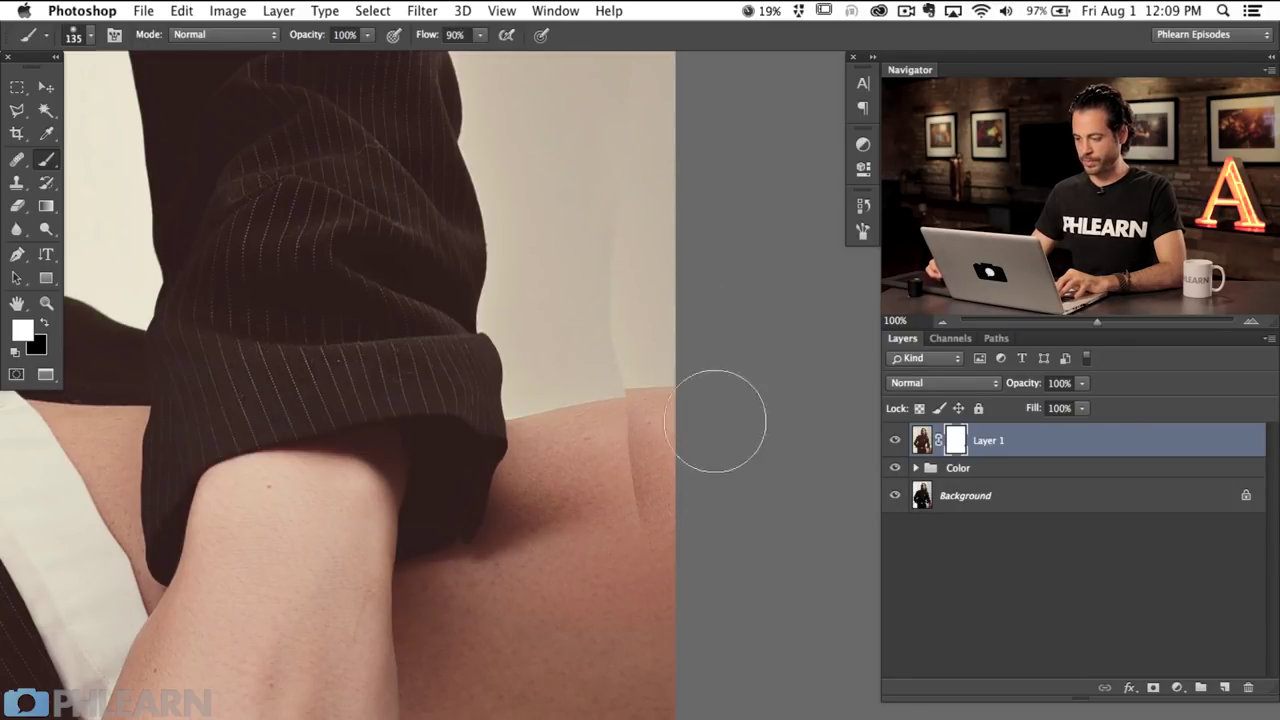
Step: Try masking the sleeve edge, undo it, review the cuff and knee, then add empty Layer 2
{"action": "mouse_move", "coordinate": [537, 583]}
{"action": "left_mouse_down"}
{"action": "mouse_move", "coordinate": [771, 449]}
{"action": "mouse_move", "coordinate": [710, 471]}
{"action": "mouse_move", "coordinate": [700, 506]}
{"action": "left_mouse_up"}
{"action": "key", "text": "x"}
{"action": "mouse_move", "coordinate": [711, 340]}
{"action": "left_mouse_down"}
{"action": "mouse_move", "coordinate": [718, 352]}
{"action": "mouse_move", "coordinate": [640, 365]}
{"action": "mouse_move", "coordinate": [737, 335]}
{"action": "mouse_move", "coordinate": [704, 458]}
{"action": "mouse_move", "coordinate": [658, 486]}
{"action": "mouse_move", "coordinate": [657, 333]}
{"action": "mouse_move", "coordinate": [603, 466]}
{"action": "left_mouse_up"}
{"action": "key", "text": "ctrl+z"}
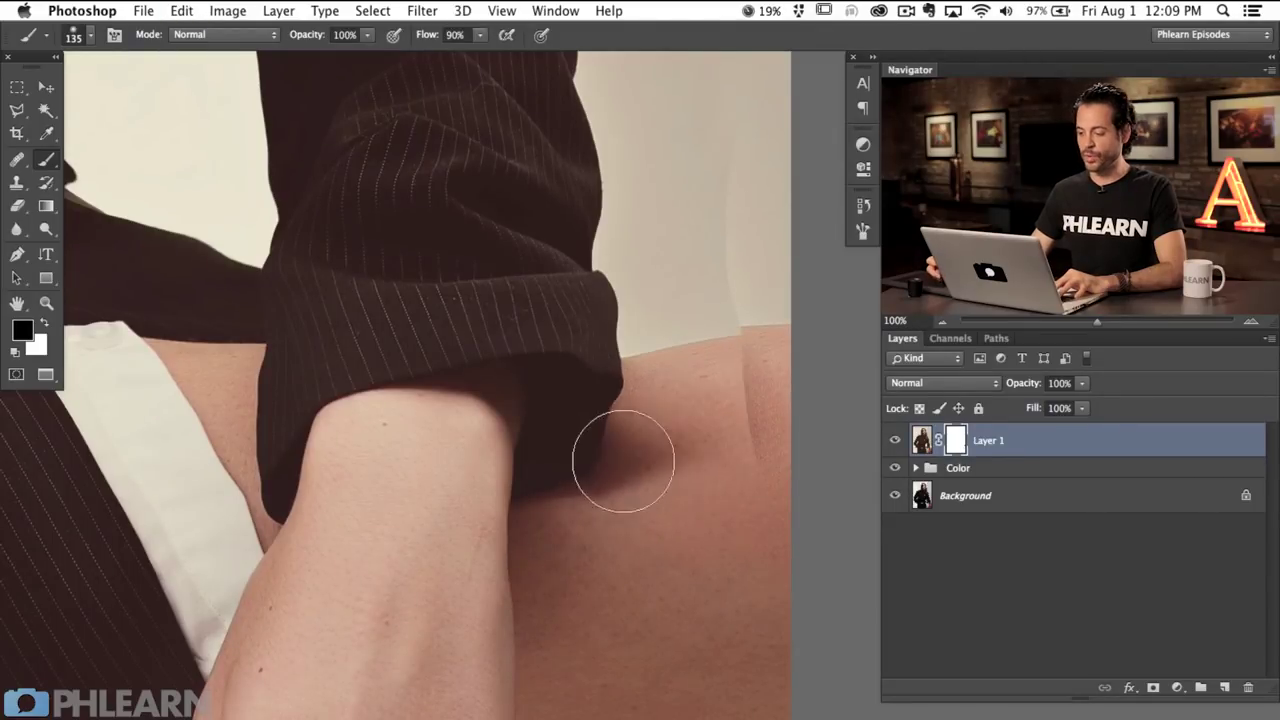
{"action": "left_click_drag", "start_coordinate": [695, 471], "coordinate": [659, 501]}
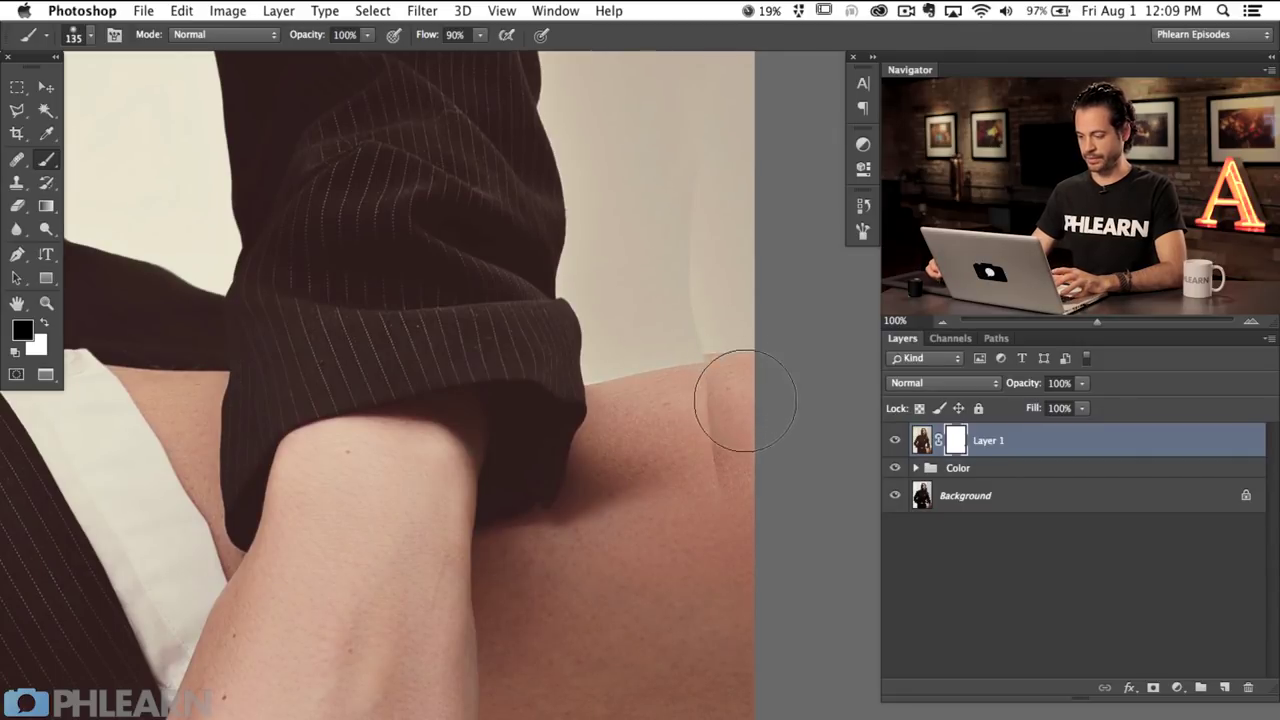
{"action": "mouse_move", "coordinate": [611, 469]}
{"action": "left_mouse_down"}
{"action": "mouse_move", "coordinate": [616, 506]}
{"action": "mouse_move", "coordinate": [603, 514]}
{"action": "left_mouse_up"}
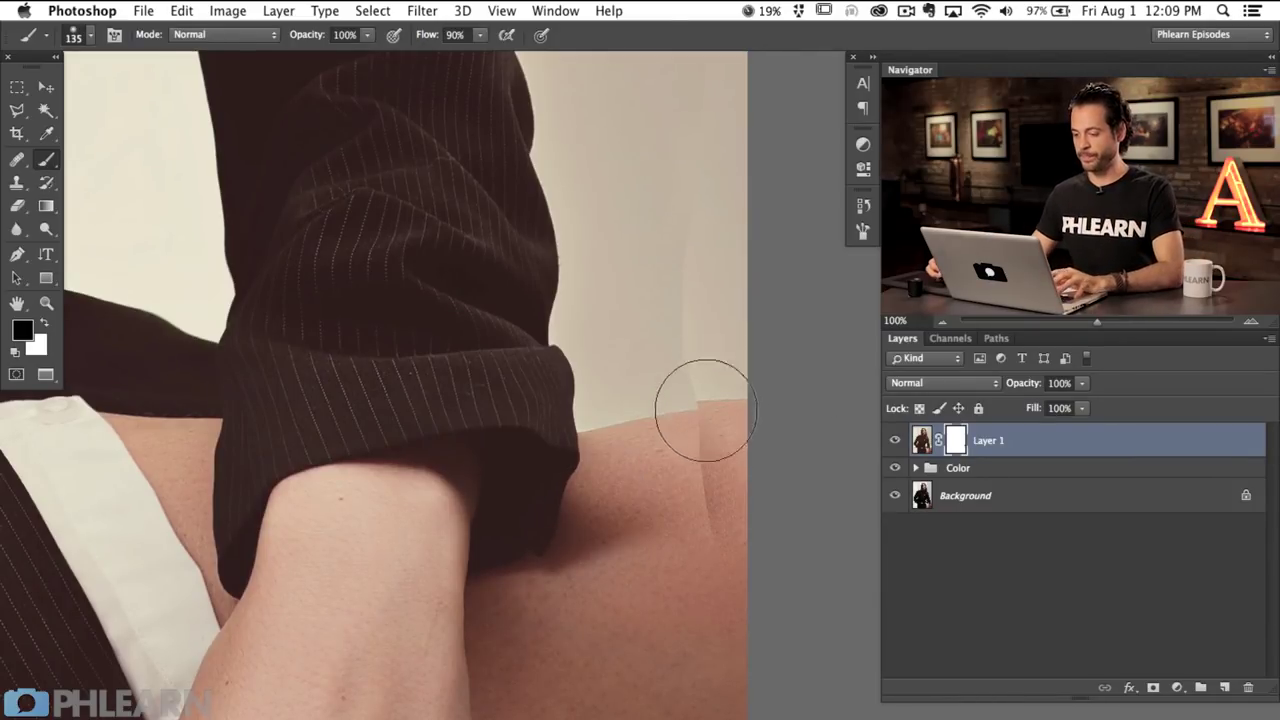
{"action": "left_click_drag", "start_coordinate": [620, 480], "coordinate": [586, 520]}
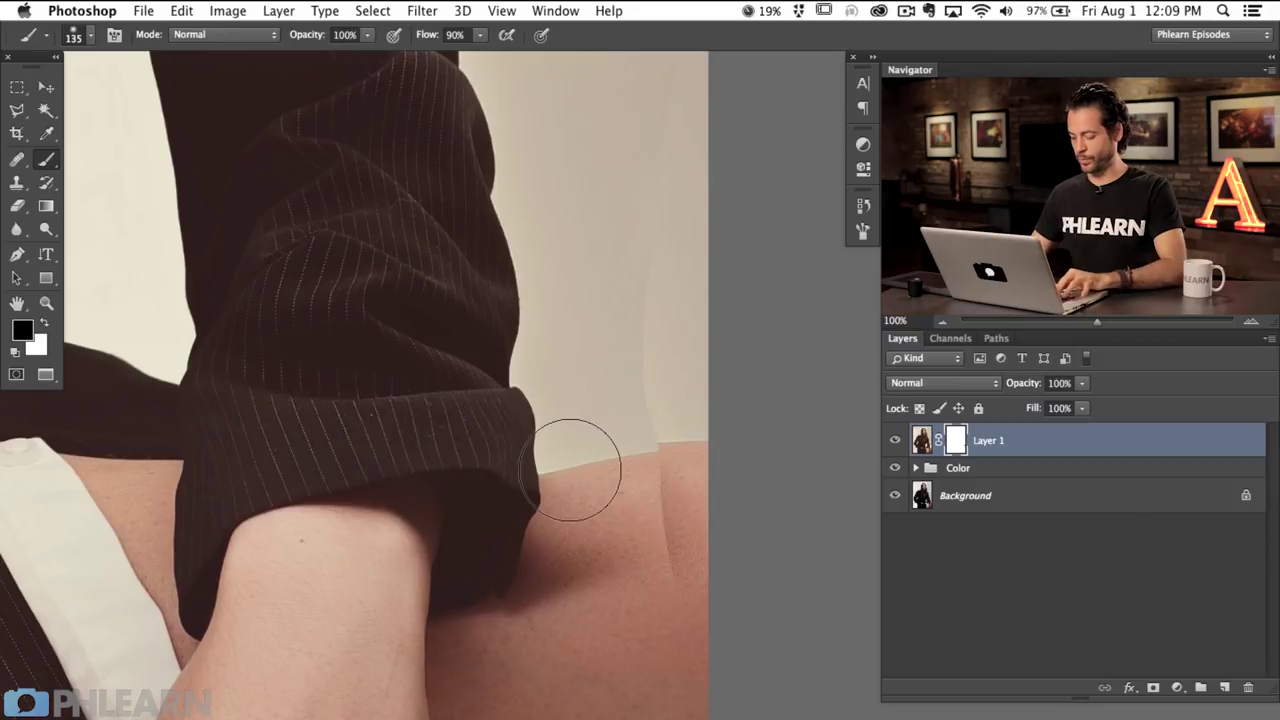
{"action": "key", "text": "super+alt+shift+n"}
{"action": "key", "text": "p"}
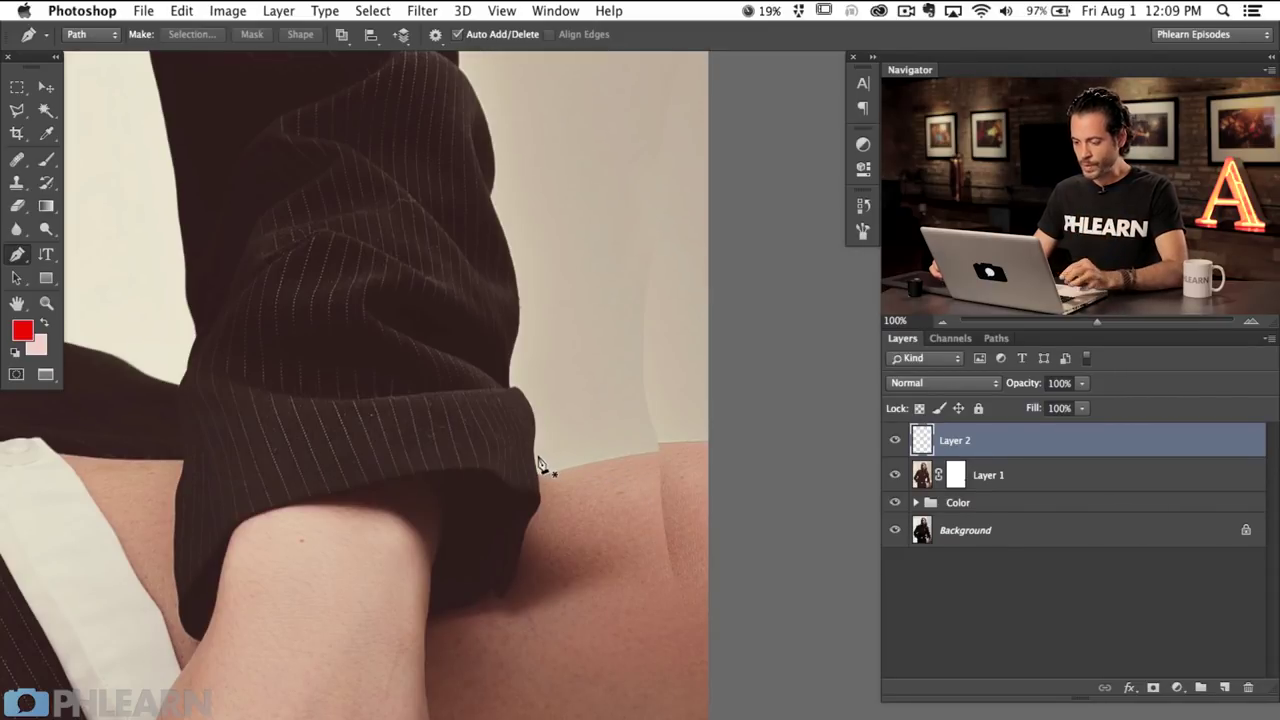
Step: Continue the curved pen path along the jacket cuff edge beside the knee
{"action": "left_click_drag", "start_coordinate": [520, 565], "coordinate": [531, 537]}
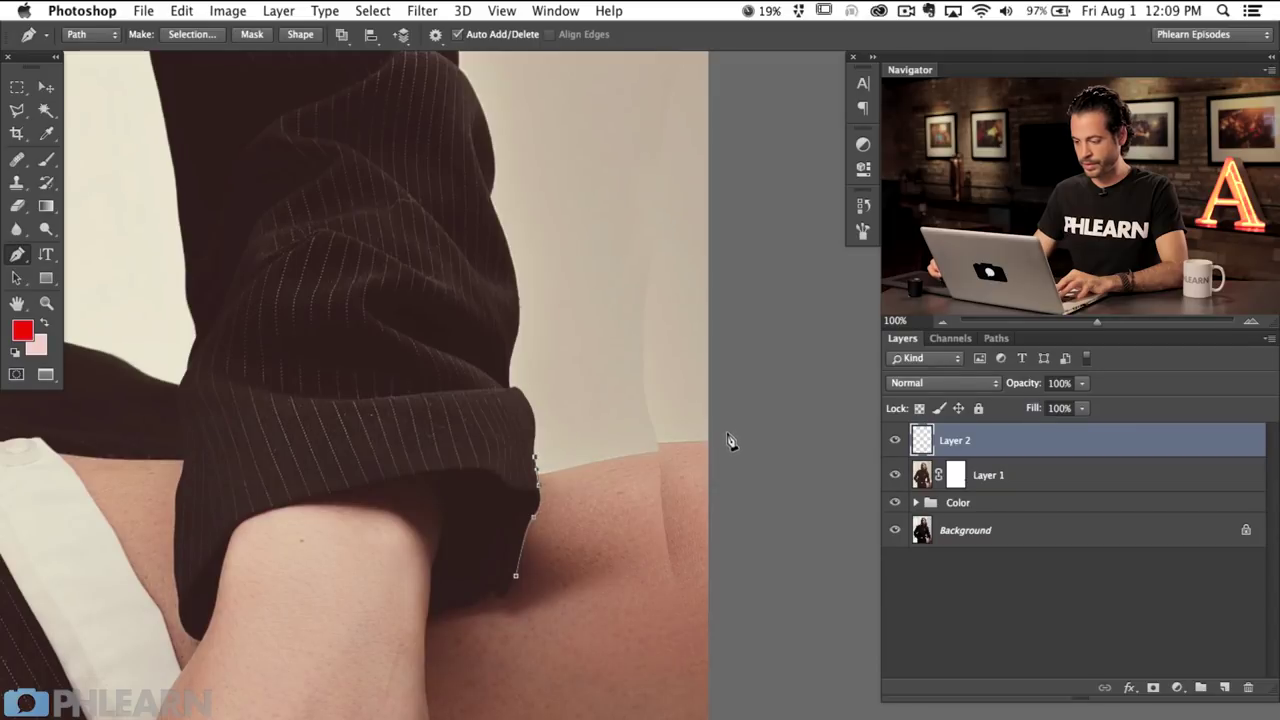
{"action": "left_click_drag", "start_coordinate": [799, 430], "coordinate": [803, 428]}
{"action": "scroll", "coordinate": [757, 480], "scroll_direction": "down", "scroll_amount": 5}
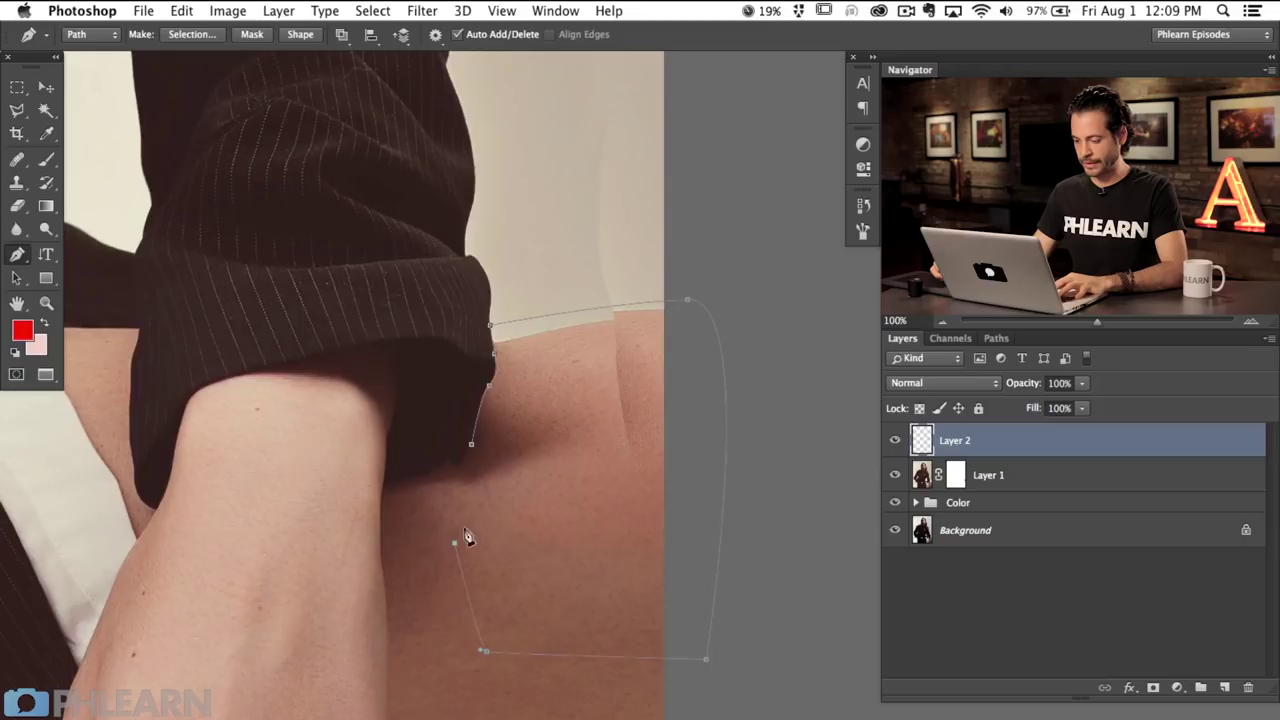
Step: Turn the knee path into a new selection with a Feather Radius of 0
{"action": "right_click", "coordinate": [565, 445]}
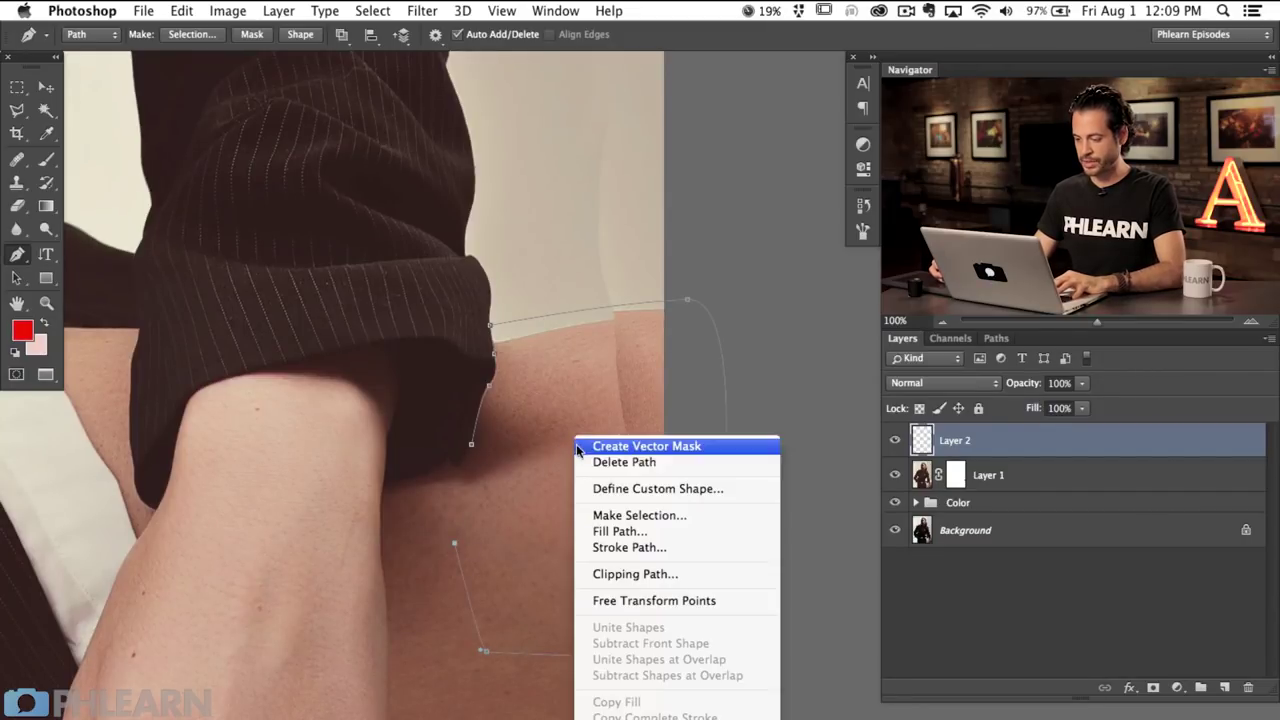
{"action": "left_click", "coordinate": [666, 516]}
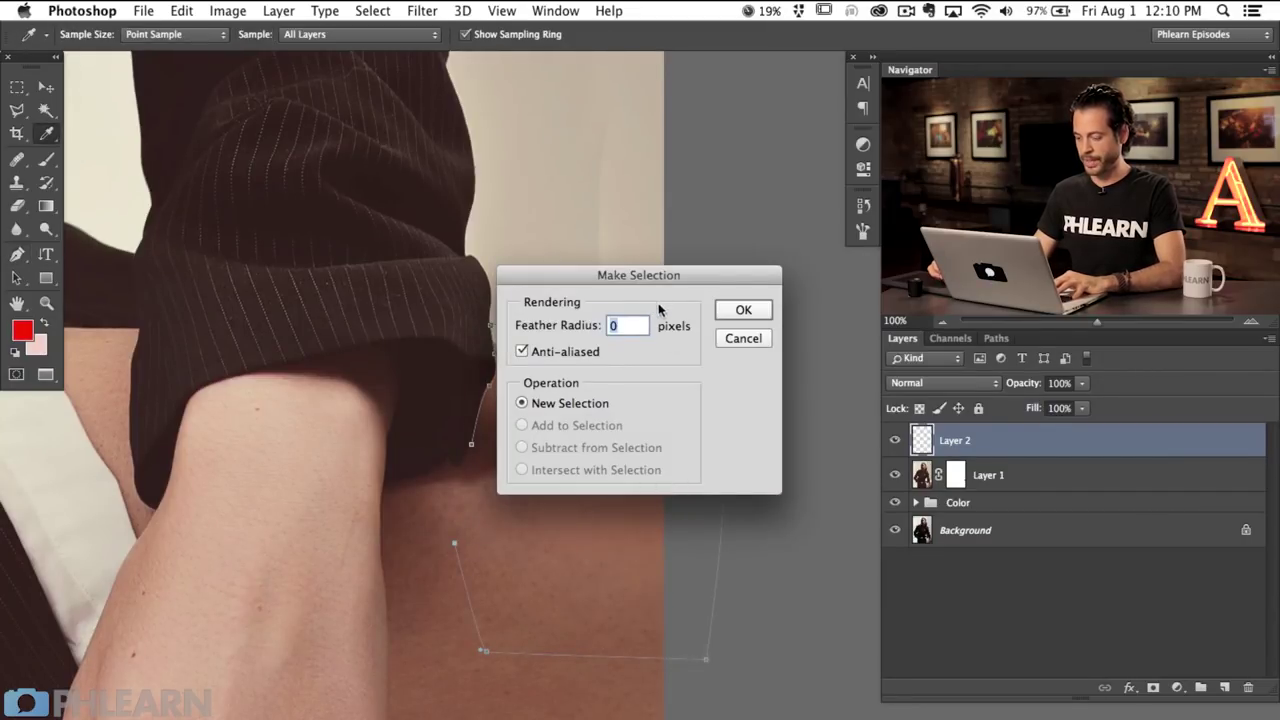
{"action": "left_click", "coordinate": [743, 310]}
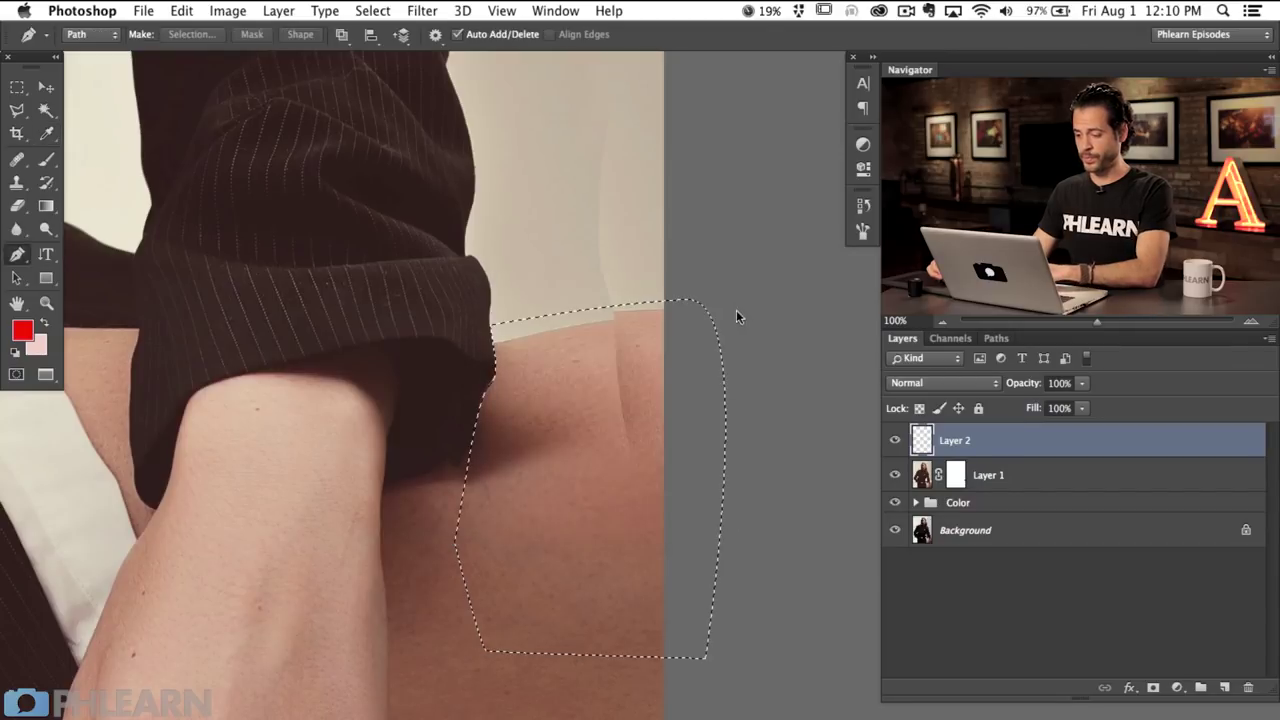
{"action": "scroll", "coordinate": [634, 506], "scroll_direction": "up", "scroll_amount": 3}
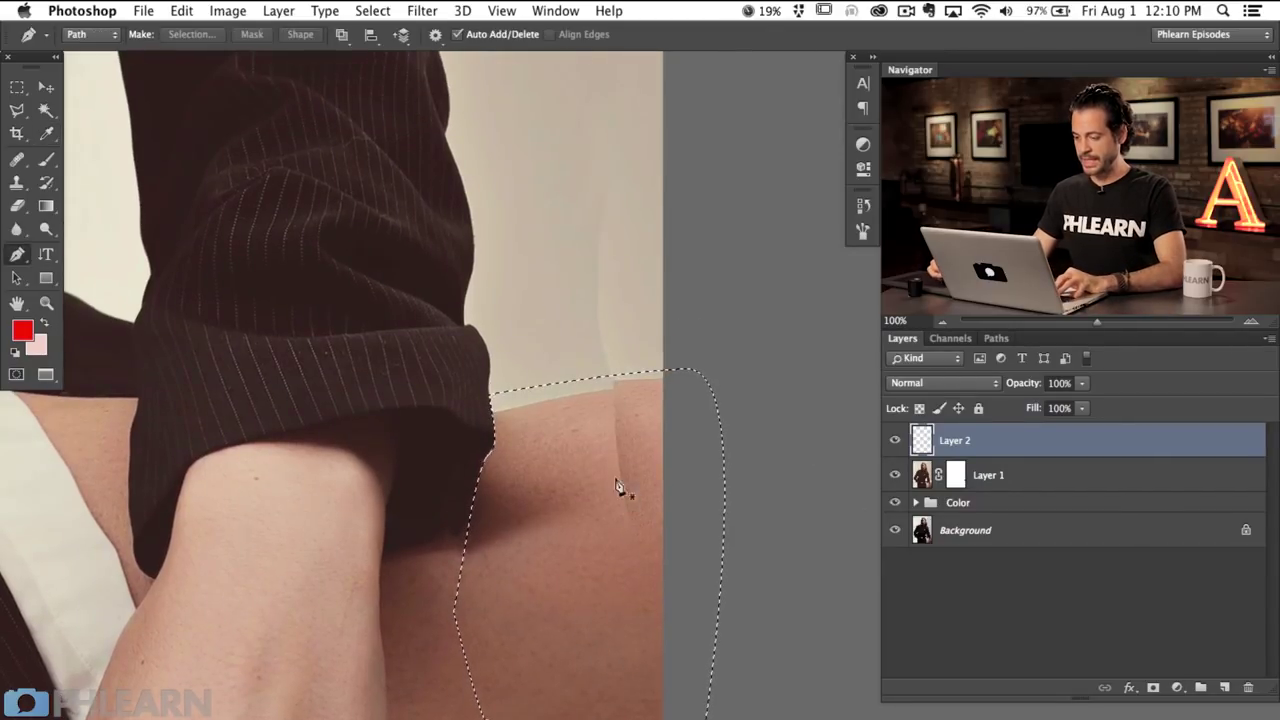
Step: Clone-stamp clean skin over the knee bumps with a roughly 92 px brush
{"action": "key", "text": "s"}
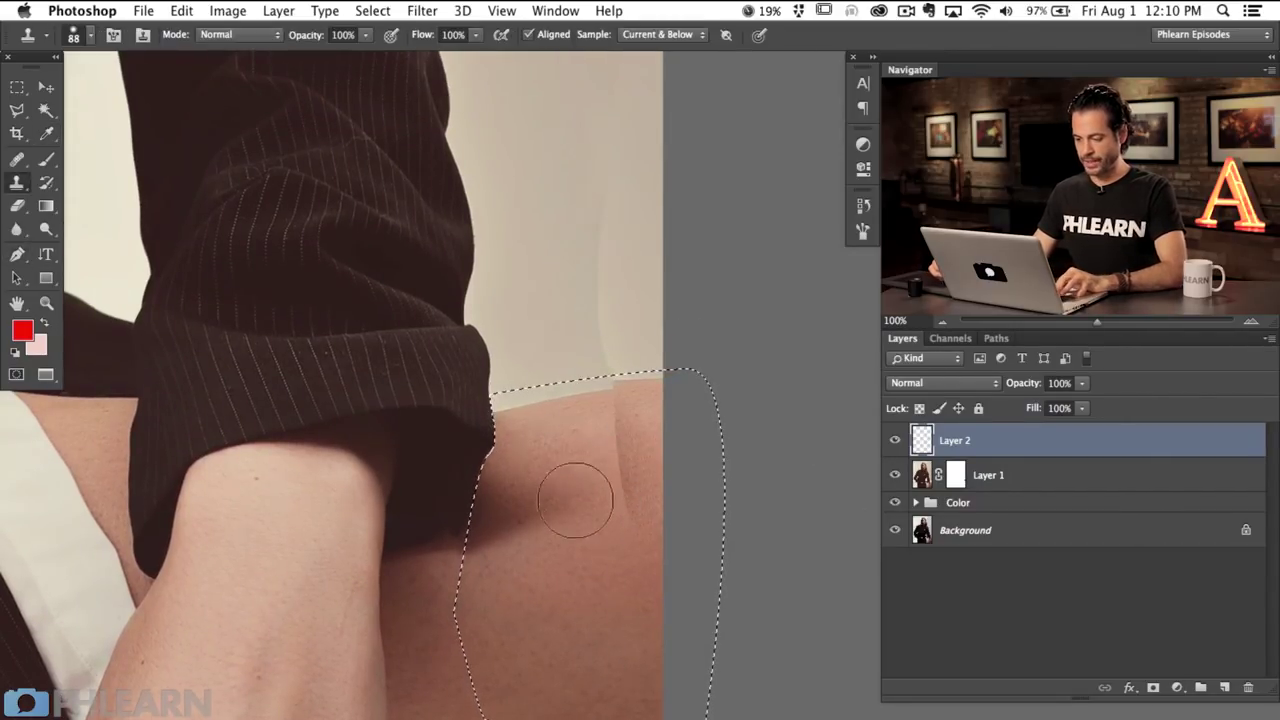
{"action": "left_click_drag", "start_coordinate": [586, 421], "coordinate": [576, 397]}
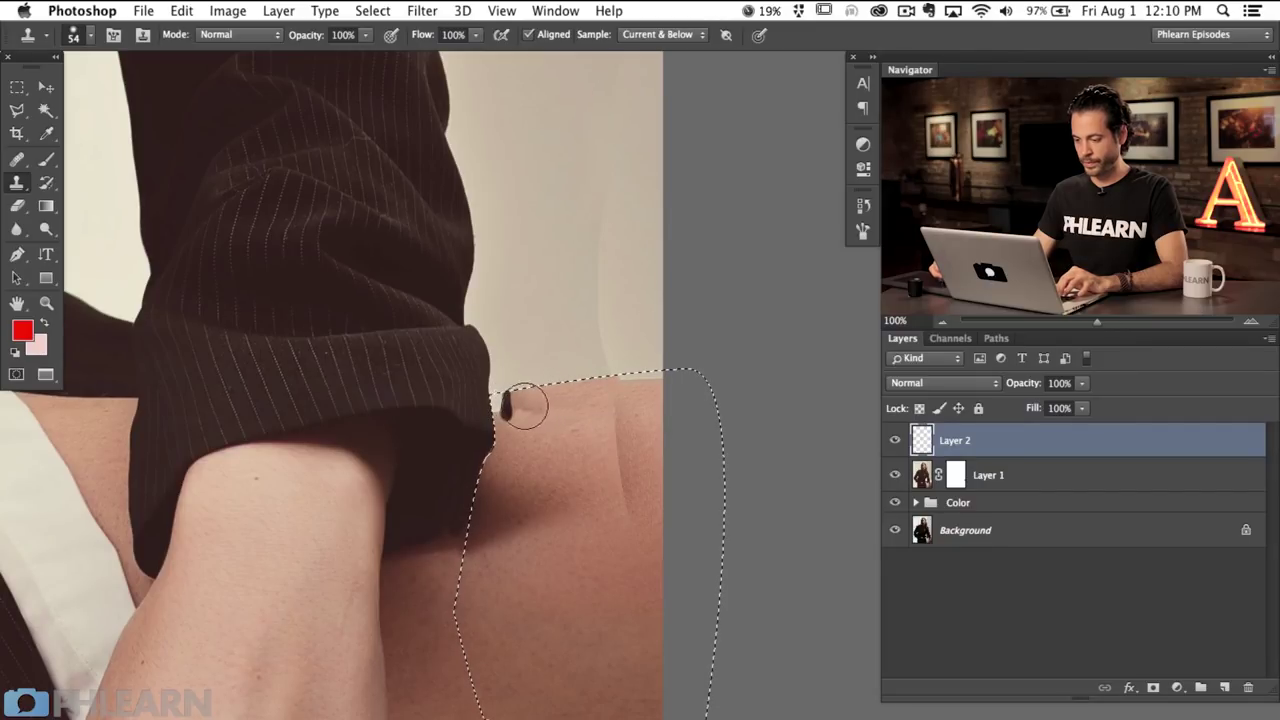
{"action": "left_click_drag", "start_coordinate": [557, 443], "coordinate": [590, 448]}
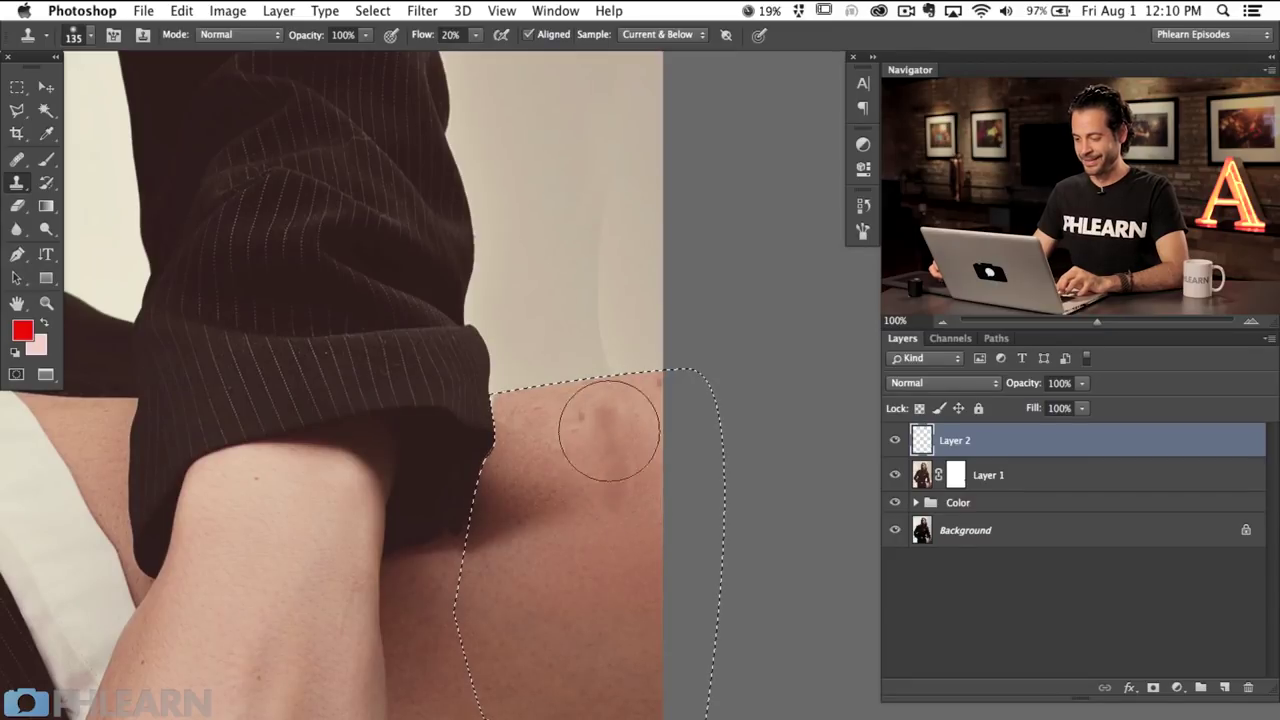
{"action": "left_click", "coordinate": [554, 431], "text": "alt"}
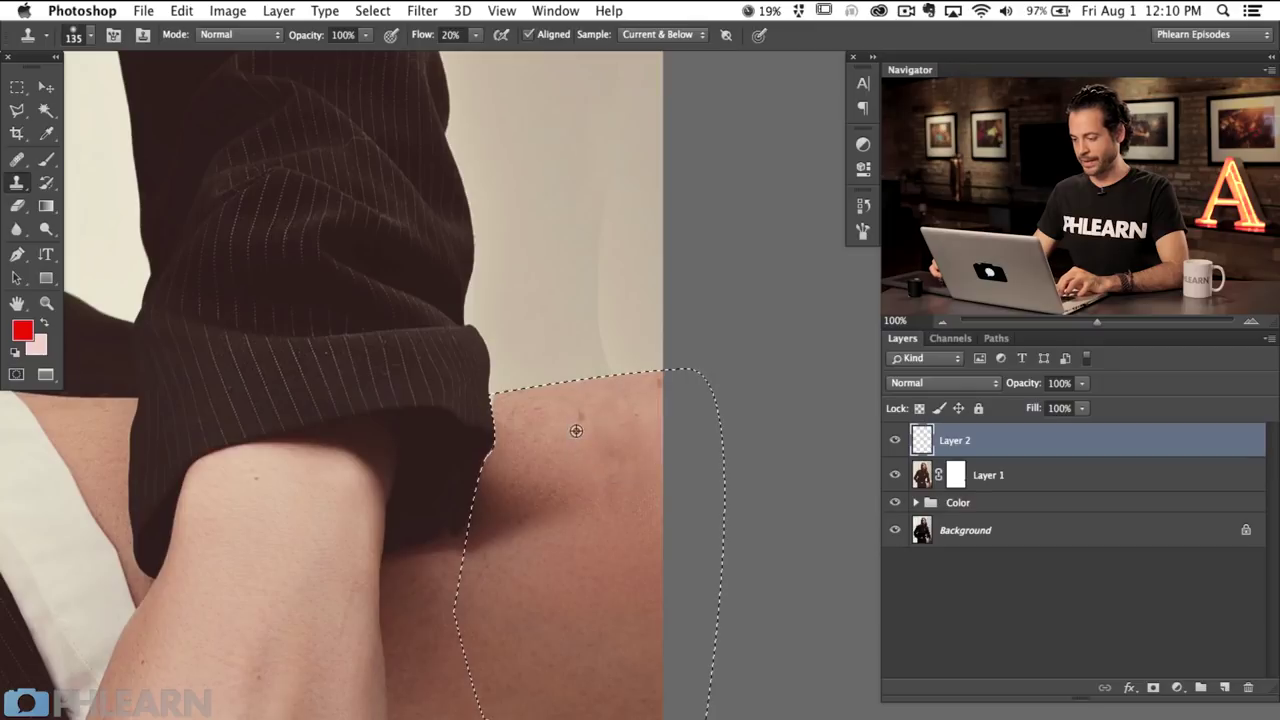
{"action": "left_click_drag", "start_coordinate": [626, 452], "coordinate": [594, 434]}
{"action": "left_click", "coordinate": [606, 508], "text": "alt"}
{"action": "left_click", "coordinate": [637, 510]}
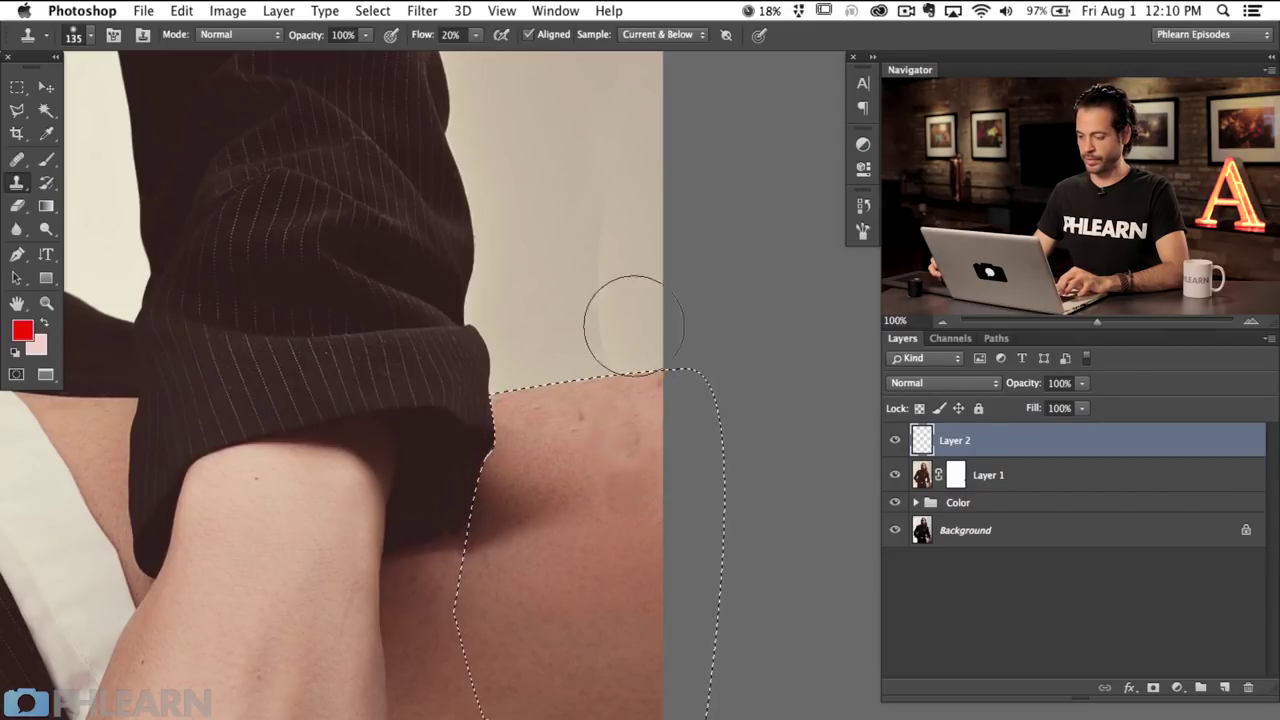
Step: Invert the selection and sample the light beige wall colour for the Brush
{"action": "key", "text": "super+shift+i"}
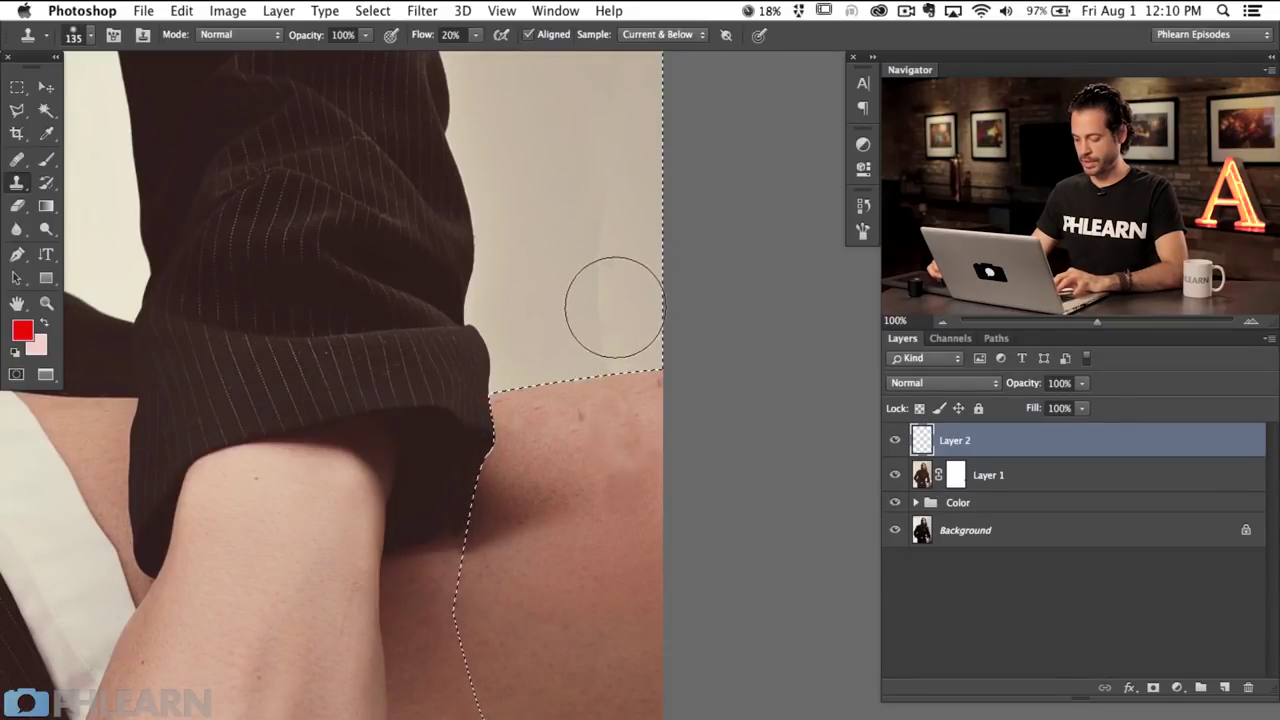
{"action": "key", "text": "b"}
{"action": "left_click", "coordinate": [594, 338], "text": "alt"}
{"action": "left_click", "coordinate": [590, 283], "text": "alt"}
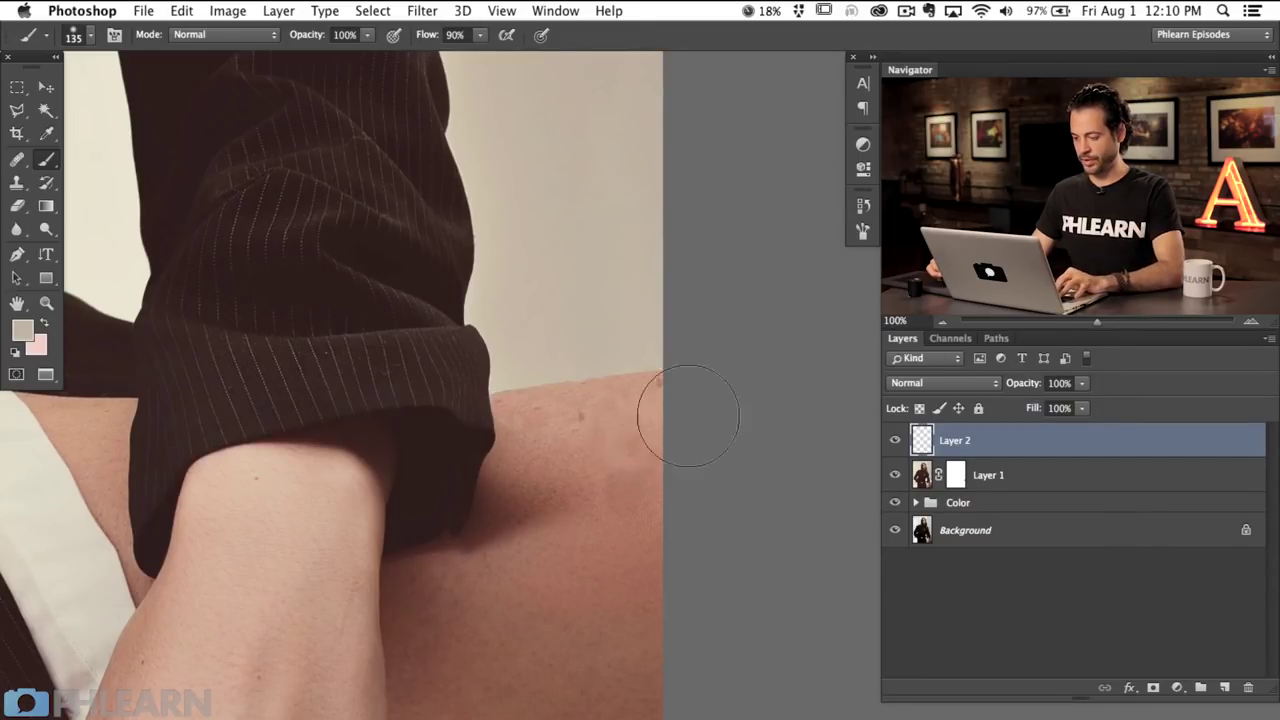
Step: Clone-stamp the knee again from a new source with a 172 px brush
{"action": "key", "text": "super+shift+d"}
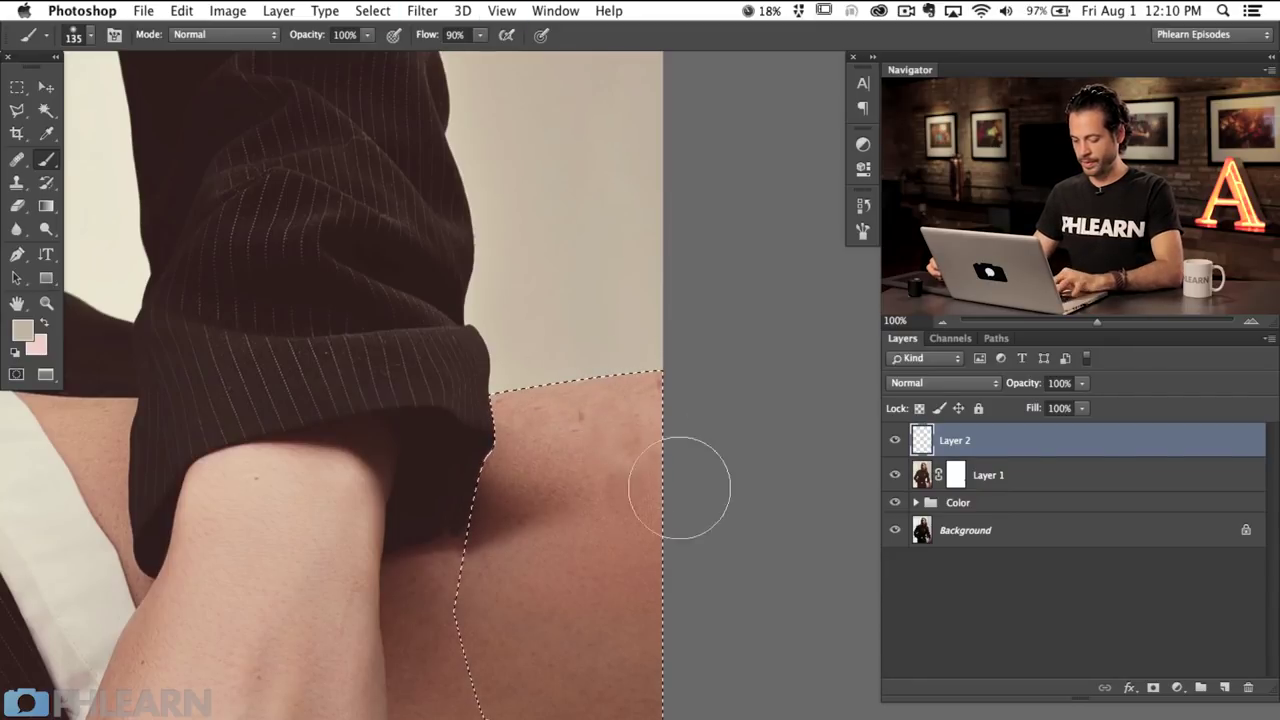
{"action": "key", "text": "super+d"}
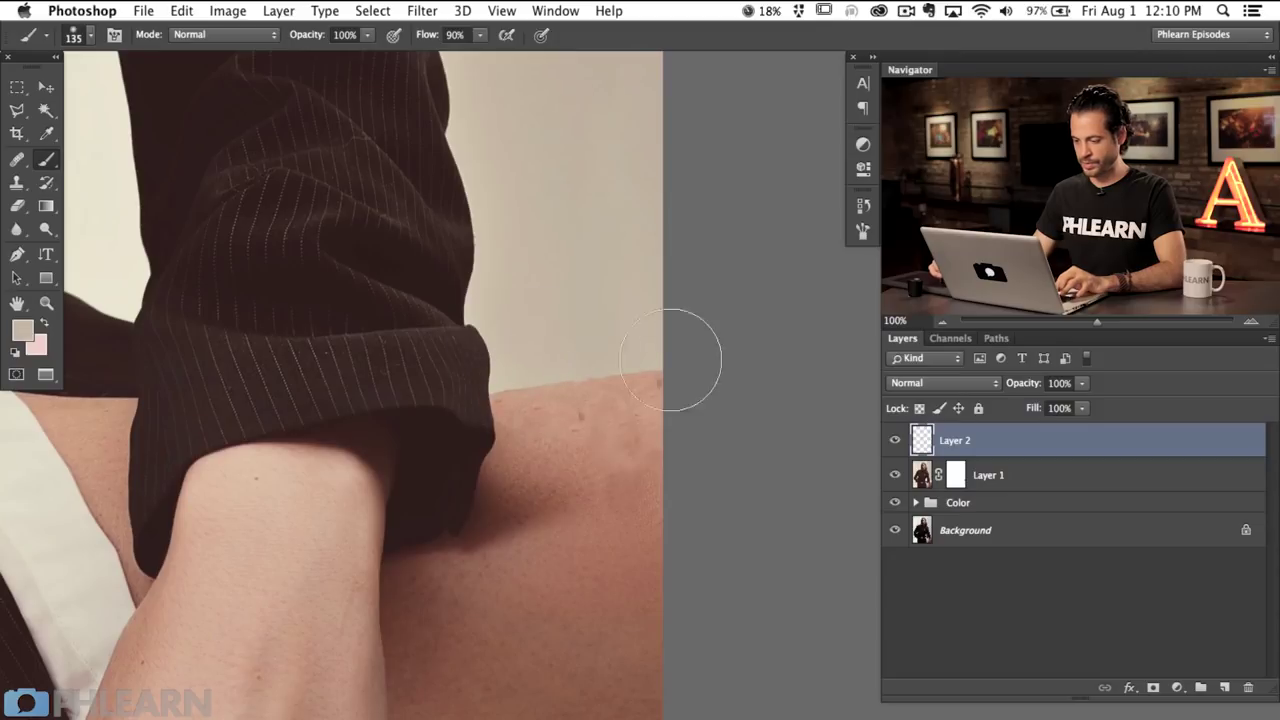
{"action": "key", "text": "s"}
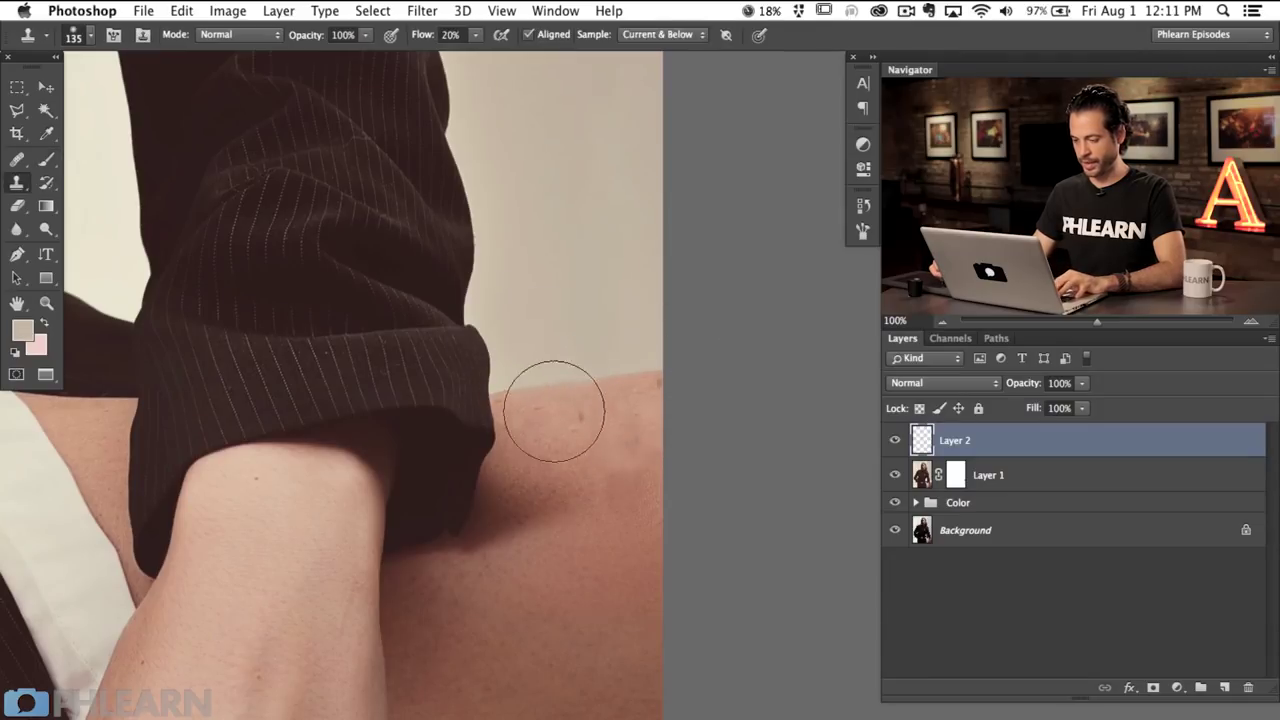
{"action": "left_click", "coordinate": [559, 404], "text": "alt"}
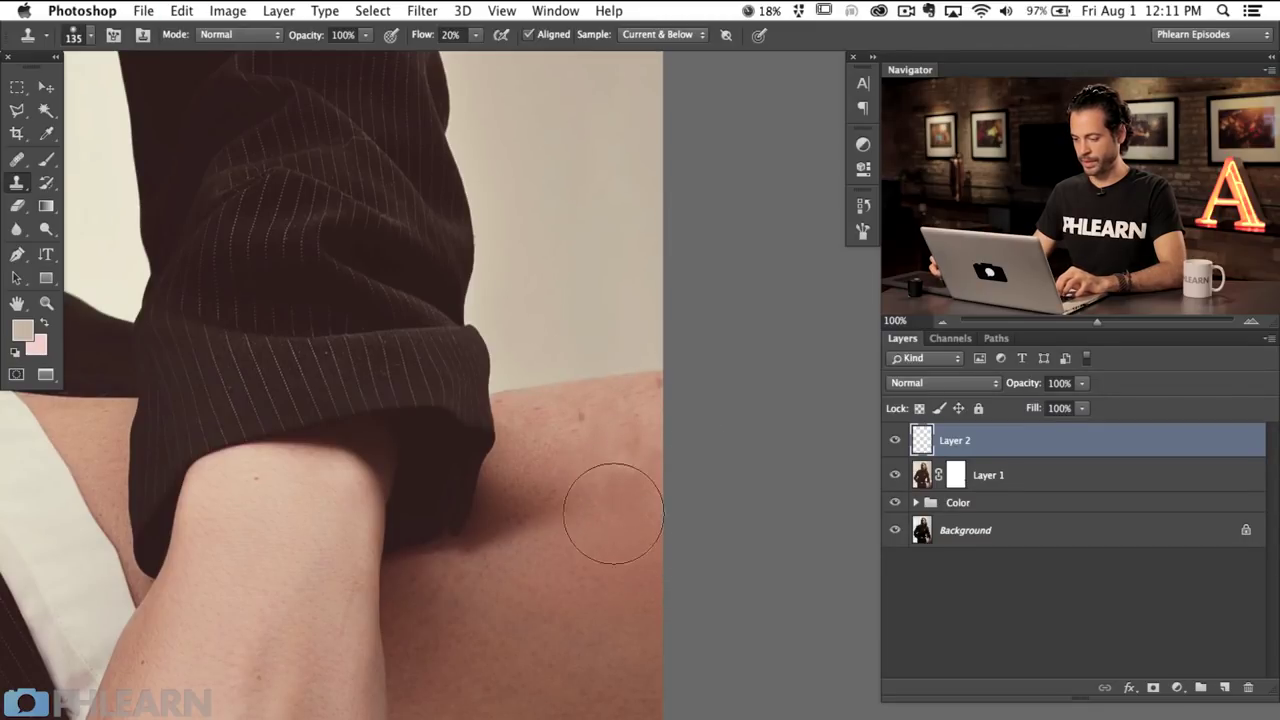
{"action": "right_click", "coordinate": [600, 452]}
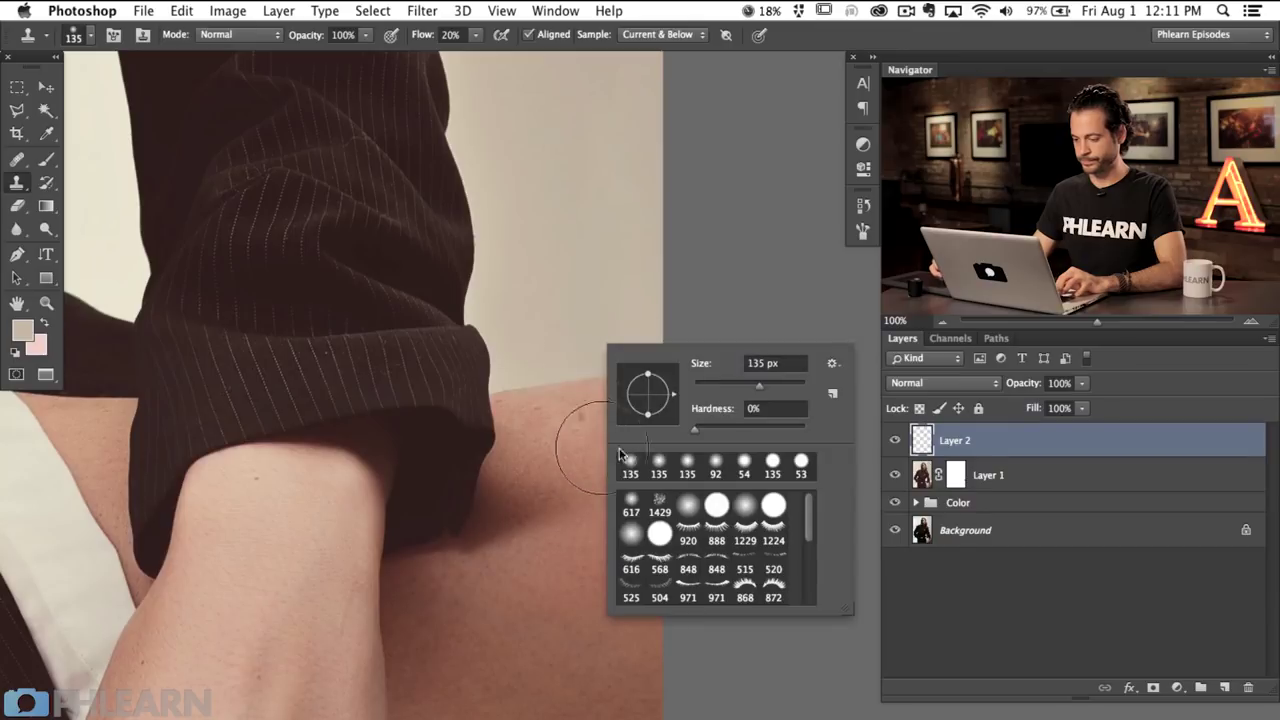
{"action": "key", "text": "Escape"}
{"action": "mouse_move", "coordinate": [603, 537]}
{"action": "left_mouse_down"}
{"action": "mouse_move", "coordinate": [432, 535]}
{"action": "mouse_move", "coordinate": [604, 530]}
{"action": "left_mouse_up"}
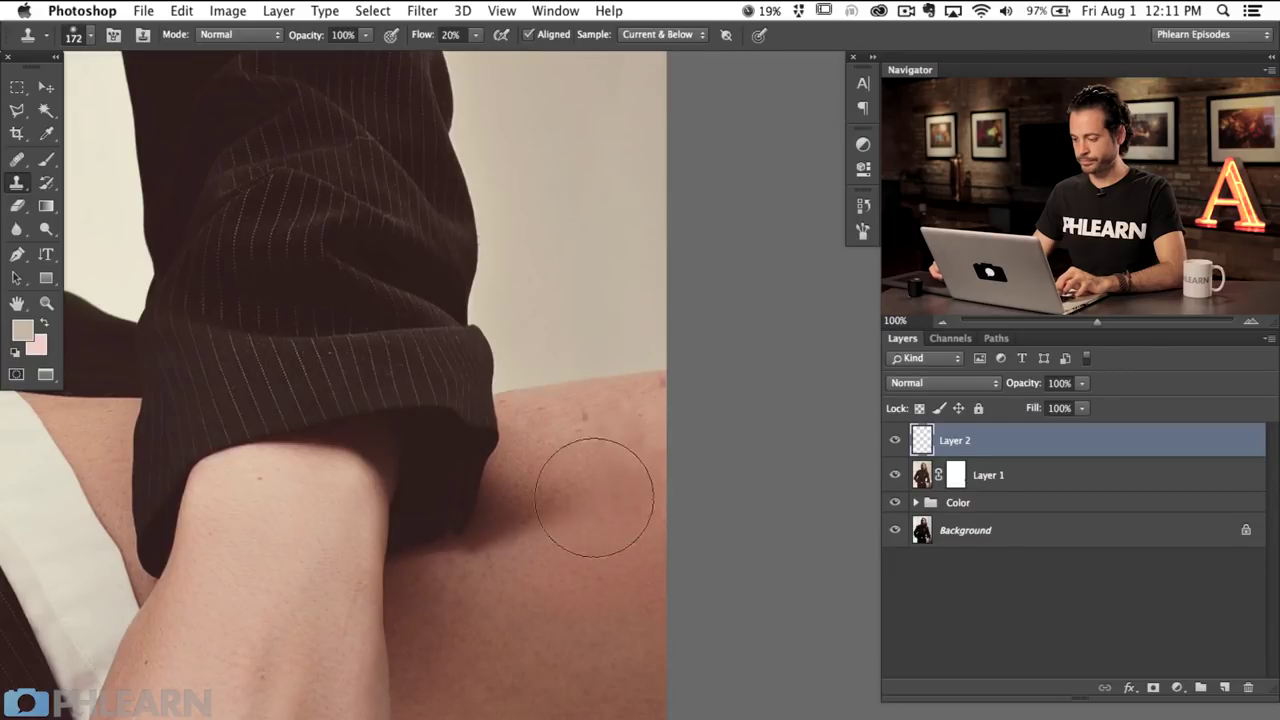
Step: View the knee at 100% and stamp all visible layers into a new Layer 3
{"action": "key", "text": "super+0"}
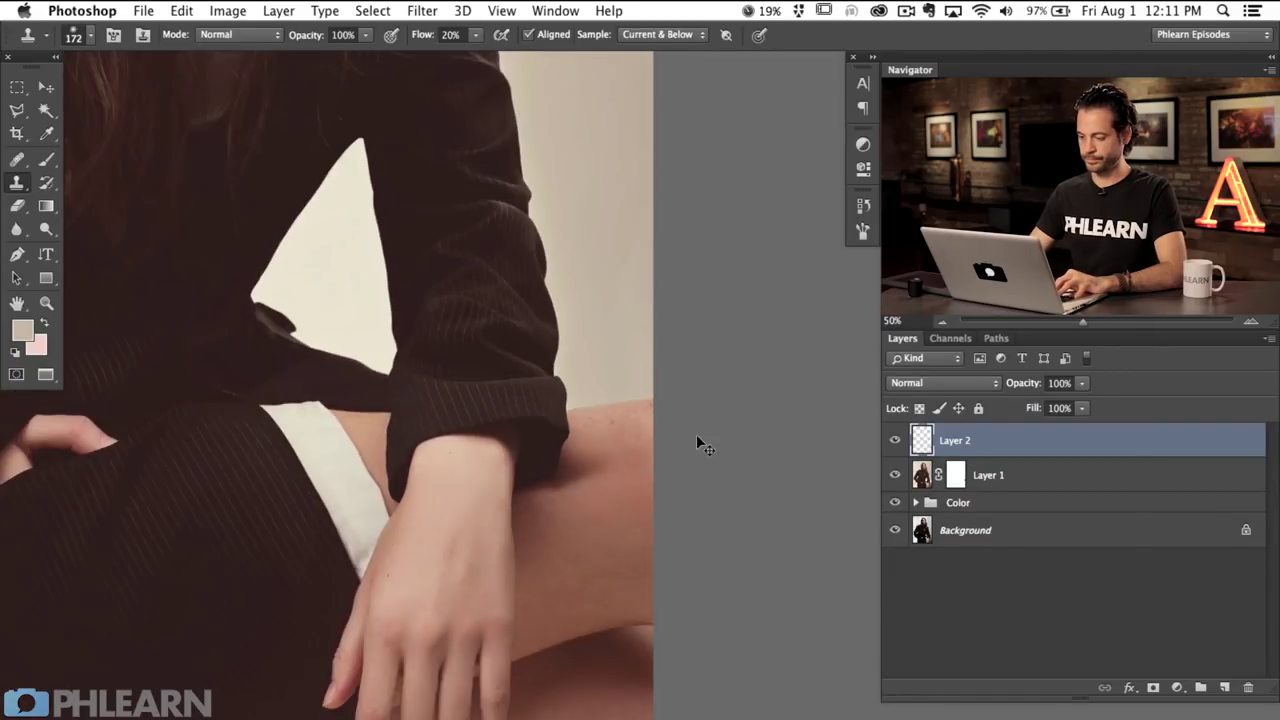
{"action": "key", "text": "super+1"}
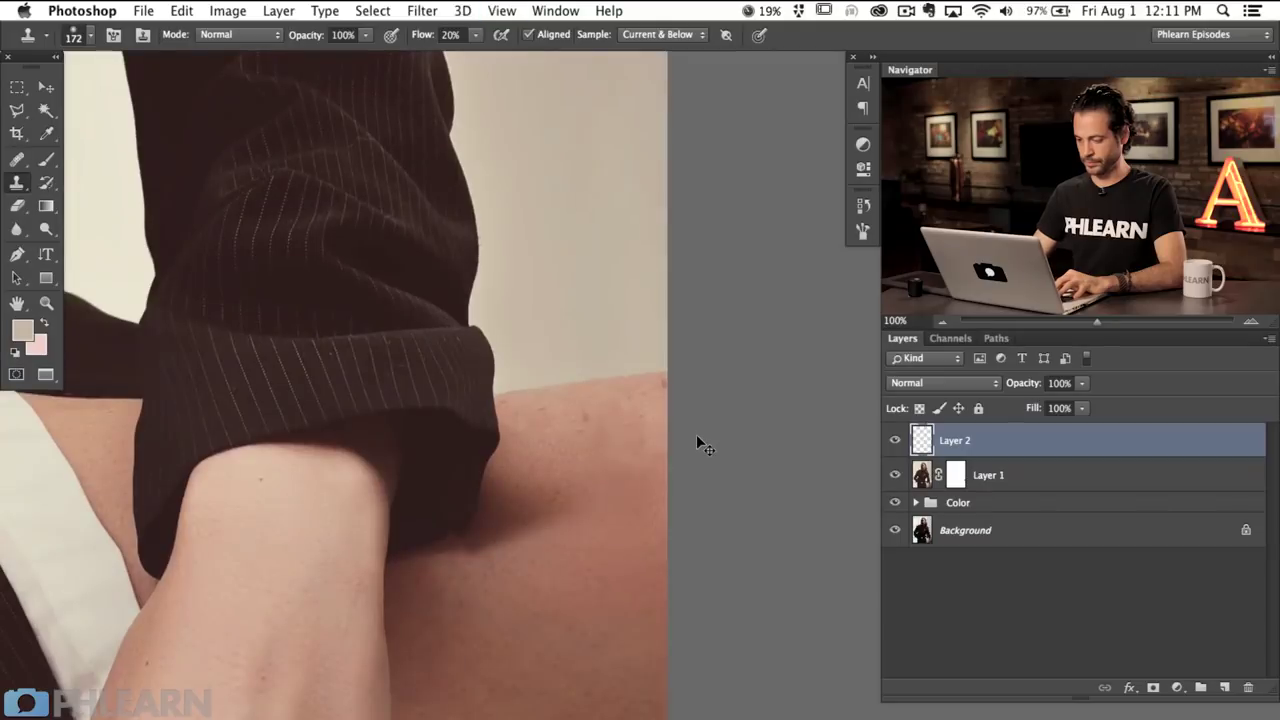
{"action": "key", "text": "super+d"}
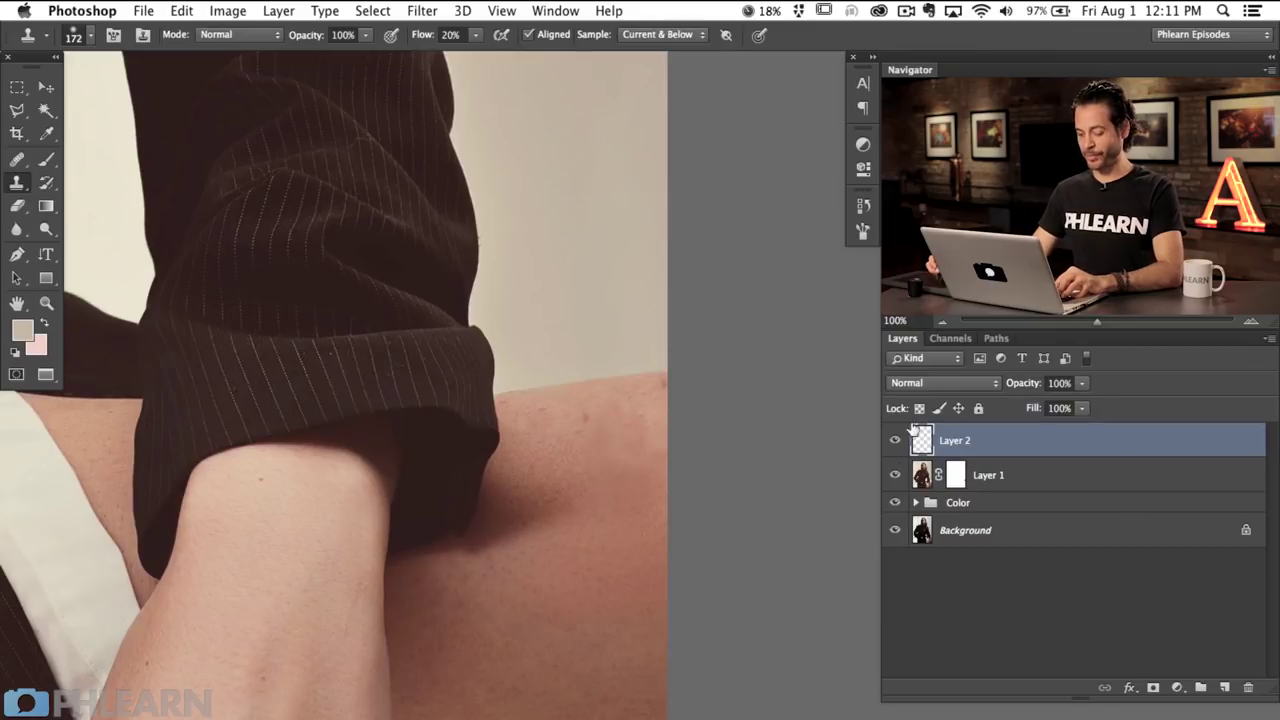
{"action": "key", "text": "super+alt+shift+e"}
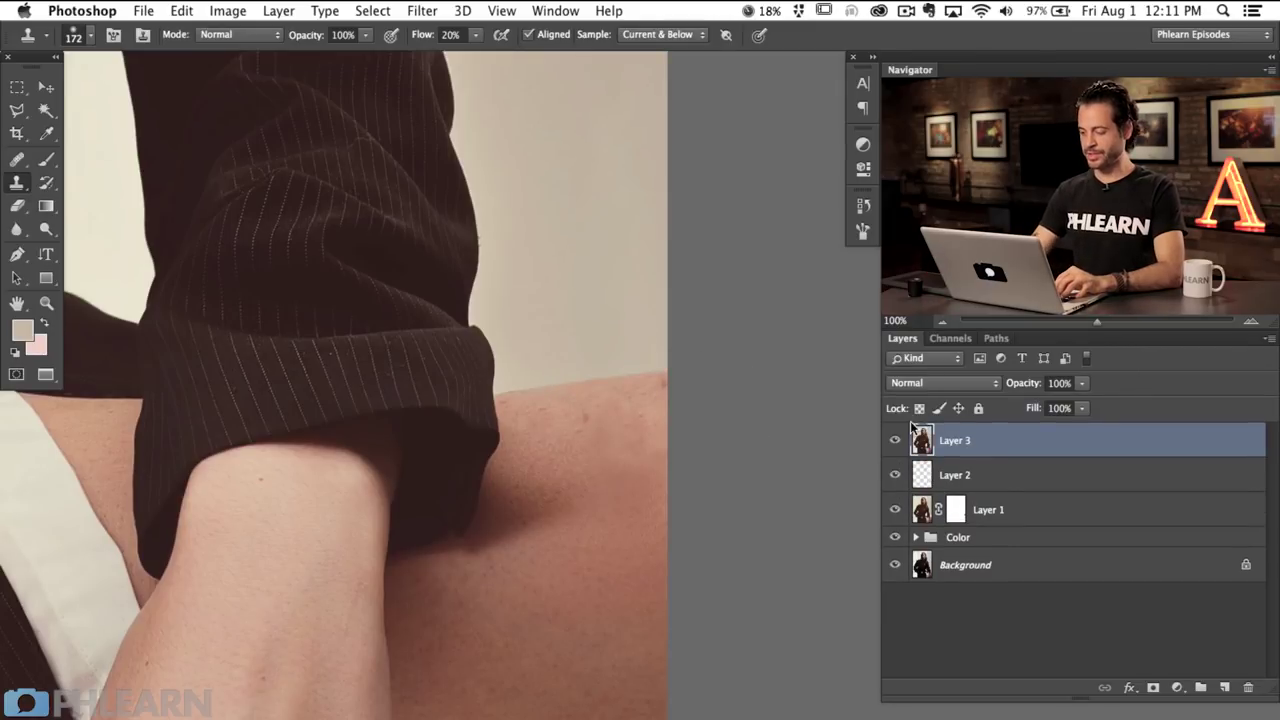
Step: Use Liquify Forward Warp to push the sleeve edge inward, reducing the brush to 209, then 134
{"action": "key", "text": "shift+super+x"}
{"action": "left_click", "coordinate": [528, 422]}
{"action": "mouse_move", "coordinate": [528, 414]}
{"action": "left_mouse_down"}
{"action": "mouse_move", "coordinate": [357, 266]}
{"action": "mouse_move", "coordinate": [254, 238]}
{"action": "left_mouse_up"}
{"action": "left_click_drag", "start_coordinate": [905, 430], "coordinate": [928, 405]}
{"action": "left_click_drag", "start_coordinate": [930, 470], "coordinate": [890, 468]}
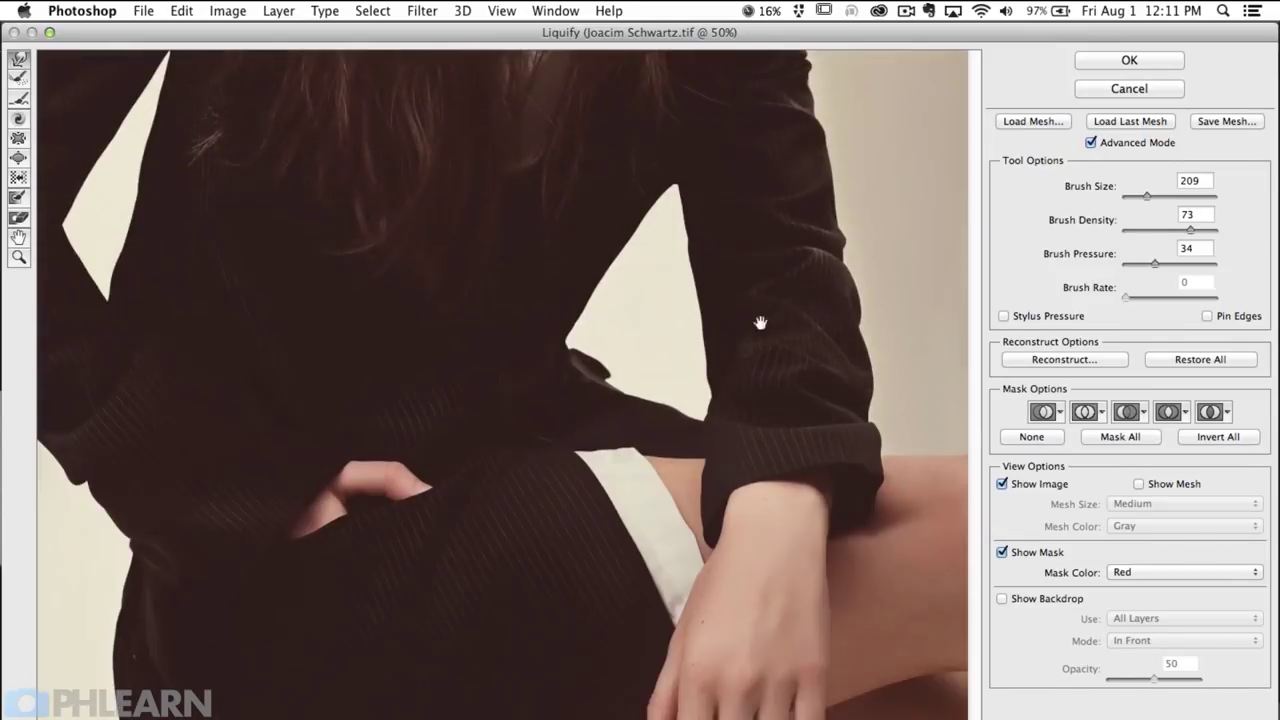
{"action": "left_click_drag", "start_coordinate": [935, 478], "coordinate": [905, 470]}
Step: Apply the Liquify changes and view the whole portrait at 25%, recentred
{"action": "left_click", "coordinate": [1110, 62]}
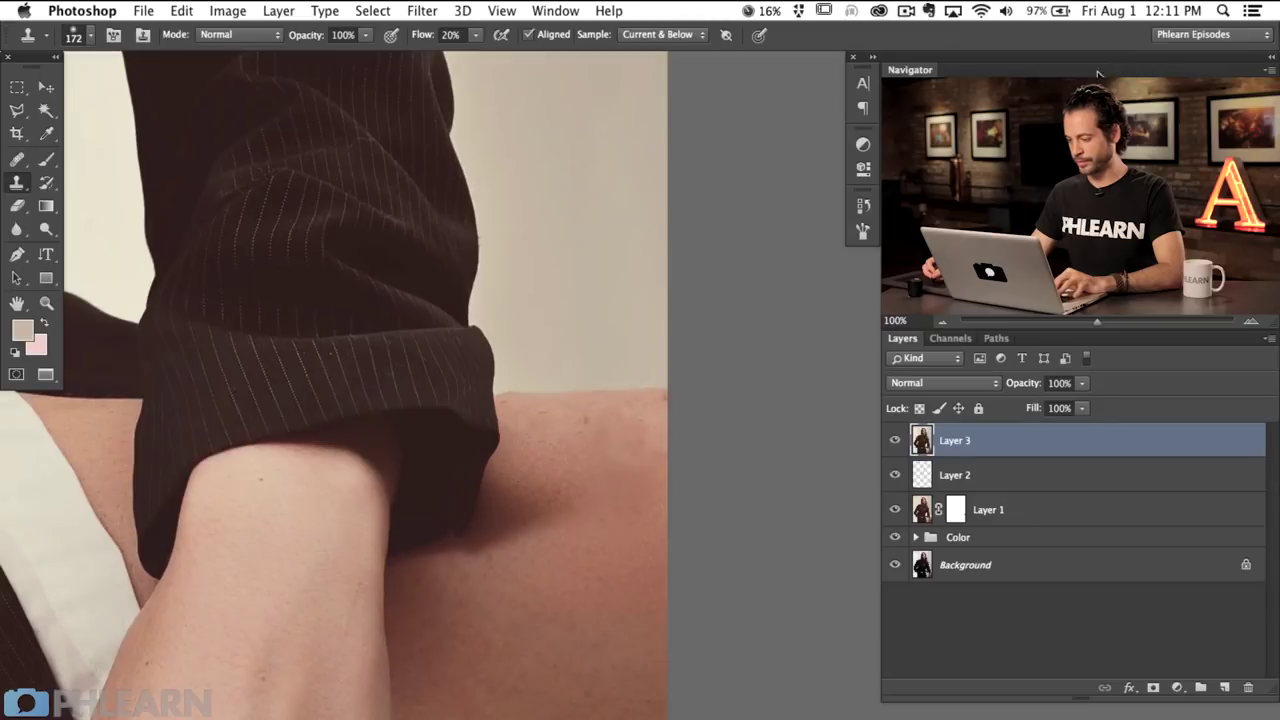
{"action": "key", "text": "super+minus"}
{"action": "key", "text": "super+minus"}
{"action": "key", "text": "super+minus"}
{"action": "key", "text": "super+minus"}
{"action": "key", "text": "super+minus"}
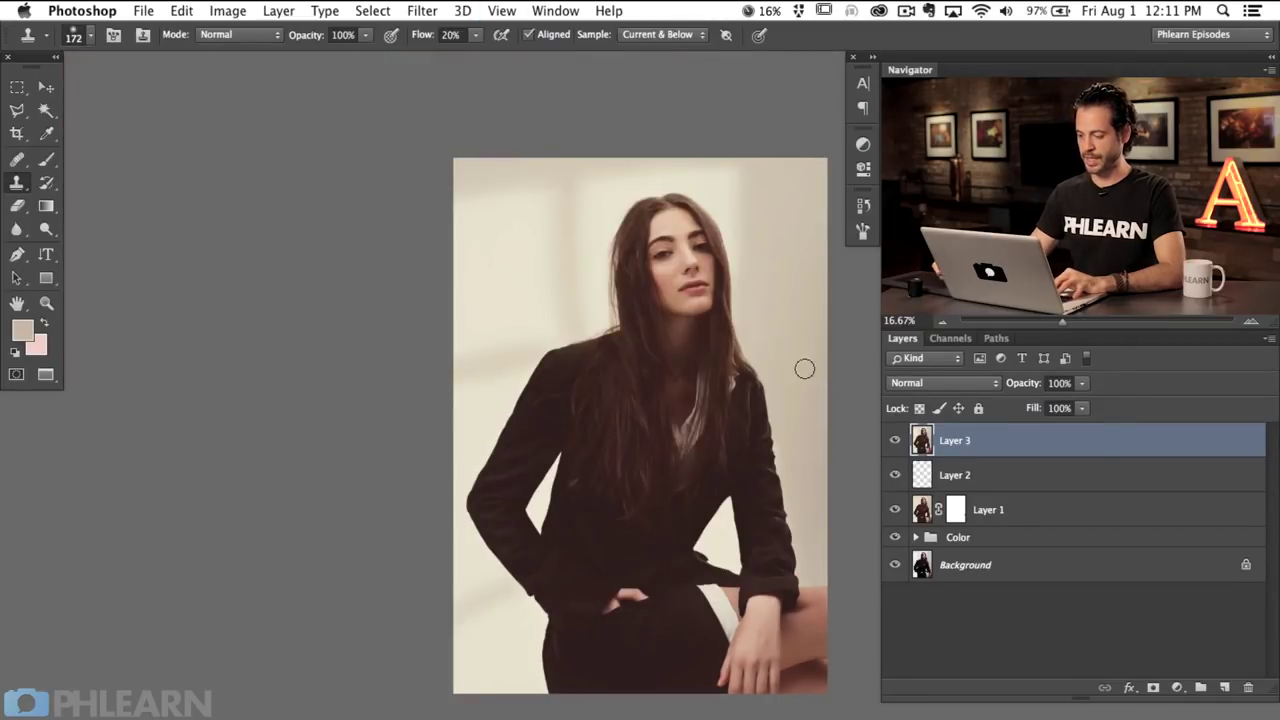
{"action": "left_click_drag", "start_coordinate": [569, 375], "coordinate": [381, 296]}
{"action": "key", "text": "super+plus"}
{"action": "left_click_drag", "start_coordinate": [401, 399], "coordinate": [481, 454]}
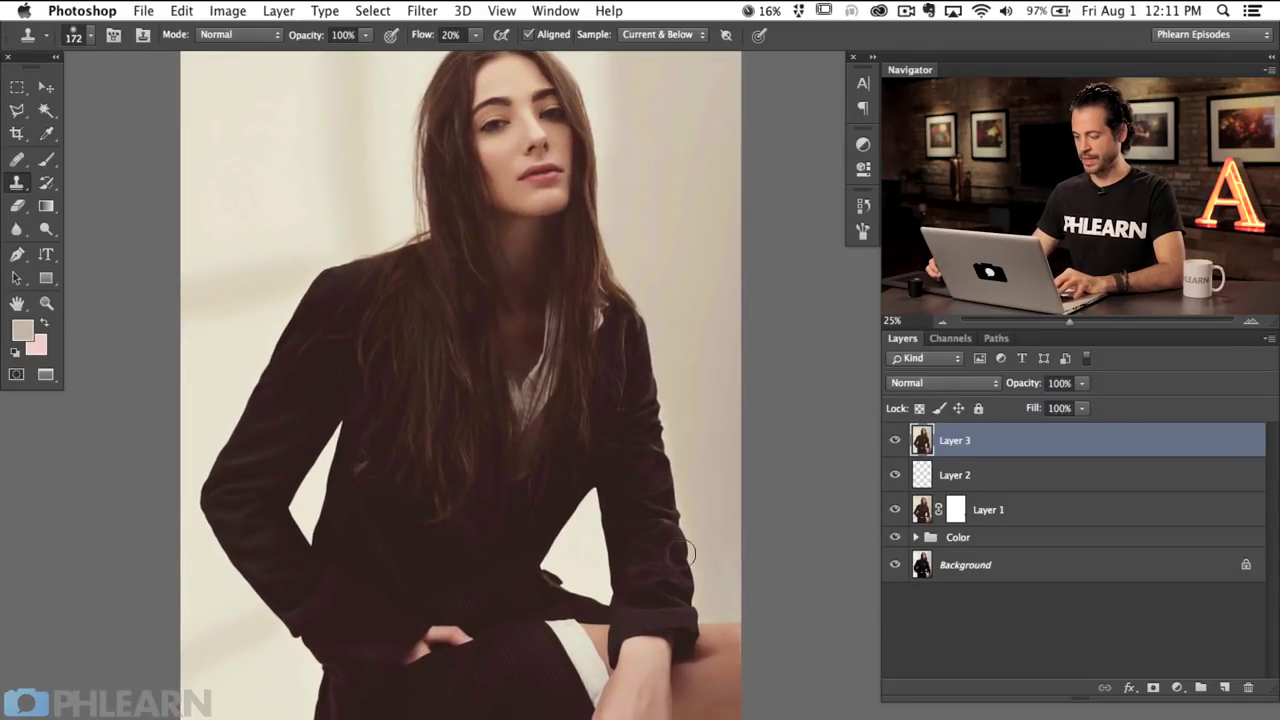
Step: Group Layers 1 through 3 into Group 1
{"action": "left_click", "coordinate": [1022, 510], "text": "shift"}
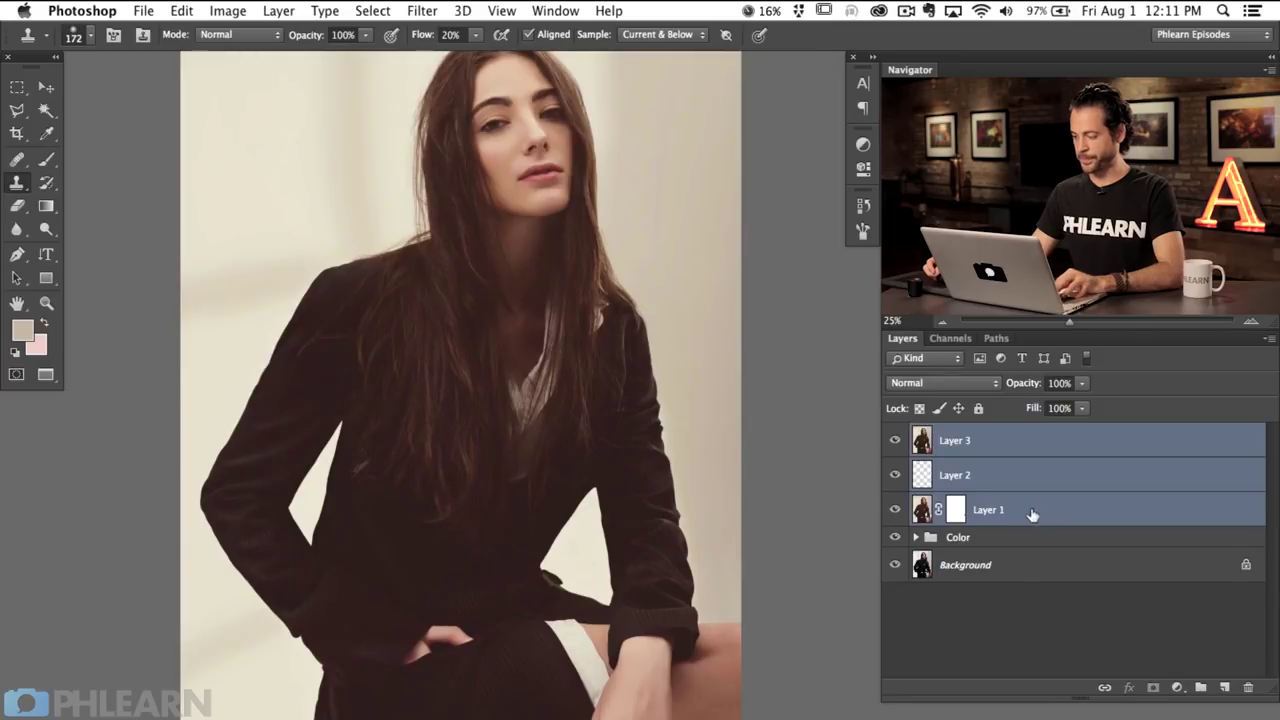
{"action": "key", "text": "super+g"}
{"action": "scroll", "coordinate": [694, 523], "scroll_direction": "left", "scroll_amount": 2}
{"action": "scroll", "coordinate": [694, 523], "scroll_direction": "up", "scroll_amount": 1}
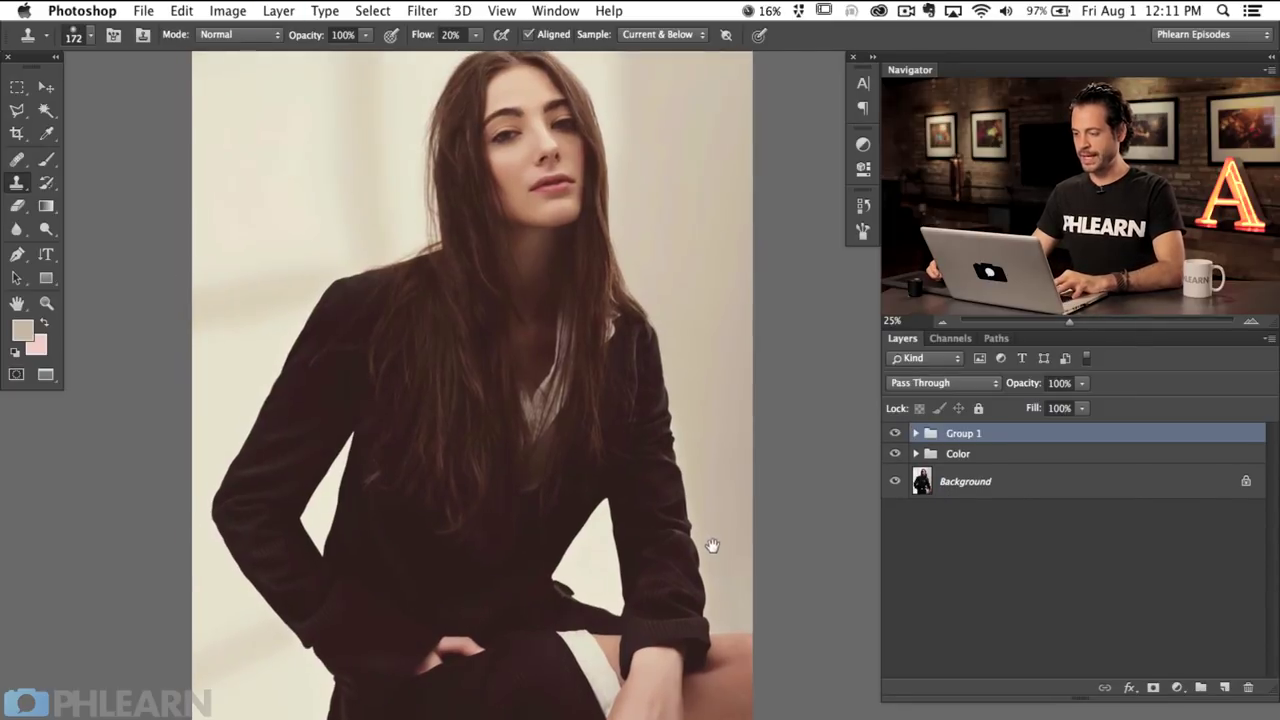
Step: Show the portrait full-screen and toggle the retouching off and on to compare
{"action": "key", "text": "f"}
{"action": "key", "text": "f"}
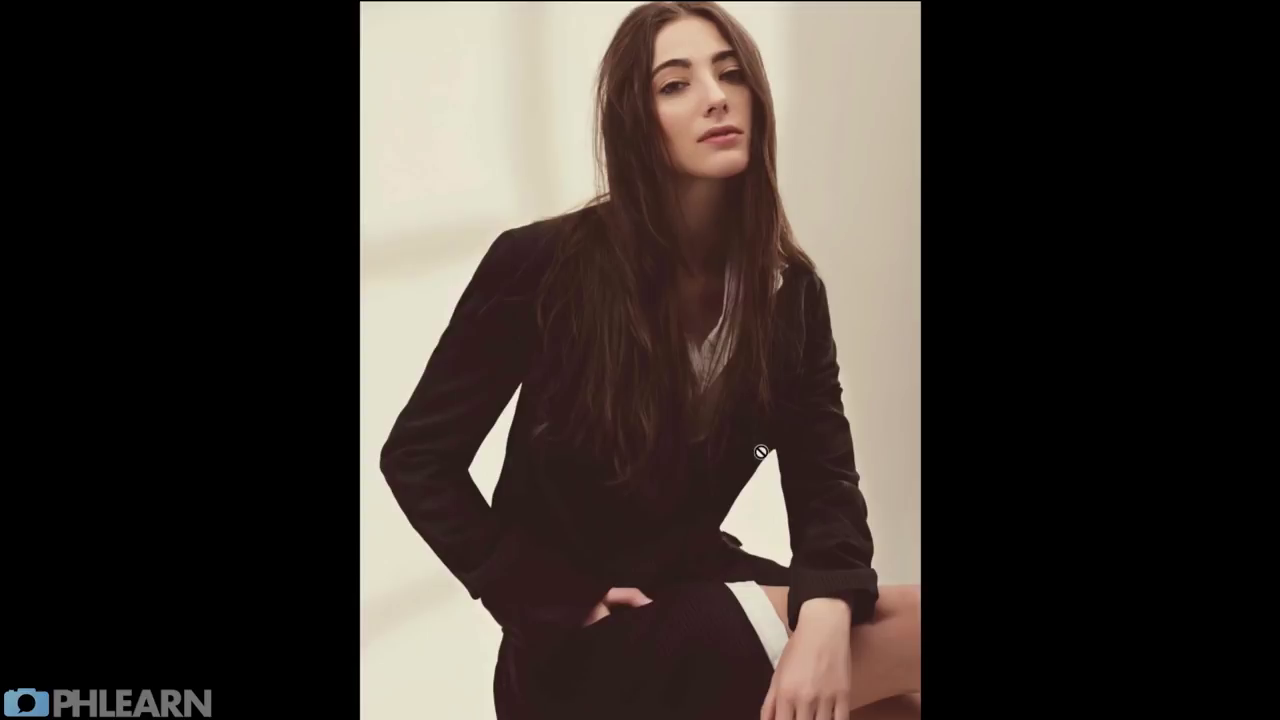
{"action": "key", "text": "super+comma"}
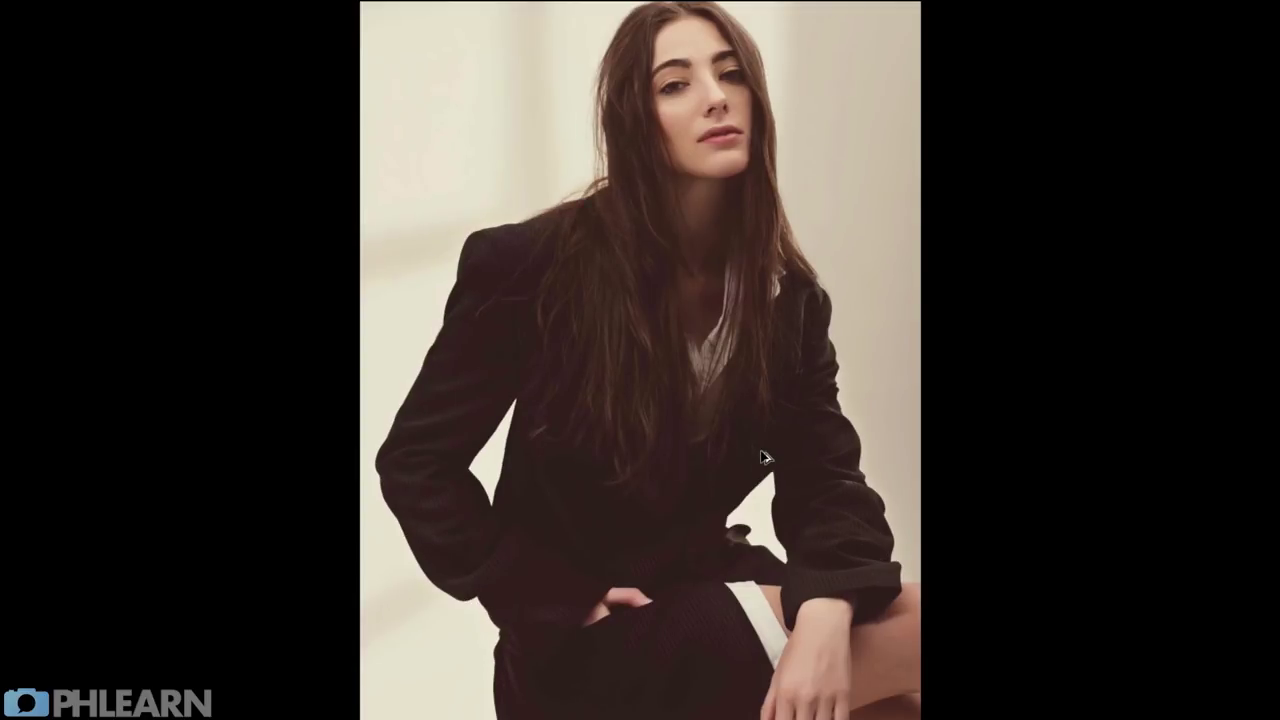
{"action": "key", "text": "super+comma"}
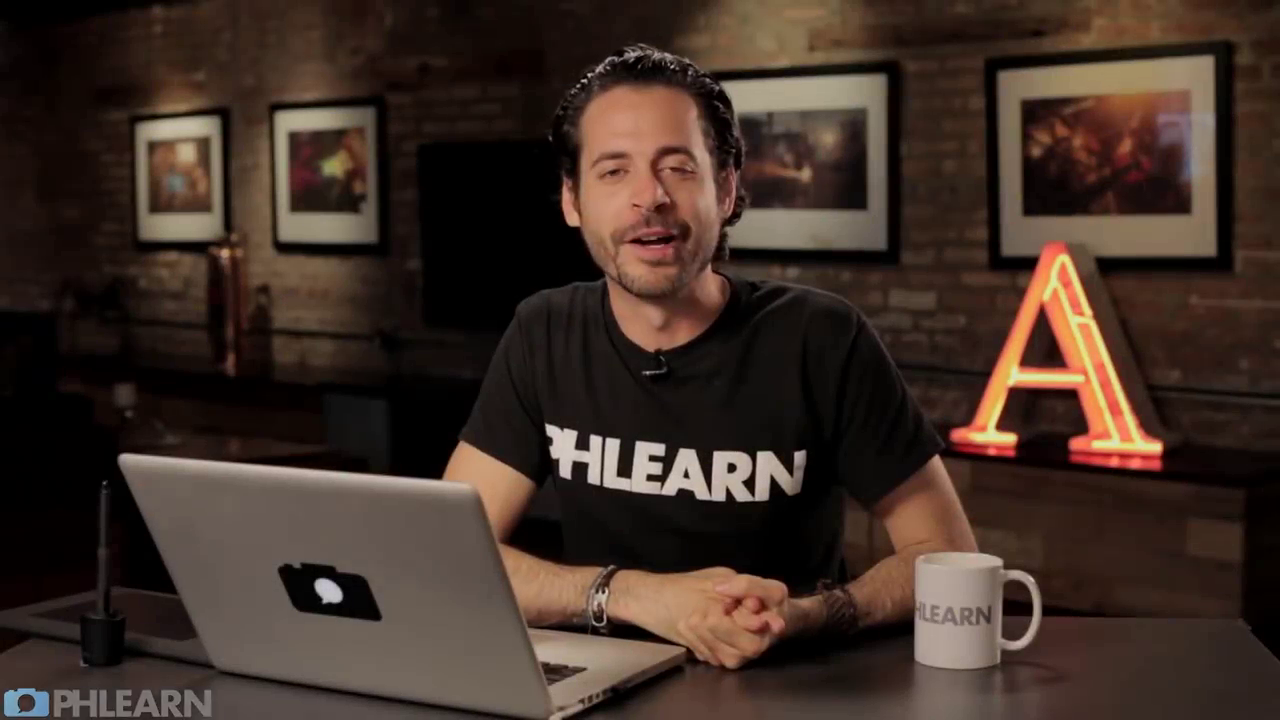